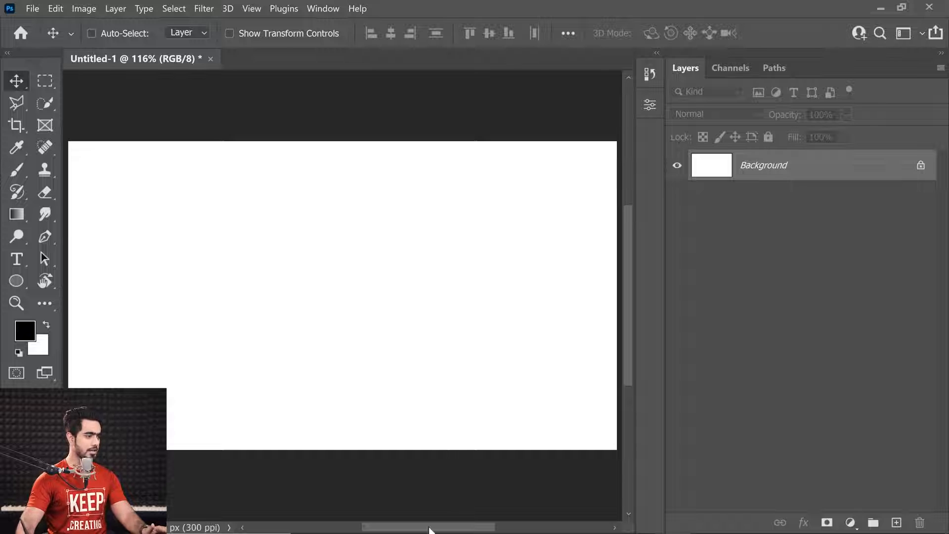
Place Hotel (1).jpg from the Samples folder into the blank document at full size and delete the placed layer
left_click(418, 523)
left_click_drag(220, 168, 367, 295)
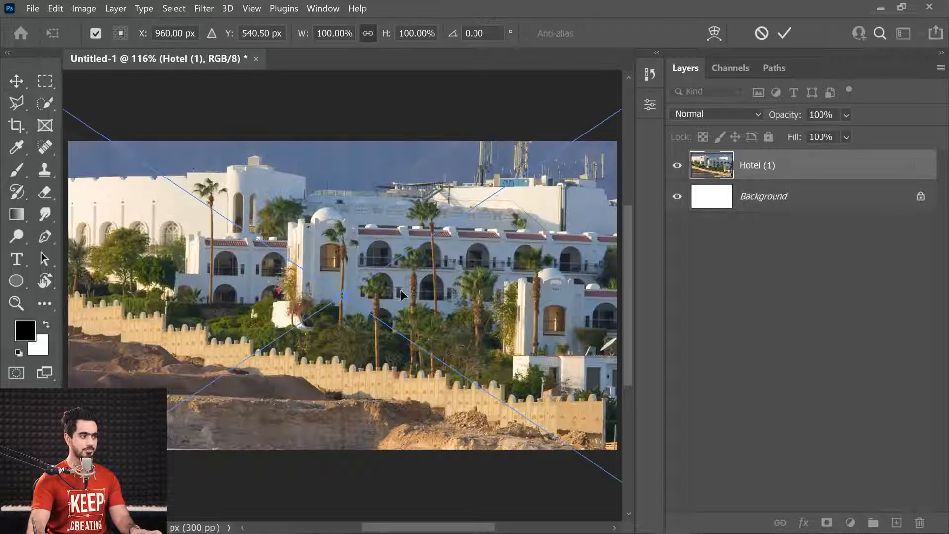
key("ctrl+0")
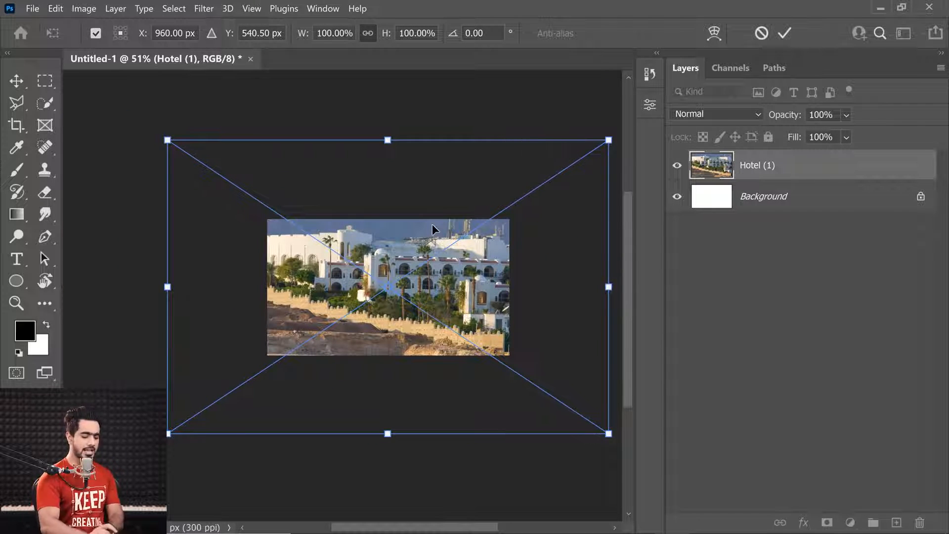
key("Return")
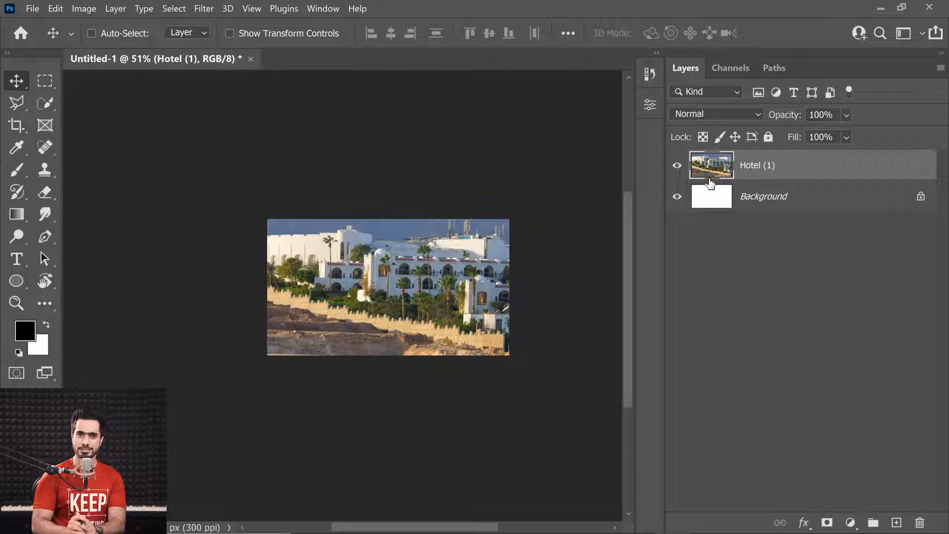
left_click_drag(818, 164, 919, 522)
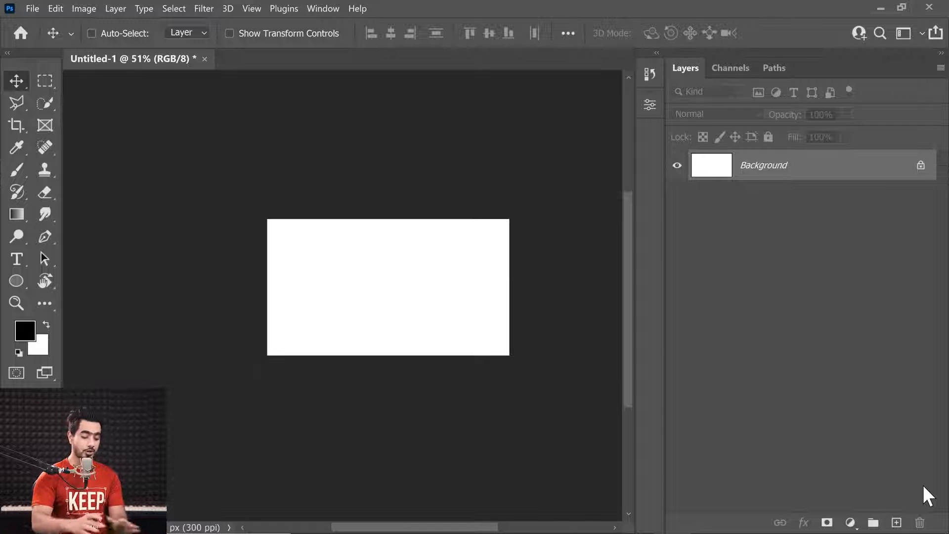
key("ctrl+0")
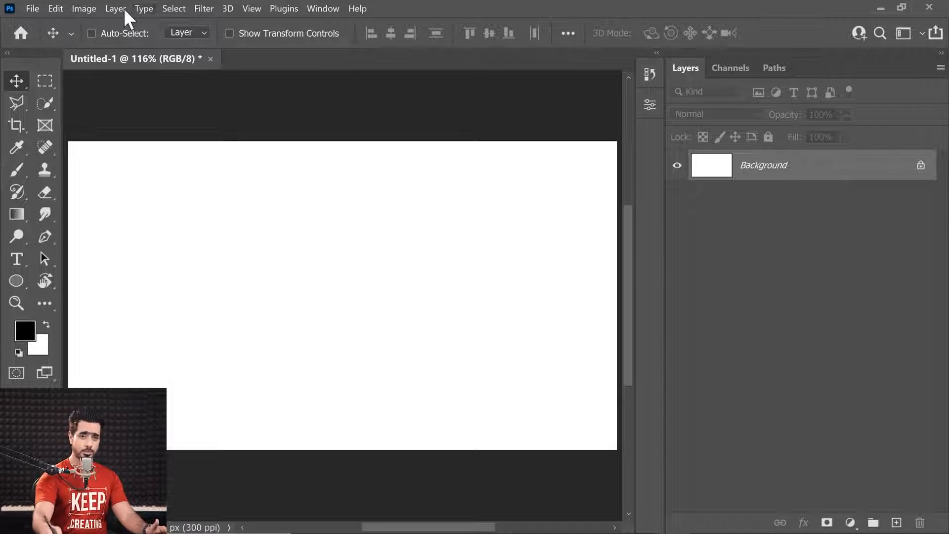
Examine the General preferences for the options that govern placed images, leaving them unchanged
left_click(56, 6)
mouse_move(123, 518)
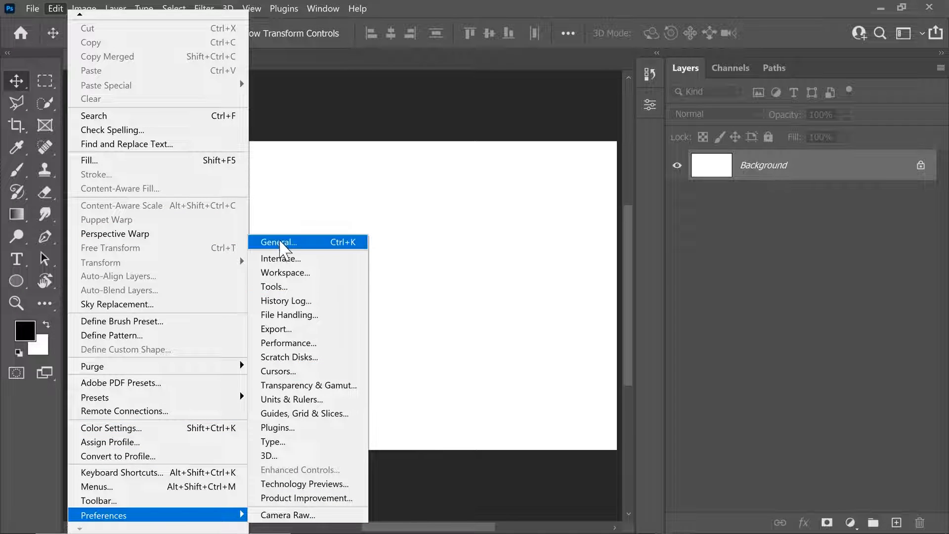
left_click(267, 242)
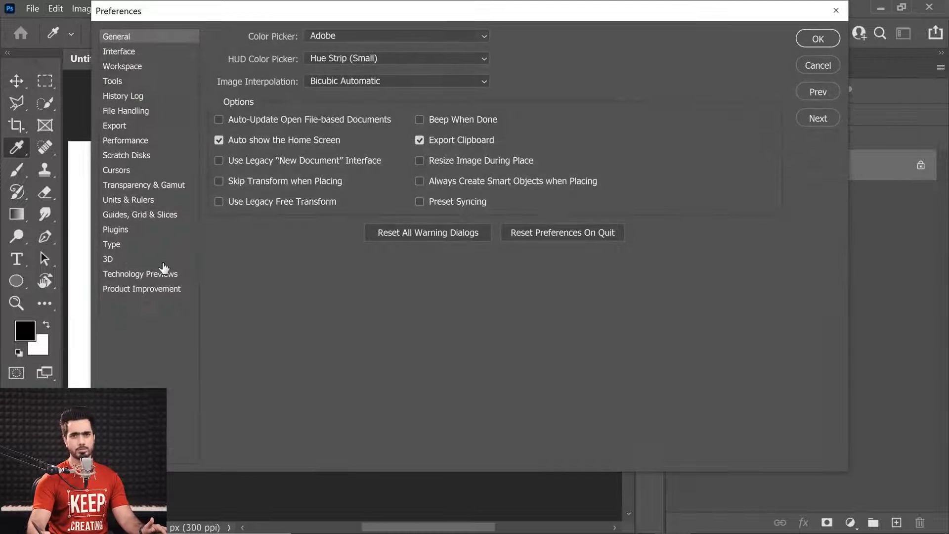
left_click(130, 68)
left_click(123, 39)
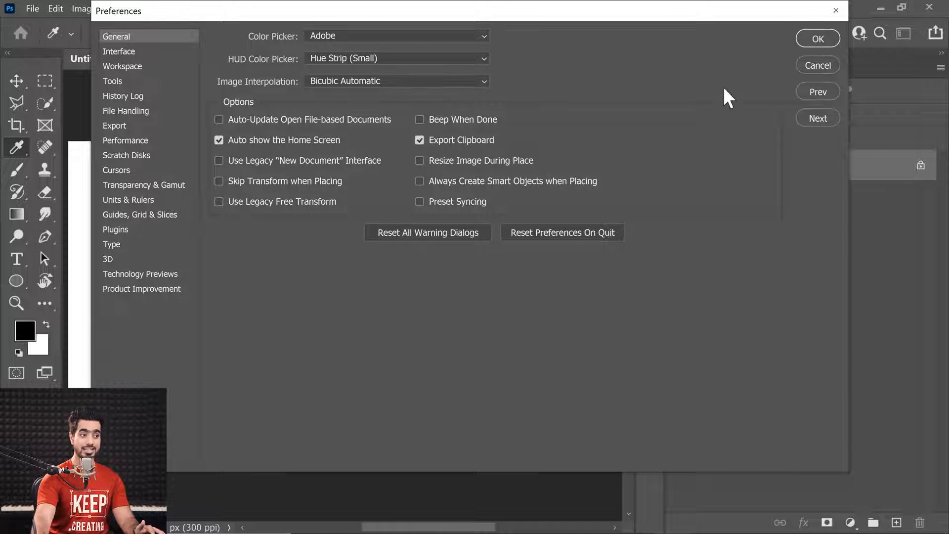
left_click(817, 65)
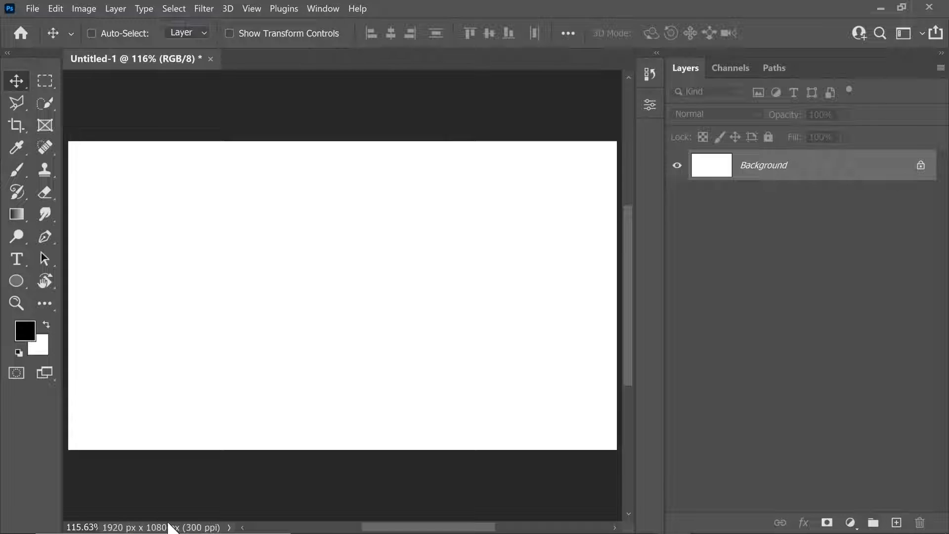
Place Hotel (1).jpg into the 1920 x 1080 px document once more and remove its layer
left_click(418, 528)
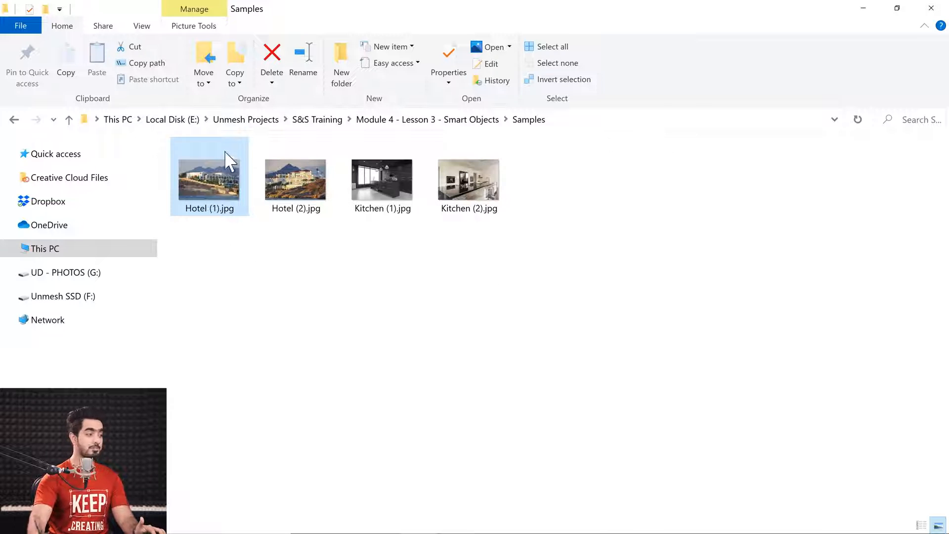
left_click_drag(227, 160, 382, 295)
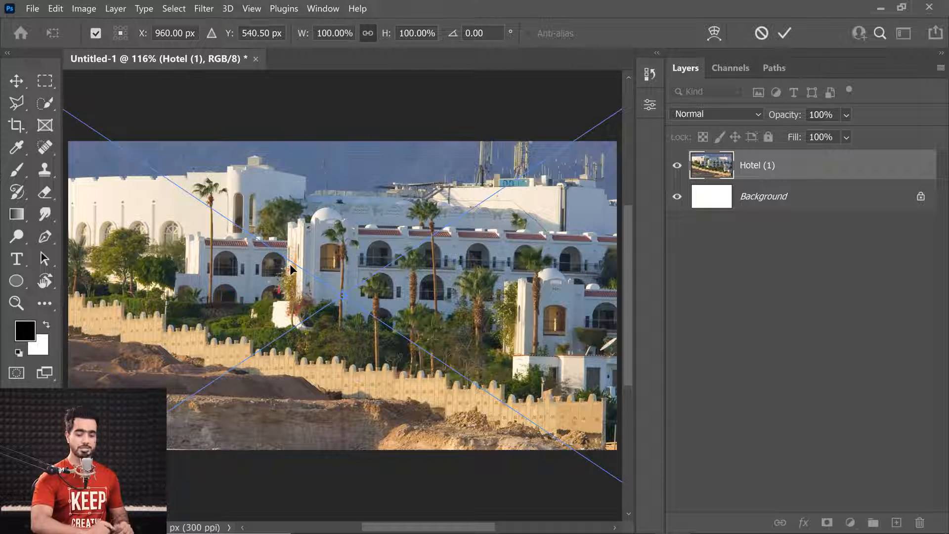
key("Return")
key("ctrl+0")
left_click_drag(870, 177, 919, 522)
Resize the blank image to a width of 6000 pixels with its proportions linked
left_click_drag(409, 280, 374, 293)
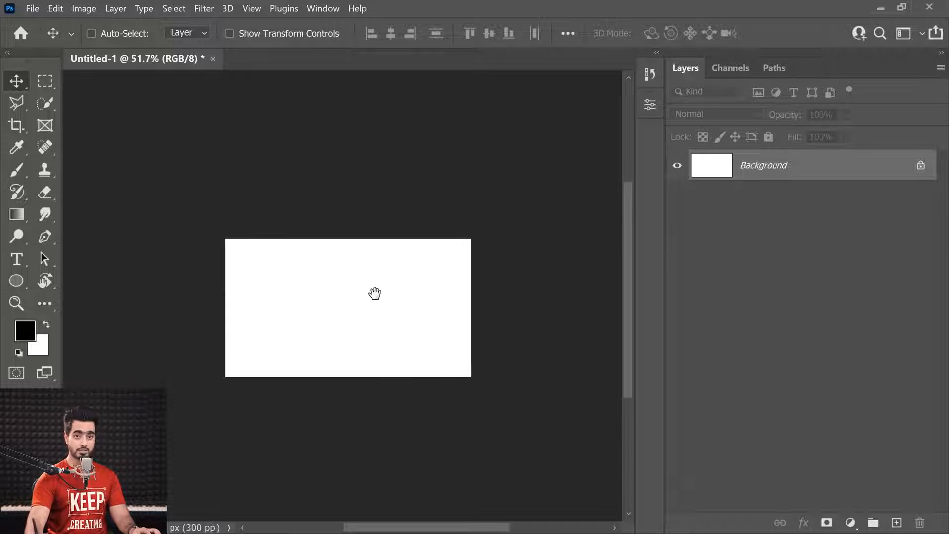
left_click(85, 9)
left_click(130, 101)
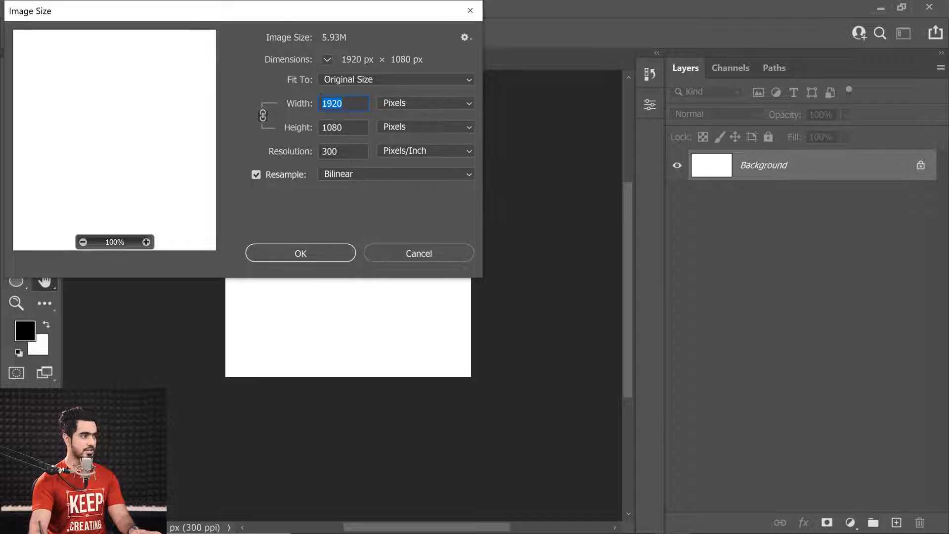
type("6000")
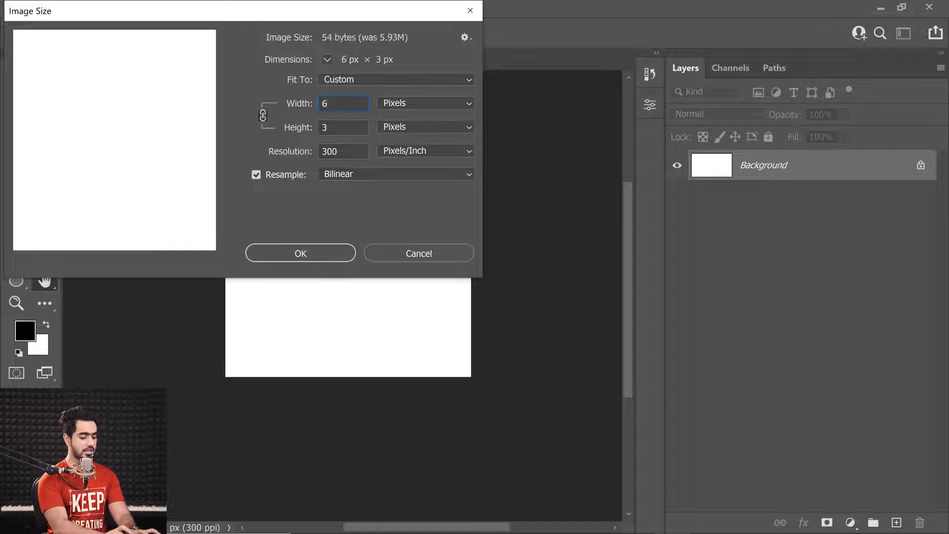
left_click(320, 254)
left_click_drag(389, 293, 178, 227)
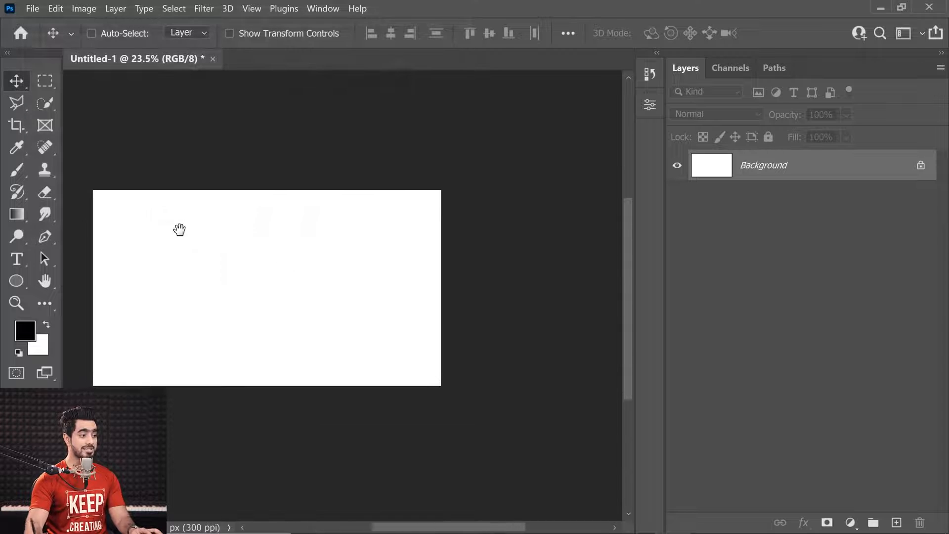
Place Hotel (1).jpg at 100% scale on the enlarged canvas and delete the resulting layer
left_click(419, 519)
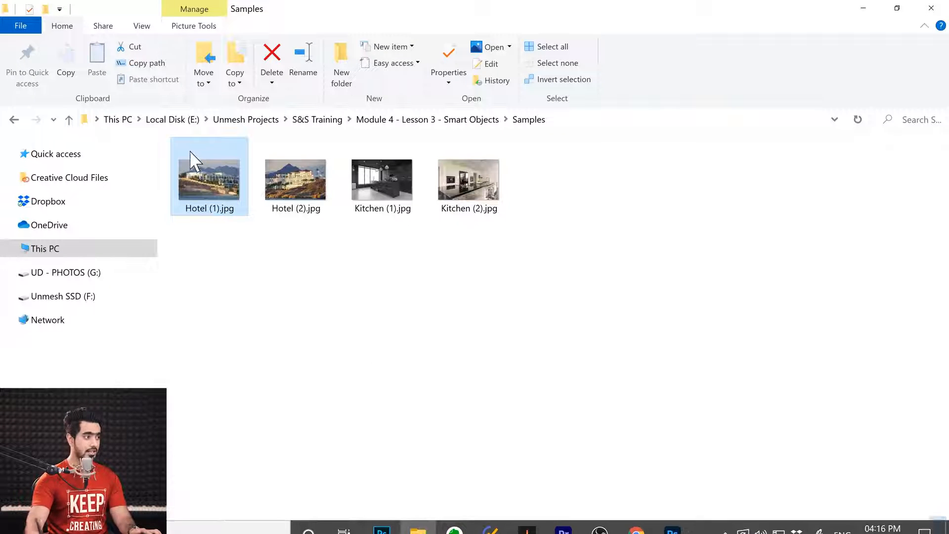
left_click_drag(191, 159, 280, 300)
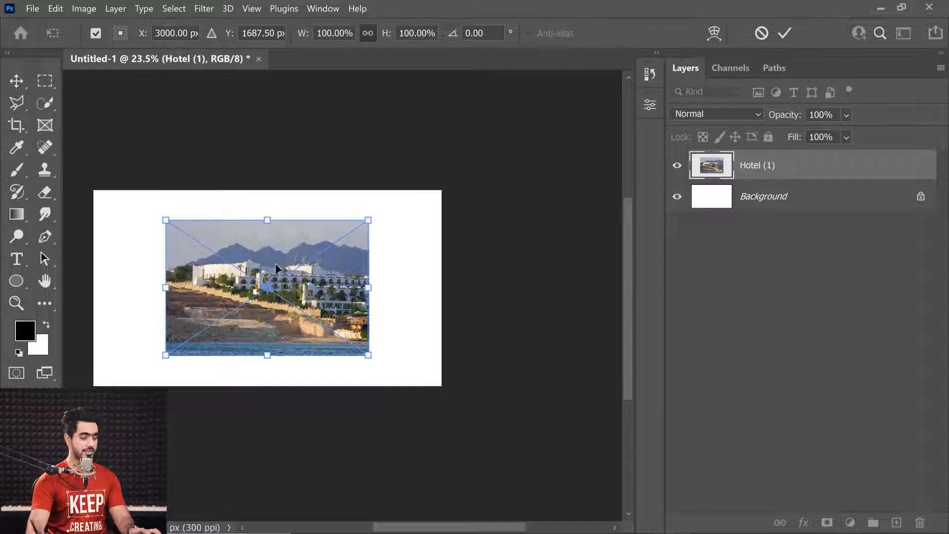
key("Return")
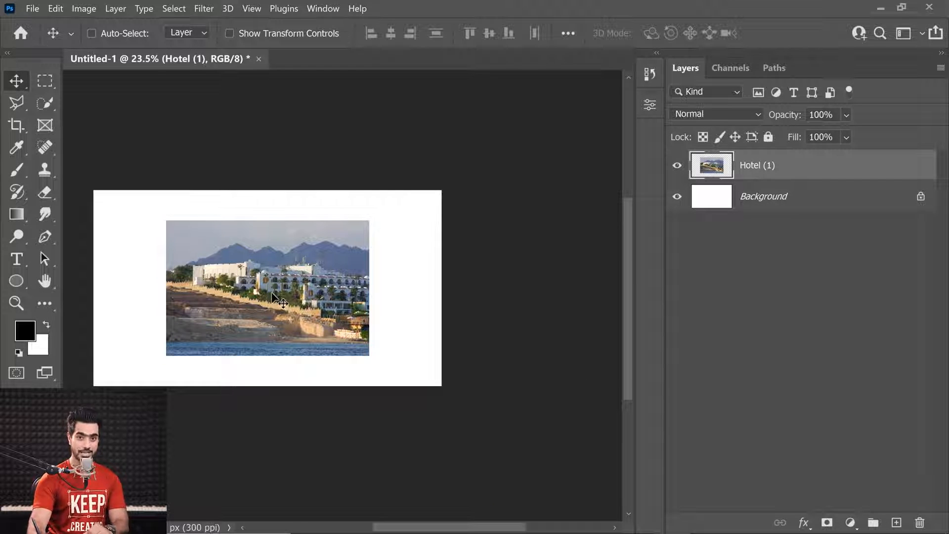
key("Delete")
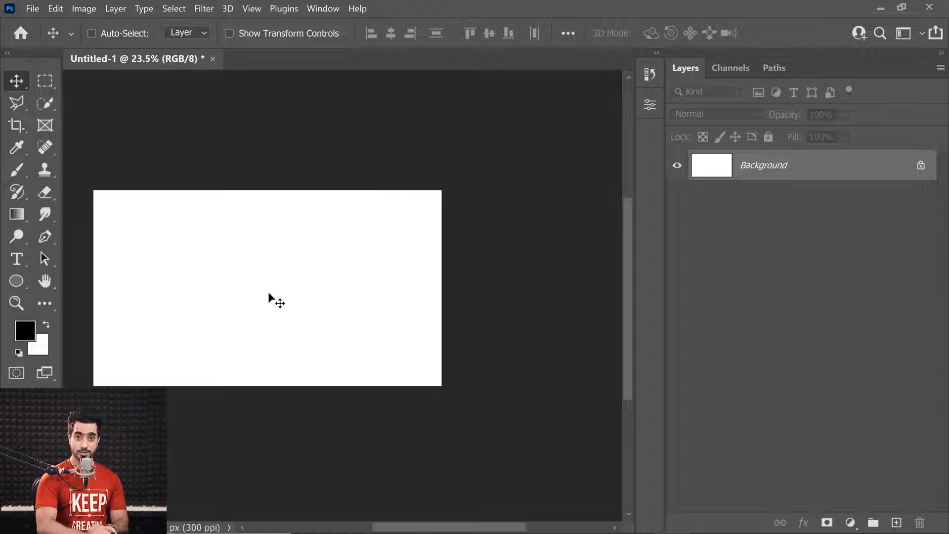
Enable Resize Image During Place in the General preferences and apply the change
left_click(56, 8)
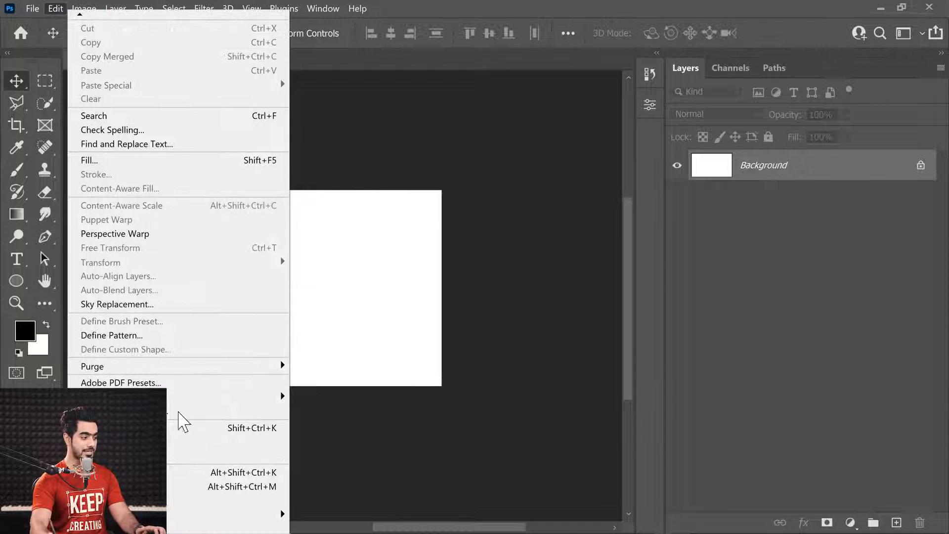
mouse_move(257, 516)
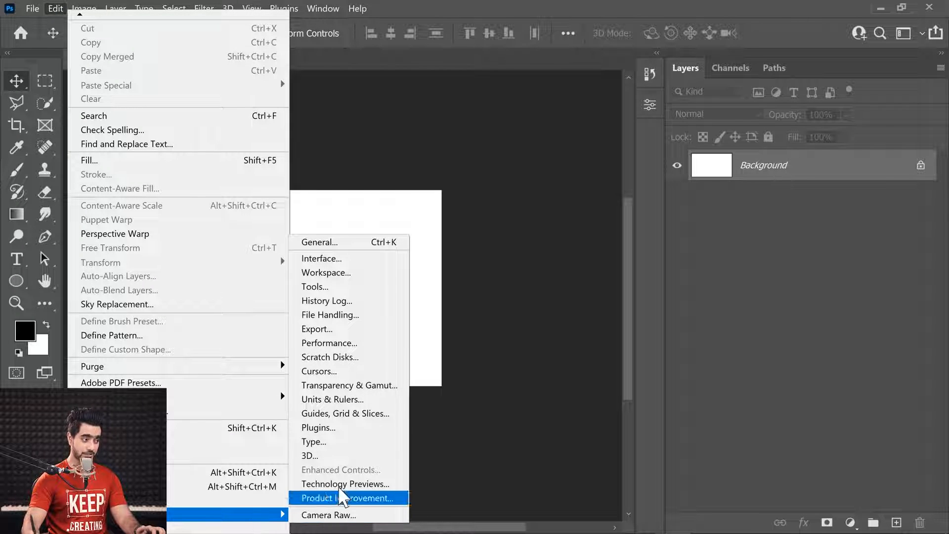
left_click(329, 244)
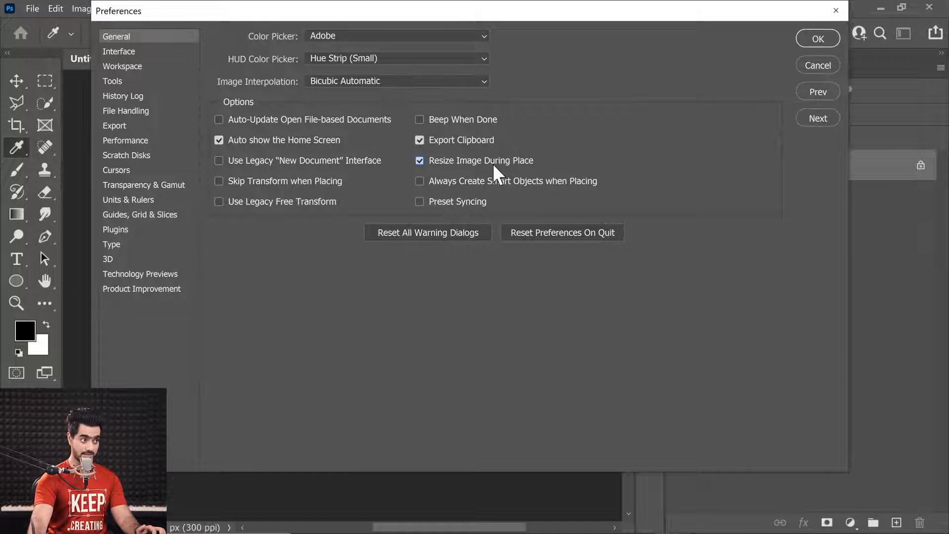
left_click(817, 39)
Test the new placing preference by adding Hotel (1).jpg to the 6000 px wide canvas, and discard its layer
left_click(417, 525)
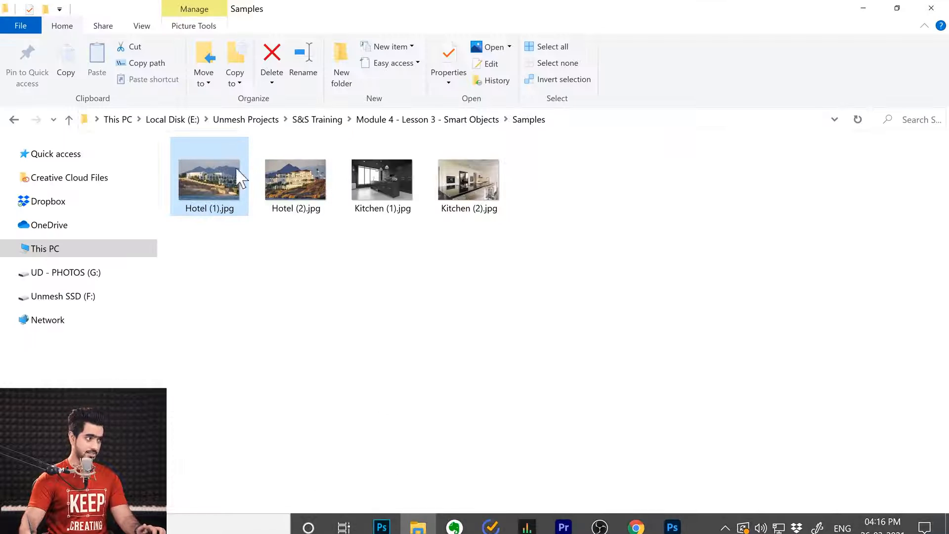
left_click_drag(242, 178, 277, 274)
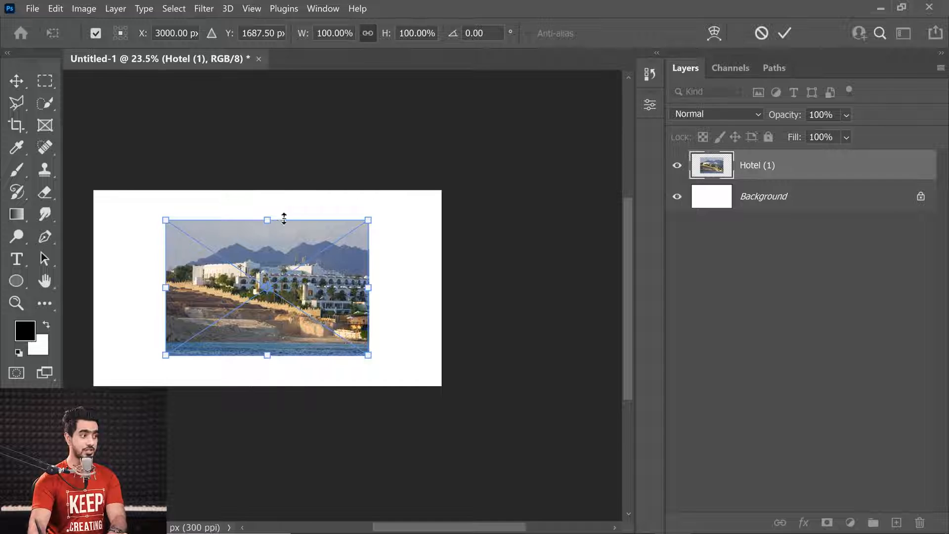
key("Return")
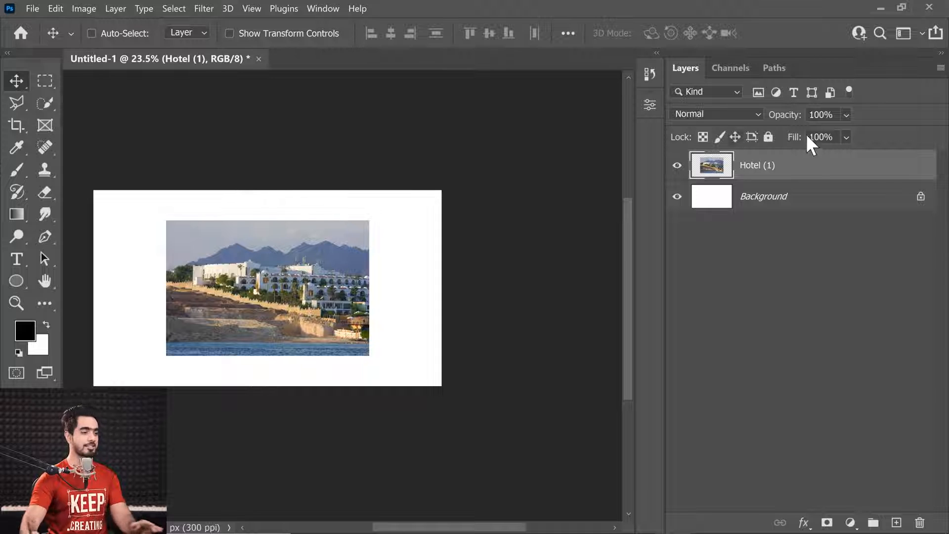
left_click_drag(813, 166, 854, 168)
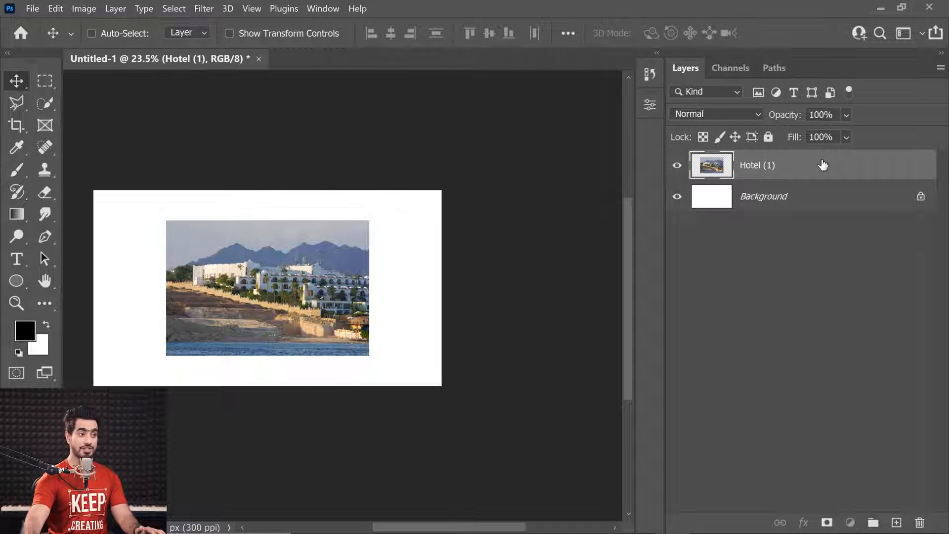
left_click_drag(823, 164, 920, 523)
Undo the recent layer edits and the image resize to 6000 pixels wide
key("ctrl+z")
key("ctrl+z")
key("ctrl+z")
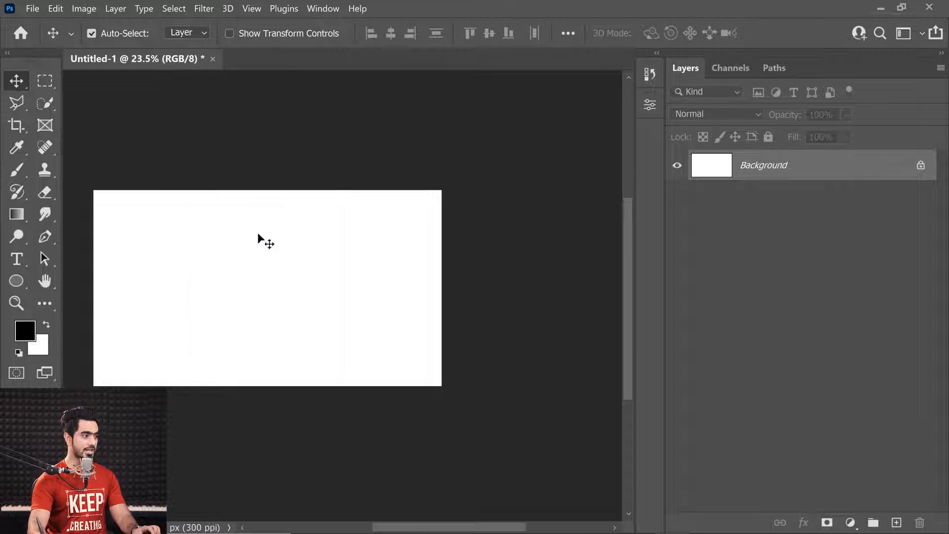
left_click_drag(129, 252, 339, 366)
Place Hotel (1).jpg from the Samples folder into the 1920 x 1080 px document, fitted to the canvas height
left_click(432, 527)
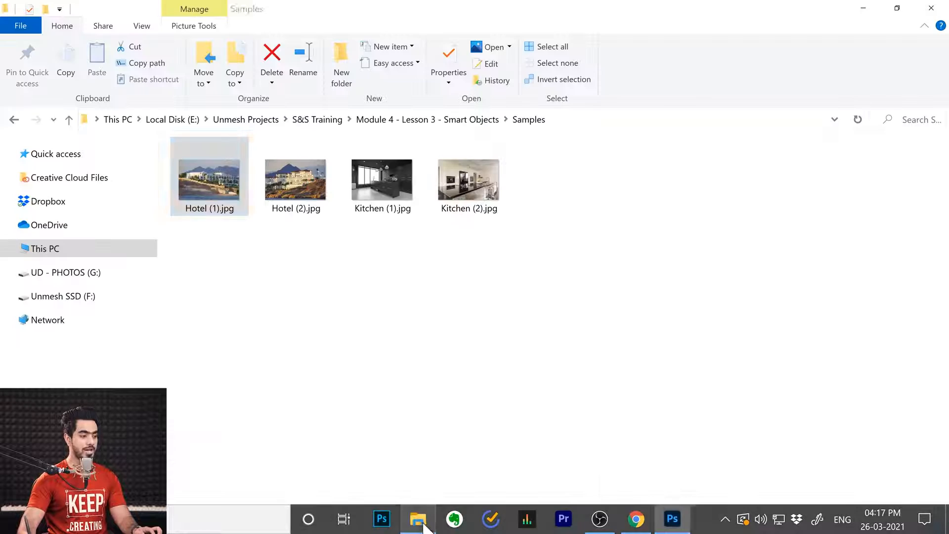
left_click_drag(221, 185, 328, 267)
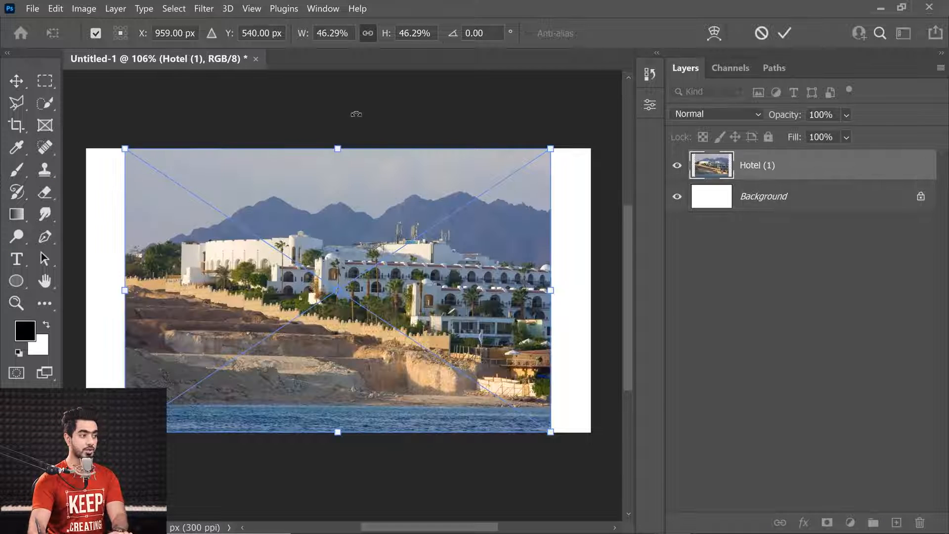
key("Return")
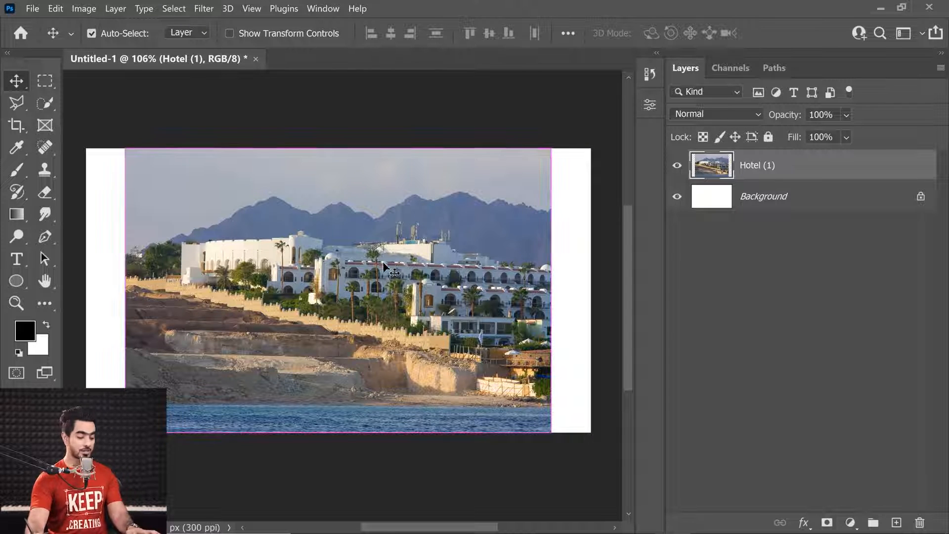
Scale the Hotel (1) layer down around its centre to a tiny thumbnail, below 13% of its size
key("ctrl+t")
left_click_drag(542, 153, 371, 265)
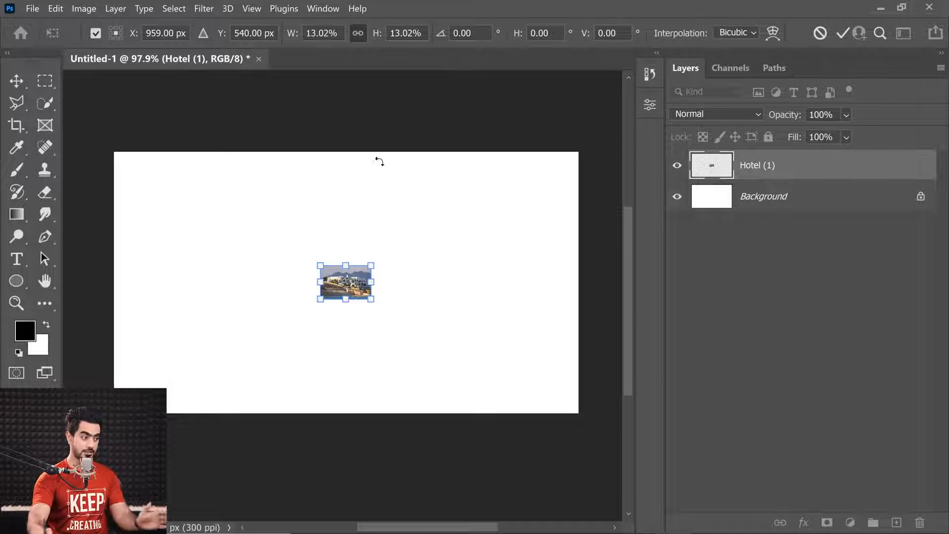
left_click_drag(377, 268, 365, 279)
key("Return")
key("ctrl")
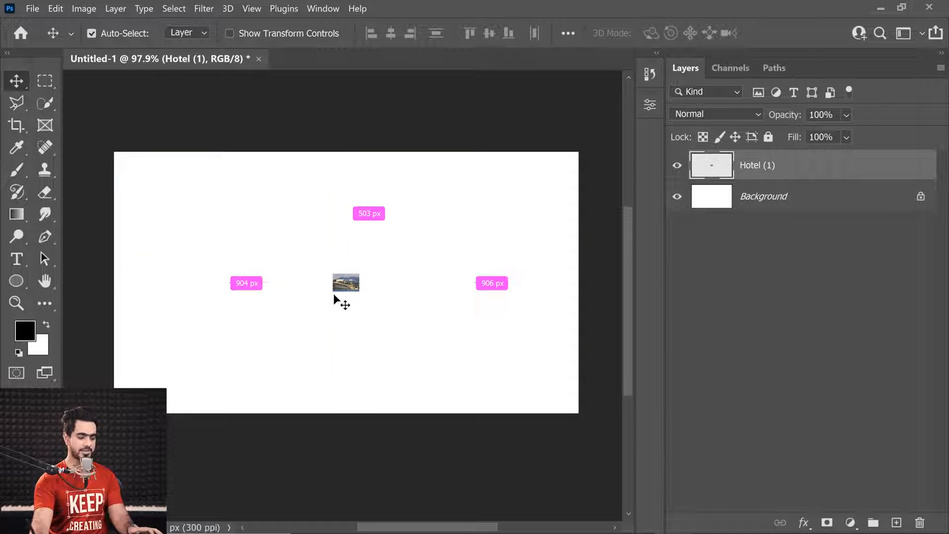
Scale the tiny Hotel (1) layer up to about 1253%, centred on the canvas, and inspect its quality up close
key("ctrl+t")
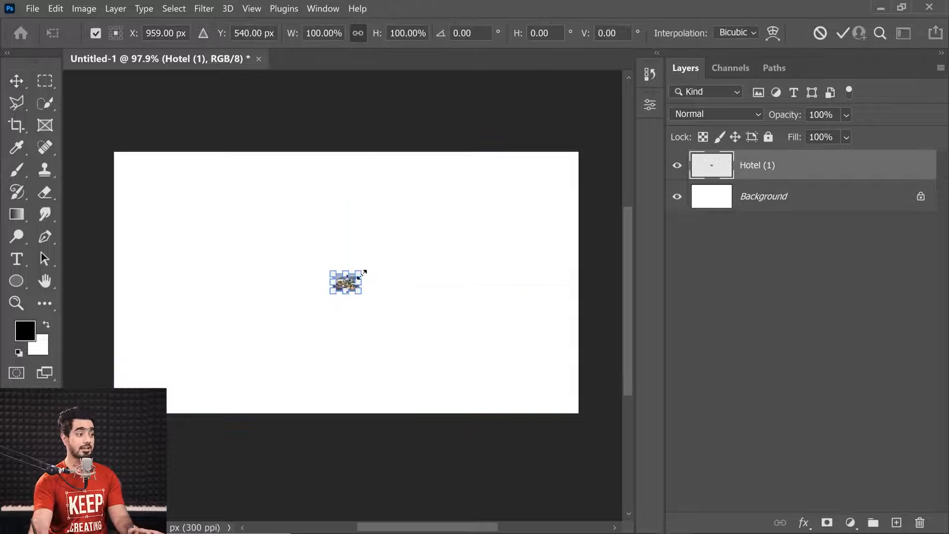
left_click_drag(363, 272, 518, 167)
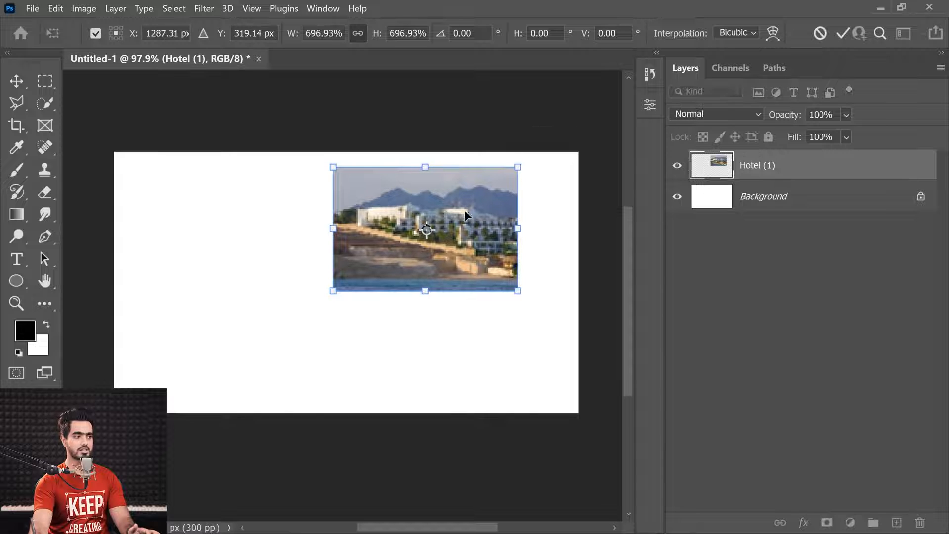
left_click_drag(472, 202, 397, 226)
left_click_drag(446, 190, 402, 272)
left_click_drag(492, 198, 519, 187)
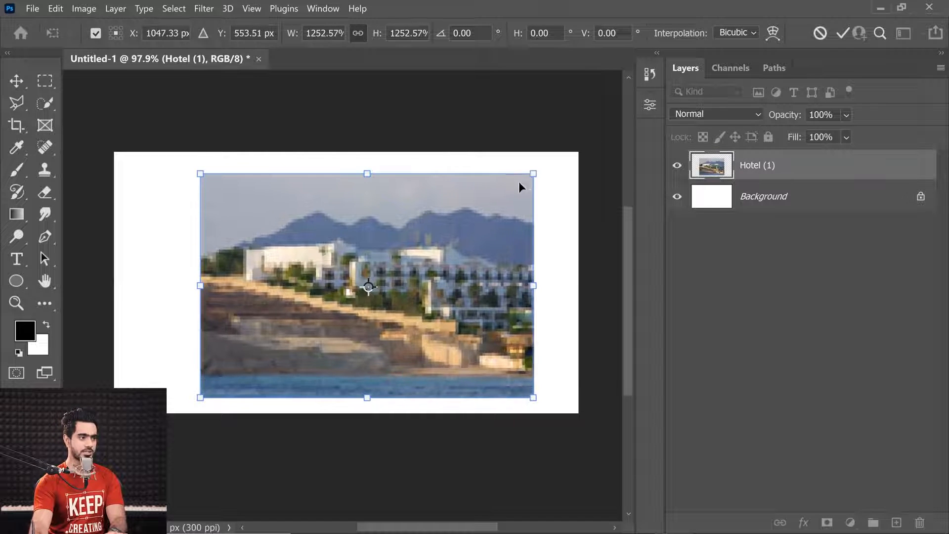
key("Return")
scroll(441, 243, "up", 3)
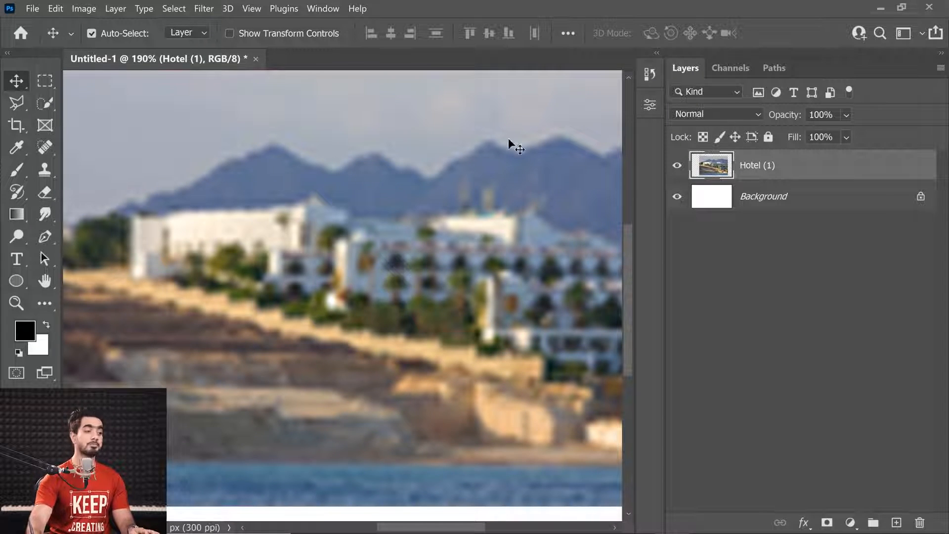
Undo the enlargement of the Hotel (1) layer and delete that layer
key("ctrl+z")
key("ctrl")
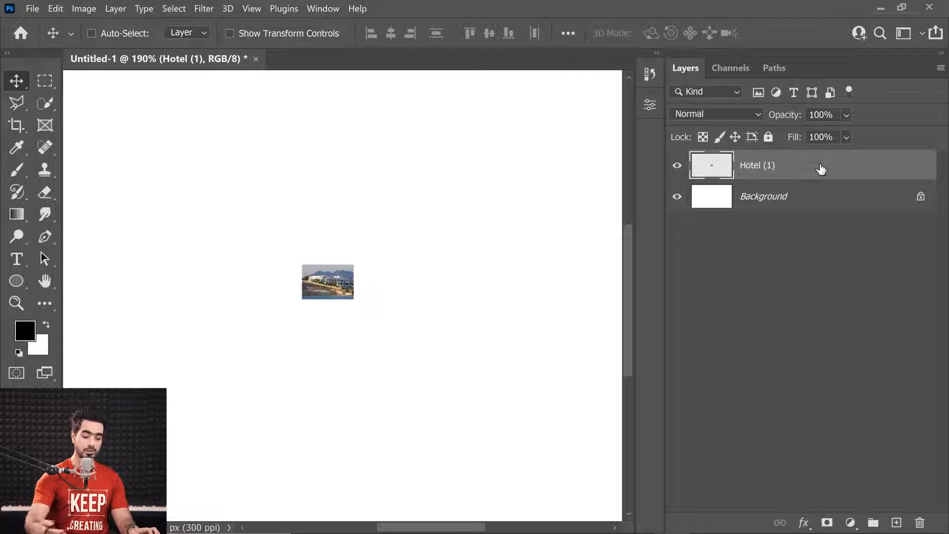
key("ctrl+0")
left_click_drag(824, 155, 919, 522)
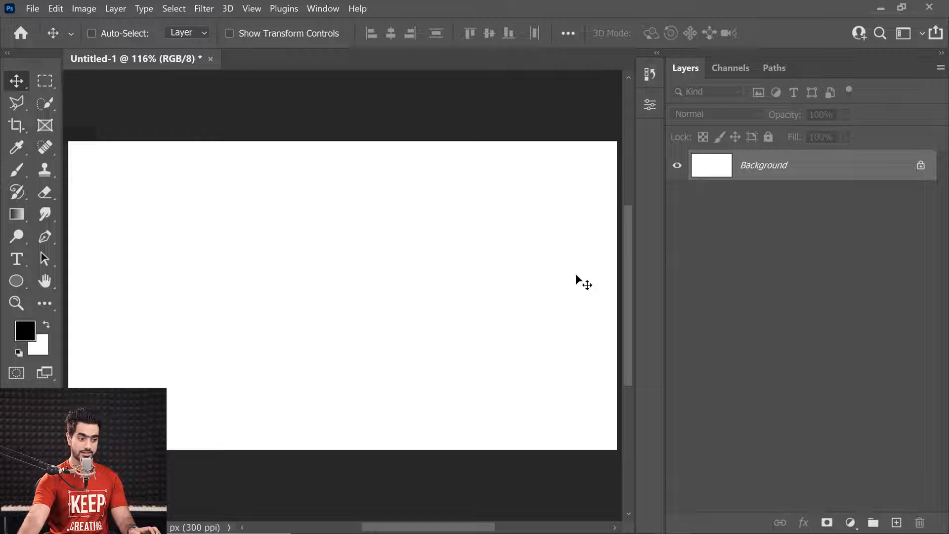
Turn on Always Create Smart Objects when Placing in the general preferences
left_click(54, 7)
mouse_move(208, 514)
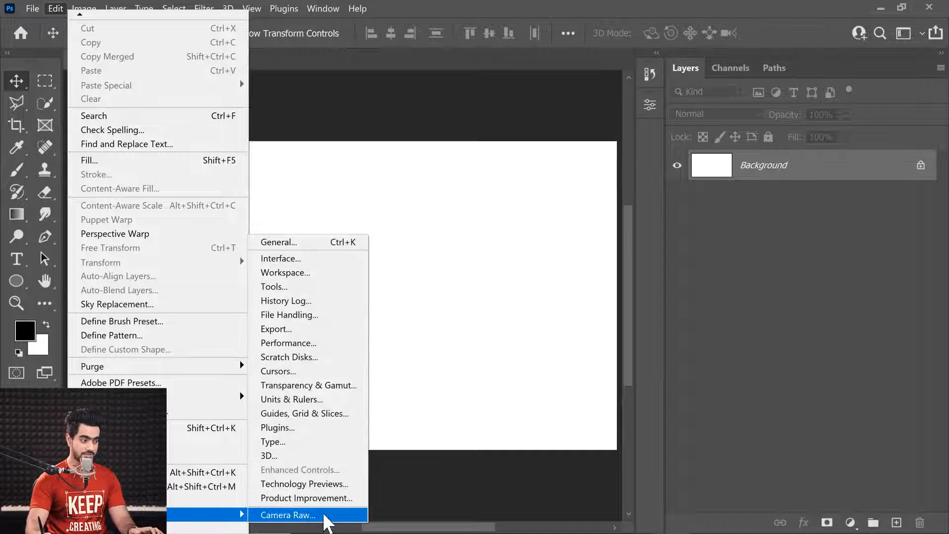
left_click(293, 244)
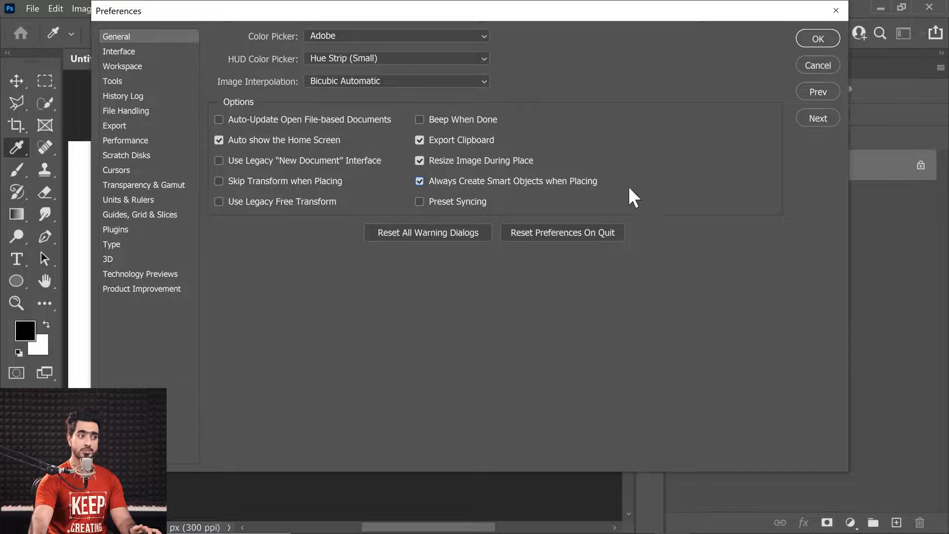
left_click(818, 40)
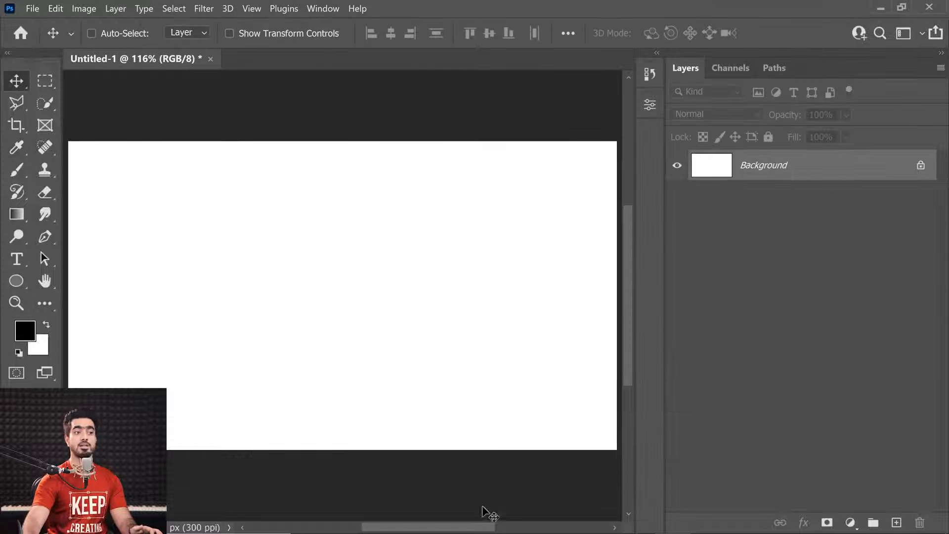
Test the smart object preference by placing Hotel (1).jpg from the Samples folder into the document, and delete its layer
left_click(418, 519)
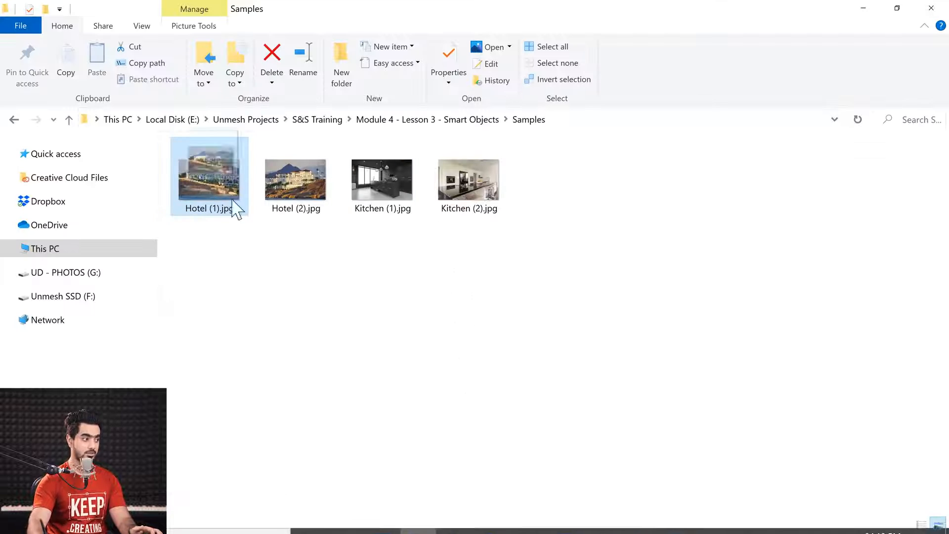
left_click_drag(233, 206, 367, 272)
key("Return")
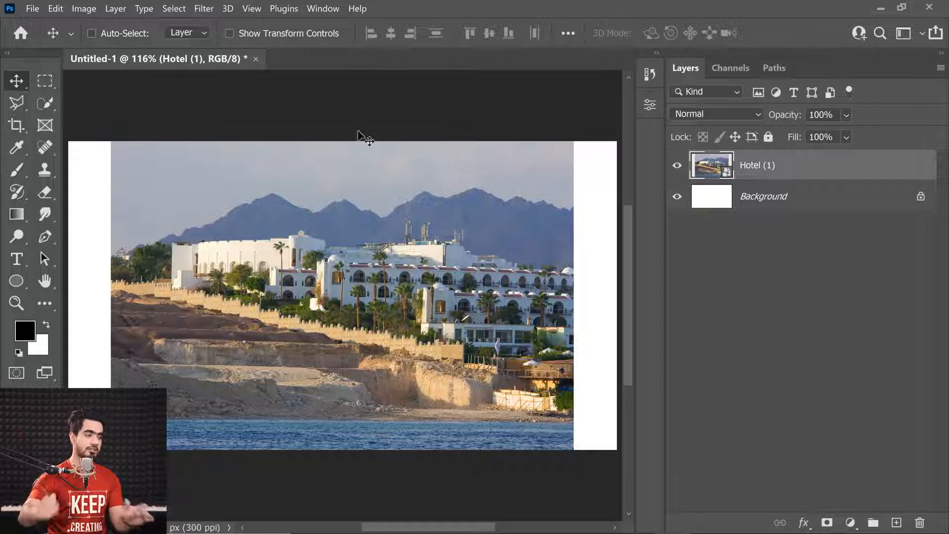
left_click_drag(357, 286, 345, 296)
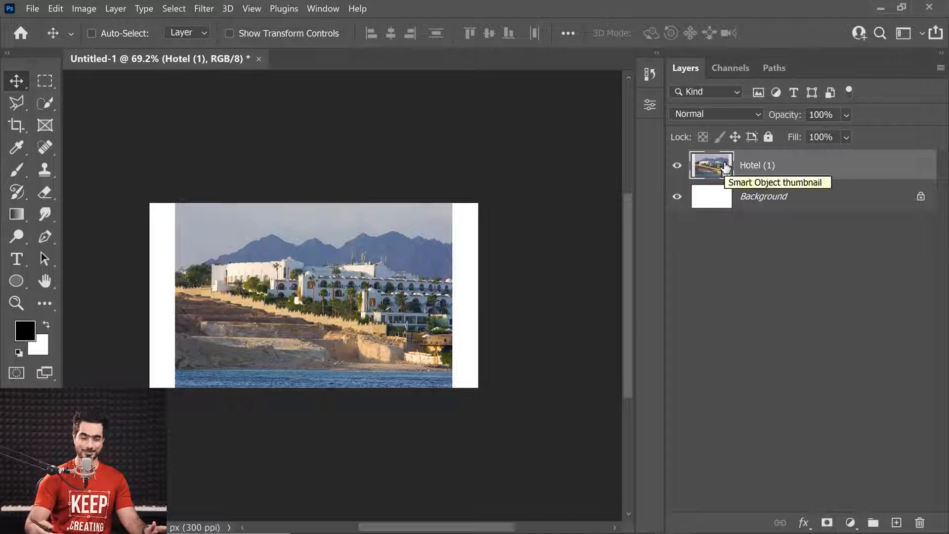
left_click_drag(818, 162, 923, 517)
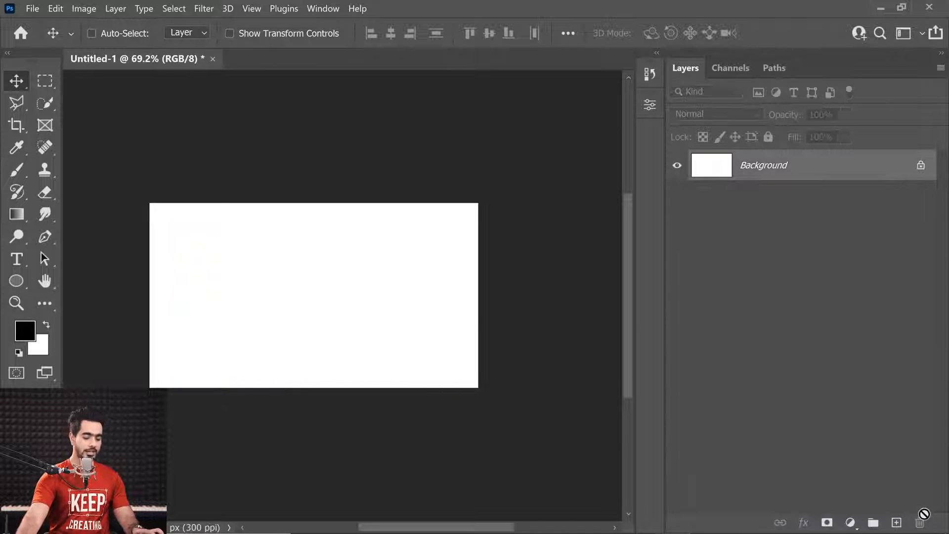
key("ctrl+0")
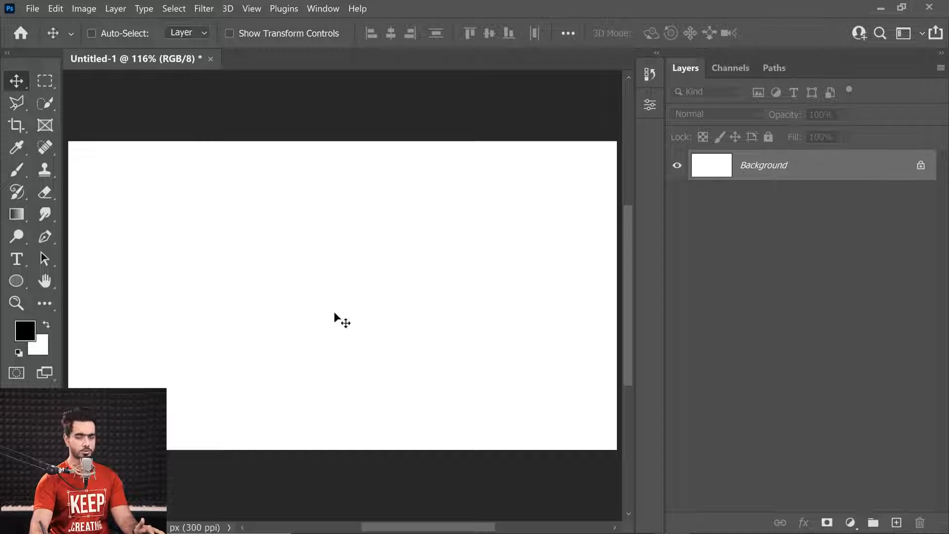
Open _DSC2712.ARW from the RAW folder of Module 4 - Lesson 3 - Smart Objects in Camera Raw
mouse_move(346, 531)
left_click(418, 524)
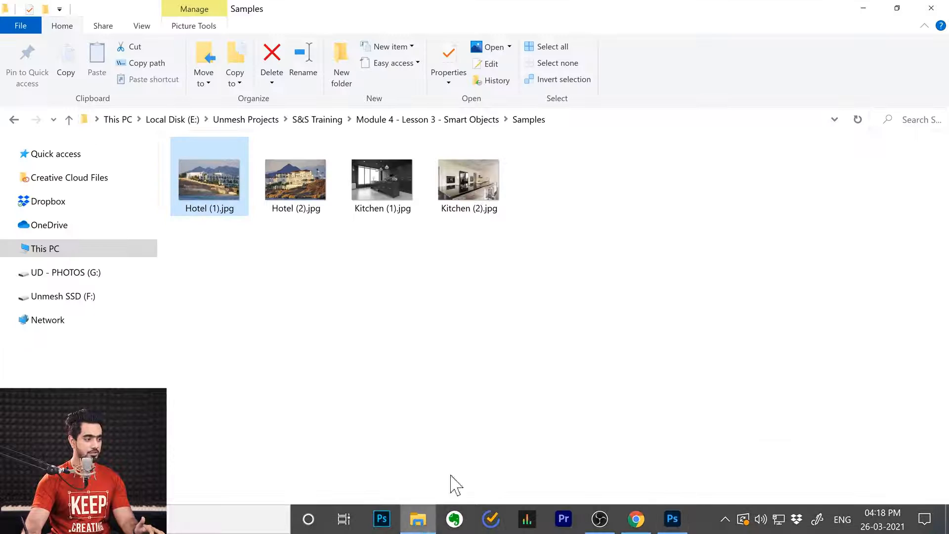
left_click(447, 121)
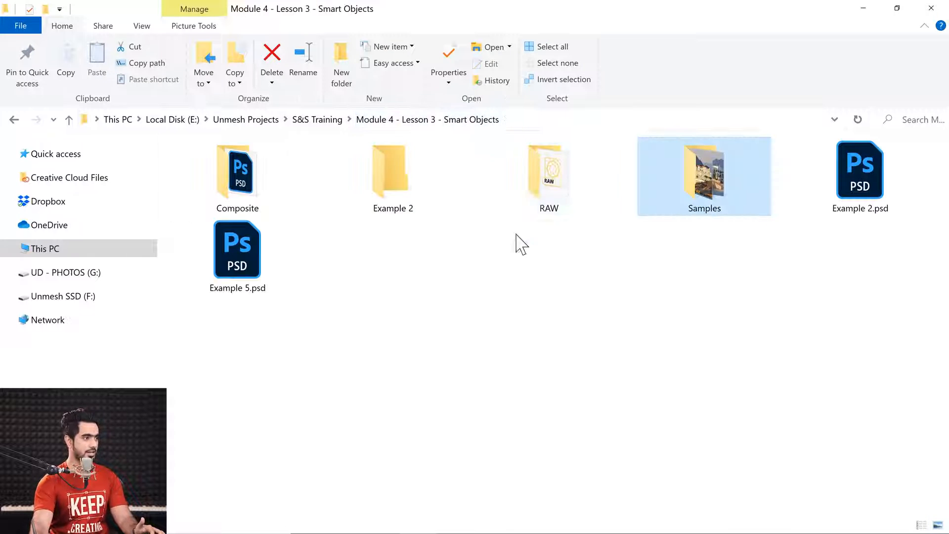
left_click(540, 196)
double_click(539, 183)
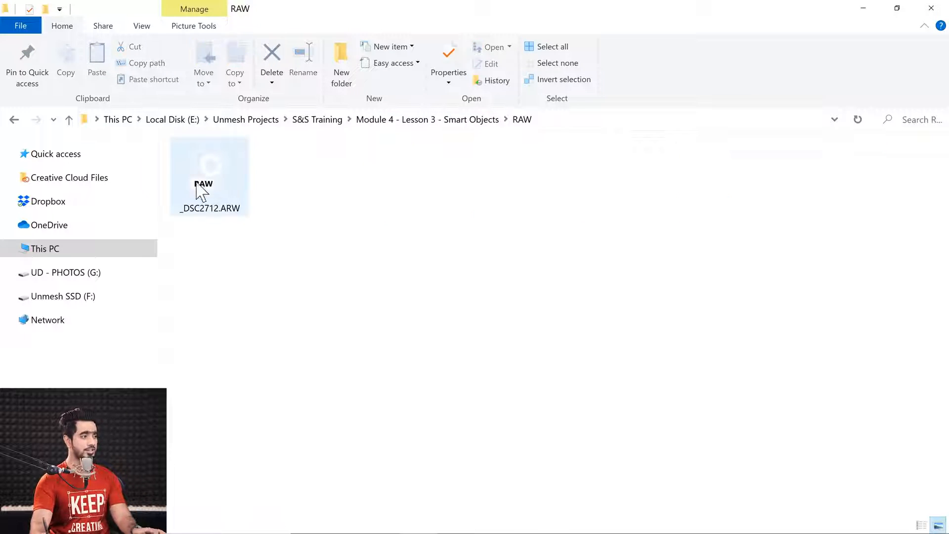
left_click_drag(222, 180, 315, 56)
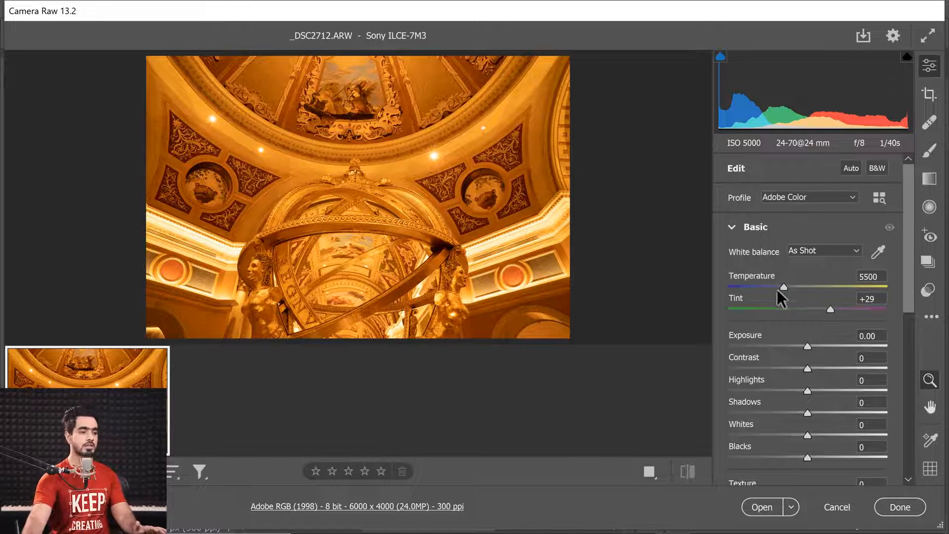
Try a cooler Temperature of 5150 on the raw photo, and restore the As Shot white balance
mouse_move(781, 286)
left_mouse_down()
mouse_move(820, 287)
mouse_move(751, 292)
mouse_move(775, 291)
left_mouse_up()
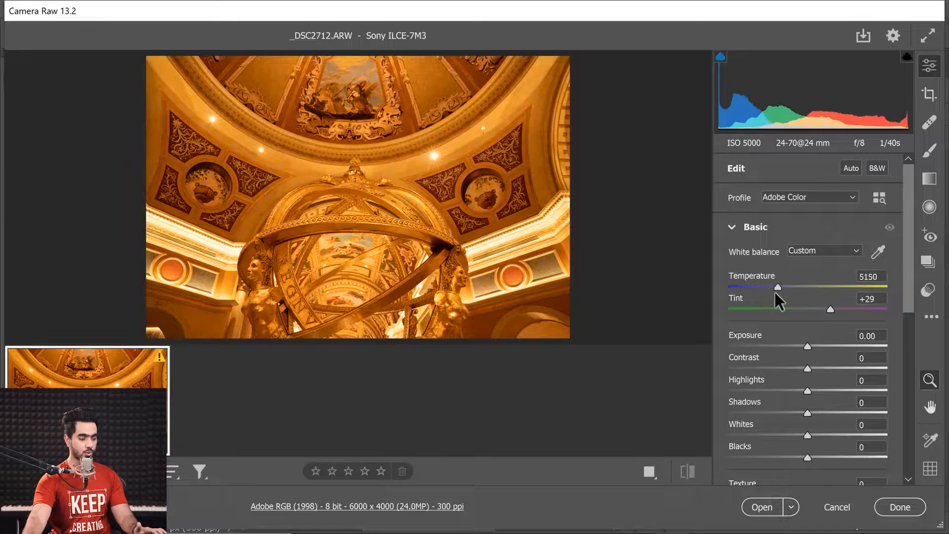
left_click(805, 251)
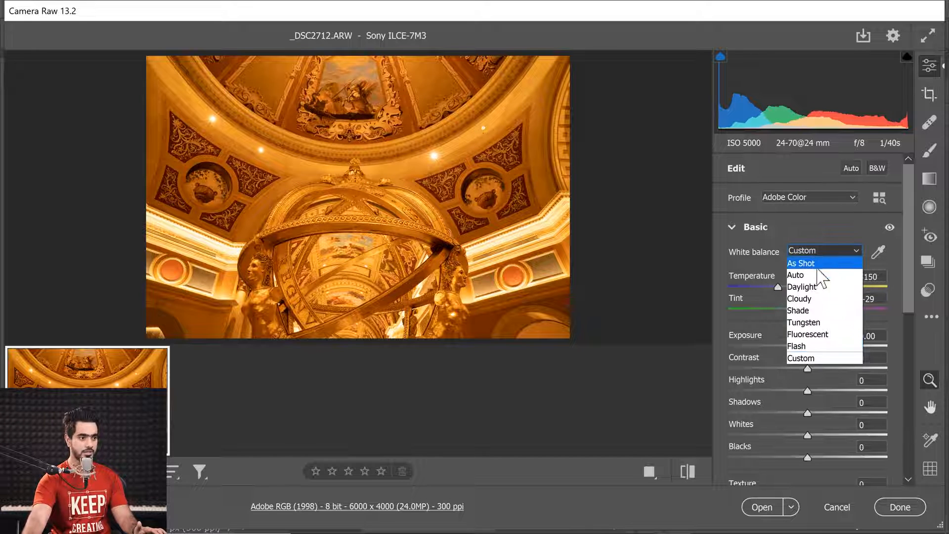
left_click(810, 262)
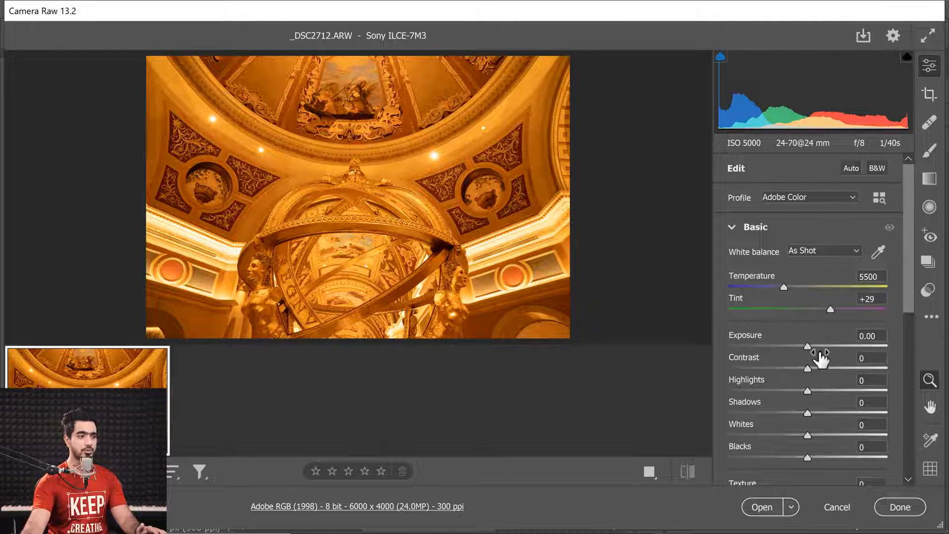
Try darkening the raw photo to an Exposure of about -3.45, and reset Exposure to 0
left_click_drag(808, 347, 756, 356)
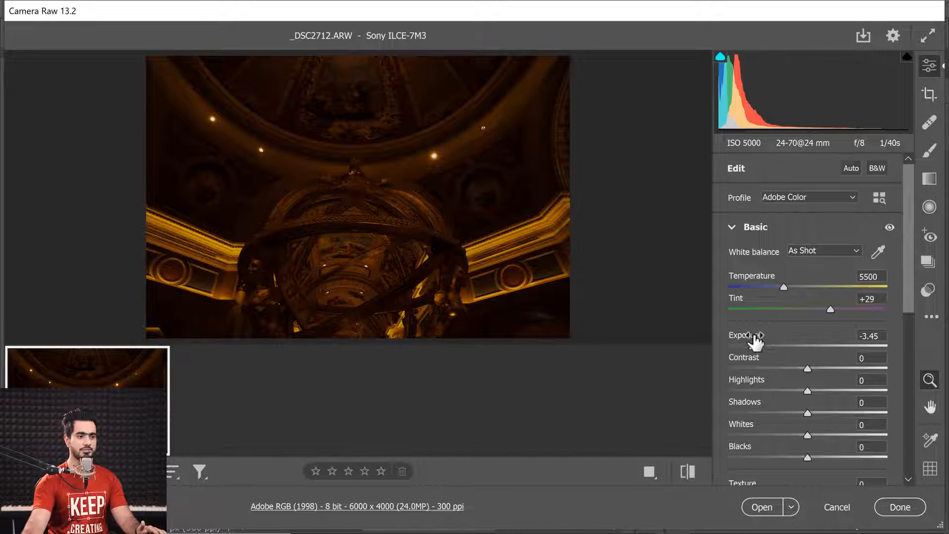
left_click_drag(749, 339, 750, 339)
left_click(805, 347)
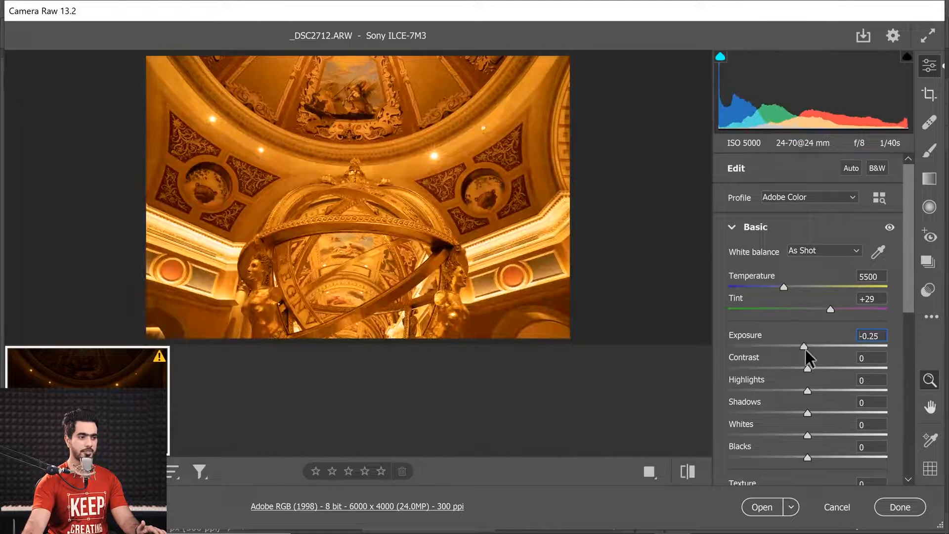
left_click_drag(883, 333, 832, 343)
type("0")
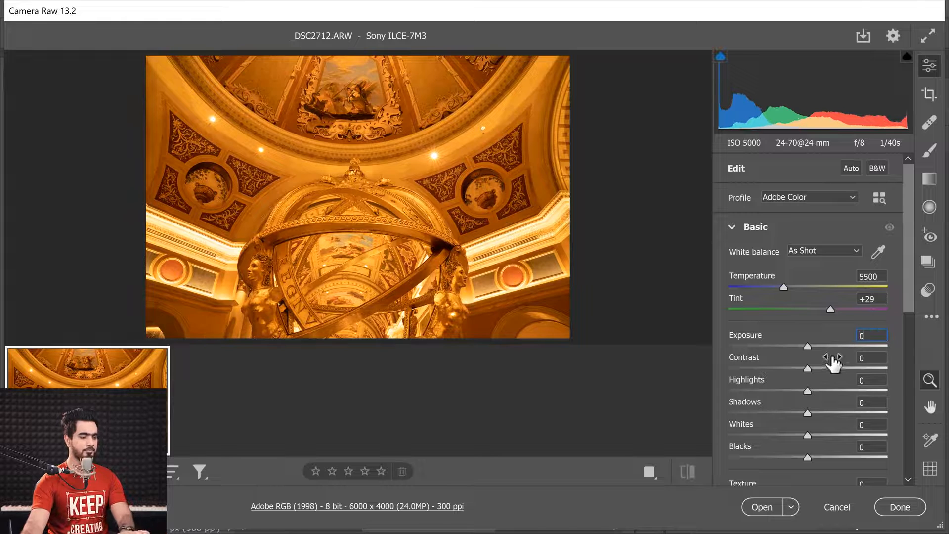
Open the raw photo from Camera Raw as a regular image document, and close it without saving
left_click(761, 507)
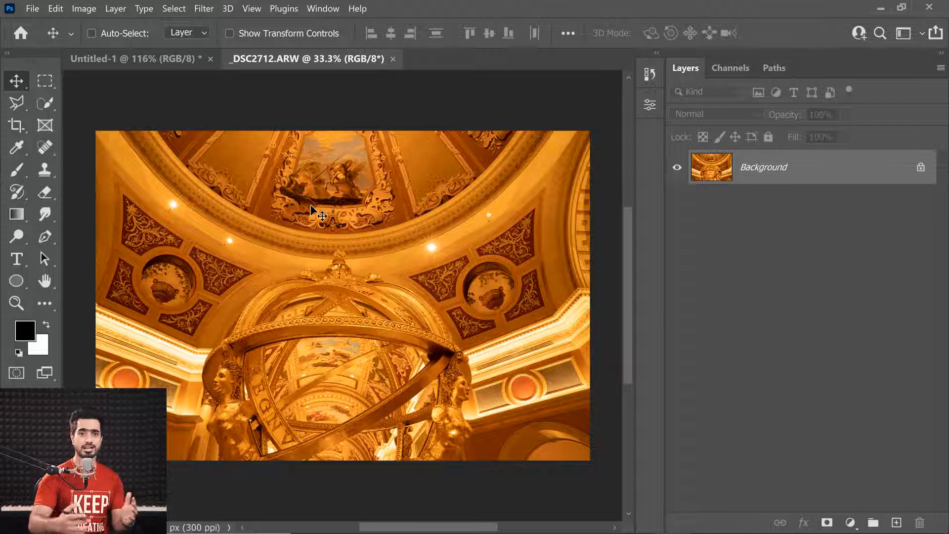
left_click_drag(870, 171, 919, 523)
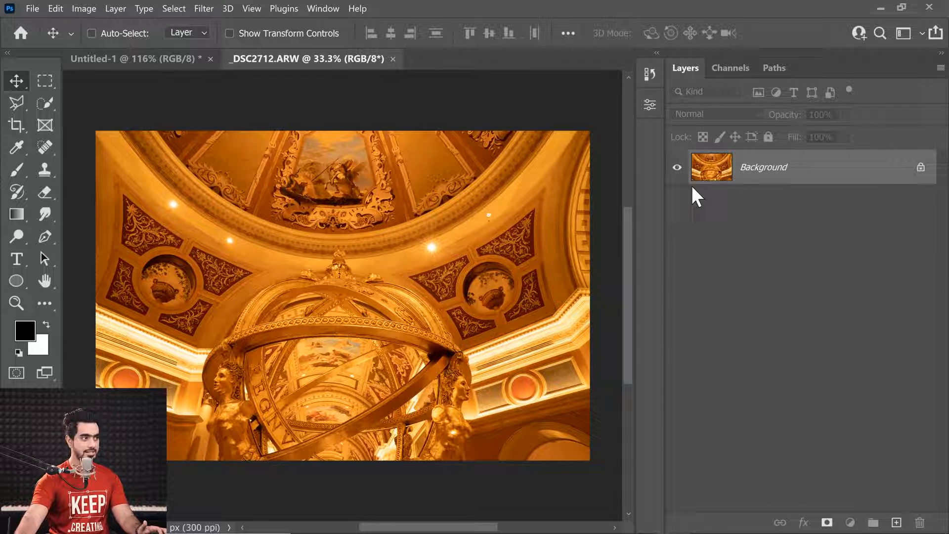
left_click(393, 59)
left_click(567, 236)
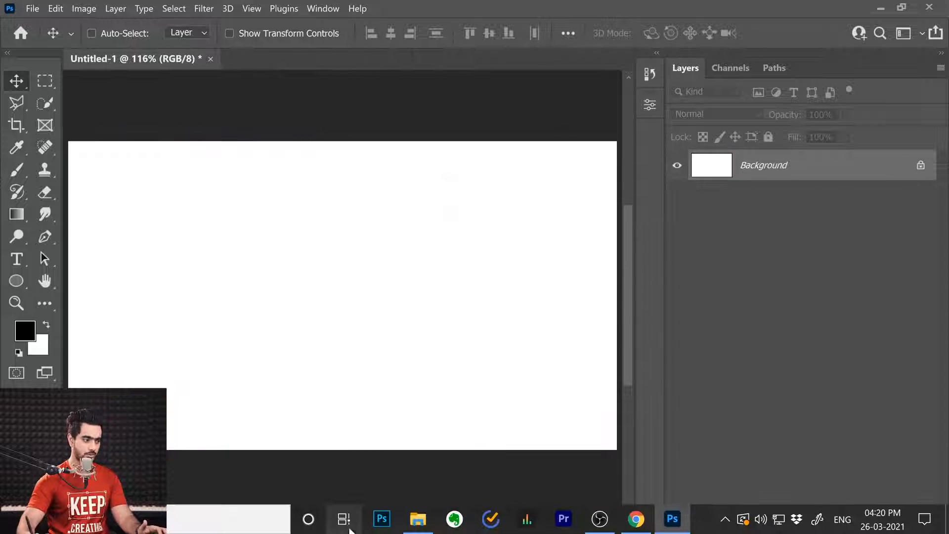
Reopen _DSC2712.ARW in Camera Raw and set Exposure to -0.30, Highlights to -100 and Contrast to +67
left_click(418, 517)
left_click_drag(208, 187, 311, 60)
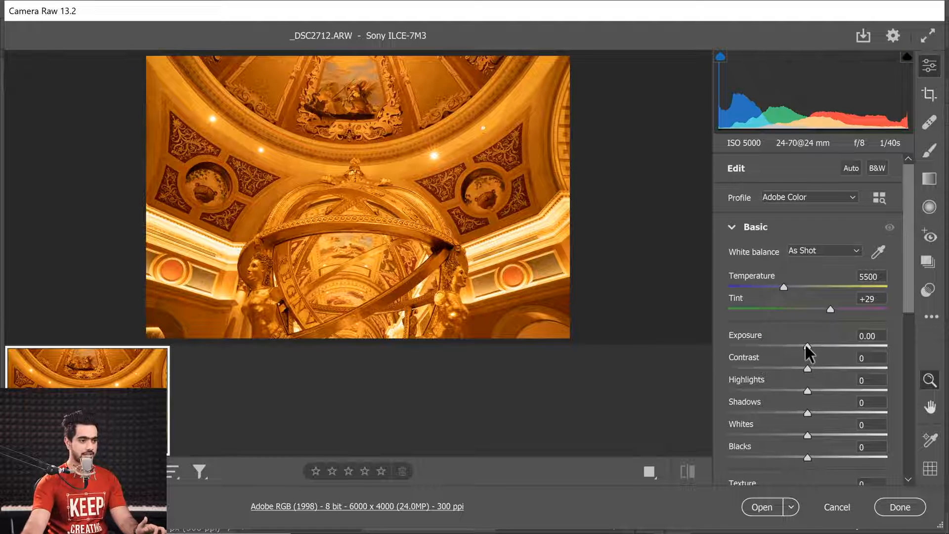
left_click_drag(806, 345, 798, 348)
left_click_drag(808, 390, 731, 400)
left_click_drag(807, 369, 861, 367)
Set the raw photo's Clarity to +43 and Shadows to +52
left_click_drag(910, 304, 905, 357)
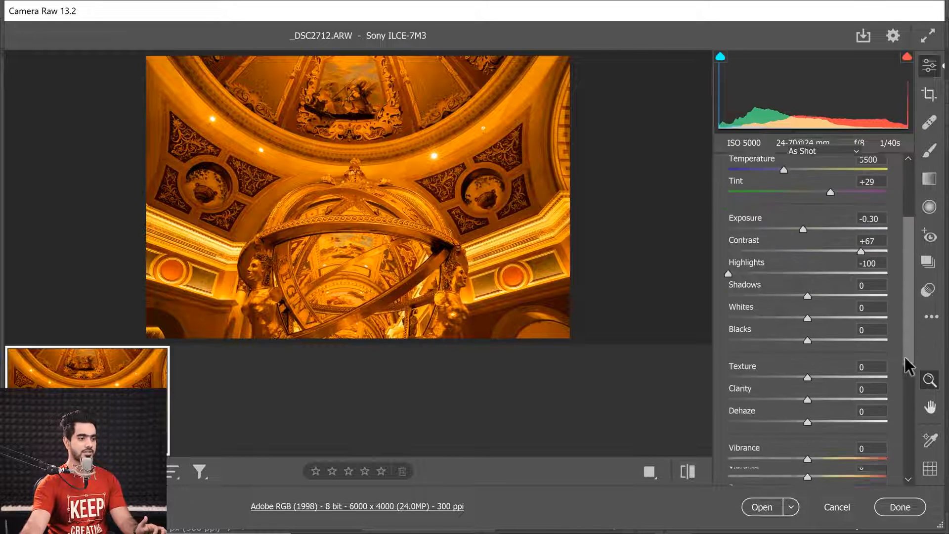
left_click_drag(808, 393, 856, 394)
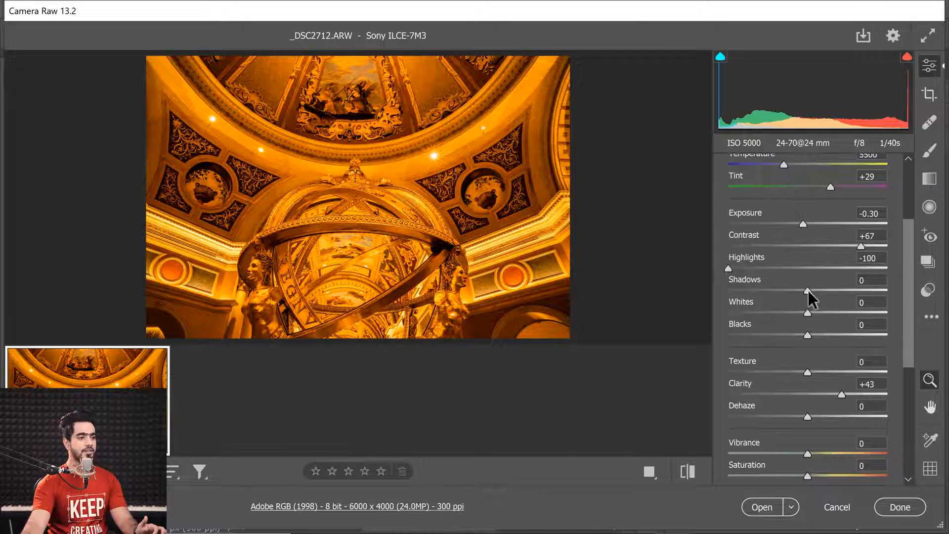
left_click_drag(808, 290, 849, 289)
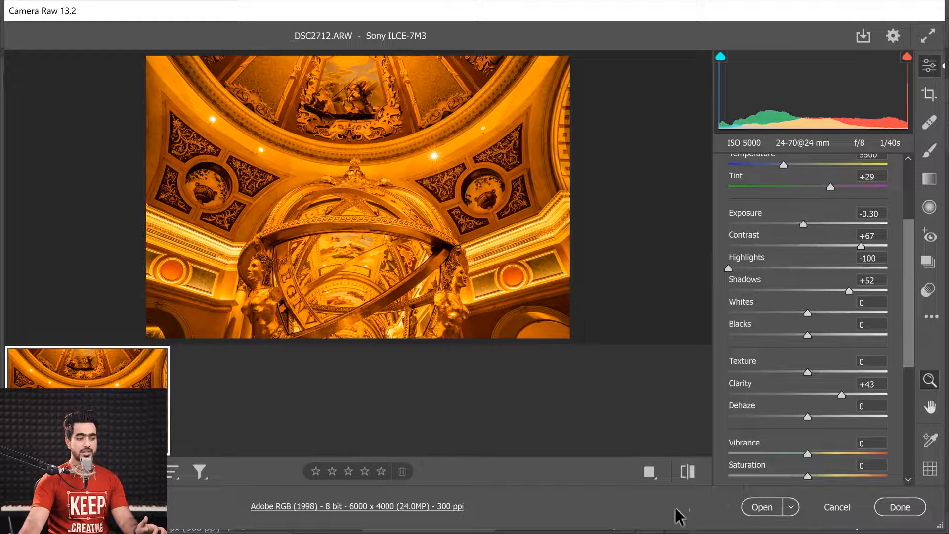
Open the adjusted raw photo from Camera Raw as a smart object
key("shift")
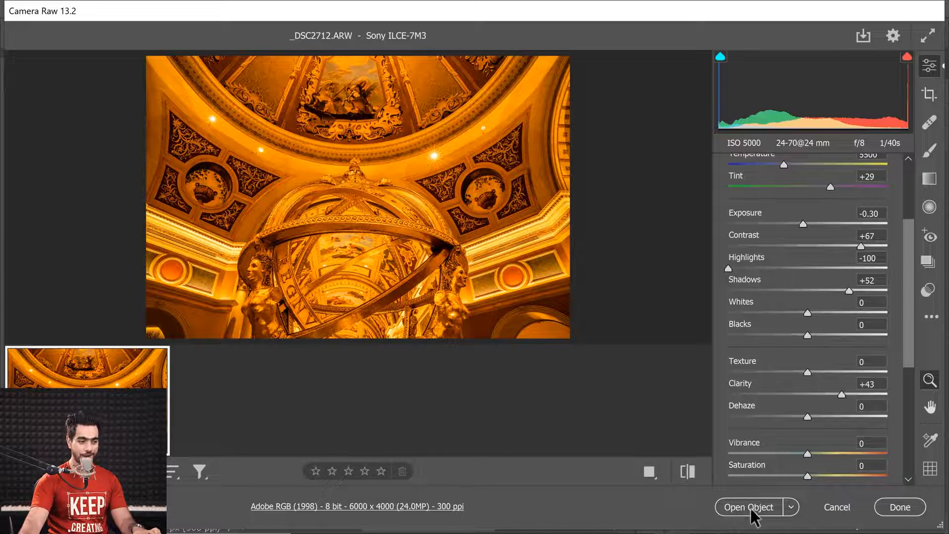
left_click(791, 507)
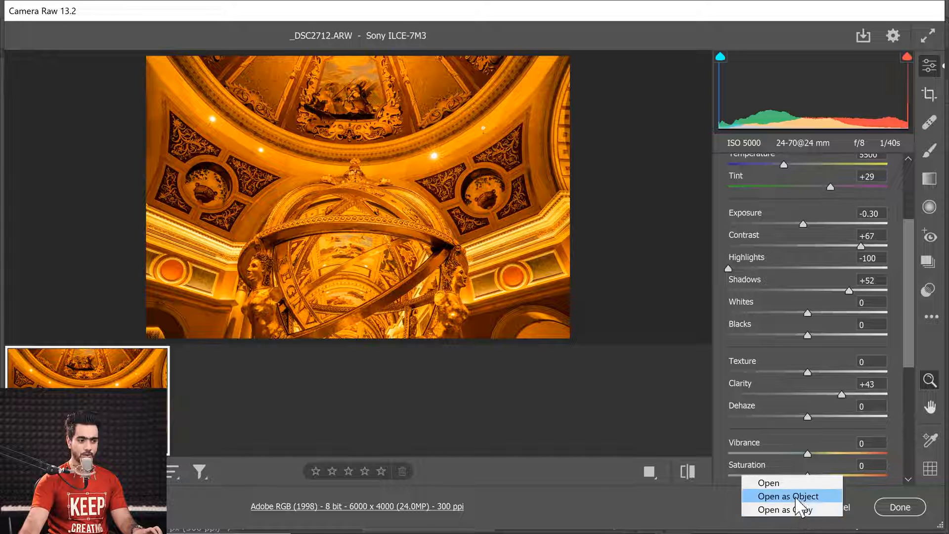
left_click(797, 497)
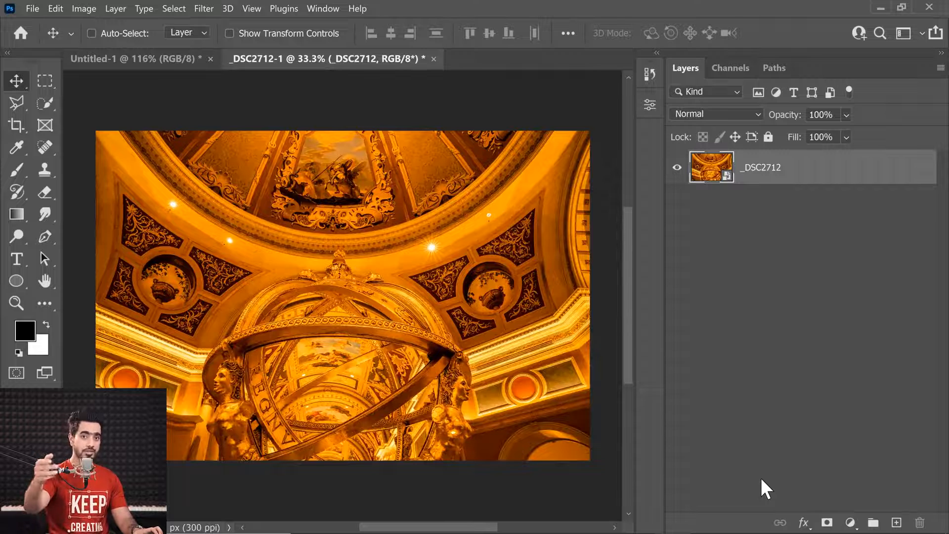
Close the raw smart object document without saving and reopen _DSC2712.ARW in Camera Raw
left_click(434, 58)
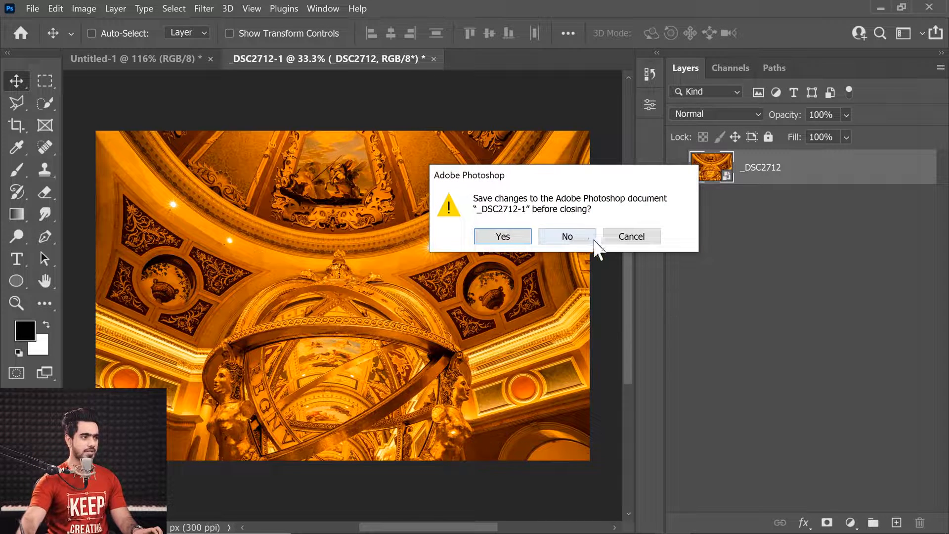
left_click(568, 235)
left_click(417, 523)
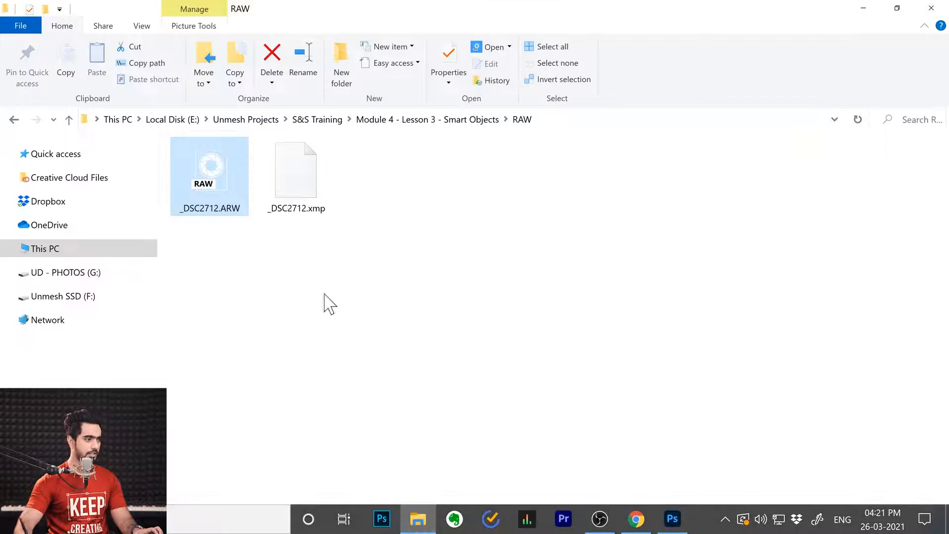
left_click_drag(354, 288, 303, 58)
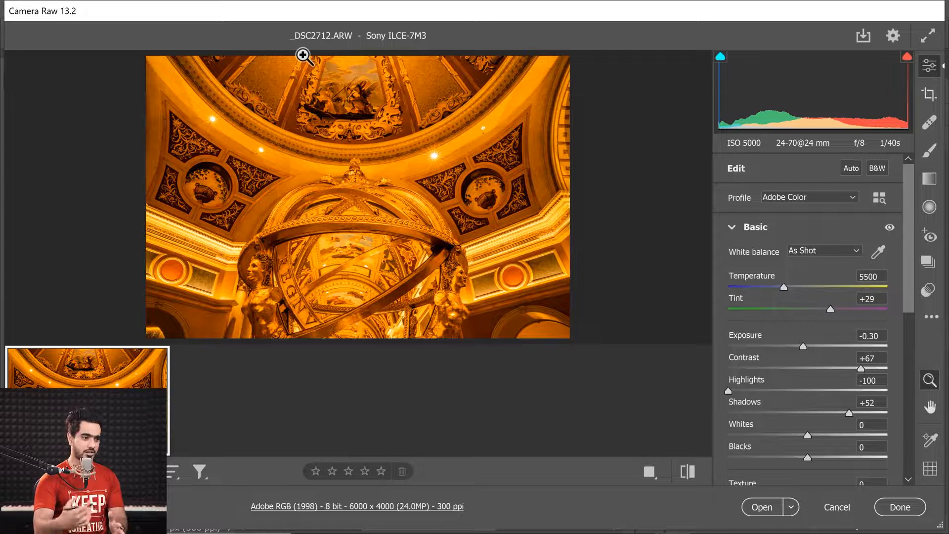
Review the raw adjustments and open the photo from Camera Raw as a smart object instead of a regular image
left_click_drag(904, 286, 908, 327)
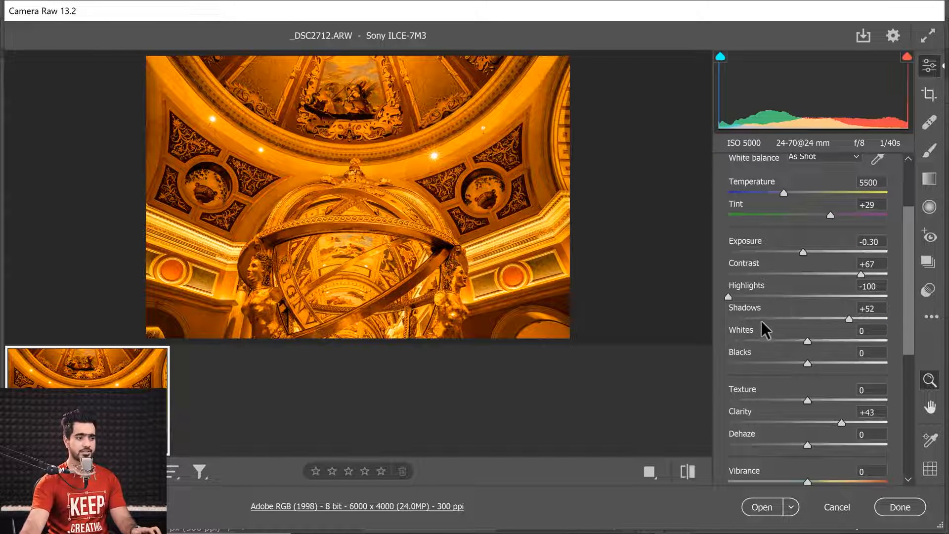
key("shift")
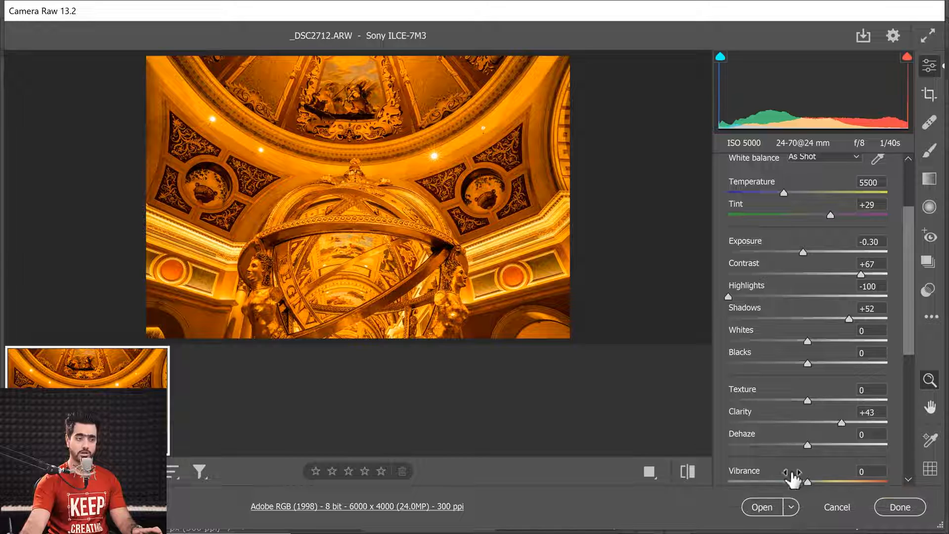
key("shift")
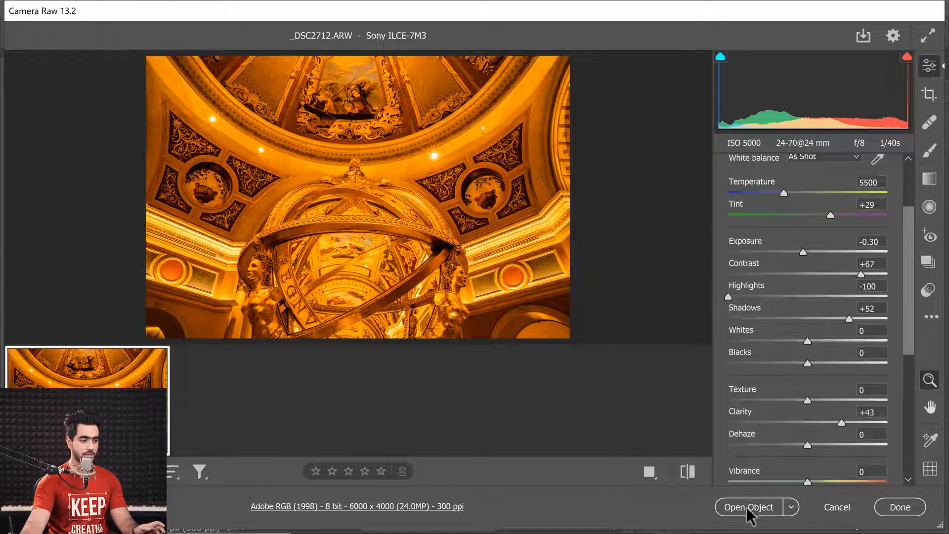
left_click(748, 506, "shift")
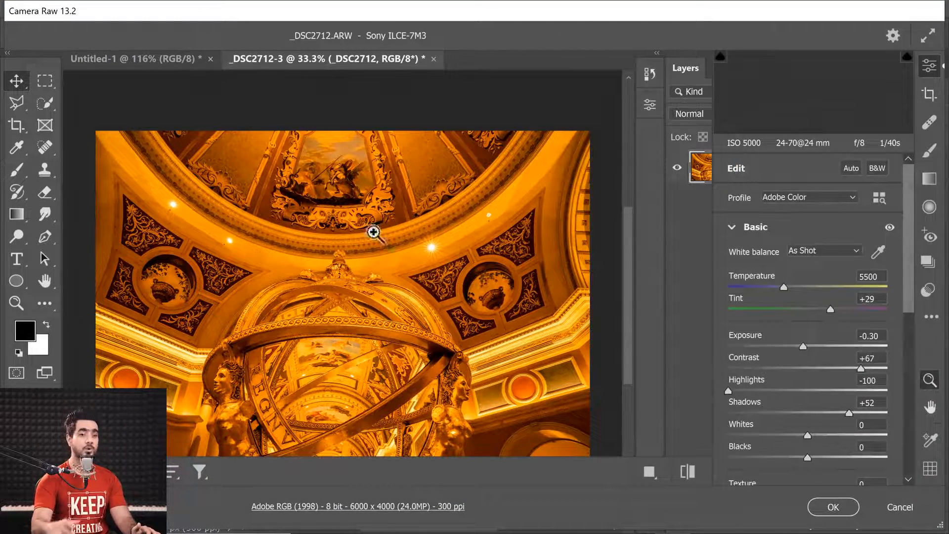
Reset the _DSC2712 smart object's Camera Raw settings to default and apply a Contrast of 40
scroll(906, 312, "down", 3)
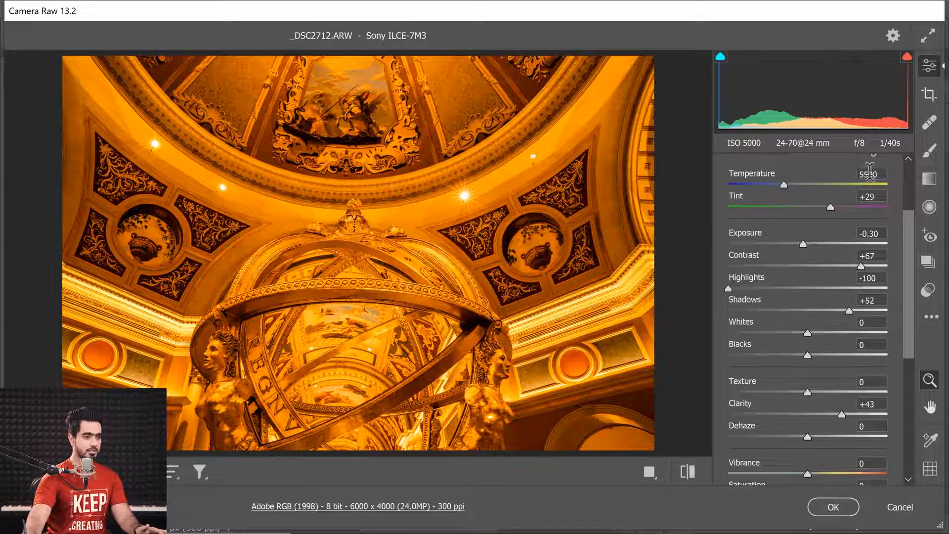
left_click_drag(905, 228, 906, 177)
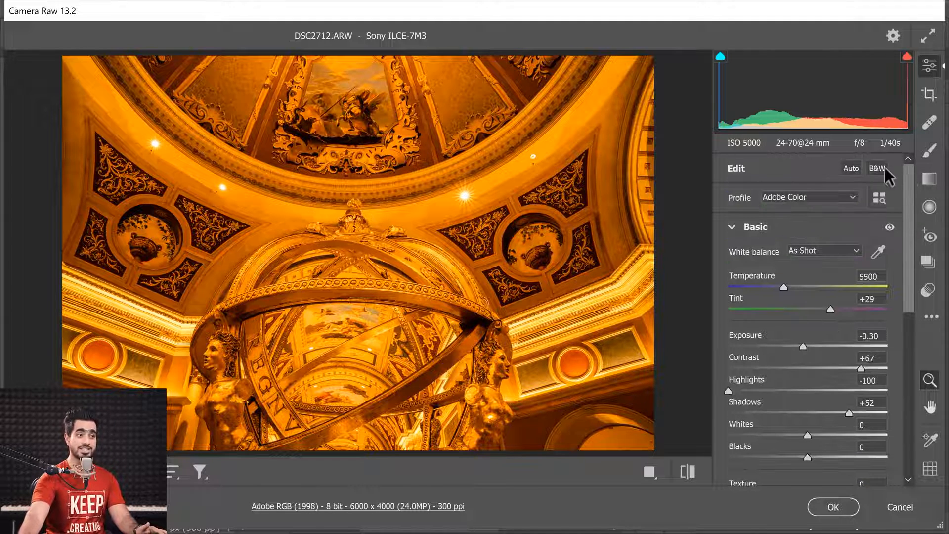
left_click(931, 319)
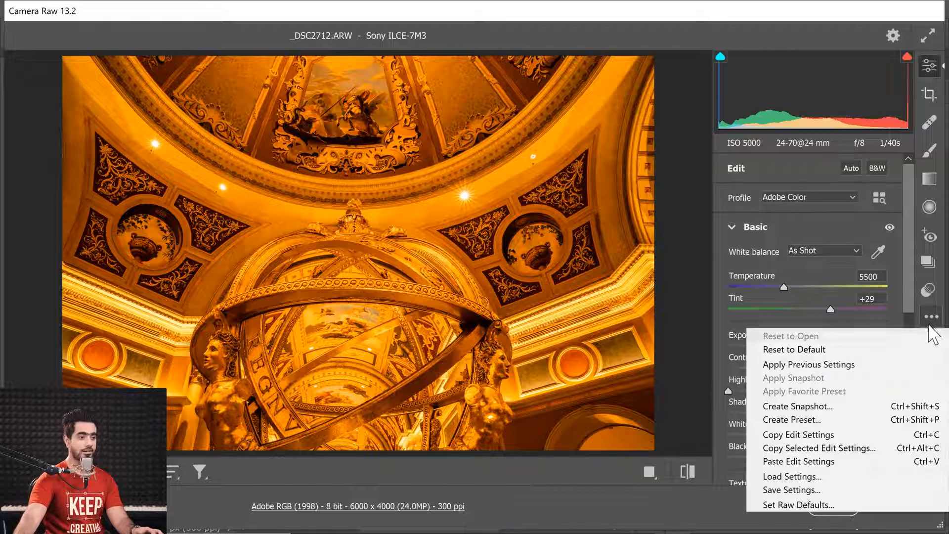
left_click(813, 350)
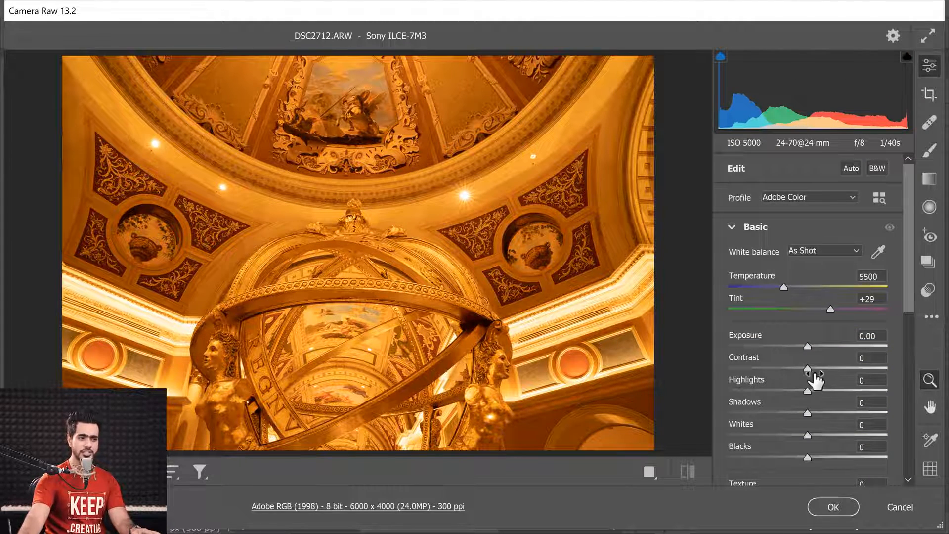
left_click_drag(808, 367, 840, 370)
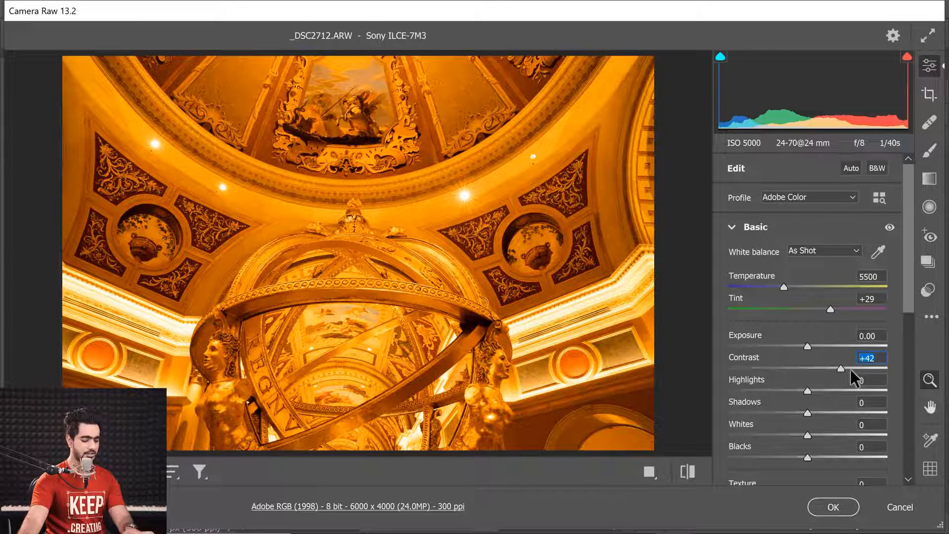
type("40")
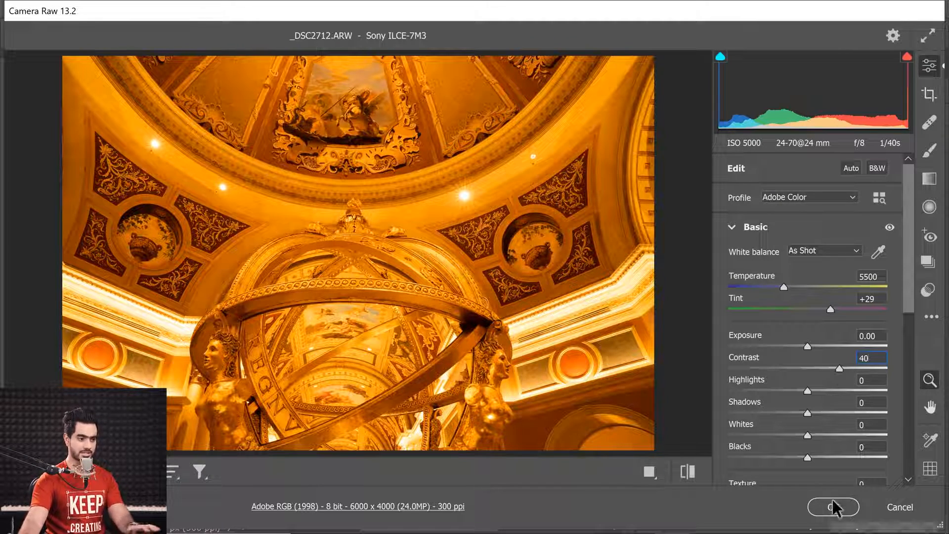
left_click(834, 509)
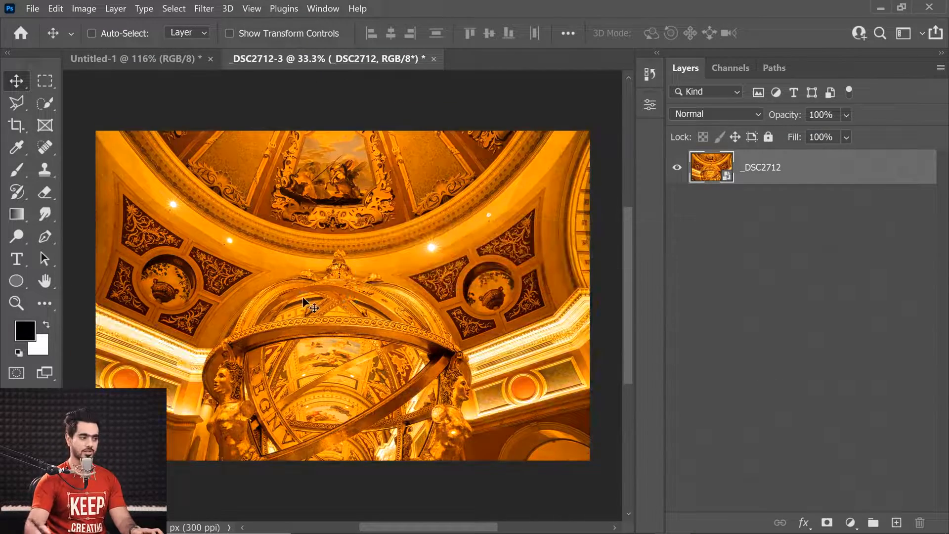
Duplicate the _DSC2712 smart object layer as a regular copy and toggle the copy's visibility to compare
key("ctrl")
scroll(340, 251, "up", 1)
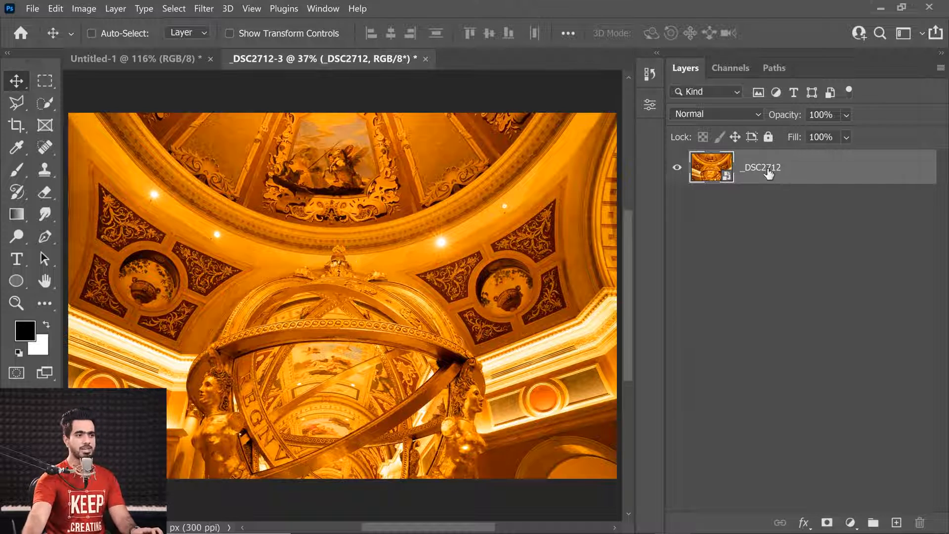
key("ctrl")
key("ctrl+j")
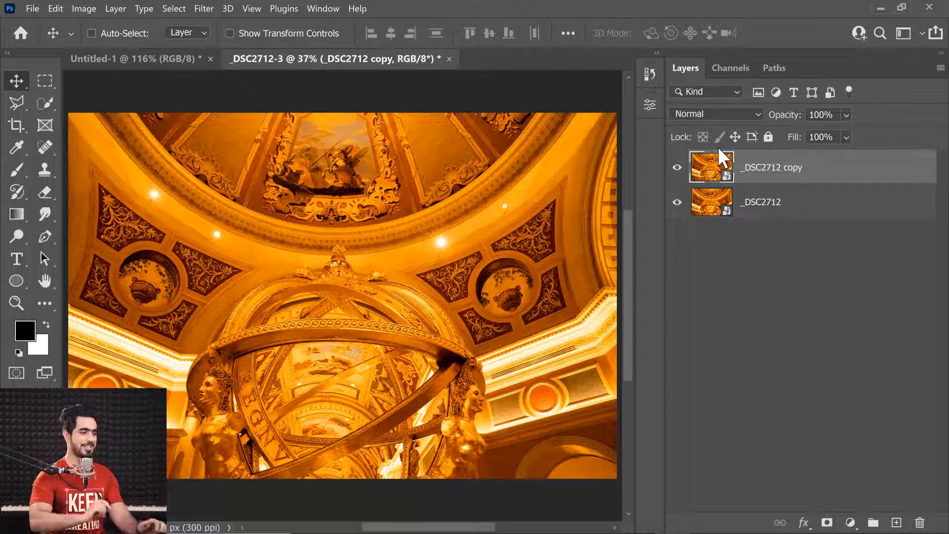
left_click(677, 167)
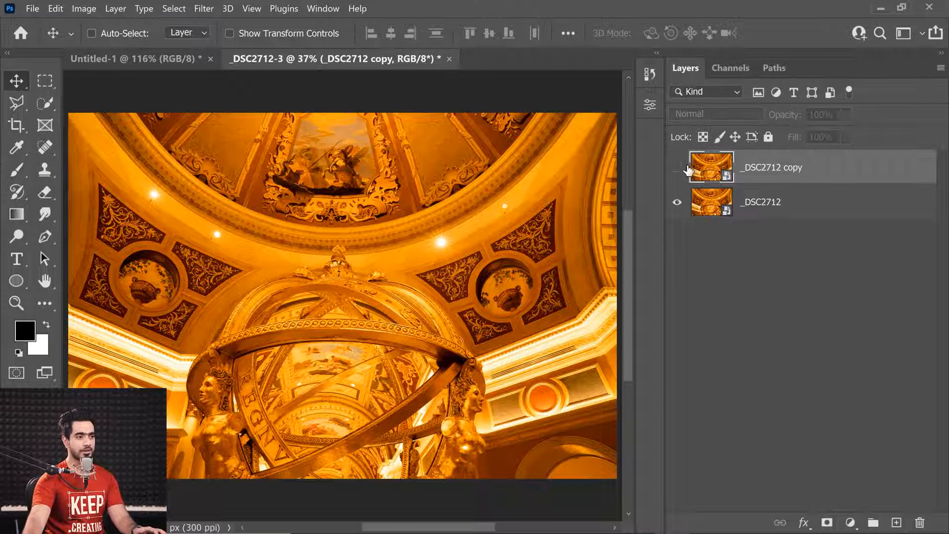
left_click(677, 167)
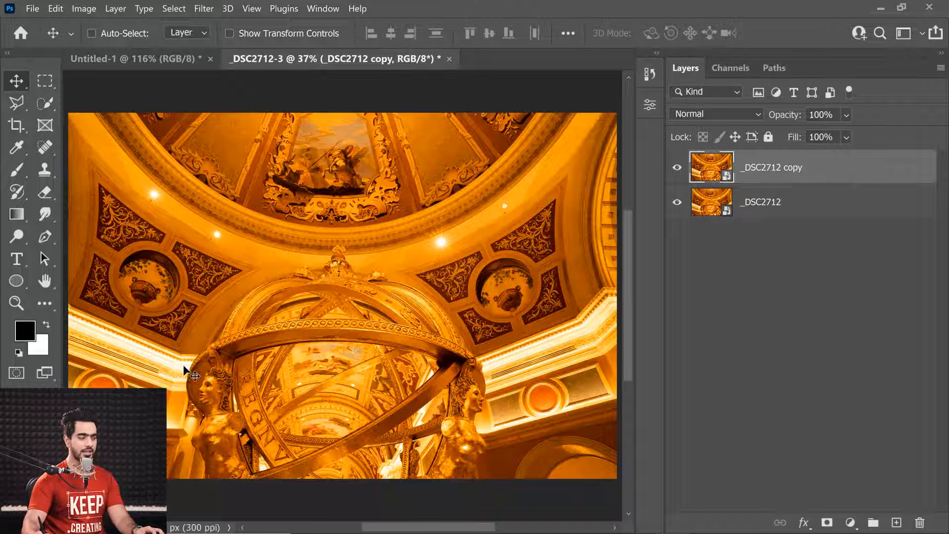
Hide the duplicate layer and rename the original smart object layer as Base
left_click(677, 168)
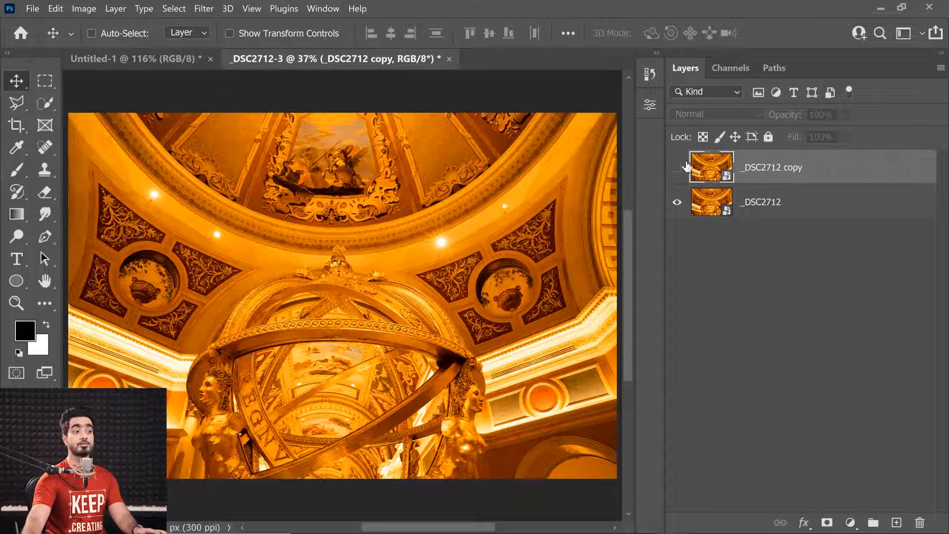
double_click(771, 203)
type("Base")
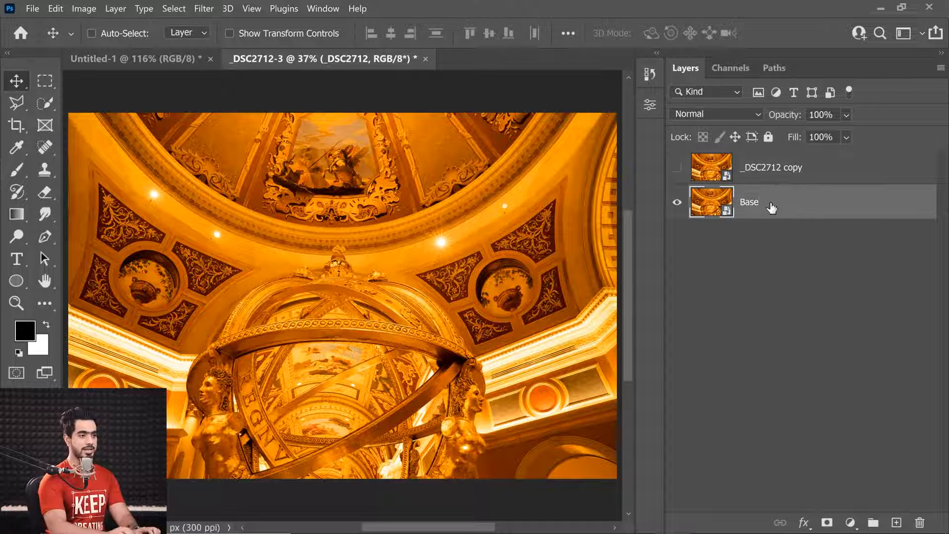
key("Return")
Rename the hidden duplicate layer as Recover Highlights
left_click(782, 170)
double_click(783, 168)
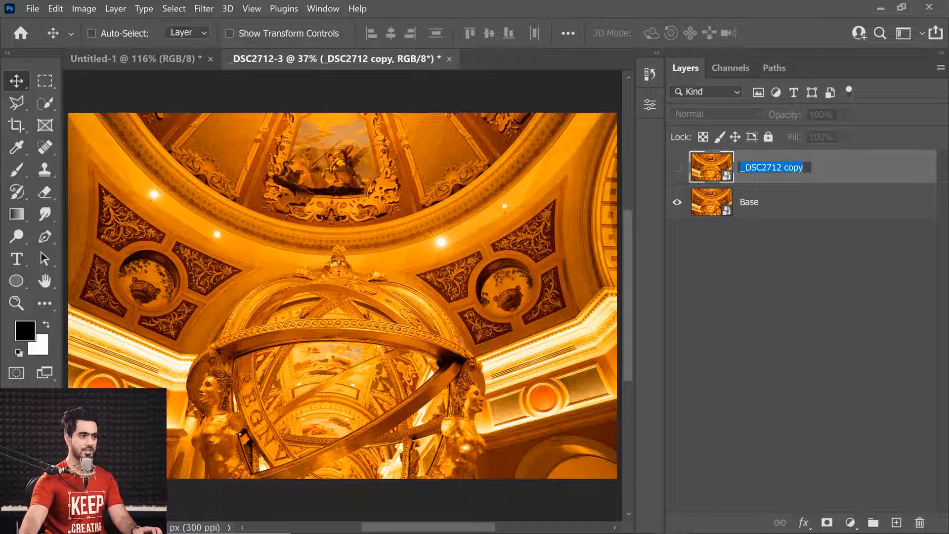
type("Recover Highlights")
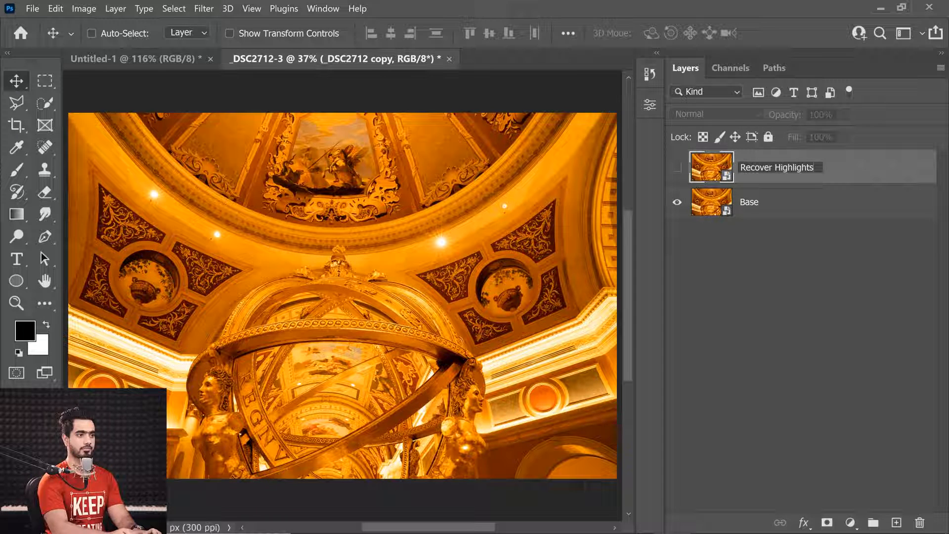
key("Return")
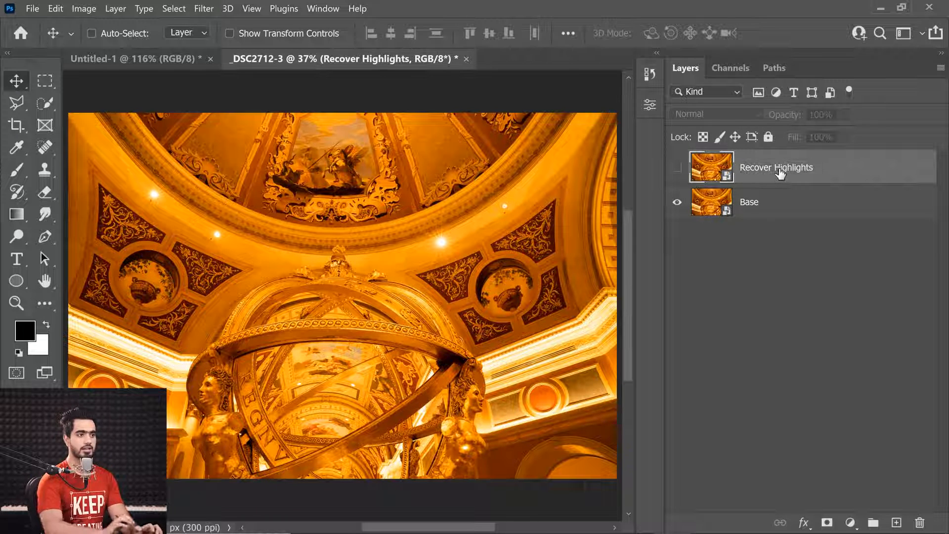
Set the Recover Highlights layer's raw Highlights to -100 and Exposure to -0.45, and compare it with the Base layer
left_click(677, 167)
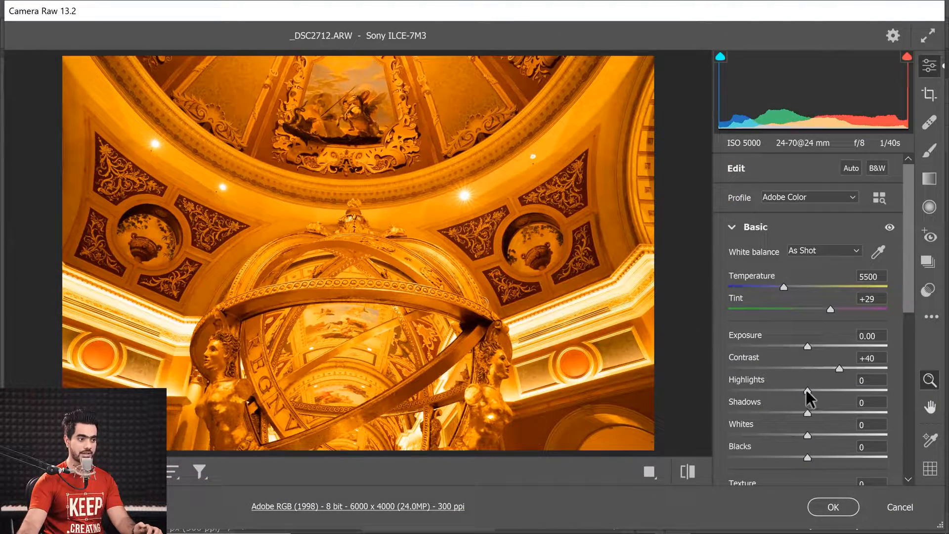
left_click(806, 390)
left_click_drag(806, 390, 719, 378)
left_click_drag(805, 345, 800, 346)
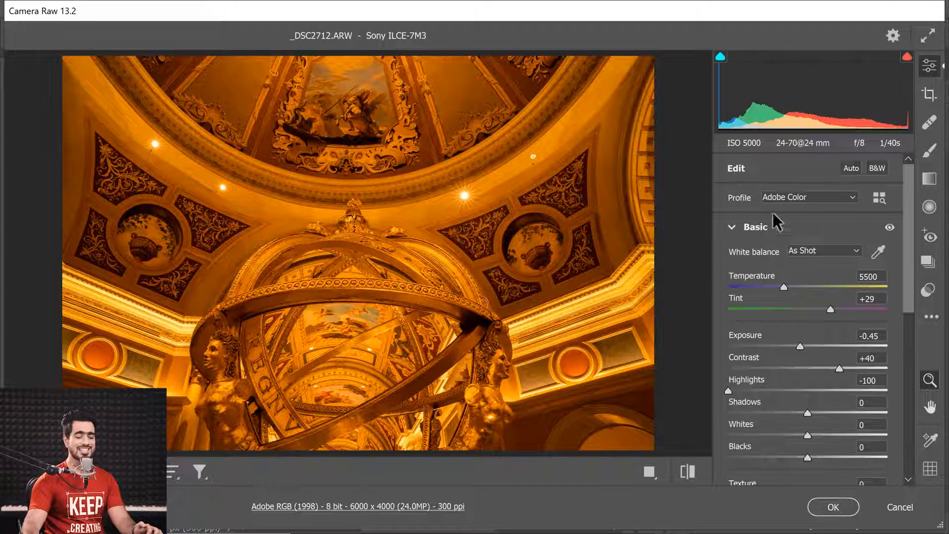
left_click(832, 507)
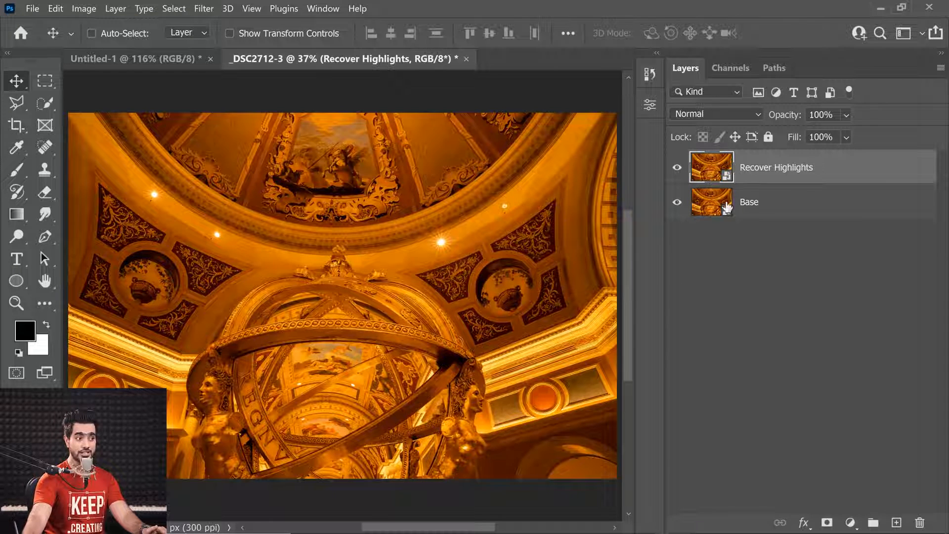
left_click(723, 207)
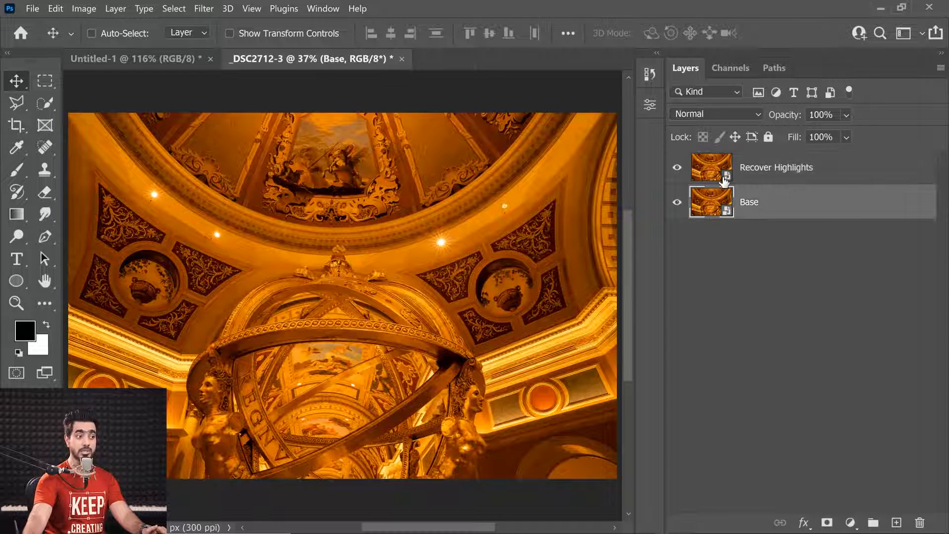
left_click(717, 170)
left_click(722, 207)
left_click(716, 171)
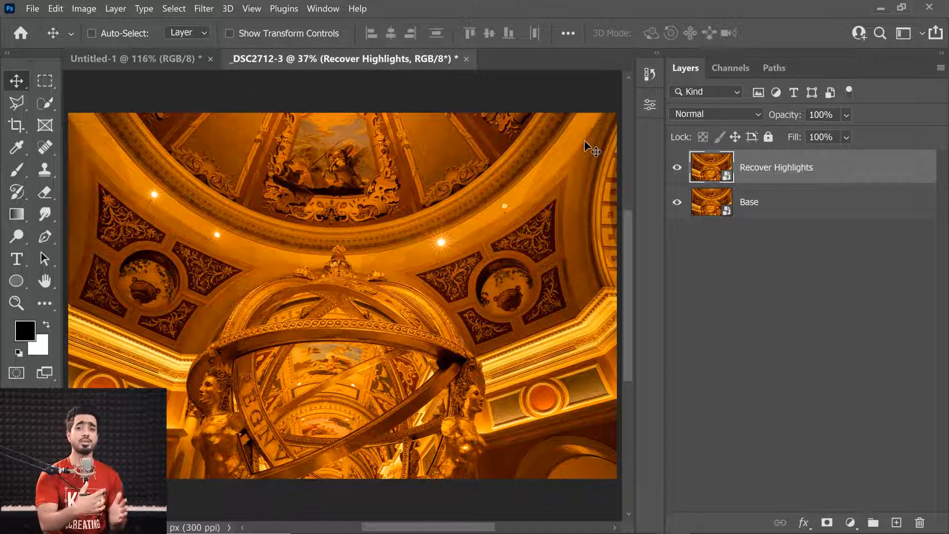
Undo the raw highlight and exposure change and delete the Recover Highlights layer
left_click_drag(846, 159, 848, 172)
key("ctrl+z")
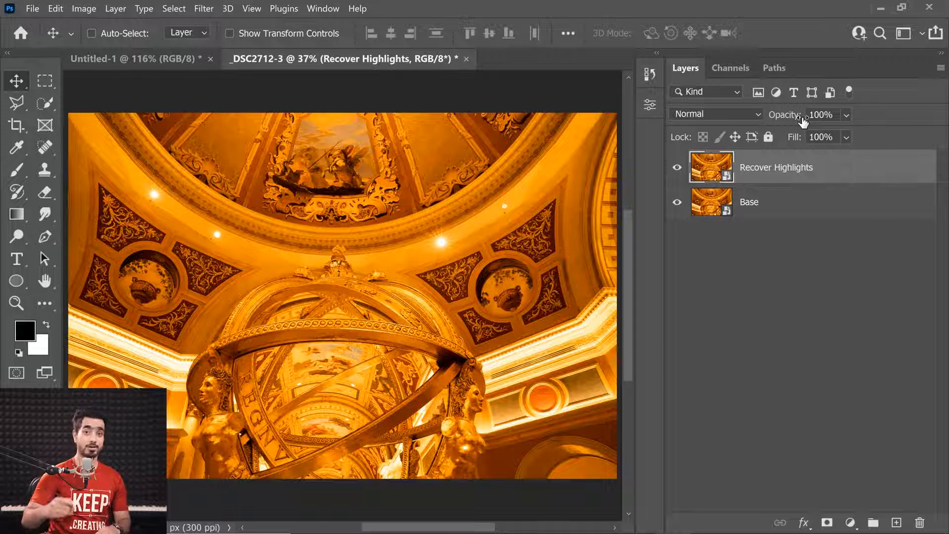
left_click_drag(849, 164, 919, 522)
Create an independent copy of Base with New Smart Object via Copy and rename it Recover Highlights
right_click(813, 171)
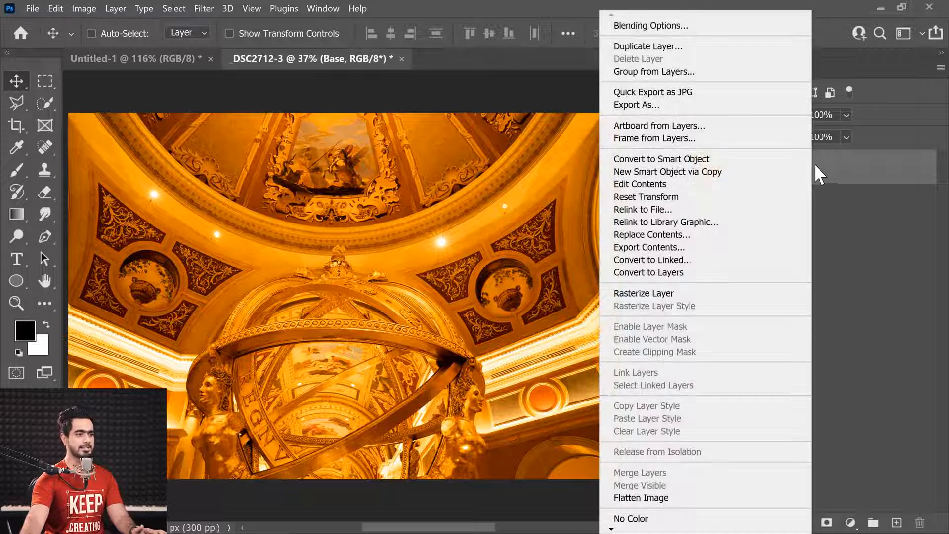
left_click(725, 183)
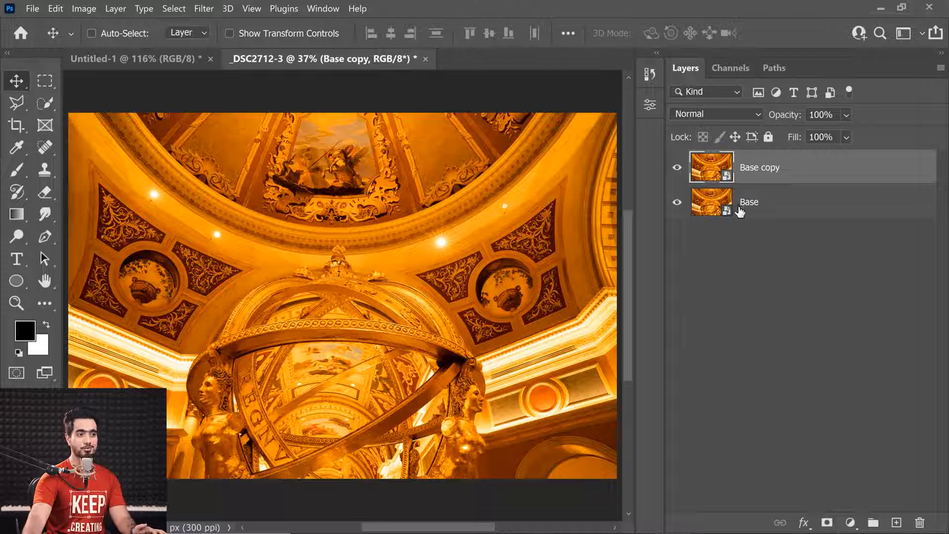
double_click(756, 169)
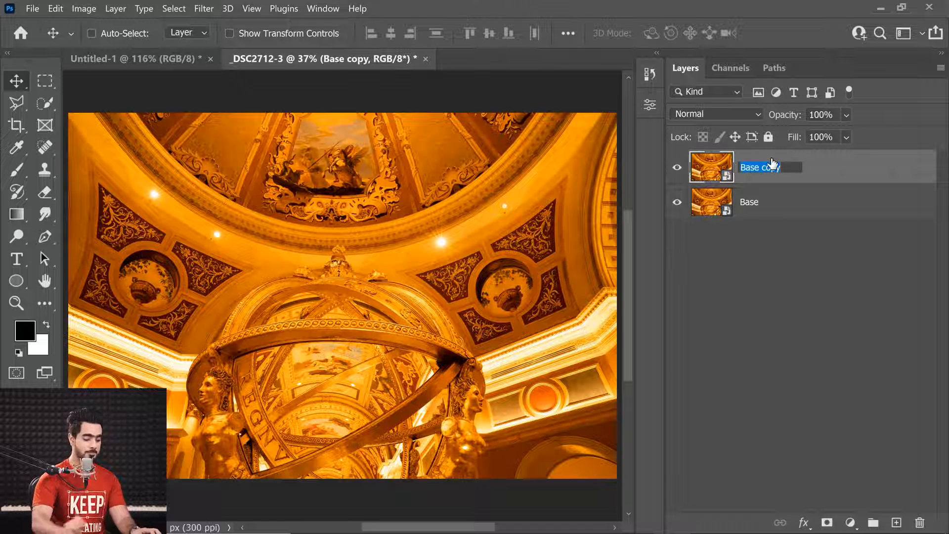
type("Recove")
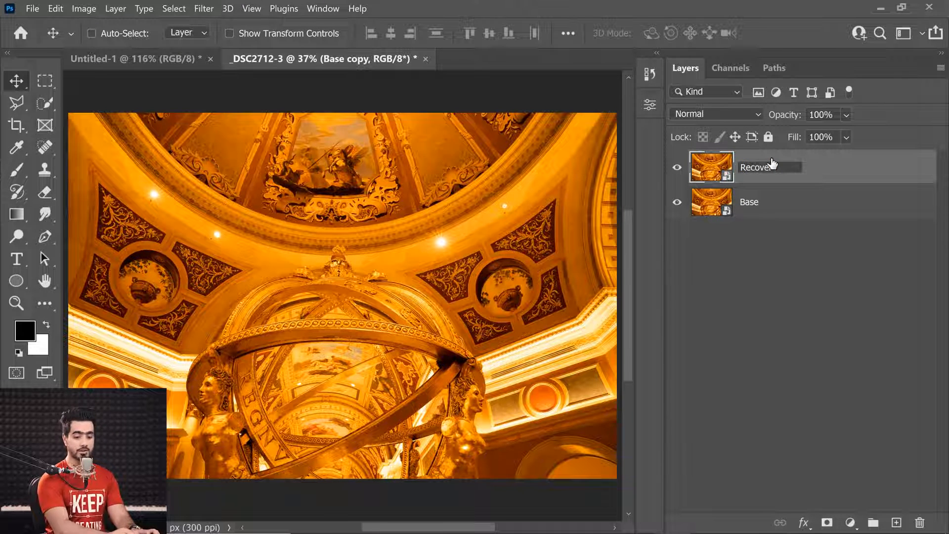
type("r Highlights")
key("Return")
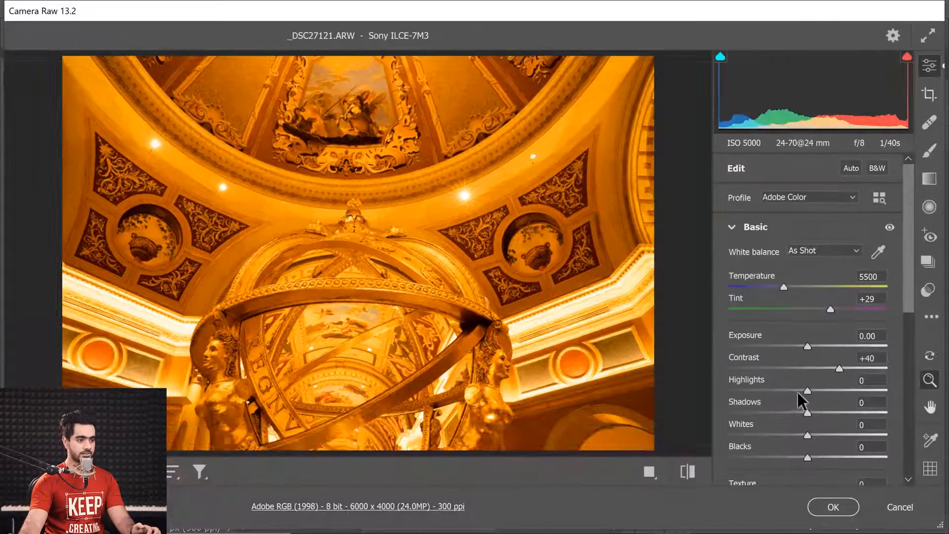
Set the Recover Highlights layer's raw Highlights to -100 and Exposure to -0.25, and apply the Camera Raw edit
left_click_drag(805, 389, 727, 396)
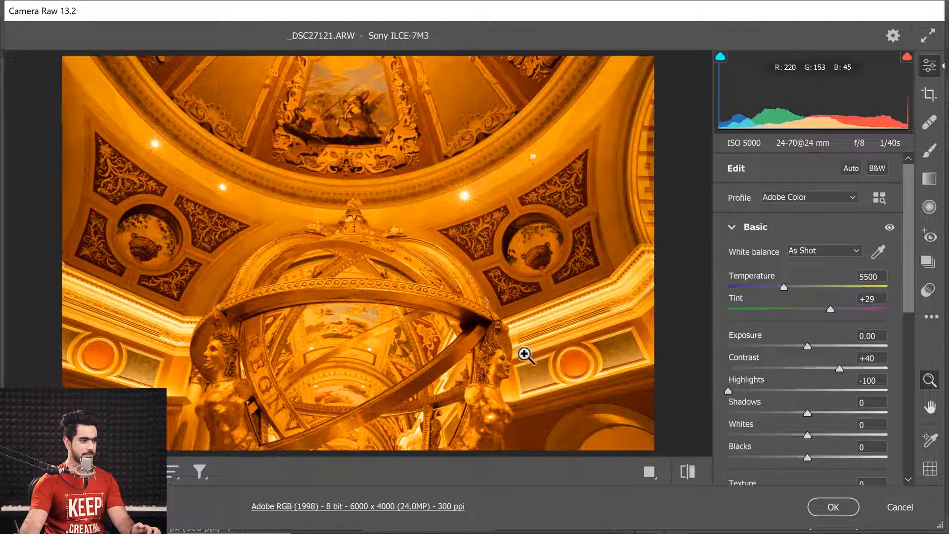
left_click_drag(806, 346, 803, 346)
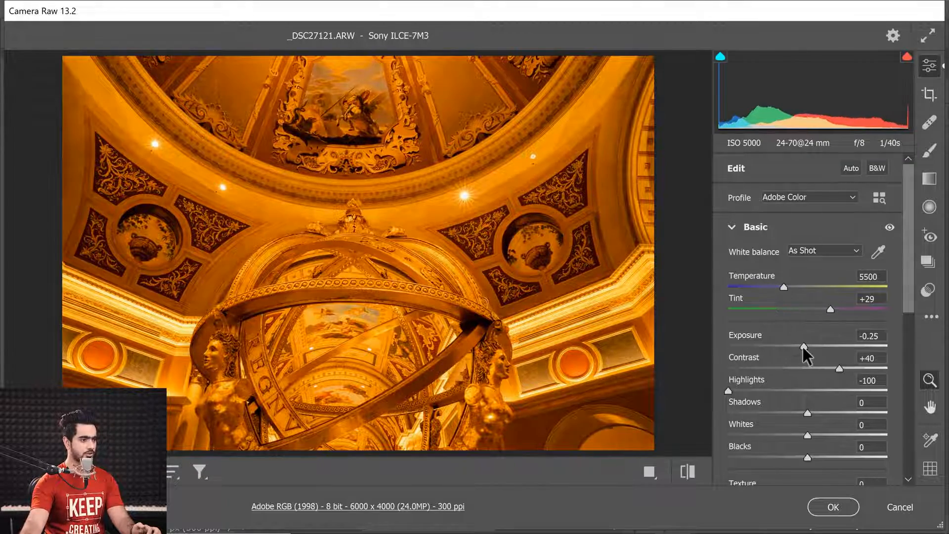
left_click(833, 508)
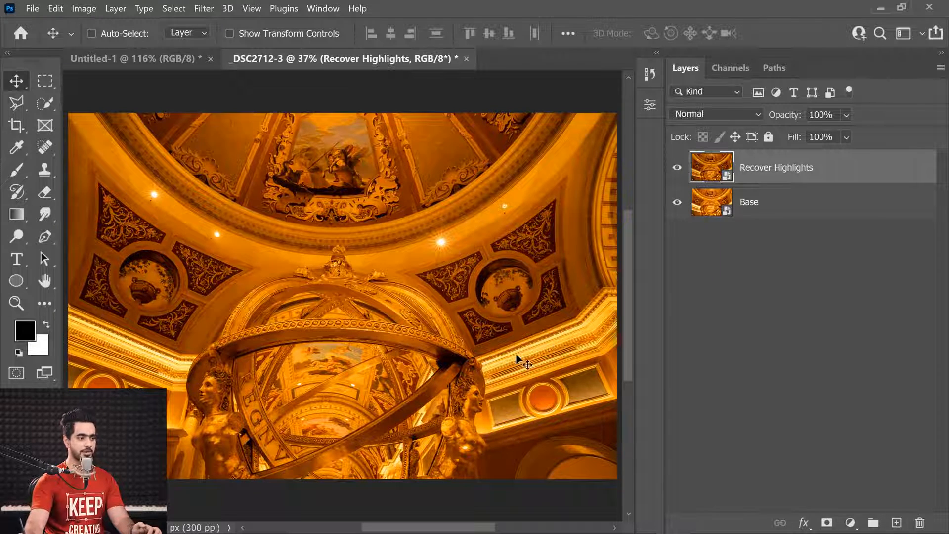
Hide the Recover Highlights layer and start a Color Range selection of the Highlights on the Base layer
left_click(677, 167)
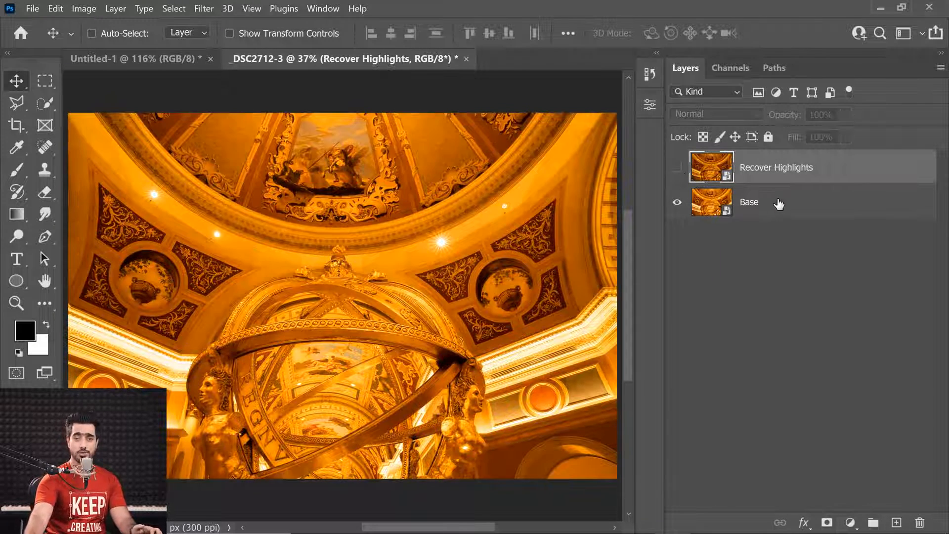
left_click(774, 217)
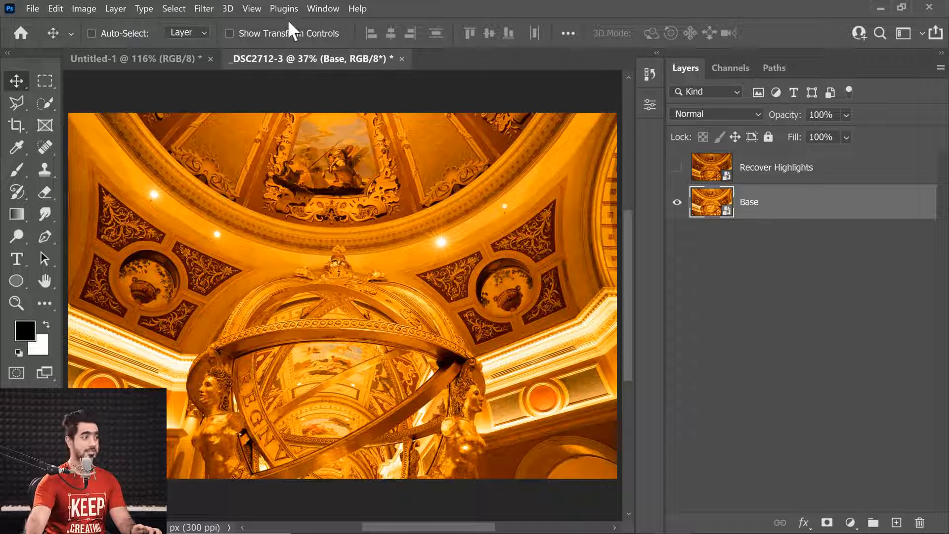
left_click(181, 9)
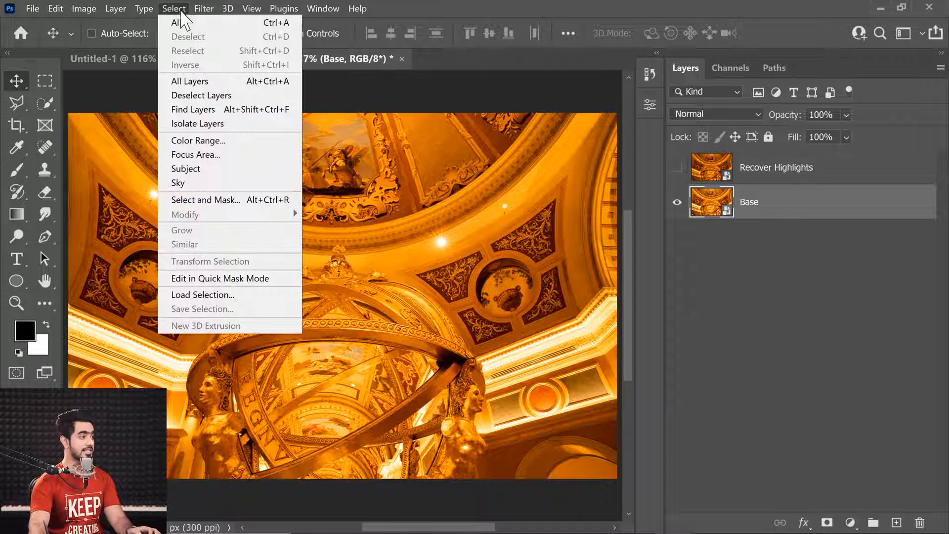
left_click(208, 141)
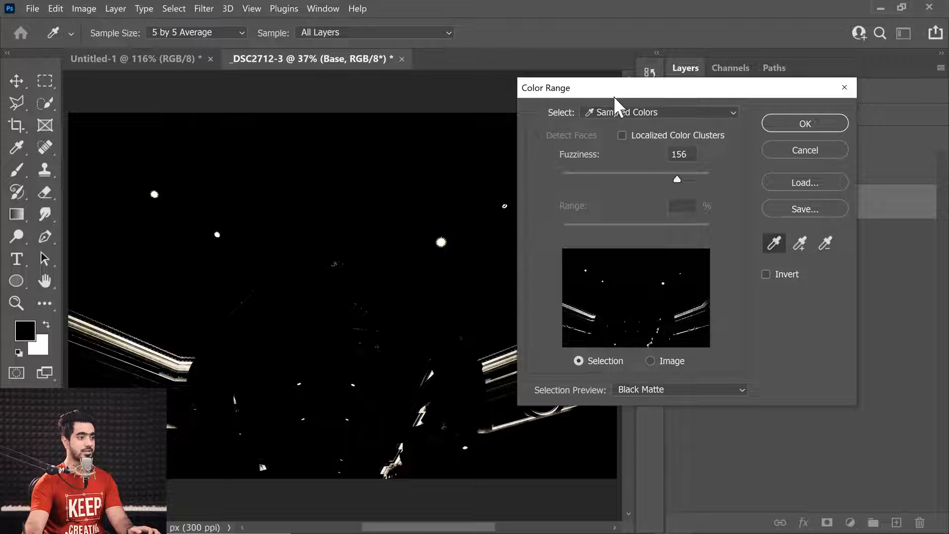
left_click_drag(613, 96, 689, 141)
left_click(710, 158)
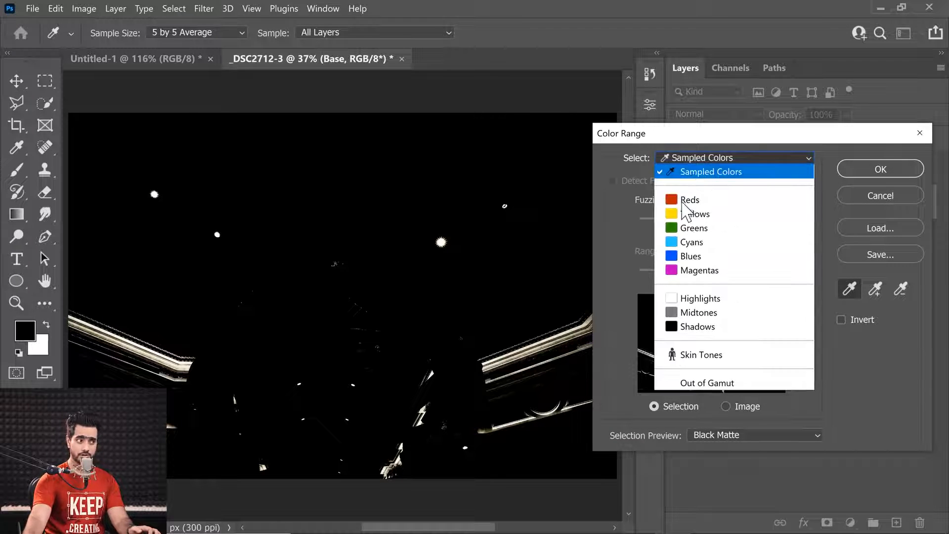
left_click(702, 297)
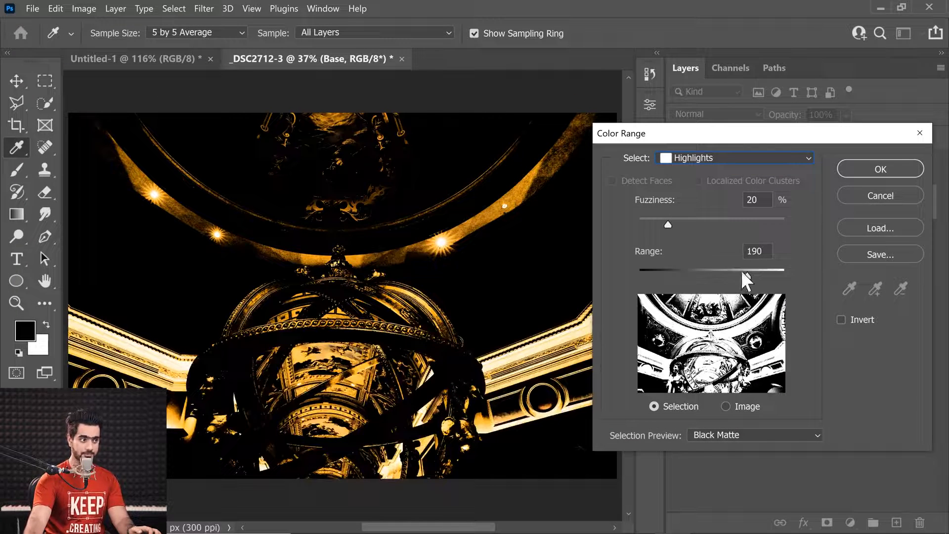
Set the Color Range fuzziness to 0% and range to 114, and show the selection preview in Grayscale
left_click_drag(657, 274, 679, 284)
key("shift+Tab")
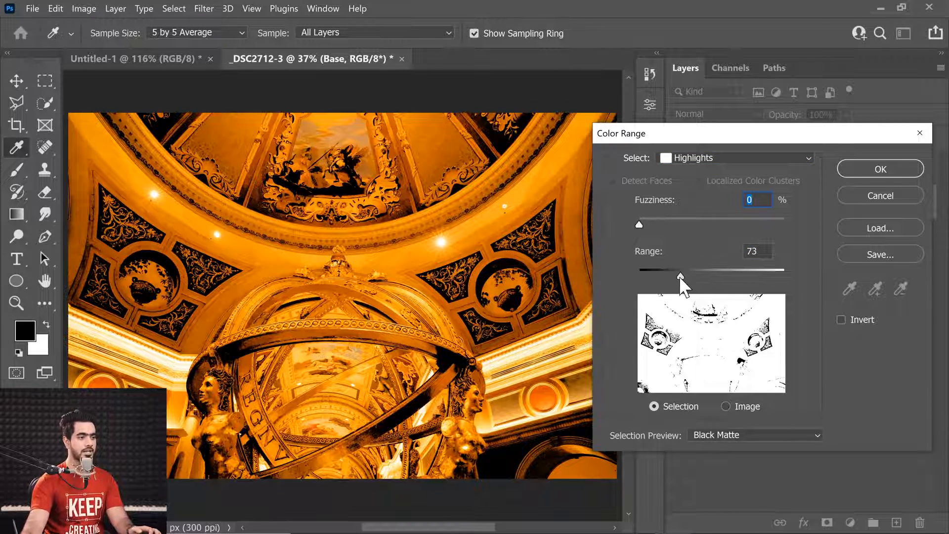
left_click_drag(680, 277, 704, 277)
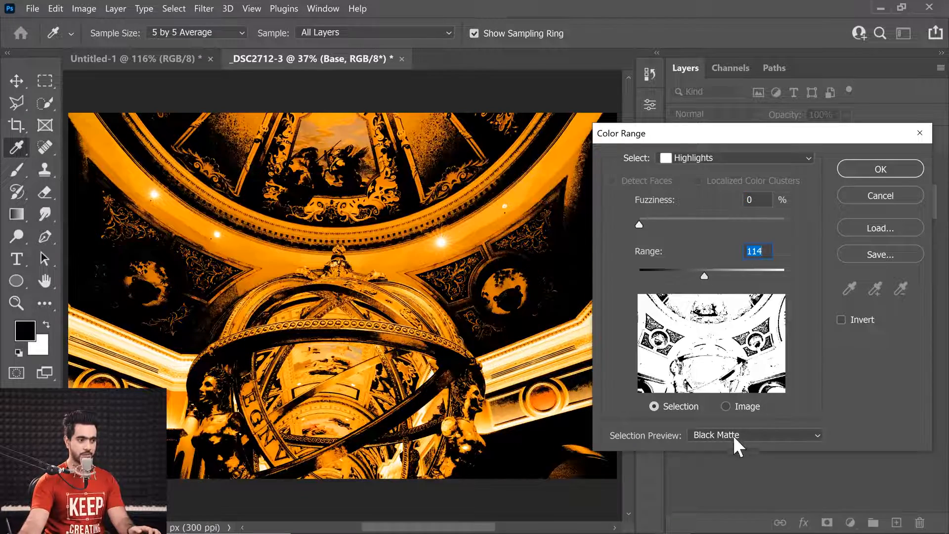
left_click(684, 441)
left_click(712, 473)
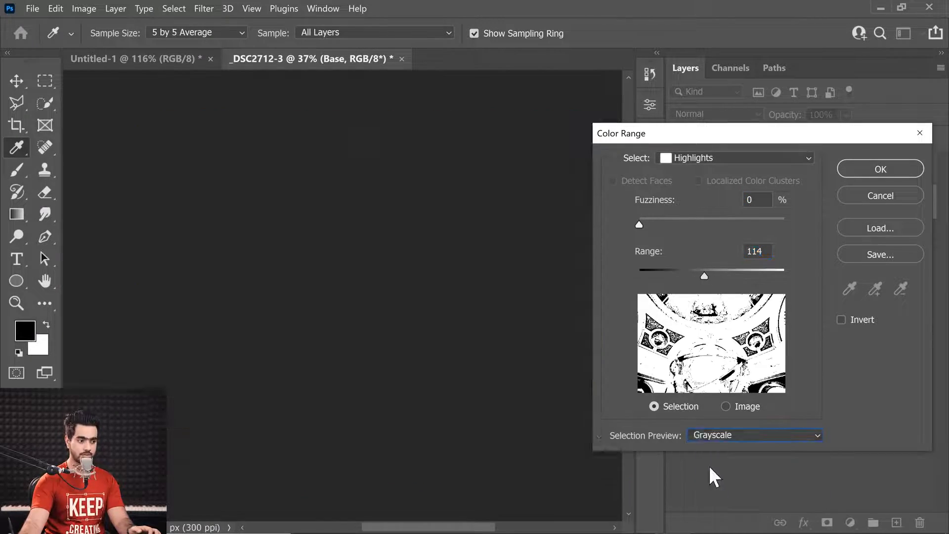
Refine the highlights selection to 50% fuzziness and a range of 209, and create the selection
left_click_drag(704, 276, 751, 278)
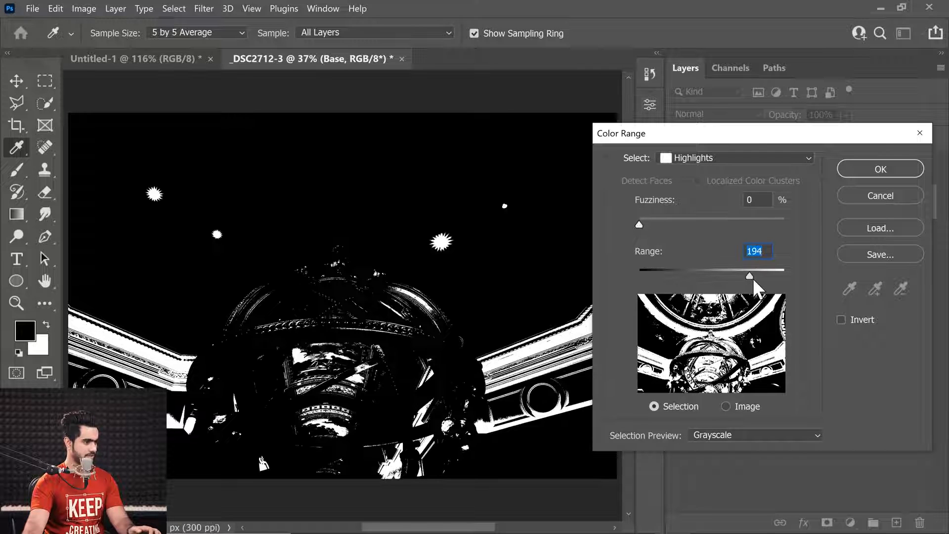
left_click_drag(639, 224, 710, 227)
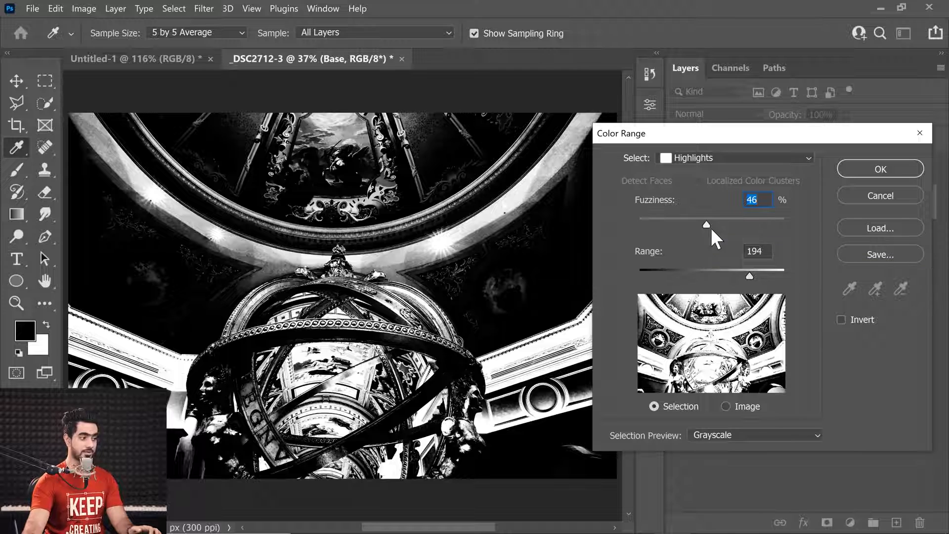
type("50")
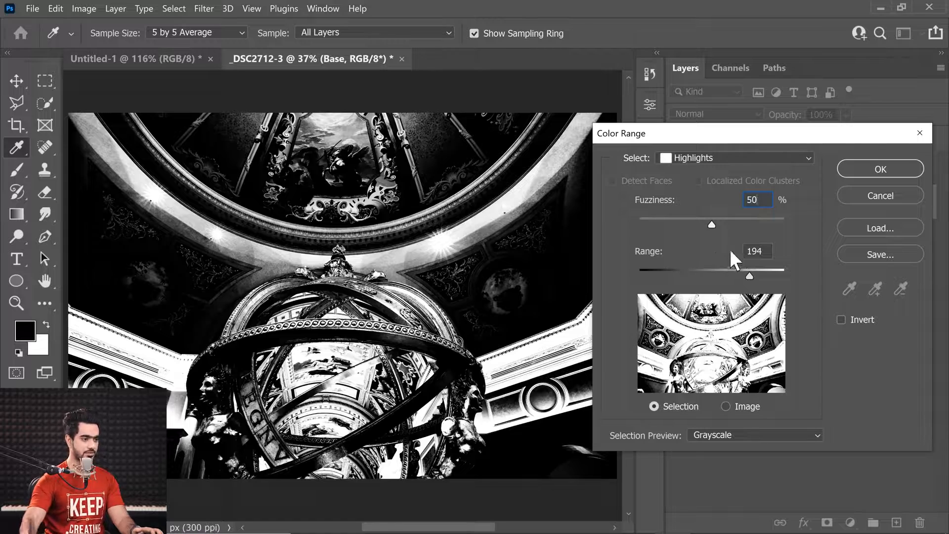
mouse_move(748, 275)
left_mouse_down()
mouse_move(734, 277)
mouse_move(758, 275)
left_mouse_up()
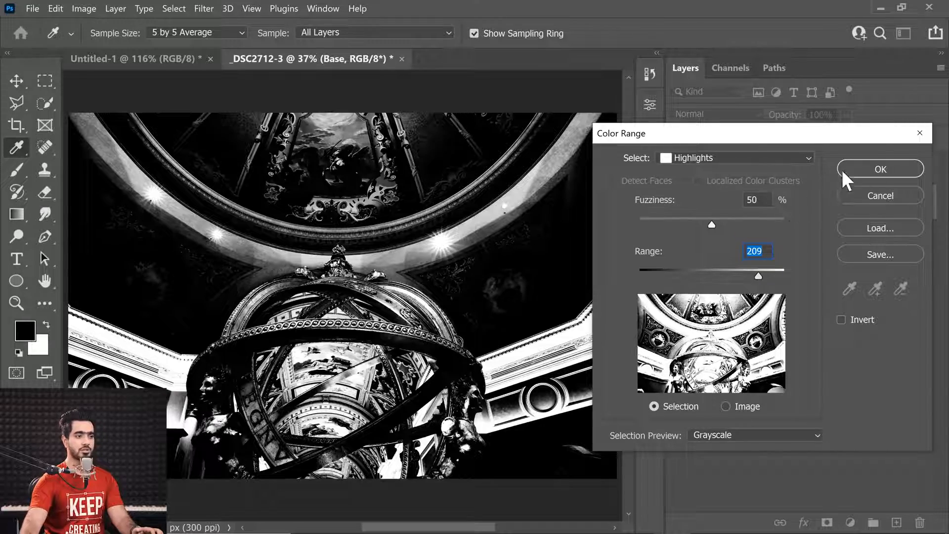
left_click(871, 171)
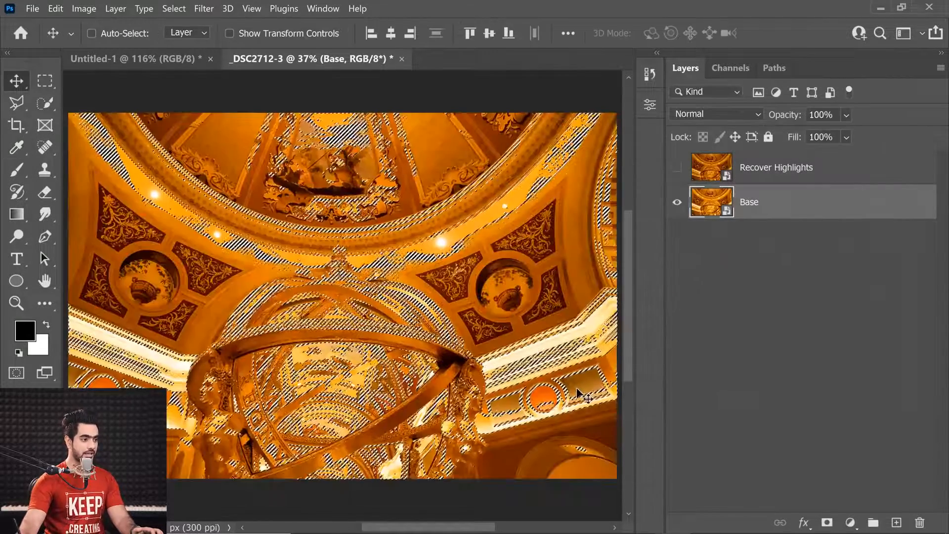
Make the Recover Highlights layer visible again and add a layer mask to it from the highlights selection
left_click(766, 170)
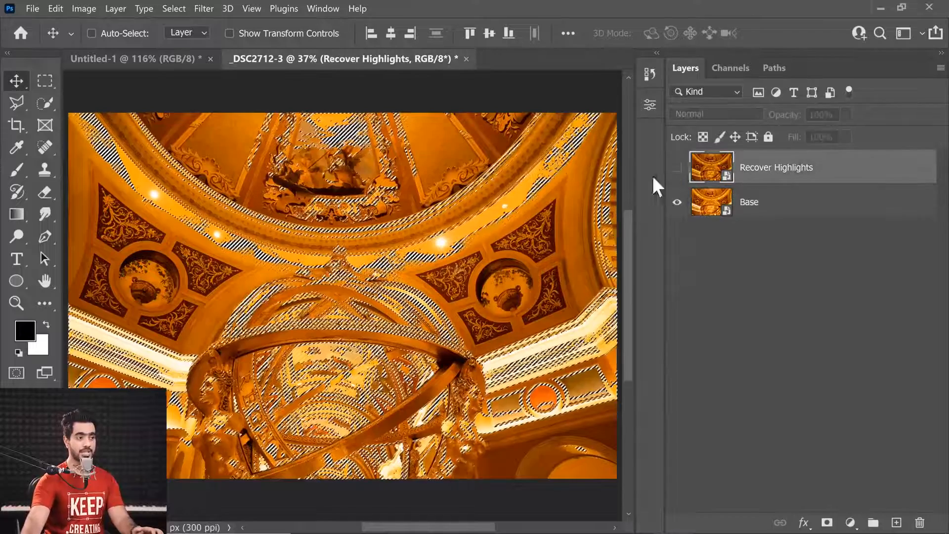
left_click(676, 168)
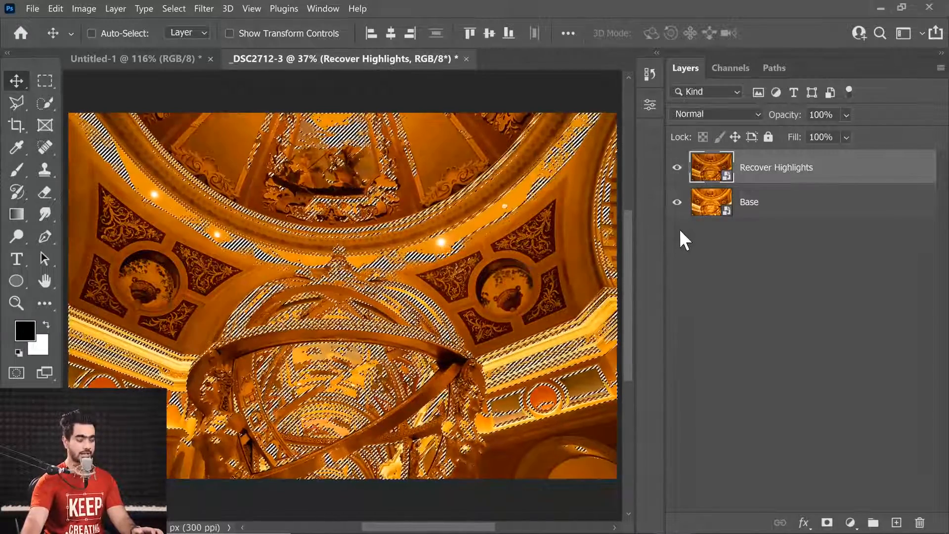
left_click(827, 522)
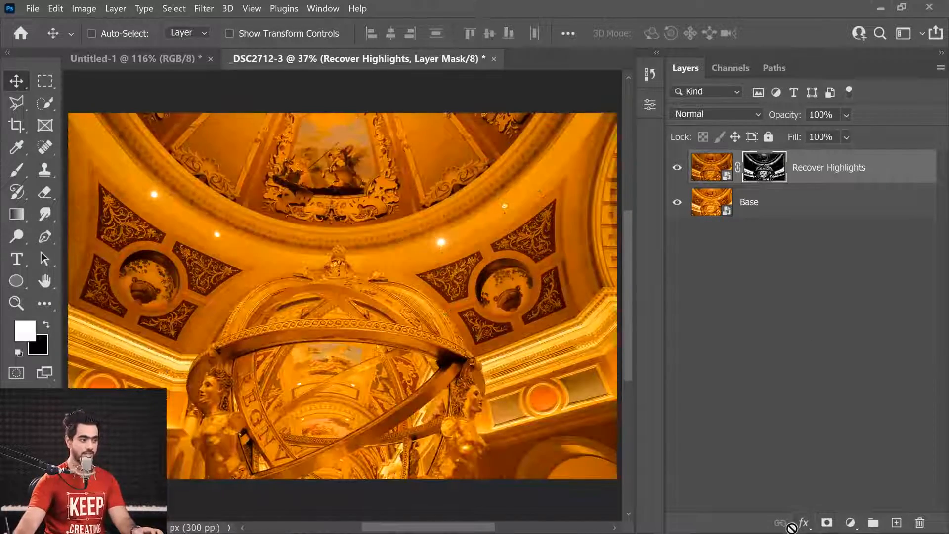
Inspect the Recover Highlights mask on its own and compare the image with the layer hidden and shown
left_click(766, 172, "alt")
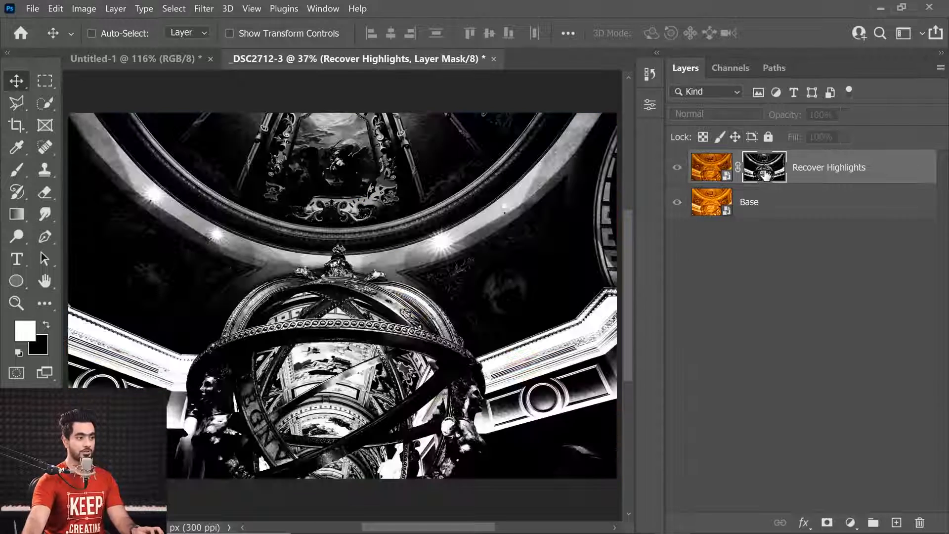
left_click(766, 172, "alt")
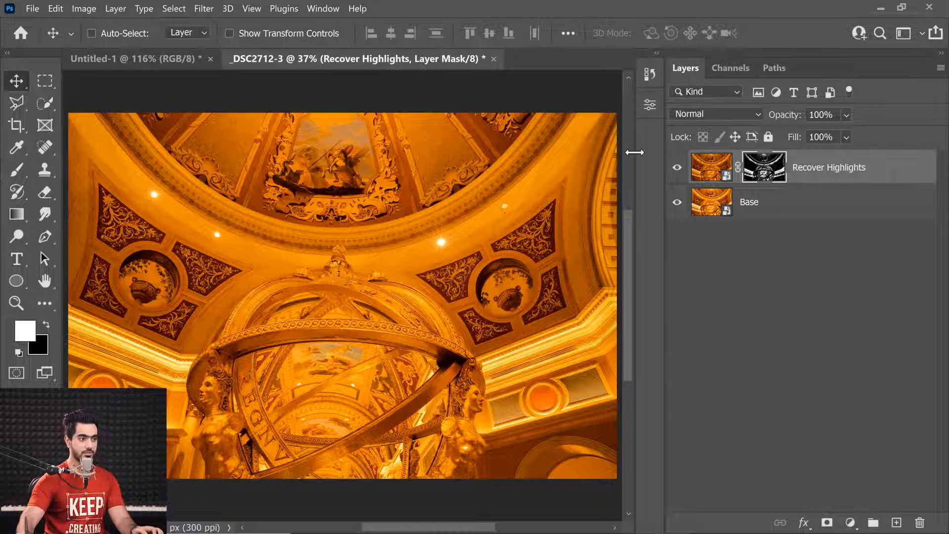
left_click(676, 168)
left_click(675, 169)
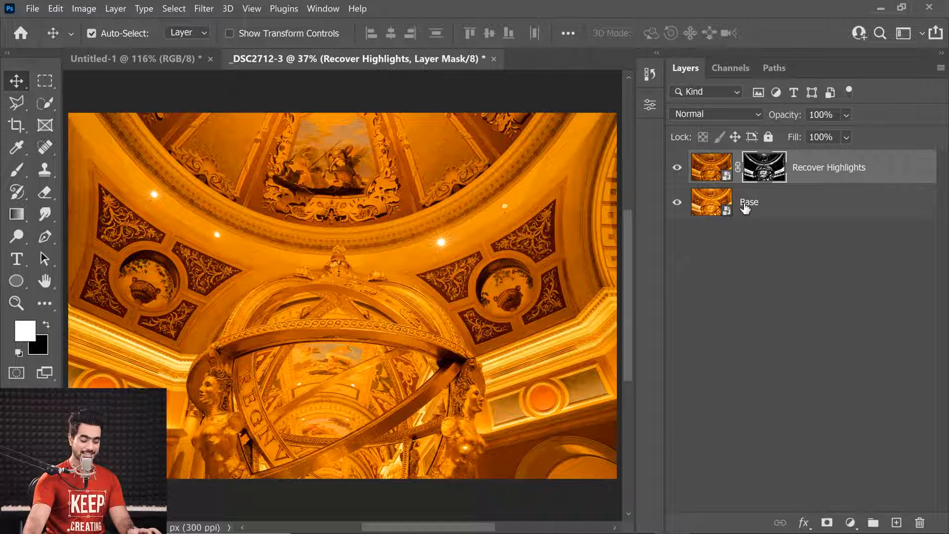
Put the Recover Highlights layer in a group, check its highlight mask, and add a black mask to the group
key("ctrl+g")
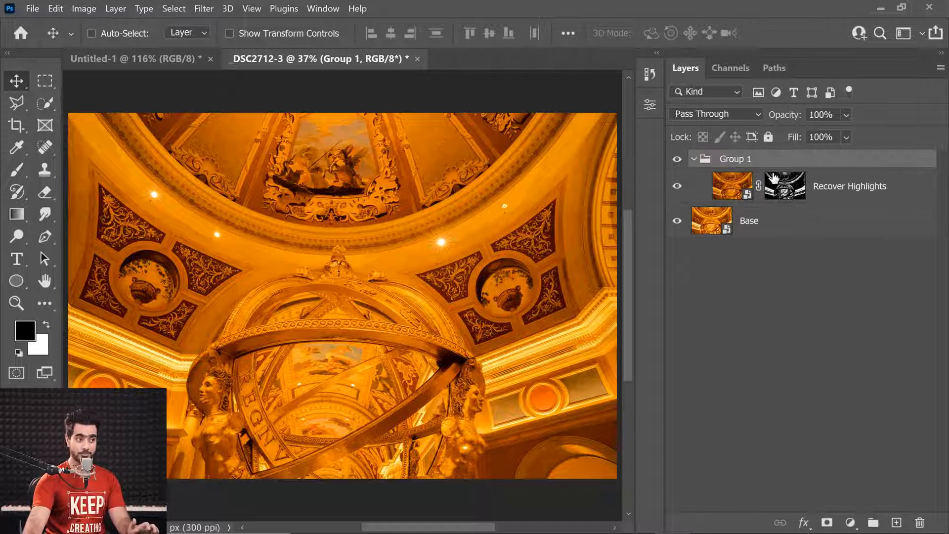
left_click(781, 191)
left_click(785, 194, "alt")
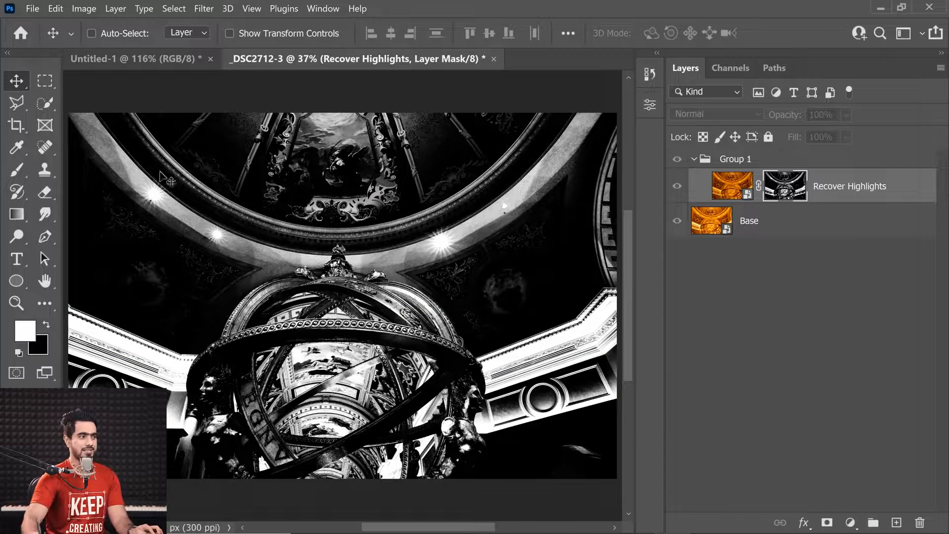
left_click(790, 196, "alt")
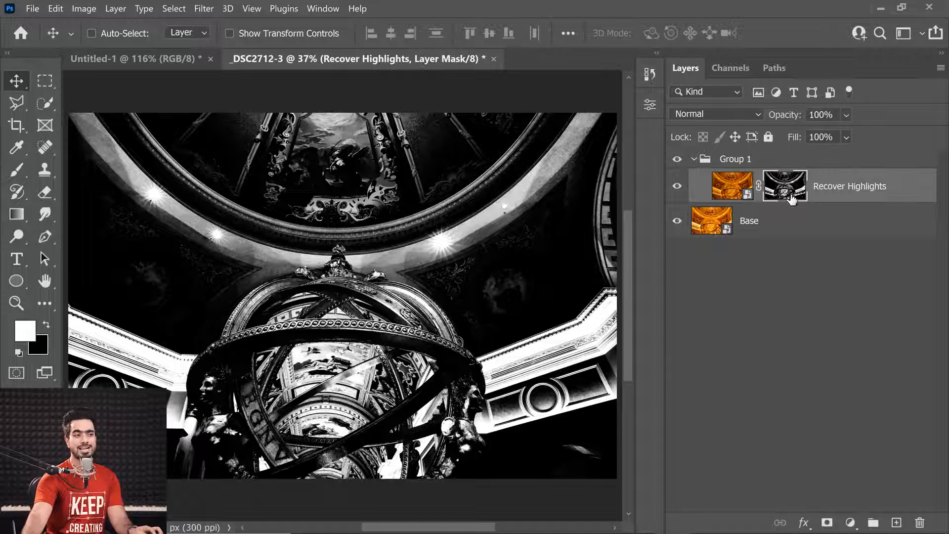
left_click(701, 161)
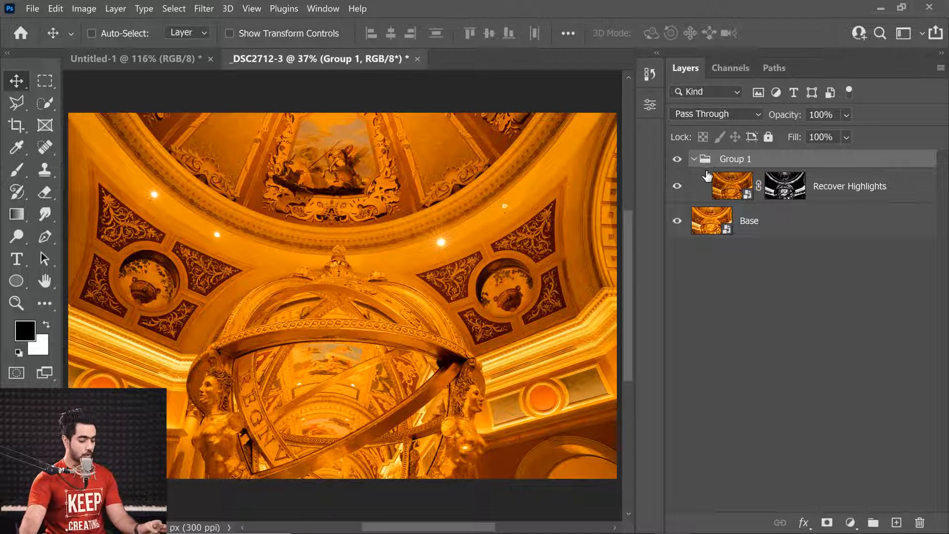
left_click(827, 522, "alt")
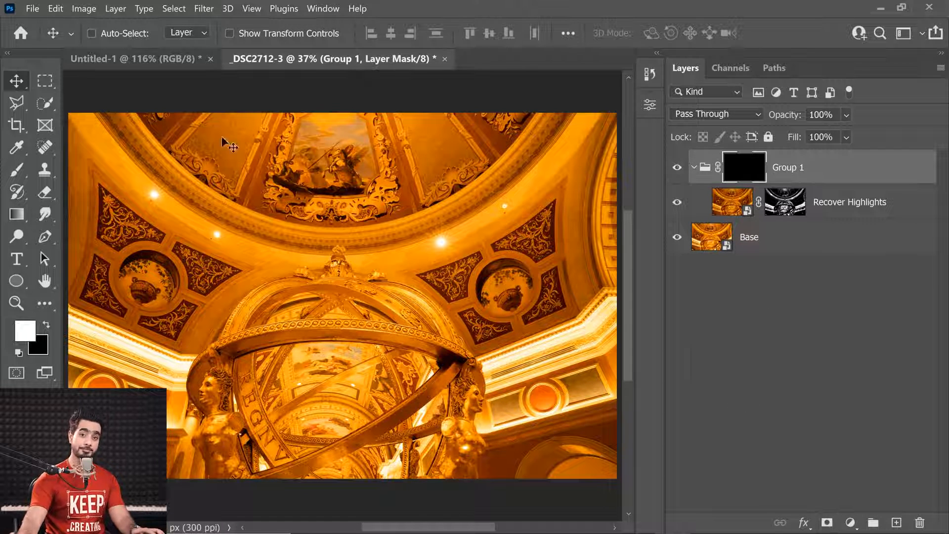
Set up the Brush tool with a 700-pixel tip and 100% flow for painting on the group mask
left_click(17, 169)
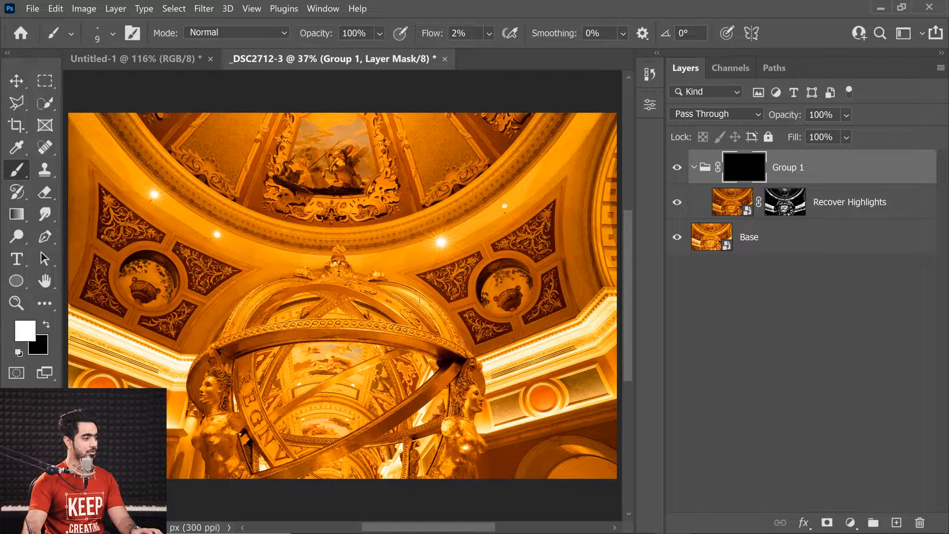
key("bracketright")
key("bracketright")
key("bracketright")
key("bracketright")
key("bracketright")
key("bracketright")
key("bracketright")
key("bracketright")
key("bracketright")
key("bracketright")
key("bracketright")
key("bracketright")
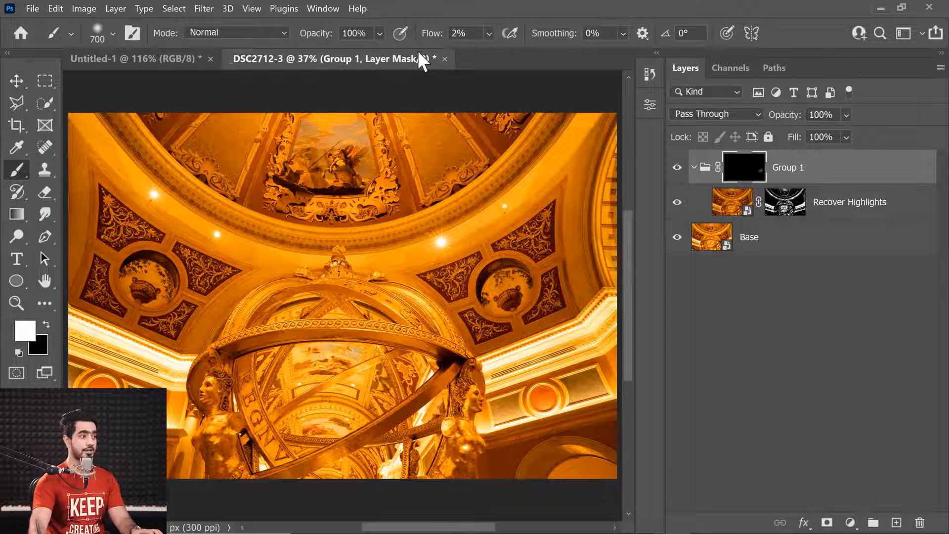
left_click_drag(429, 35, 566, 32)
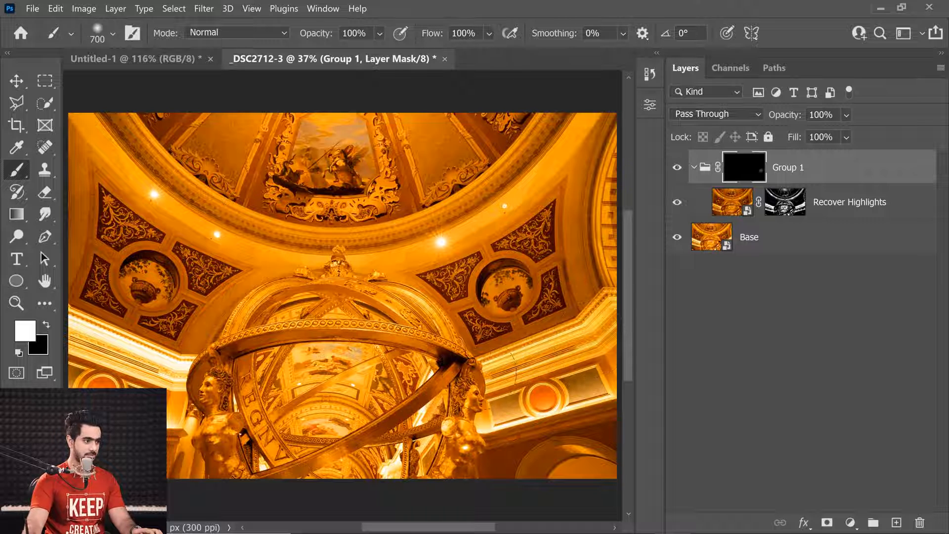
Paint white on the group mask over the bright cornices on both sides of the photo, and compare with the group hidden
left_click_drag(514, 370, 559, 410)
mouse_move(207, 364)
left_mouse_down()
mouse_move(113, 346)
mouse_move(178, 432)
left_mouse_up()
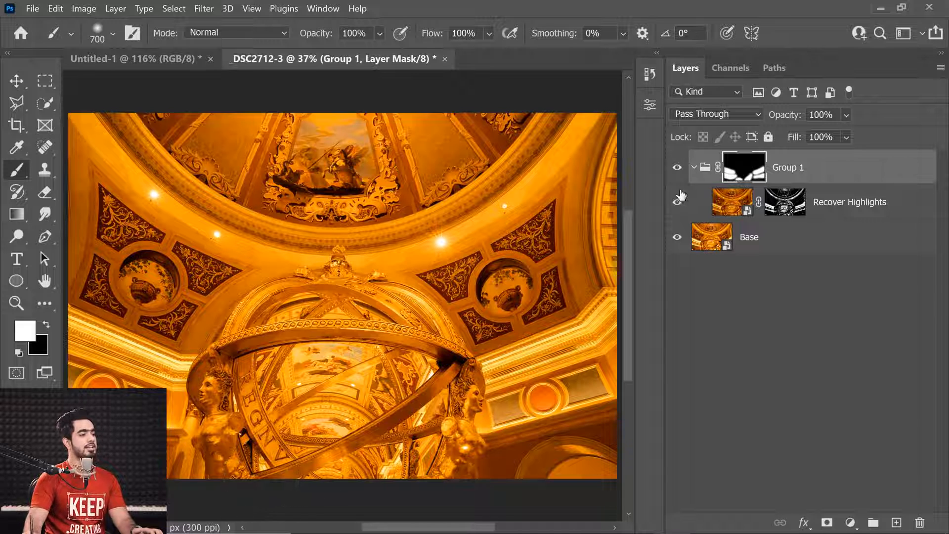
left_click(677, 168)
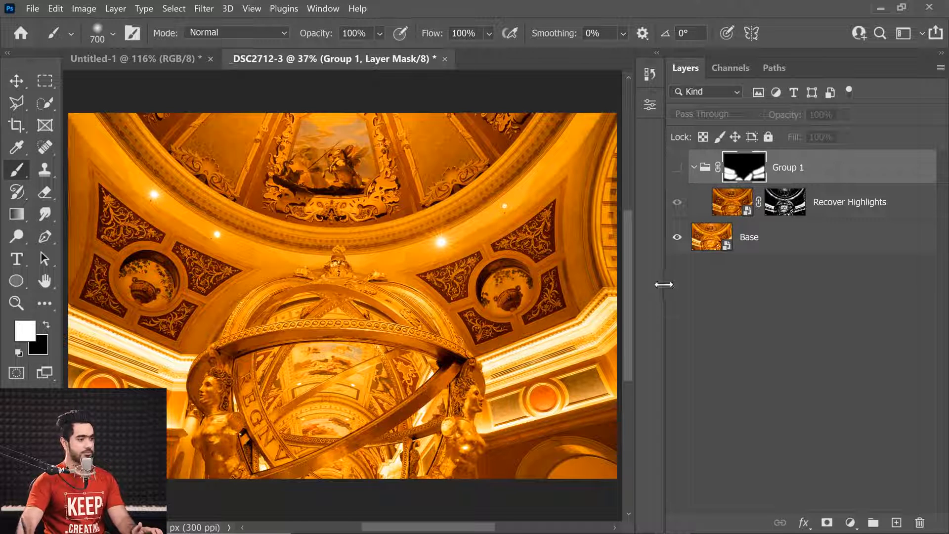
left_click(678, 170)
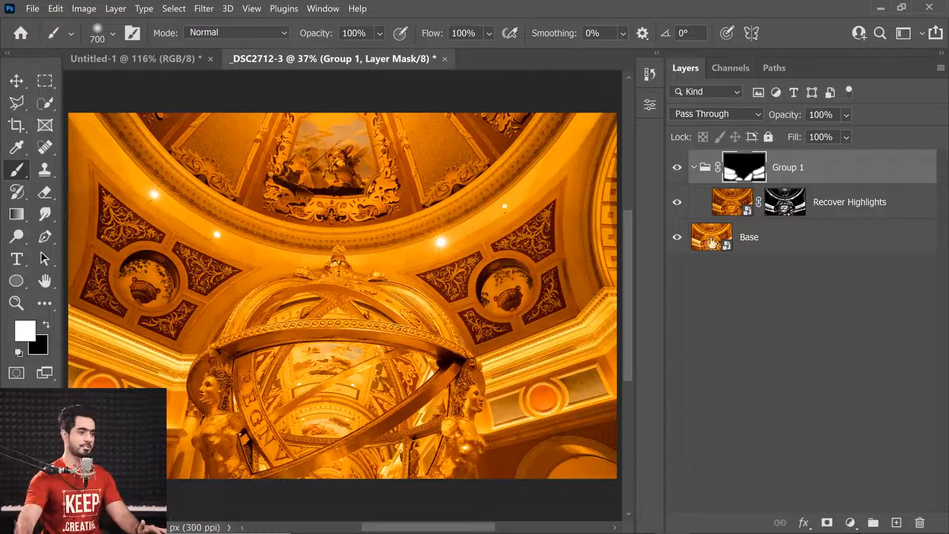
Switch to the Untitled-1 document and place Hotel (2).jpg into it from the Samples folder in File Explorer
left_click(712, 239)
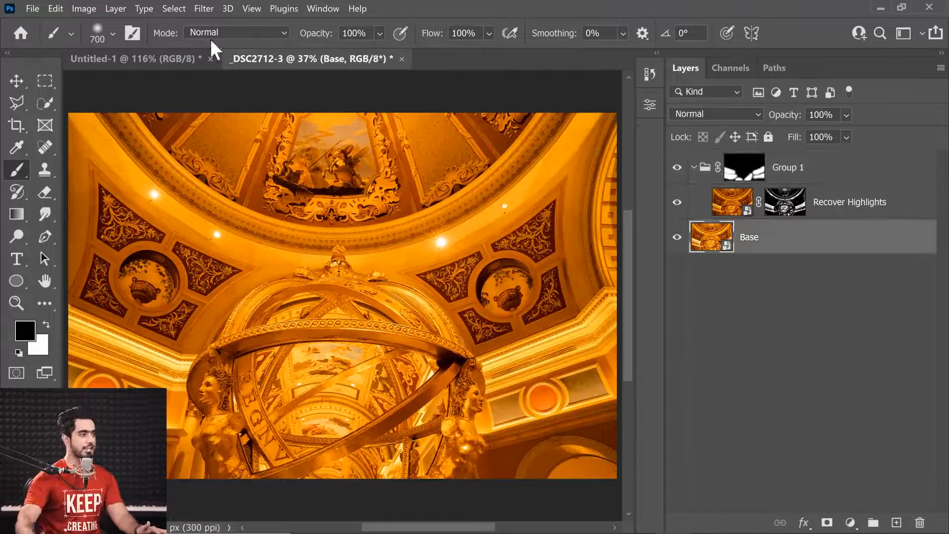
left_click(171, 58)
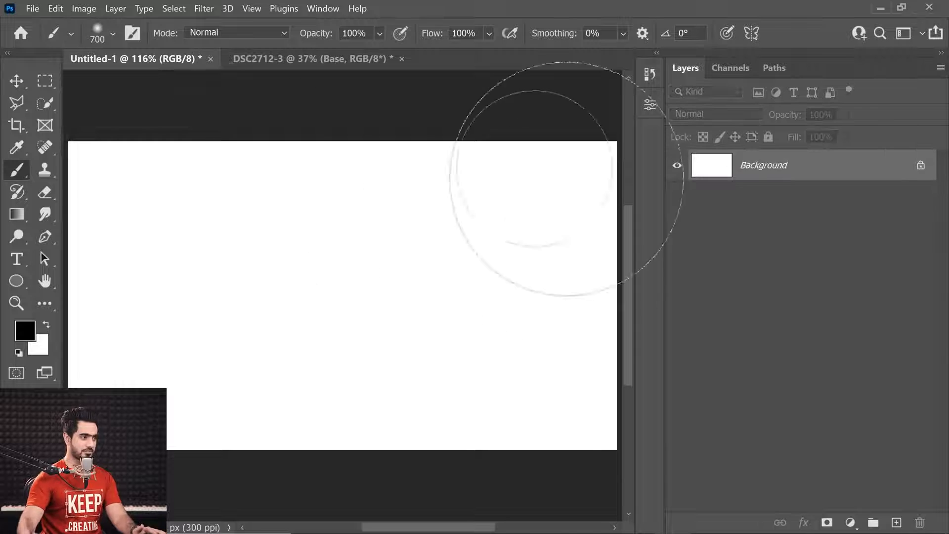
left_click(419, 519)
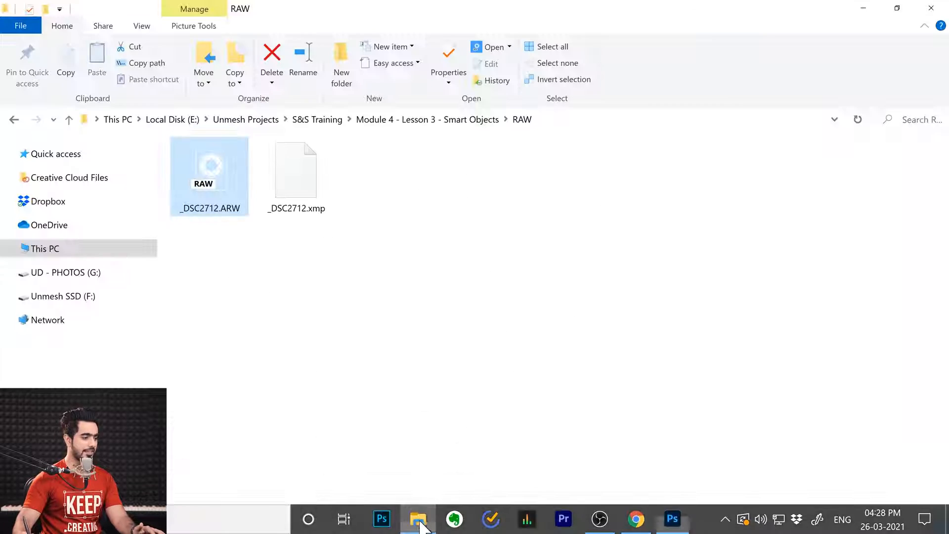
left_click(15, 120)
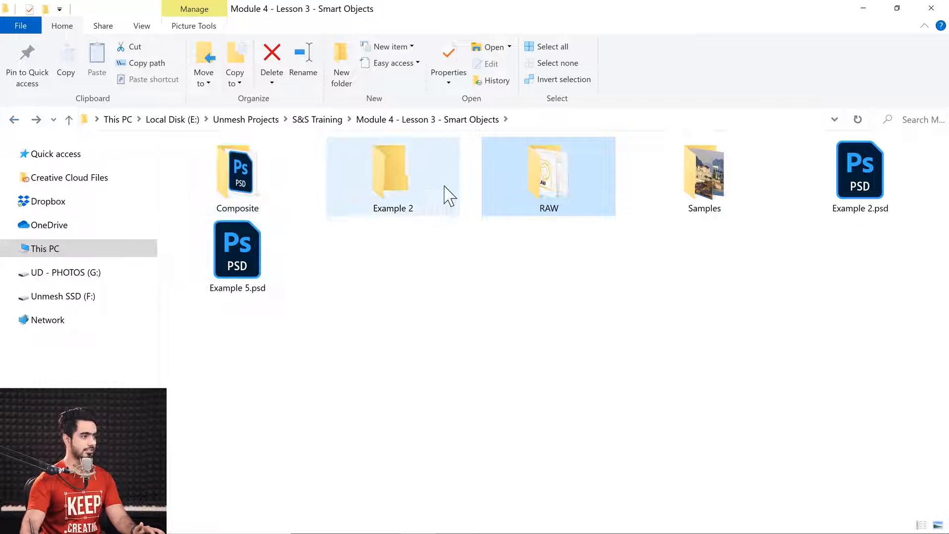
double_click(697, 175)
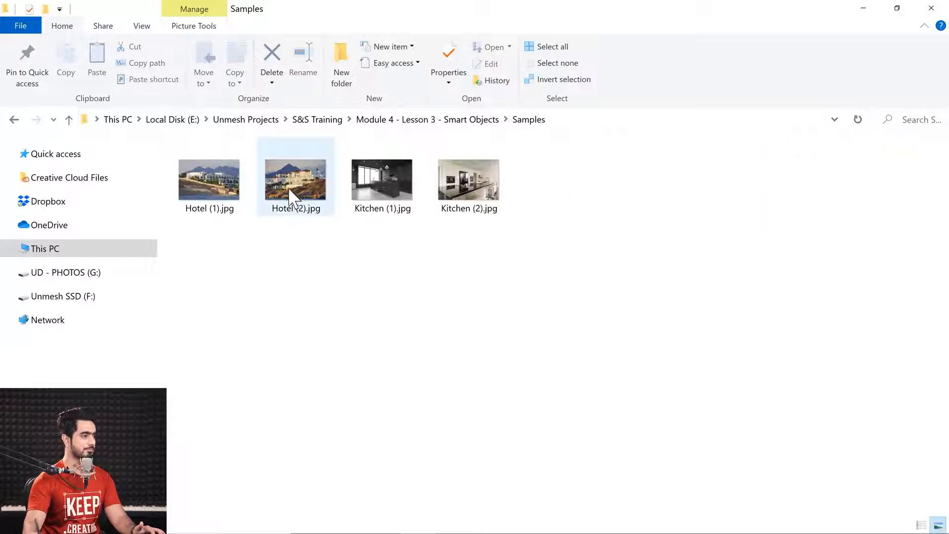
left_click_drag(292, 197, 374, 270)
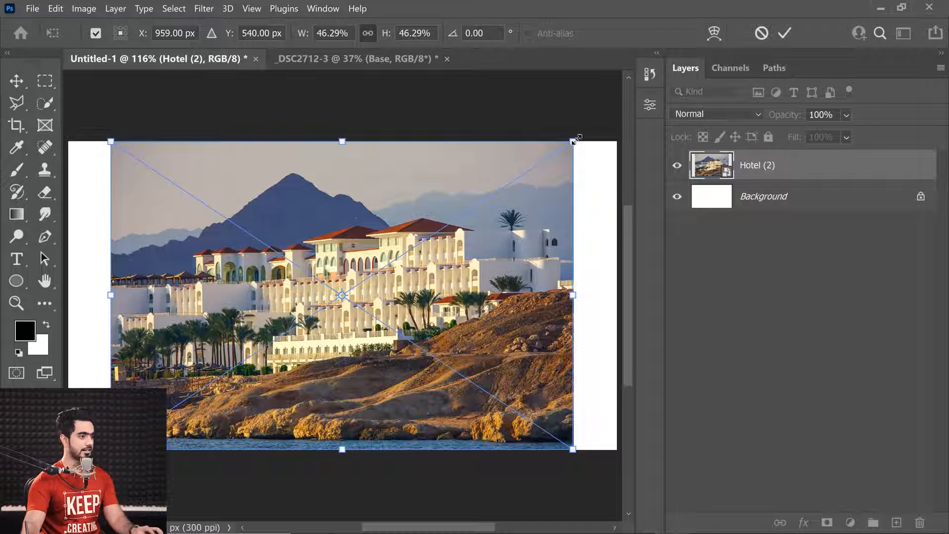
Scale the placed hotel photo to about 80% and position it so it fills the whole canvas
left_click_drag(574, 140, 530, 170)
scroll(408, 269, "down", 4)
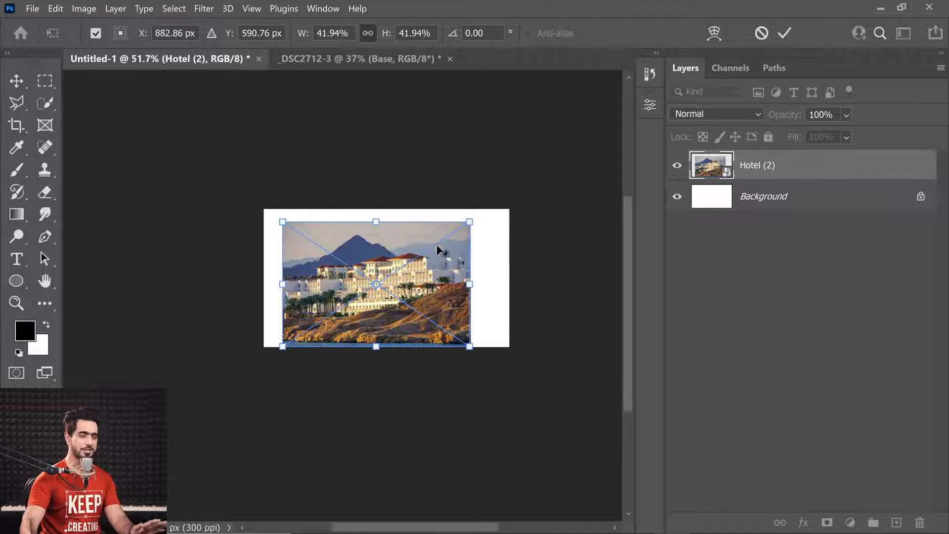
left_click_drag(437, 250, 372, 265)
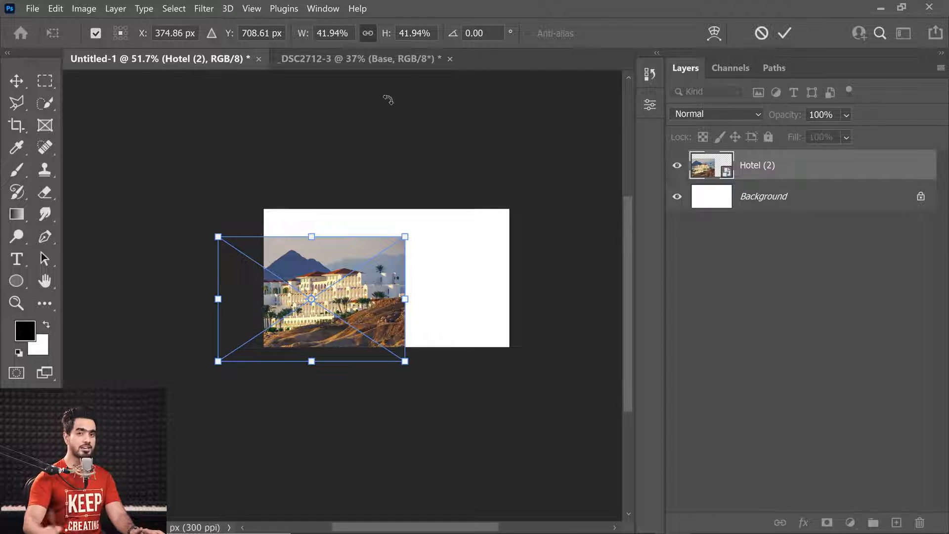
left_click_drag(405, 237, 496, 172)
left_click_drag(389, 262, 410, 247)
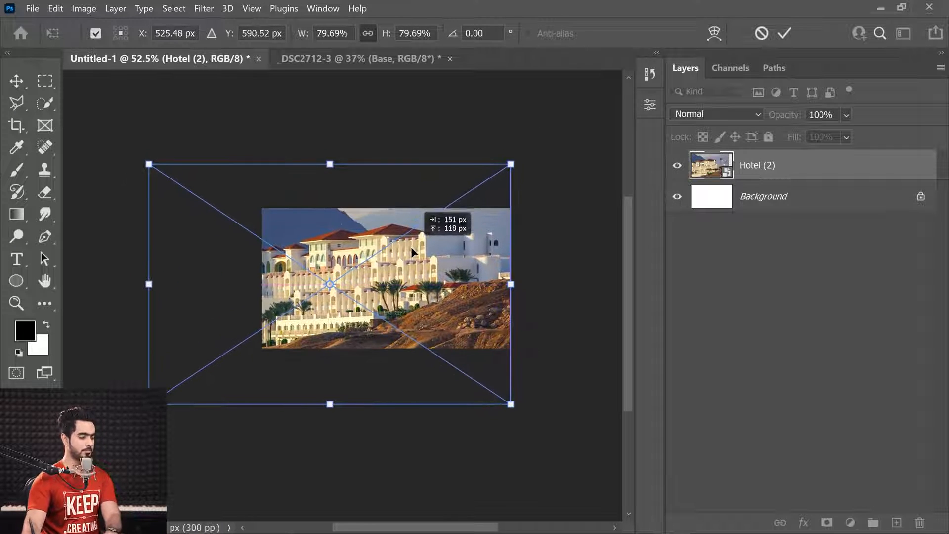
key("Return")
key("b")
scroll(355, 271, "up", 5)
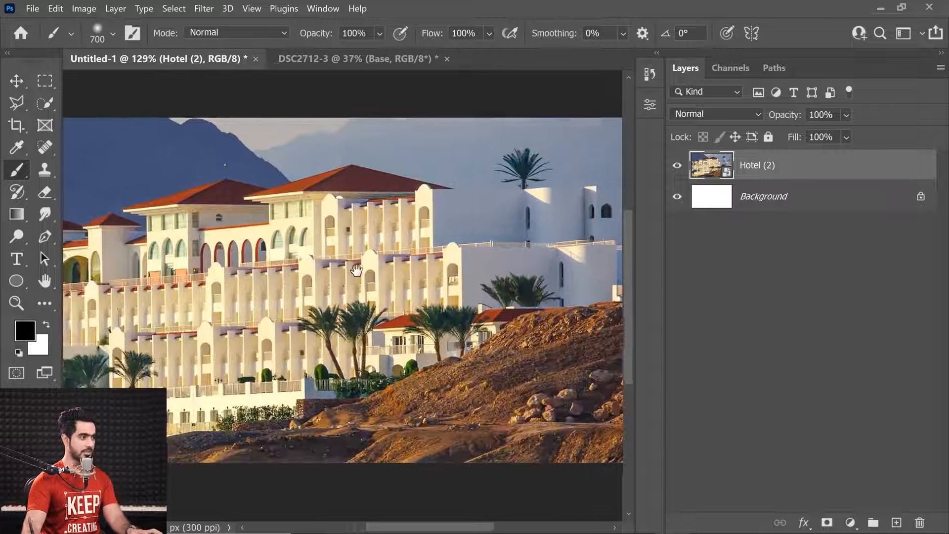
key("ctrl+0")
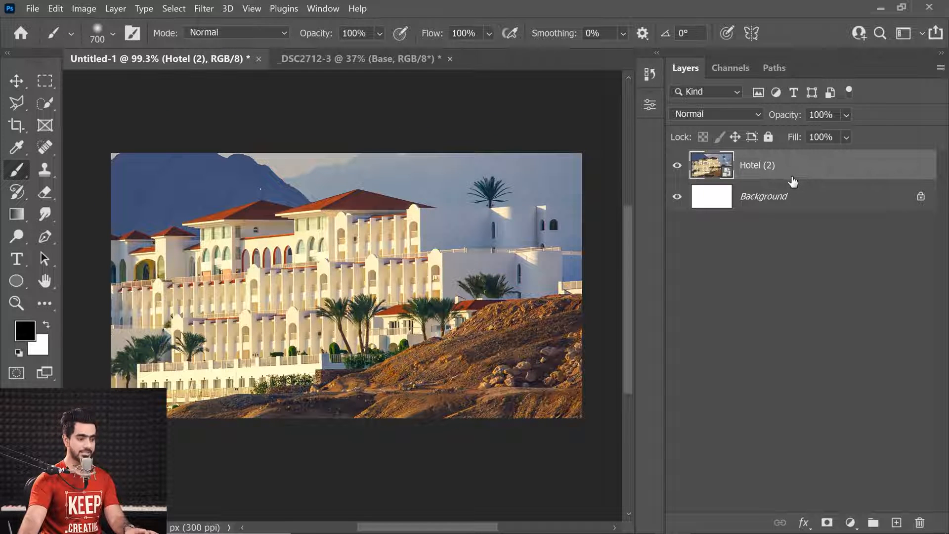
Duplicate the Hotel (2) layer, then enlarge the copy and shift it right so its left part of the building fills the canvas
key("ctrl+j")
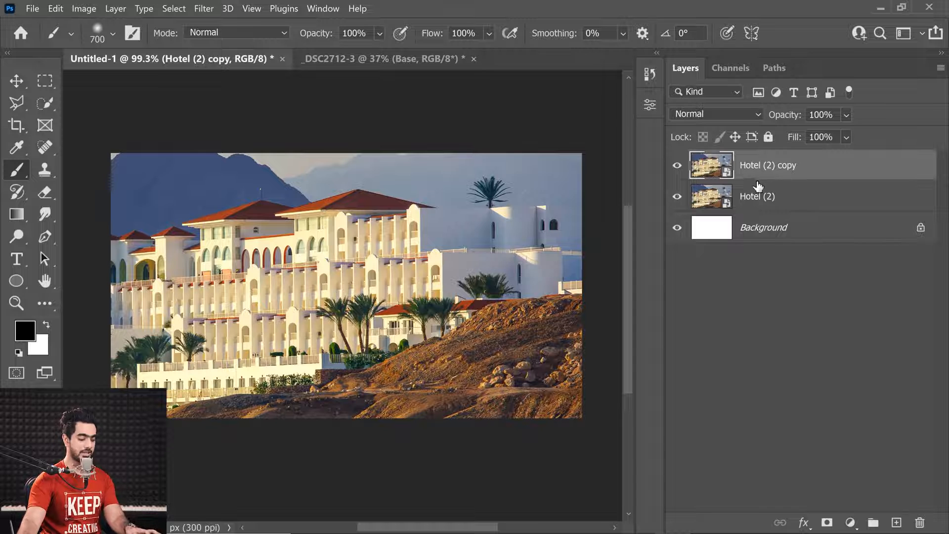
key("ctrl+t")
key("ctrl+0")
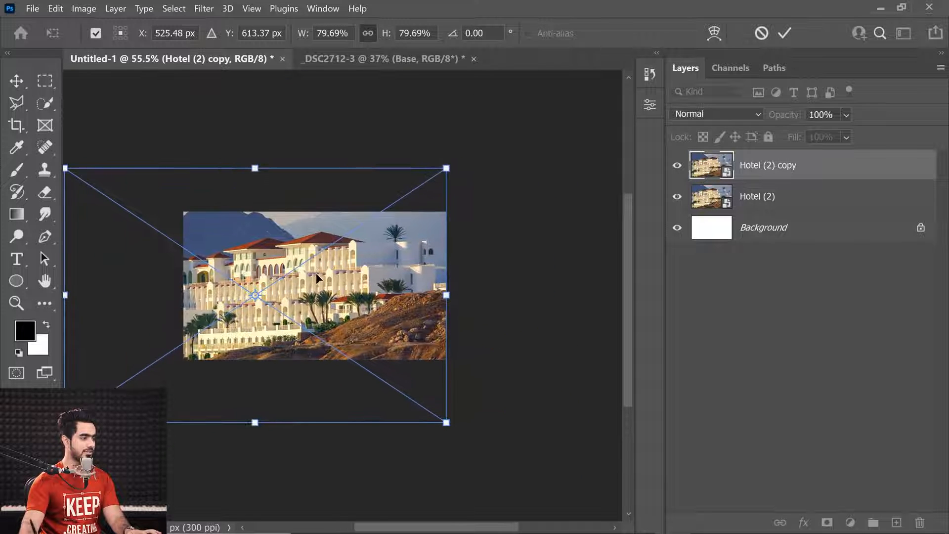
left_click_drag(317, 276, 465, 271)
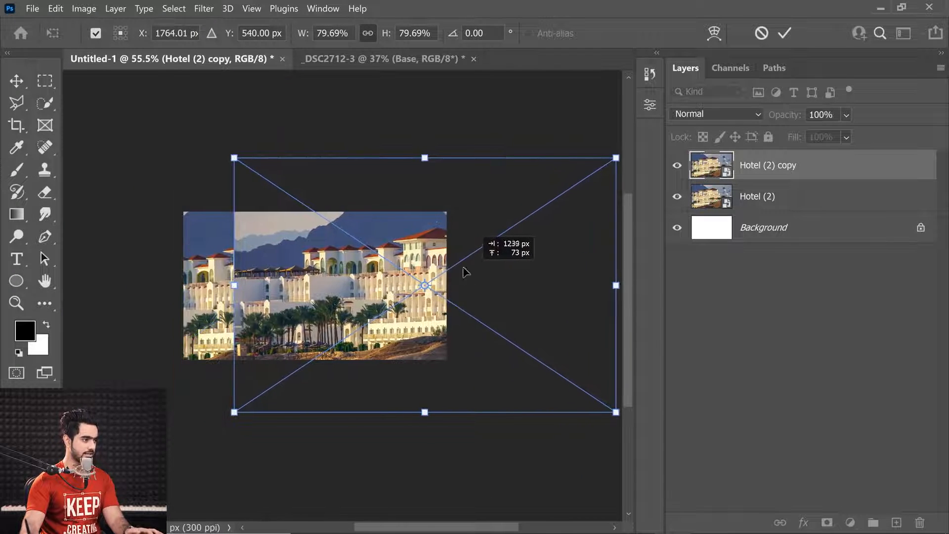
left_click_drag(234, 157, 179, 122)
mouse_move(456, 242)
left_mouse_down()
mouse_move(465, 242)
mouse_move(453, 248)
left_mouse_up()
key("Return")
key("b")
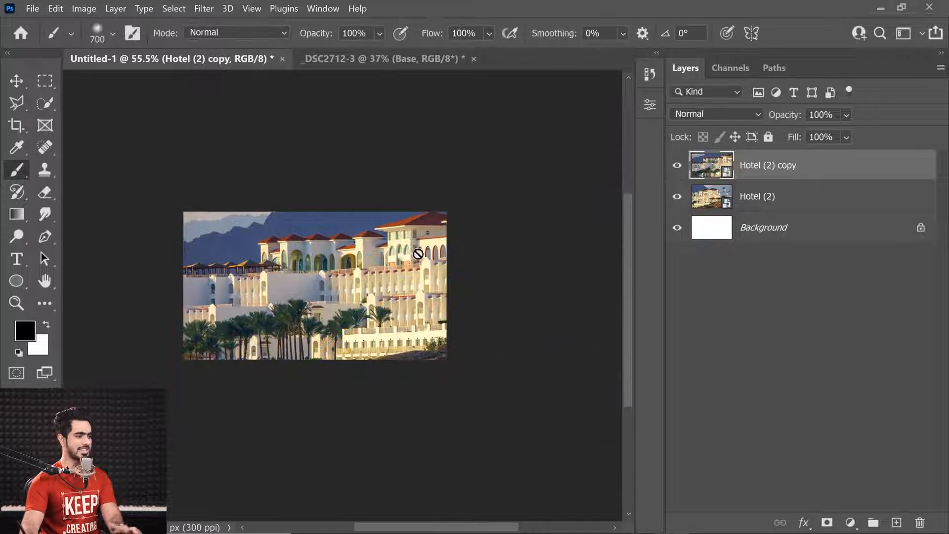
Select the right half of the canvas and mask the Hotel (2) copy layer to that area
scroll(395, 255, "up", 3)
key("m")
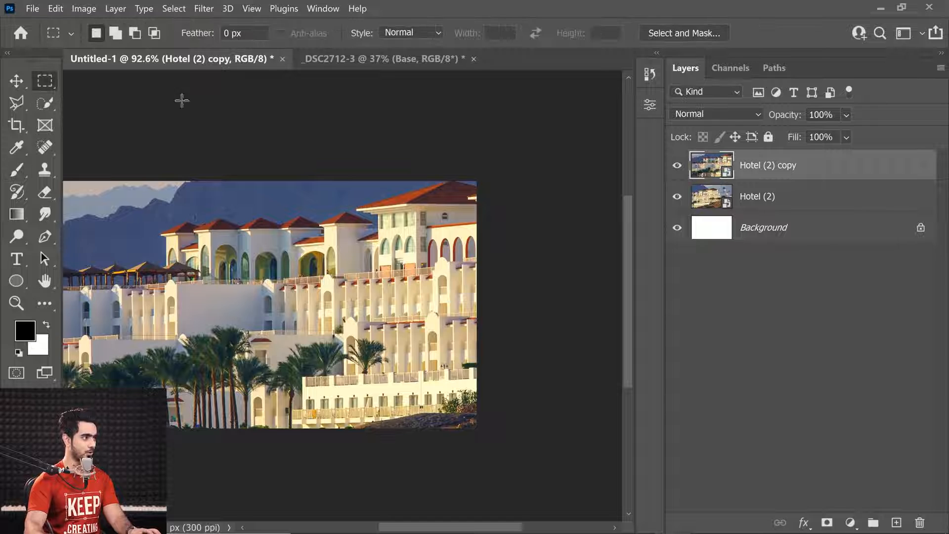
left_click_drag(532, 125, 256, 462)
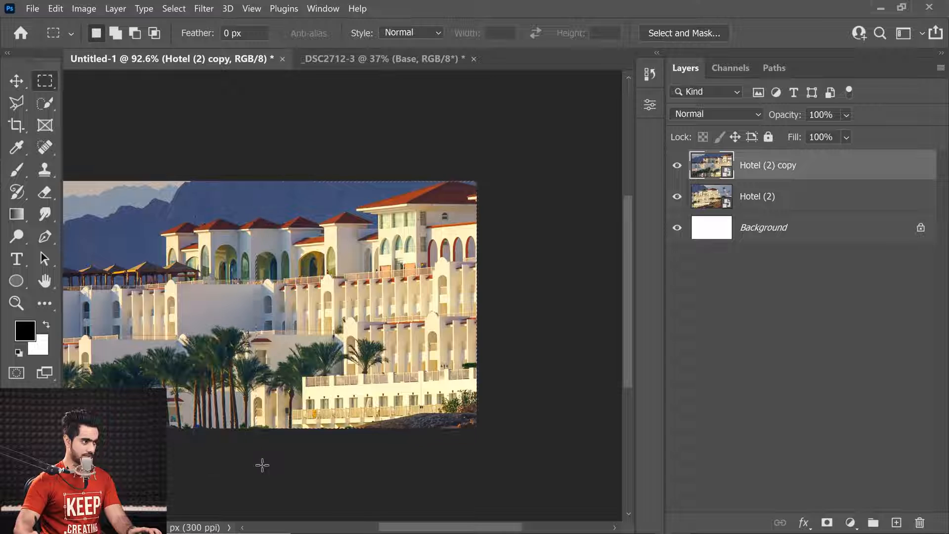
left_click(827, 523)
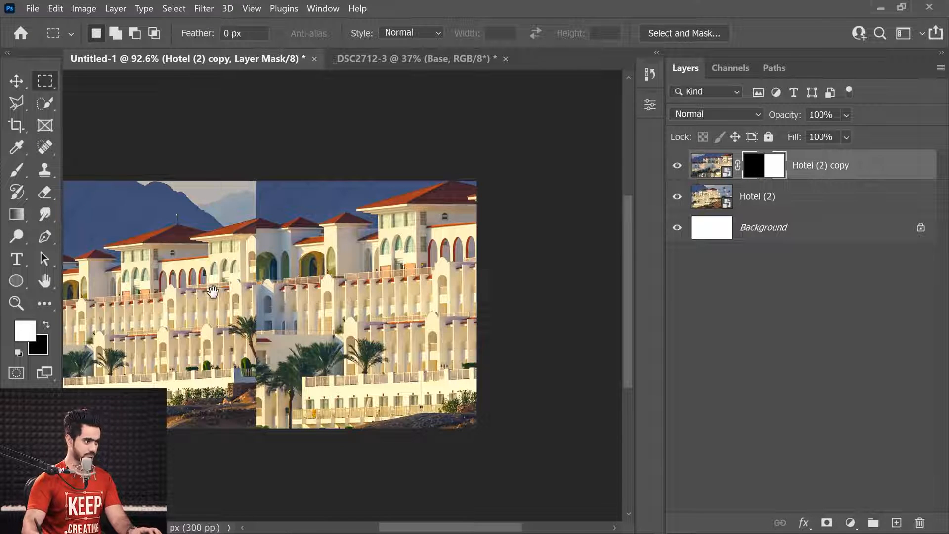
Apply a Gaussian Blur with a 16-pixel radius to the Hotel (2) layer
left_click_drag(212, 292, 286, 306)
left_click(785, 197)
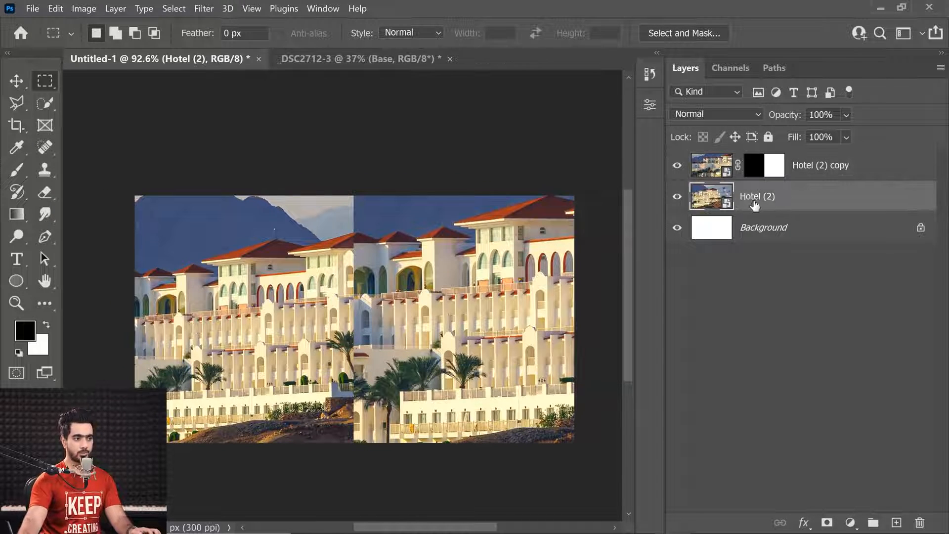
left_click(209, 9)
mouse_move(309, 177)
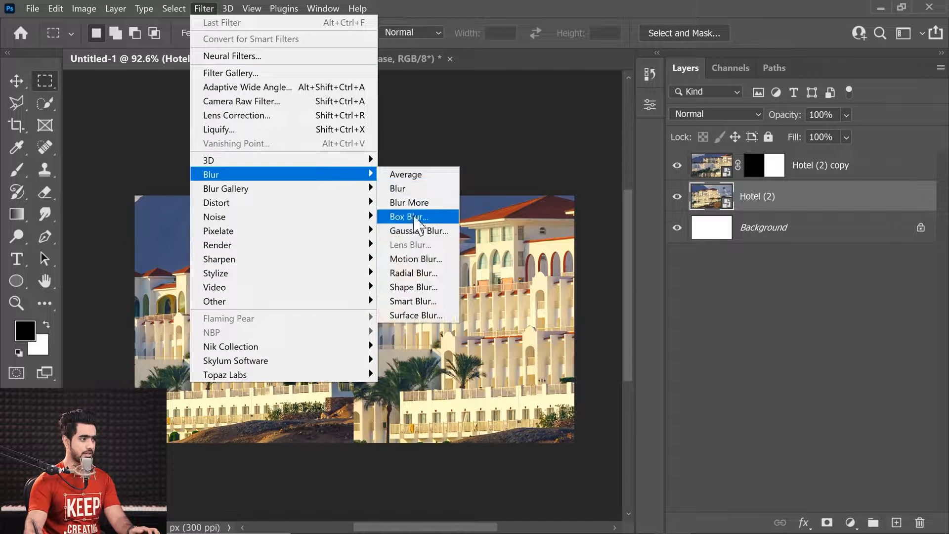
left_click(415, 230)
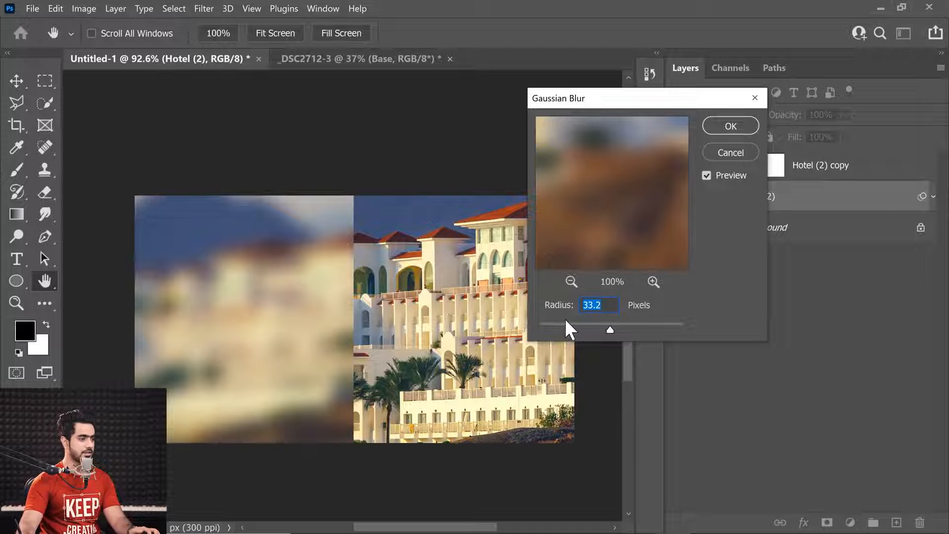
left_click(565, 326)
left_click_drag(581, 332, 605, 331)
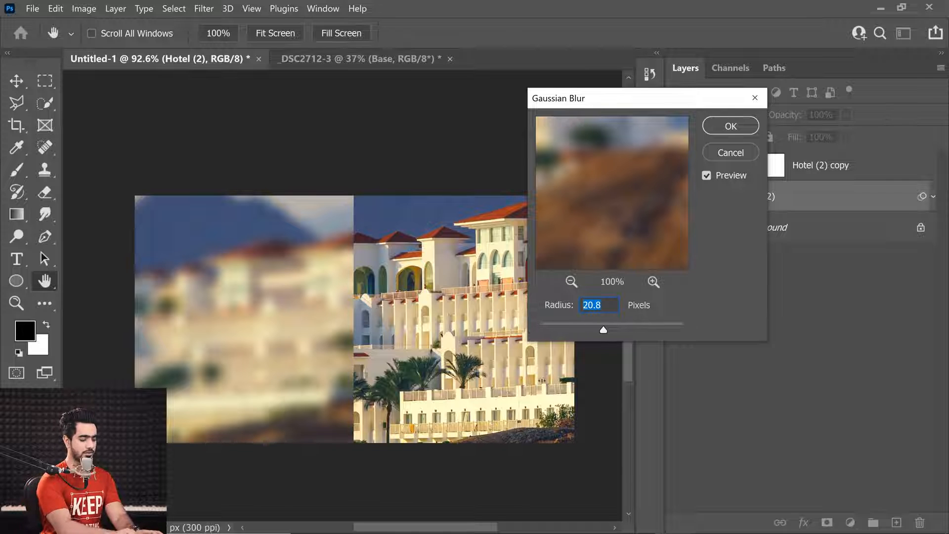
type("16")
key("Return")
key("m")
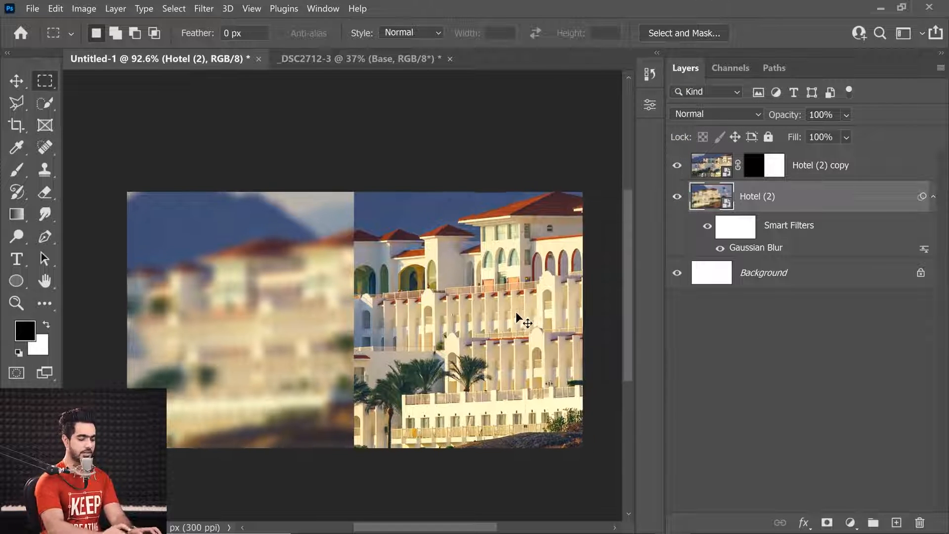
Add a black Solid Color fill layer above Hotel (2) and reduce its opacity to 50%
key("ctrl+0")
left_click(849, 523)
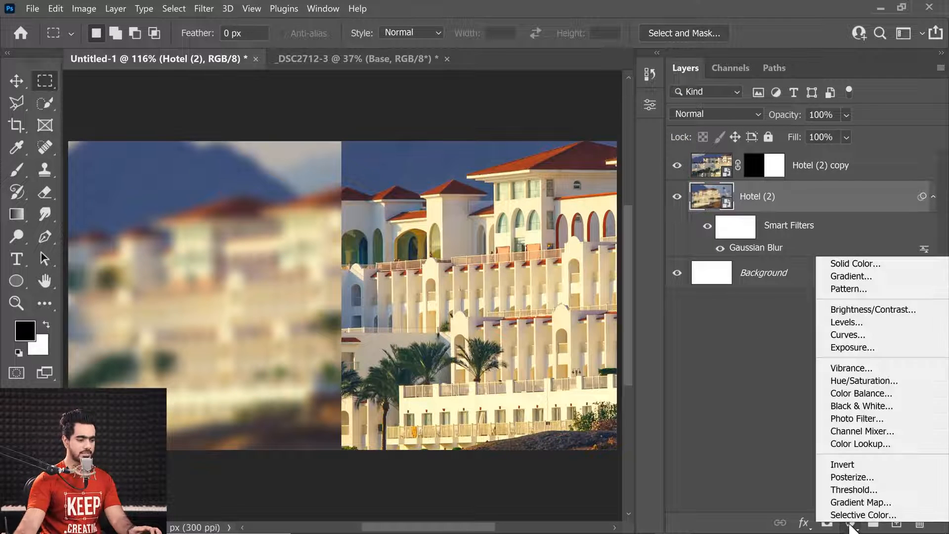
left_click(847, 264)
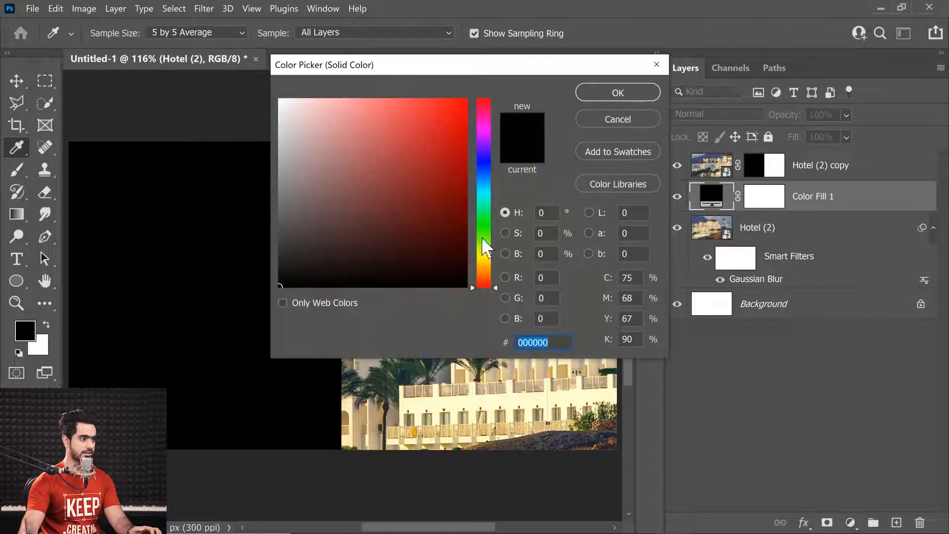
left_click(605, 95)
left_click_drag(781, 119, 620, 133)
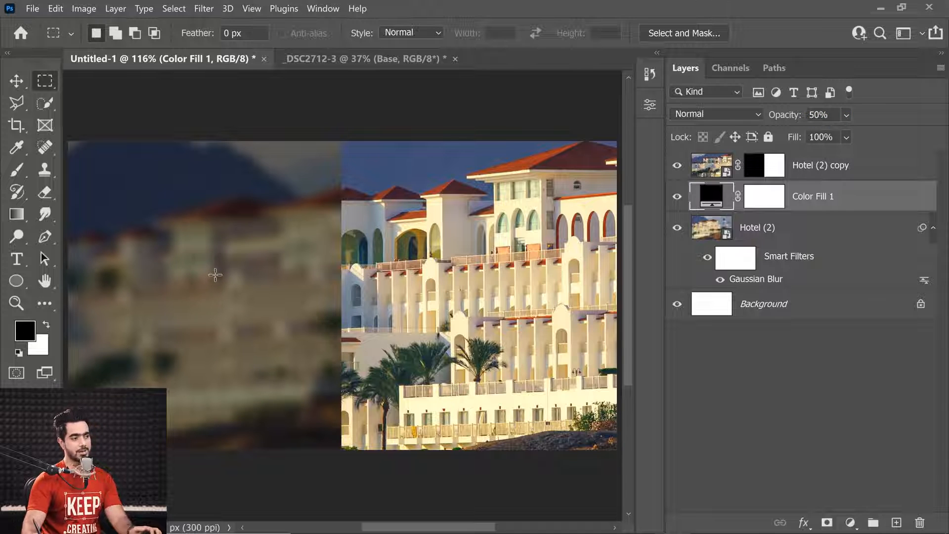
Create a horizontal paragraph text box with placeholder text over the blurred left half and left-align it
left_click(17, 259)
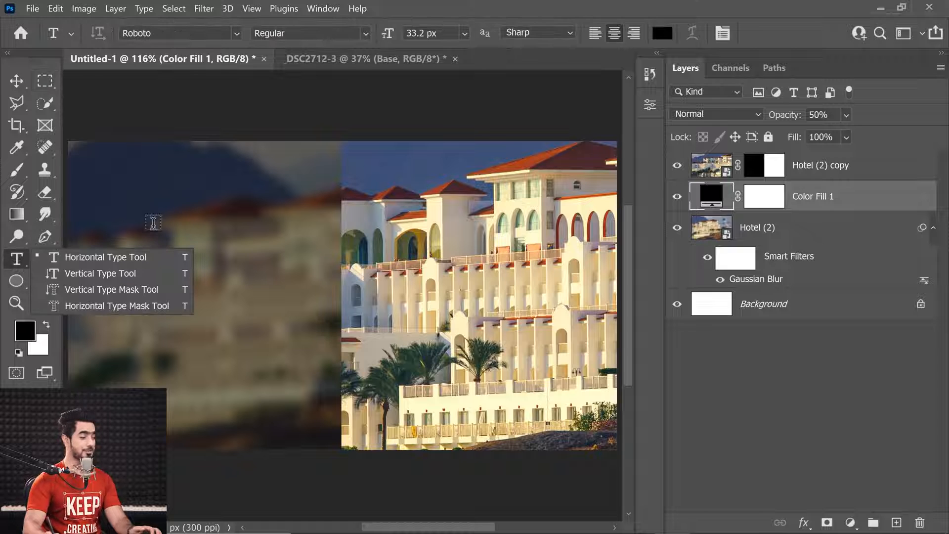
left_click(92, 257)
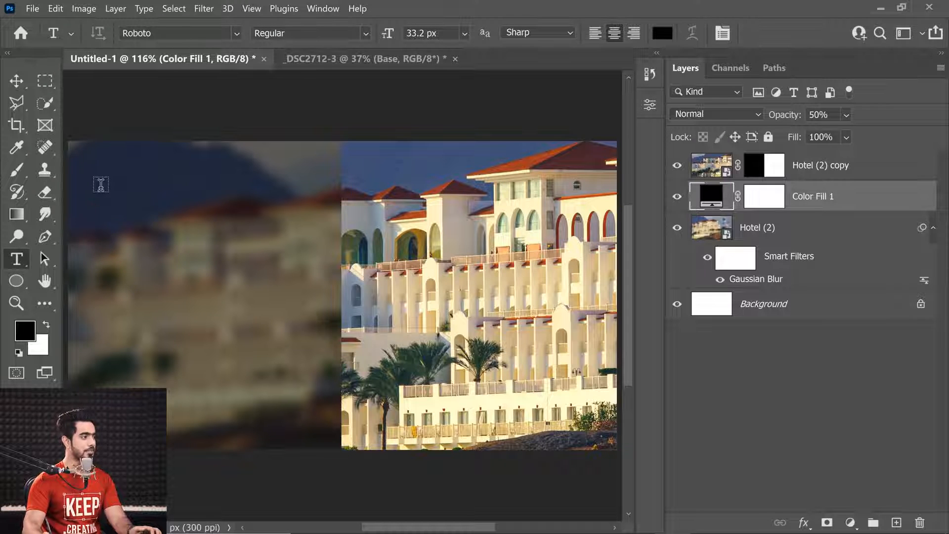
left_click_drag(97, 183, 312, 413)
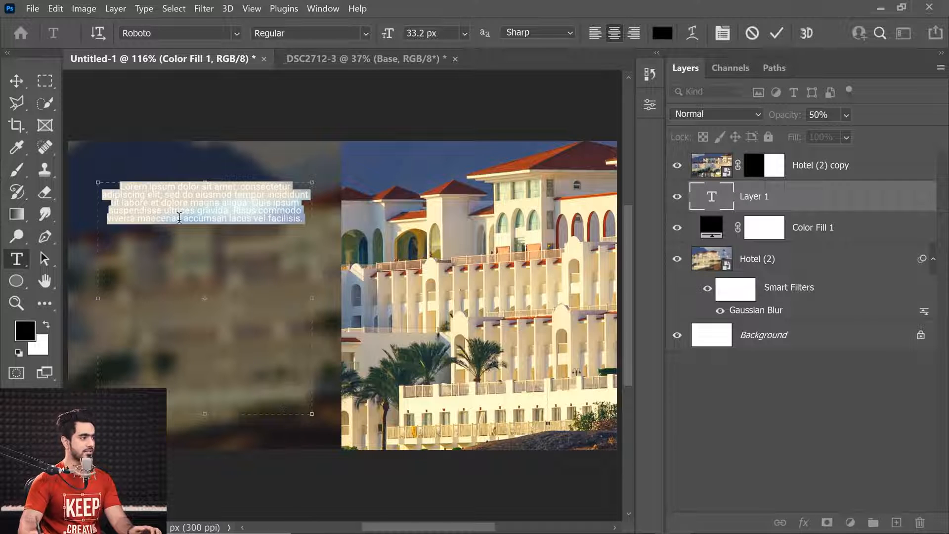
left_click(595, 31)
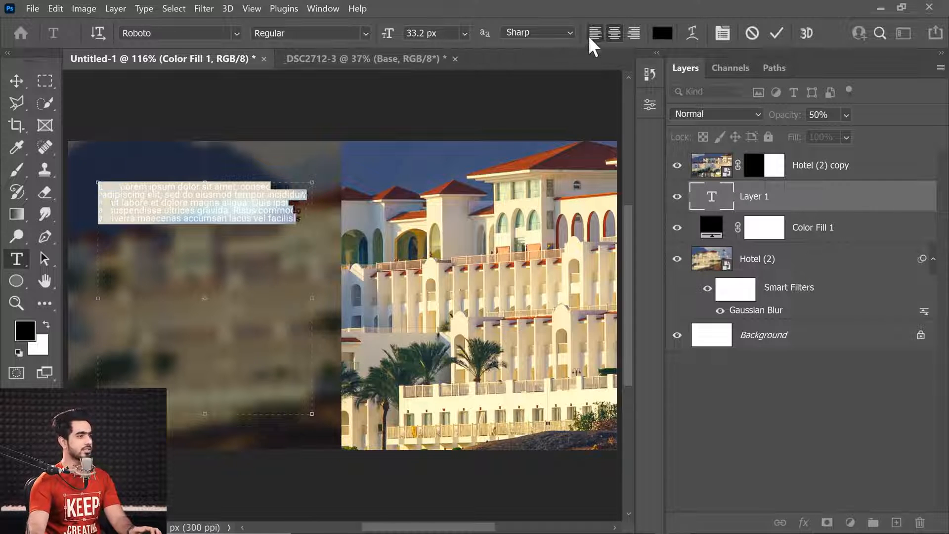
Change the colour of all the placeholder text to white (ffffff)
left_click(295, 220)
left_click_drag(296, 220, 97, 184)
left_click(662, 33)
type("ffffff")
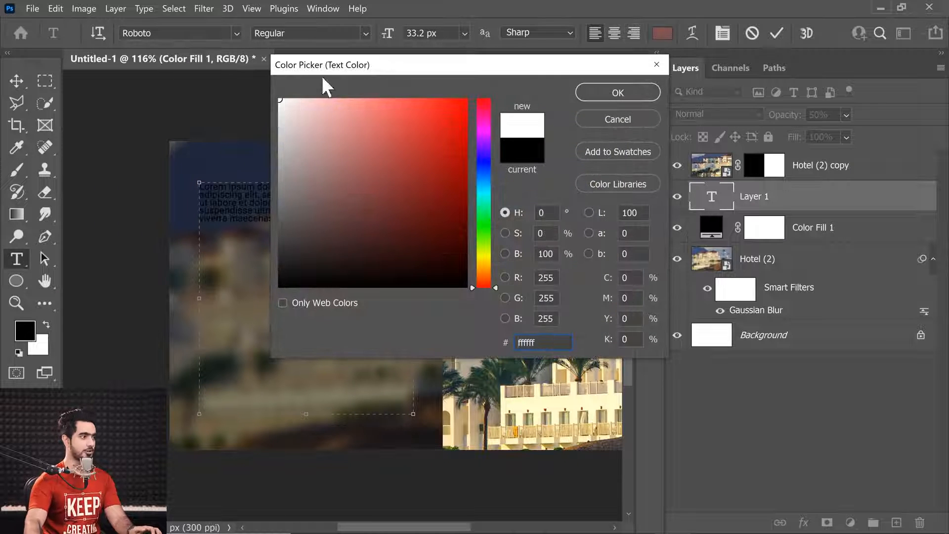
left_click(624, 93)
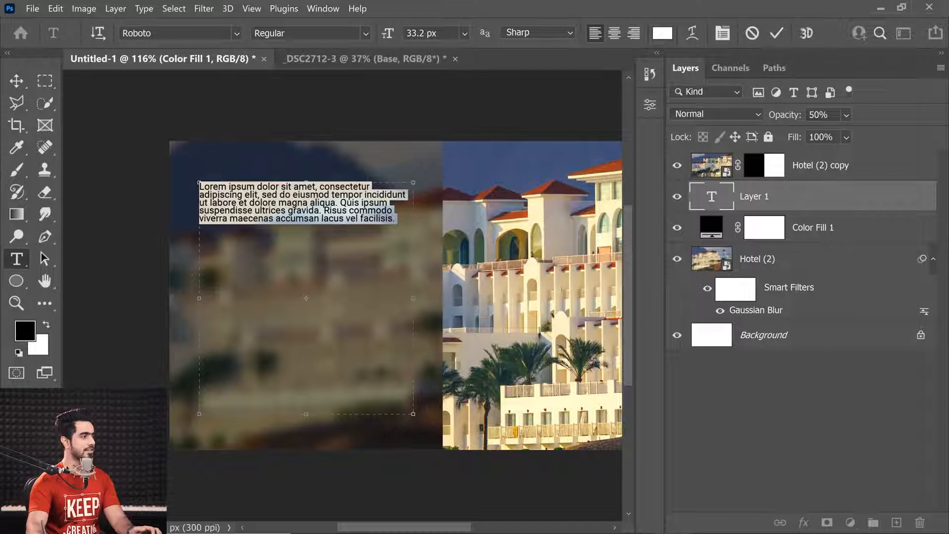
Set the placeholder text's font to Bickham Script Pro 3 and its size to 80 px
left_click(236, 33)
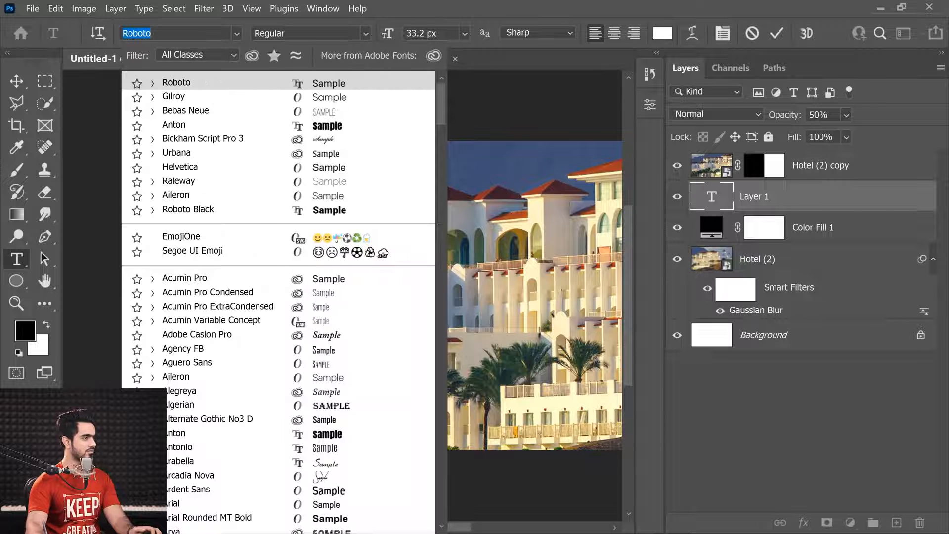
left_click(222, 140)
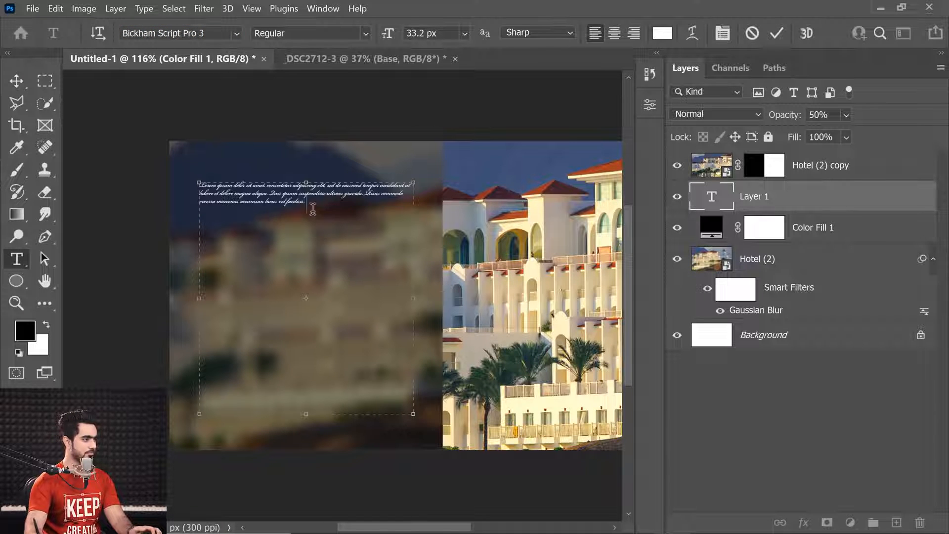
left_click_drag(313, 209, 150, 162)
left_click_drag(389, 37, 386, 36)
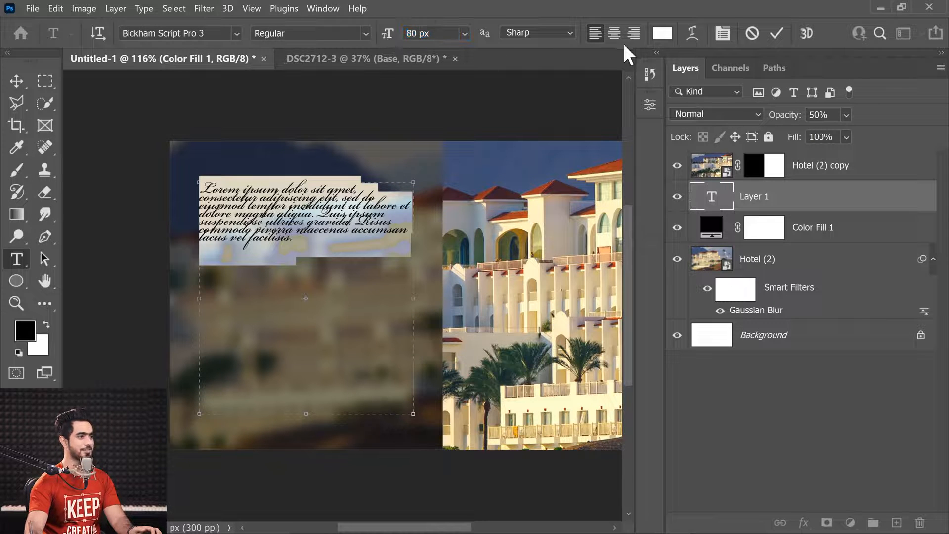
Set the placeholder text's leading to Auto and commit the text edit
left_click(723, 34)
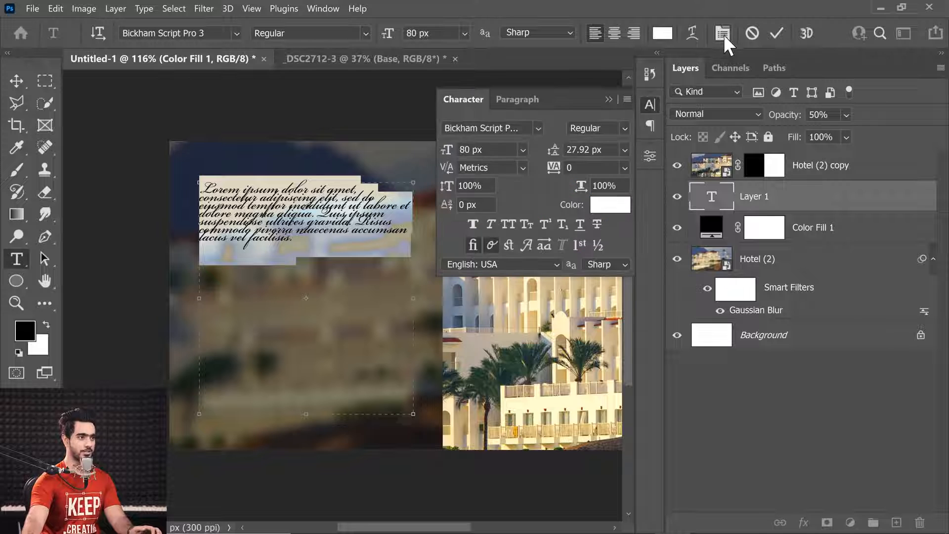
left_click_drag(554, 158, 559, 156)
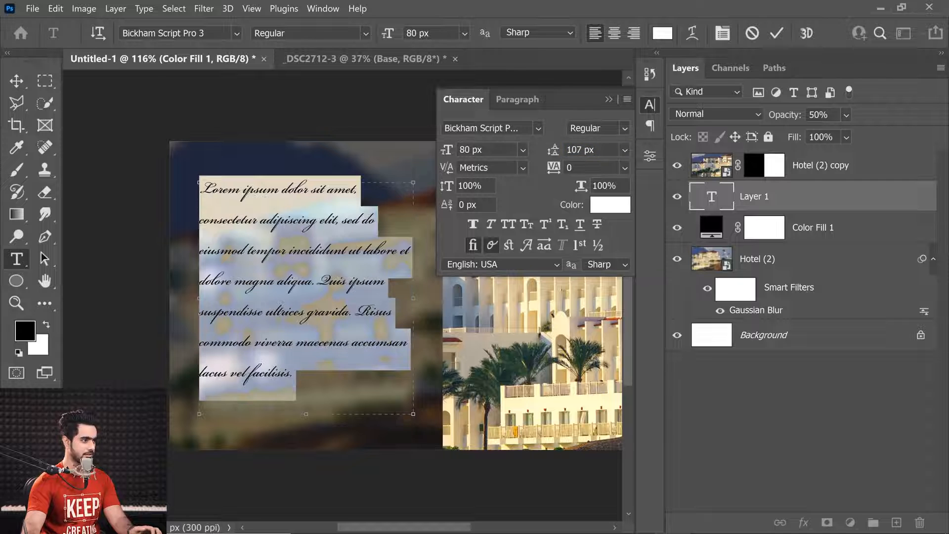
left_click(621, 151)
left_click(593, 346)
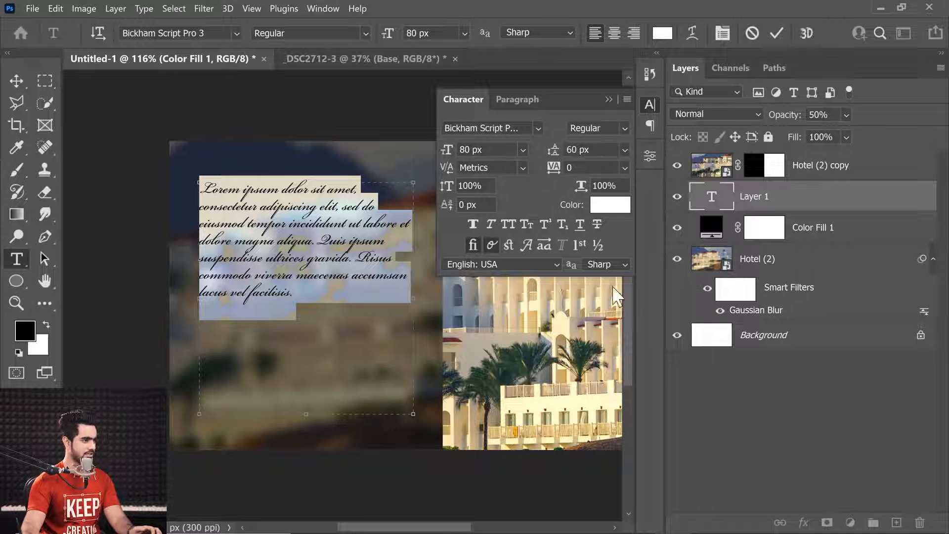
left_click(623, 150)
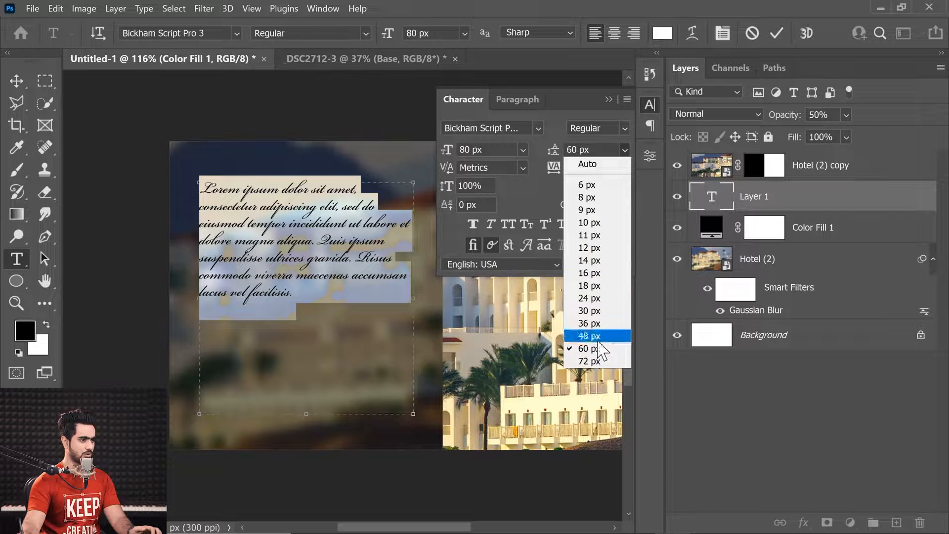
left_click(593, 164)
left_click(17, 80)
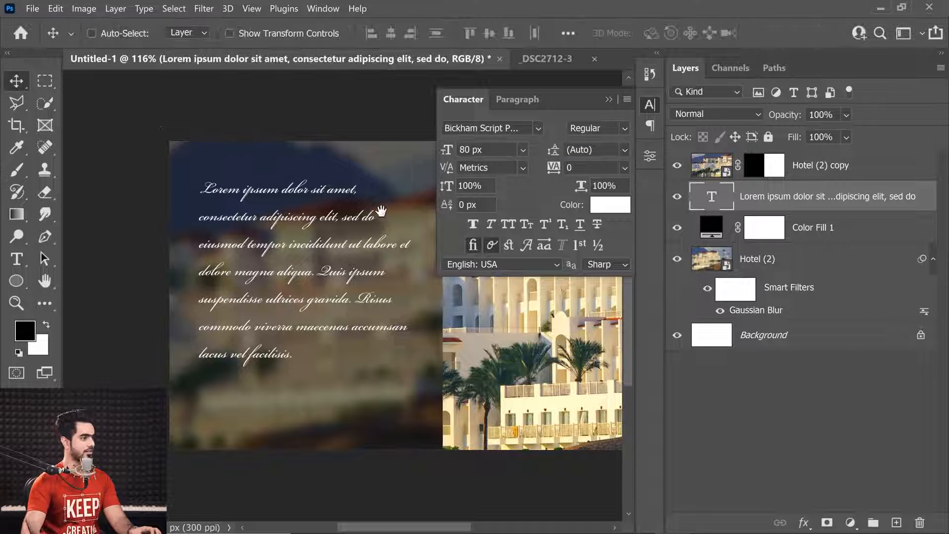
left_click_drag(381, 212, 280, 223)
left_click(609, 100)
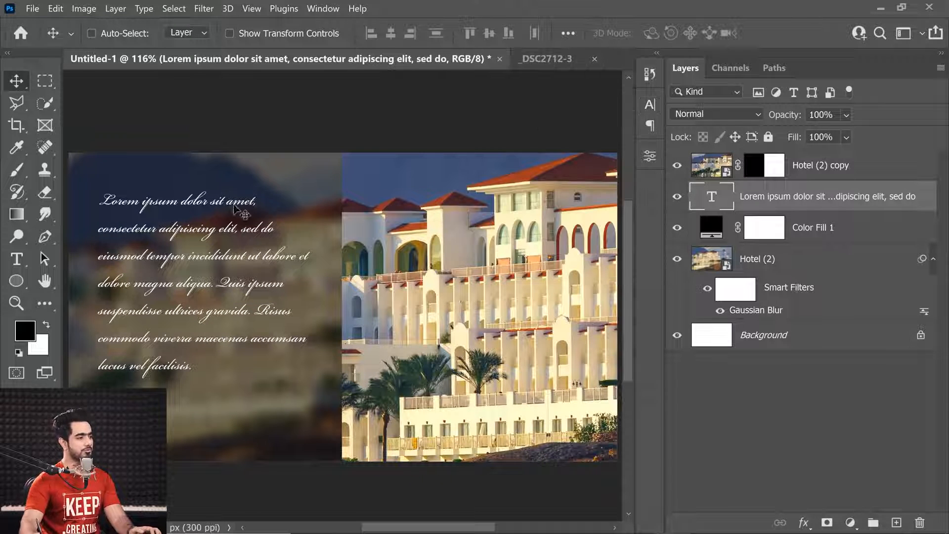
key("ctrl+0")
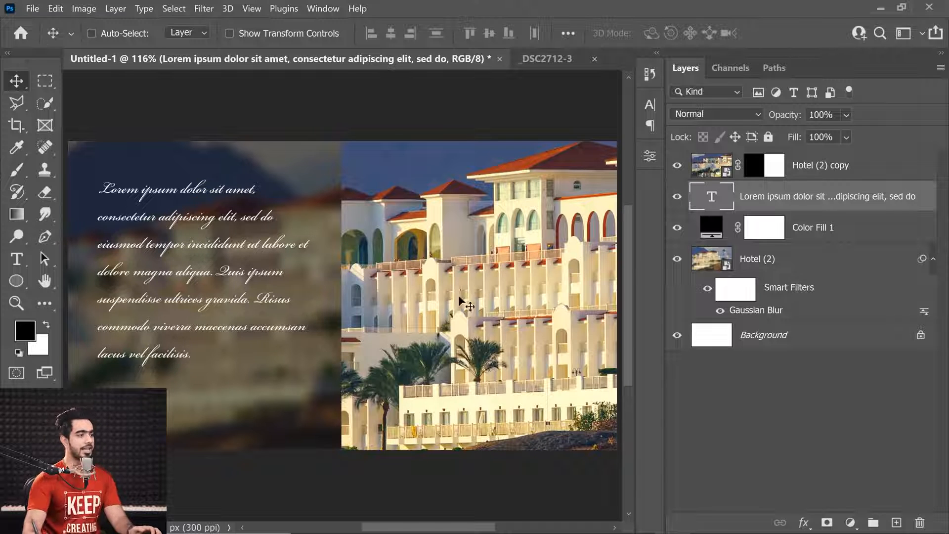
left_click(774, 264)
left_click(831, 170)
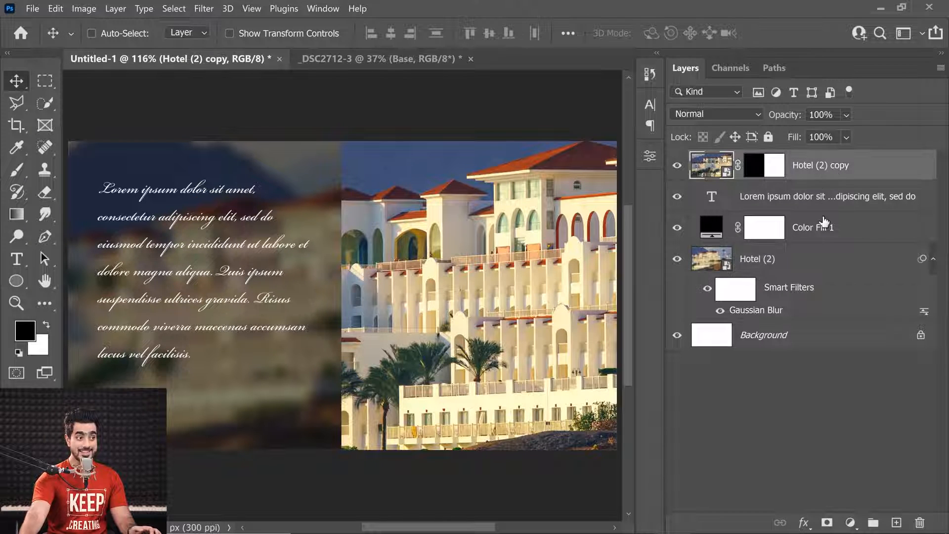
left_click(810, 264)
left_click(830, 177)
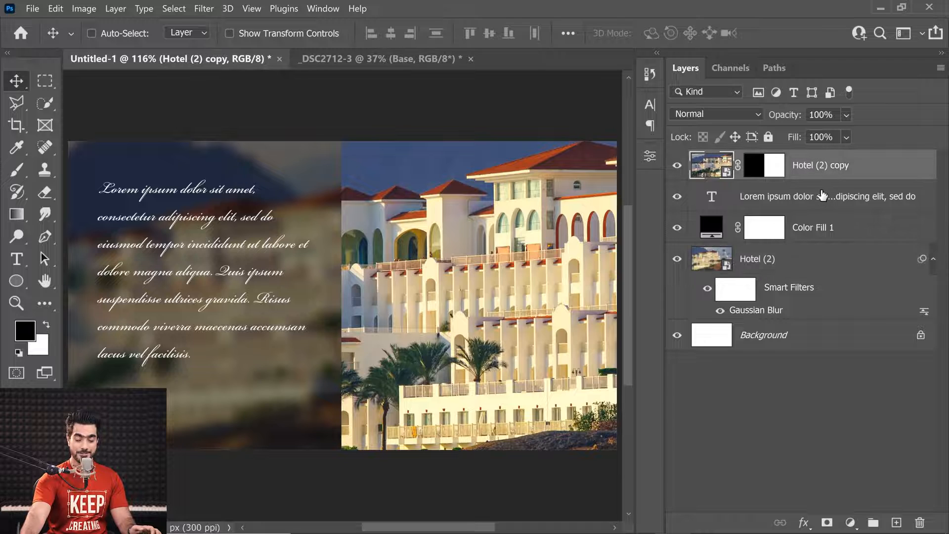
Open the contents of the Hotel (2) smart object and add a Color Lookup adjustment layer above its Background
left_click(718, 268)
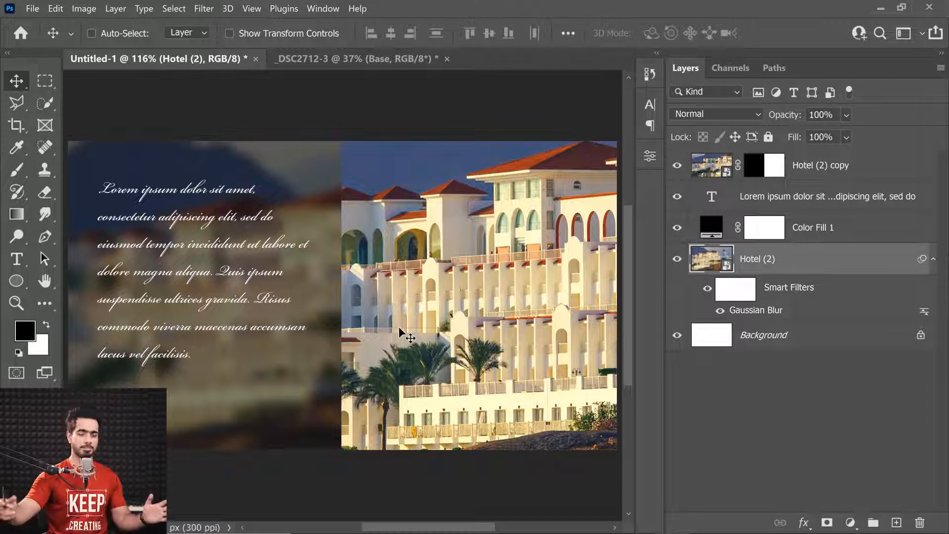
double_click(715, 264)
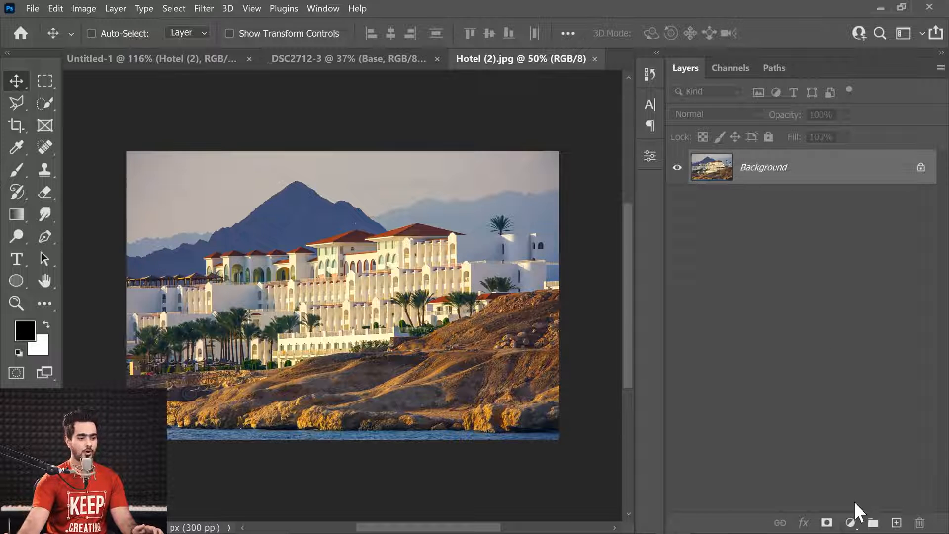
left_click(851, 523)
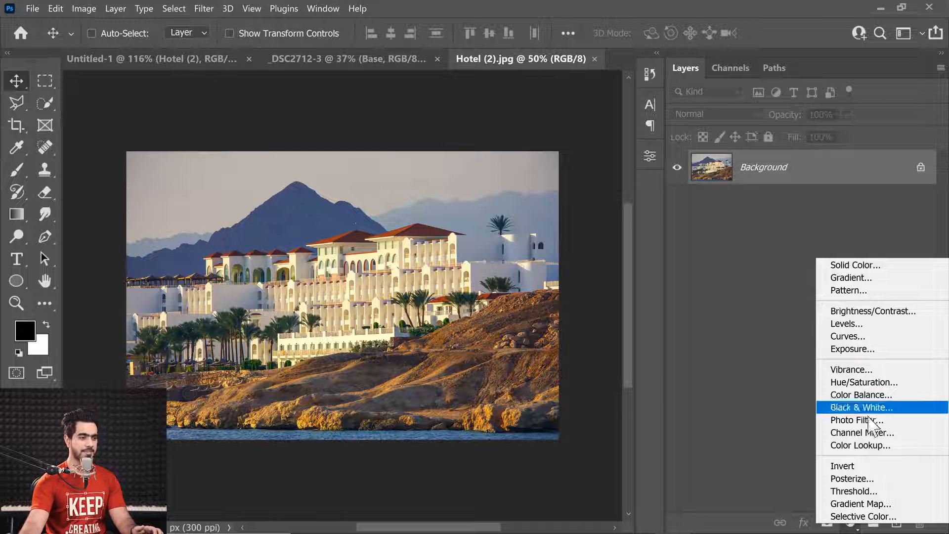
left_click(861, 445)
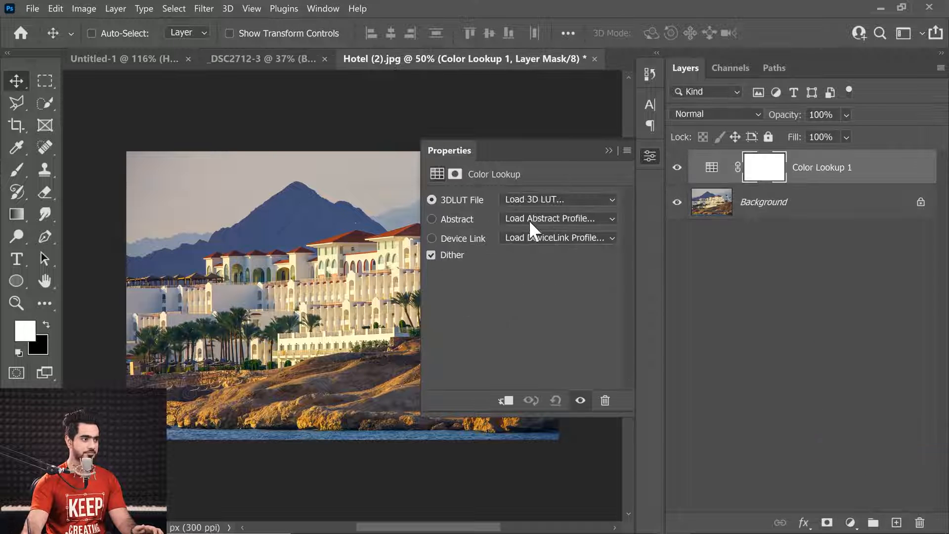
Try the Crisp_Warm, Crisp_Winter and Candlelight 3D LUTs on the Color Lookup layer
left_click(541, 199)
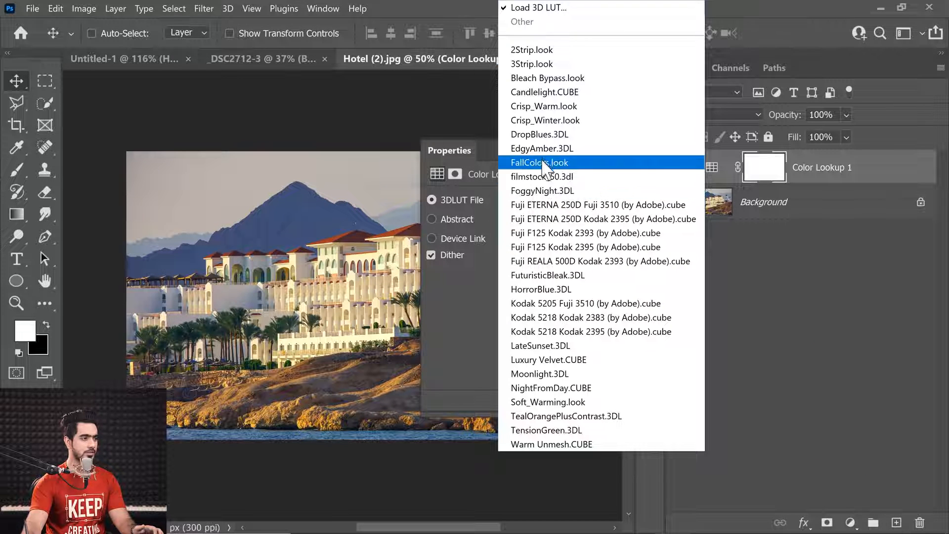
left_click(563, 106)
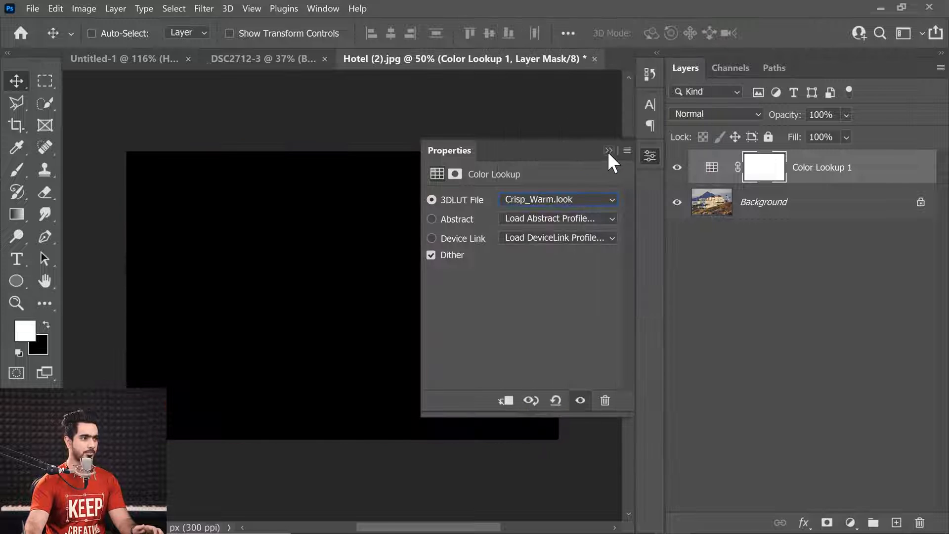
left_click(581, 199)
left_click(537, 121)
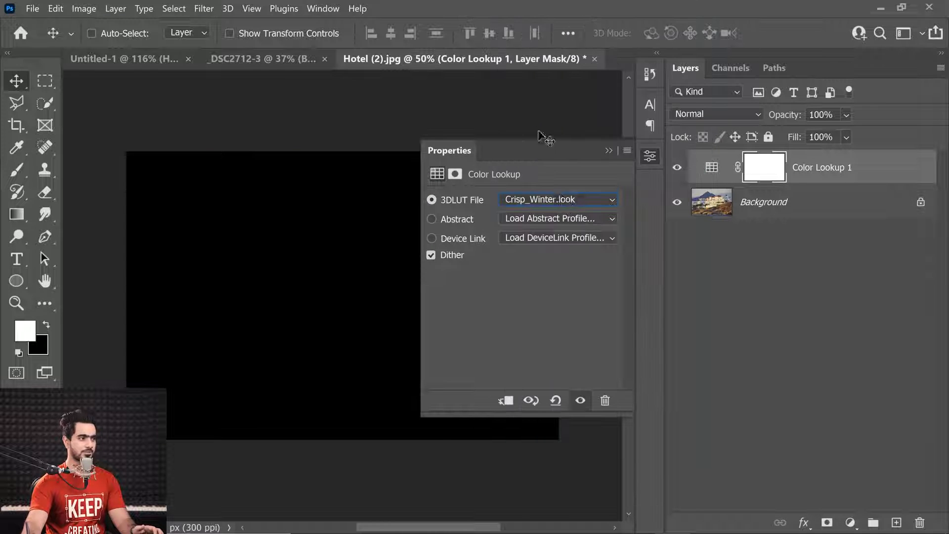
left_click(552, 199)
left_click(543, 104)
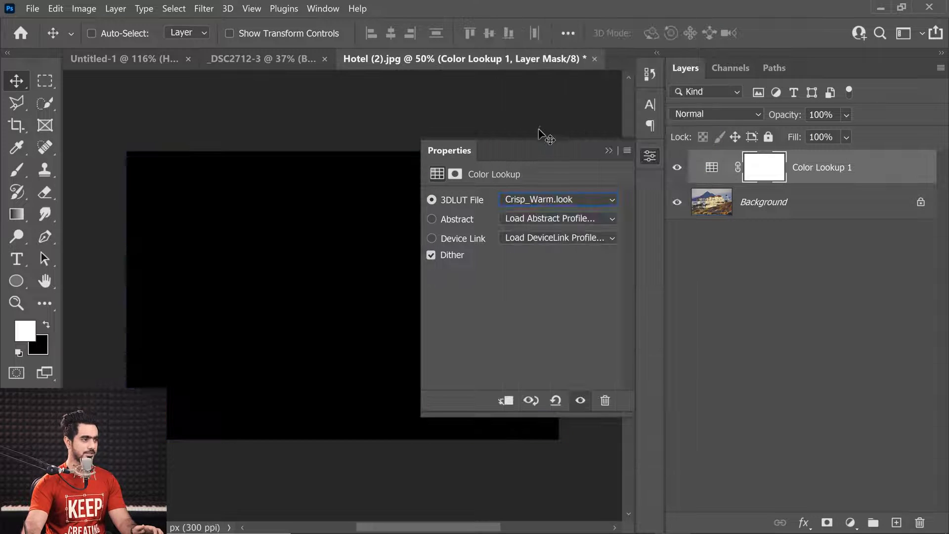
left_click(554, 199)
left_click(545, 89)
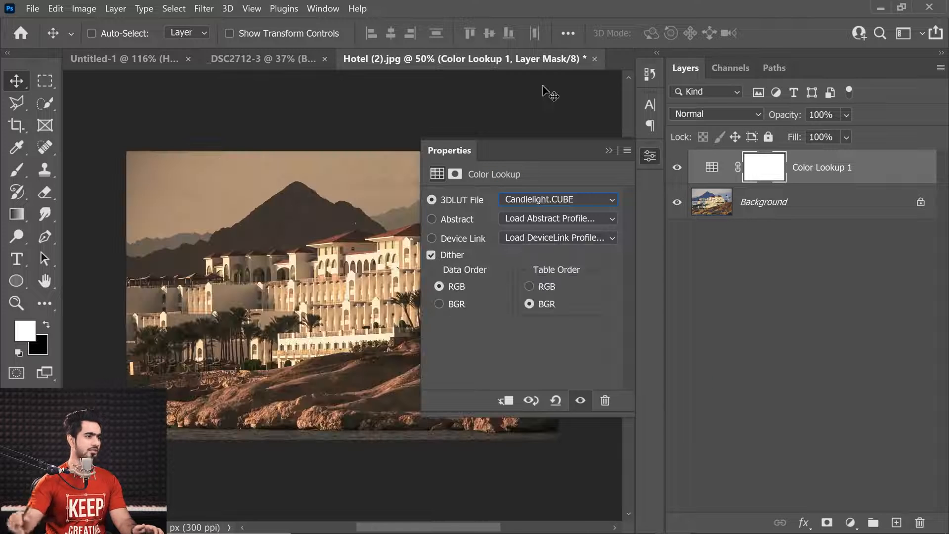
left_click(509, 198)
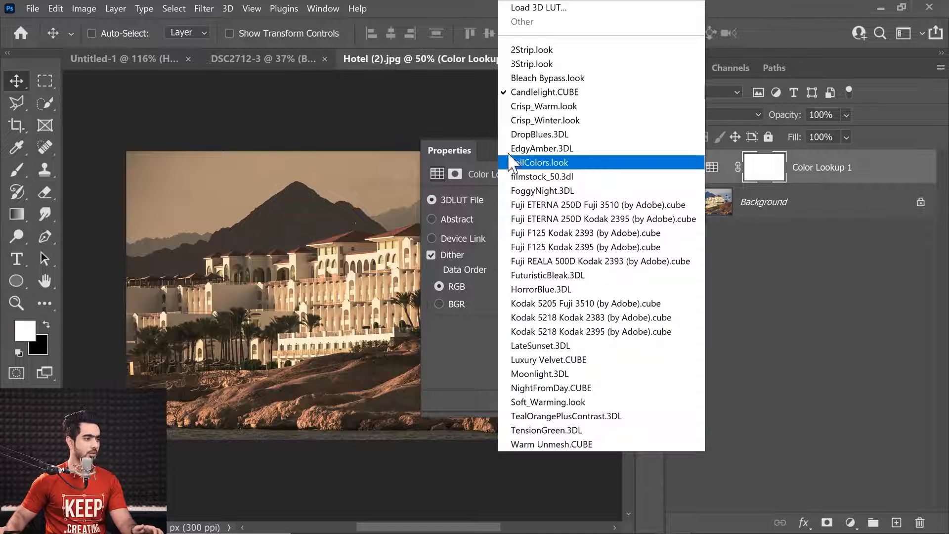
left_click(520, 105)
Set the Color Lookup layer's 3D LUT to Candlelight.CUBE
left_click(541, 203)
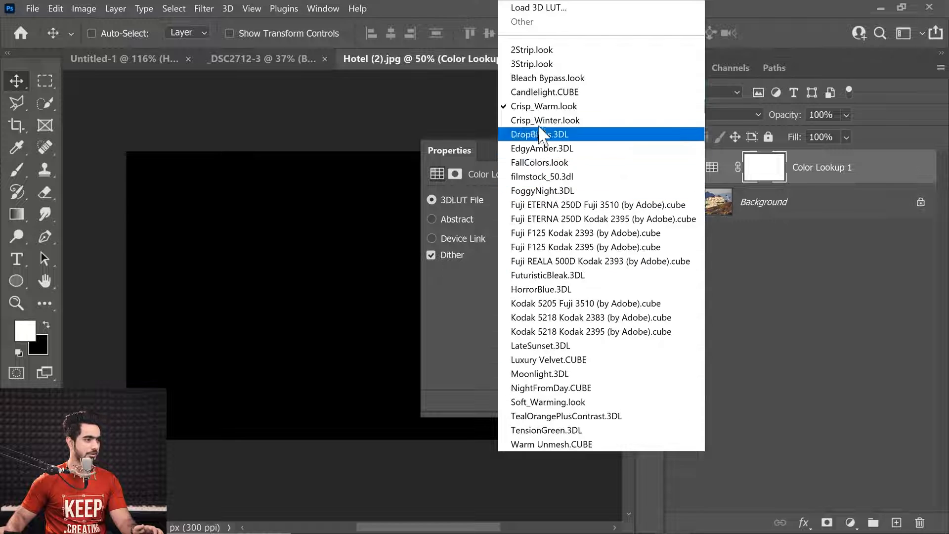
left_click(545, 91)
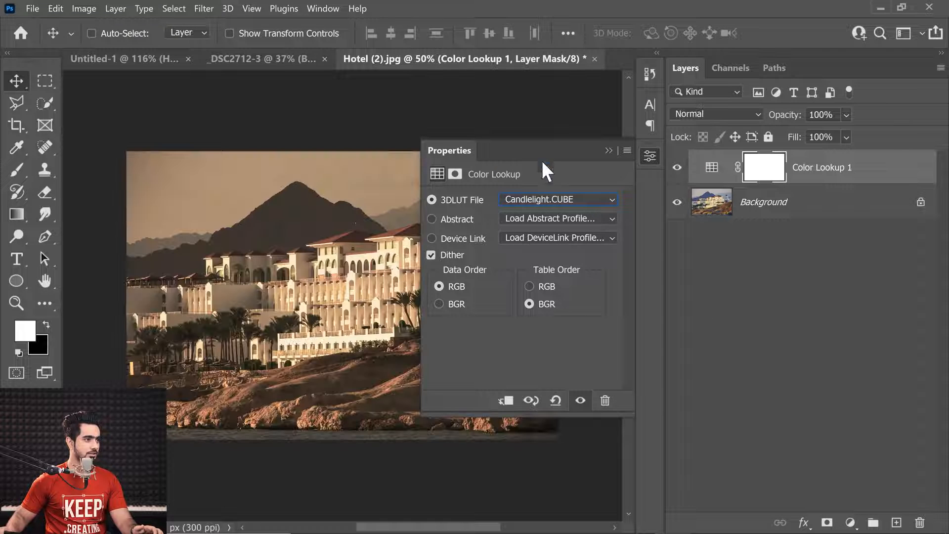
left_click(609, 151)
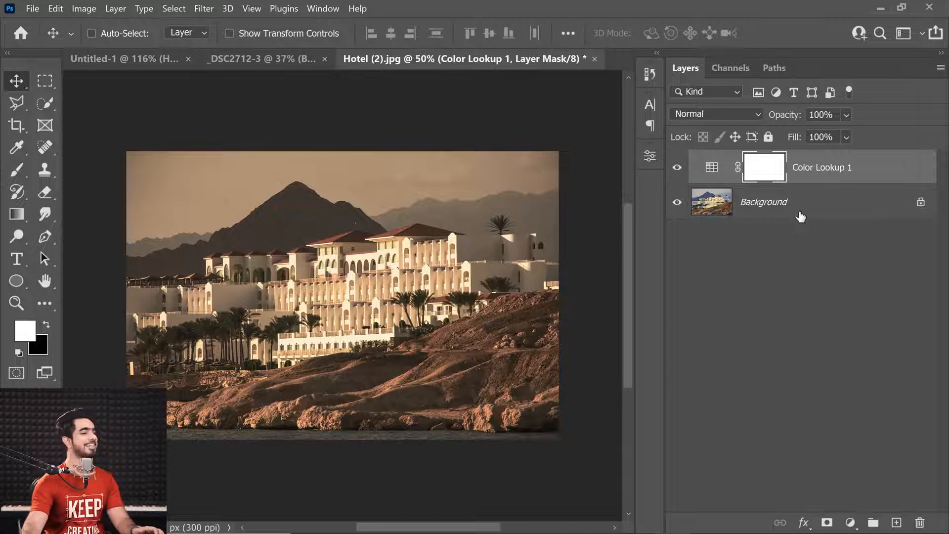
Try to save Hotel (2).jpg with the Color Lookup layer still separate from the Background
left_click(836, 200, "shift")
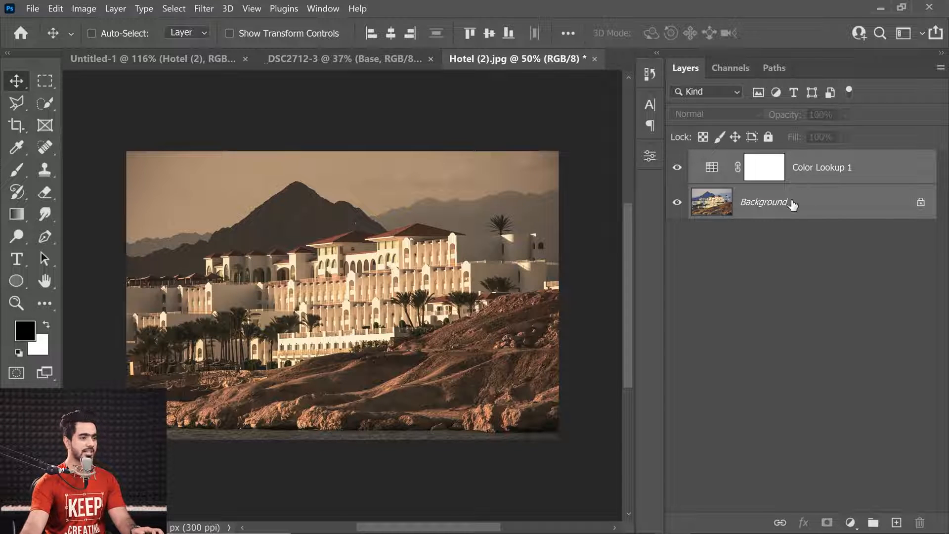
left_click(862, 183)
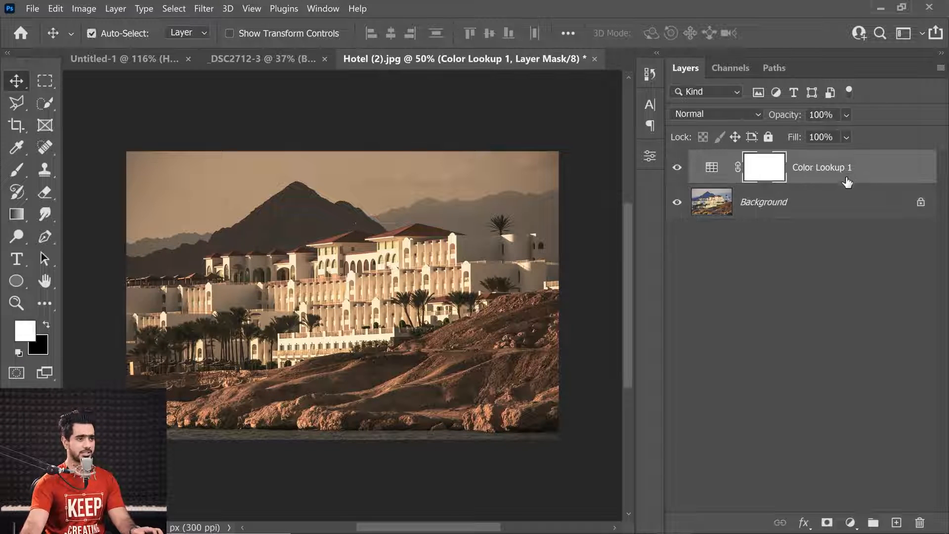
key("ctrl+s")
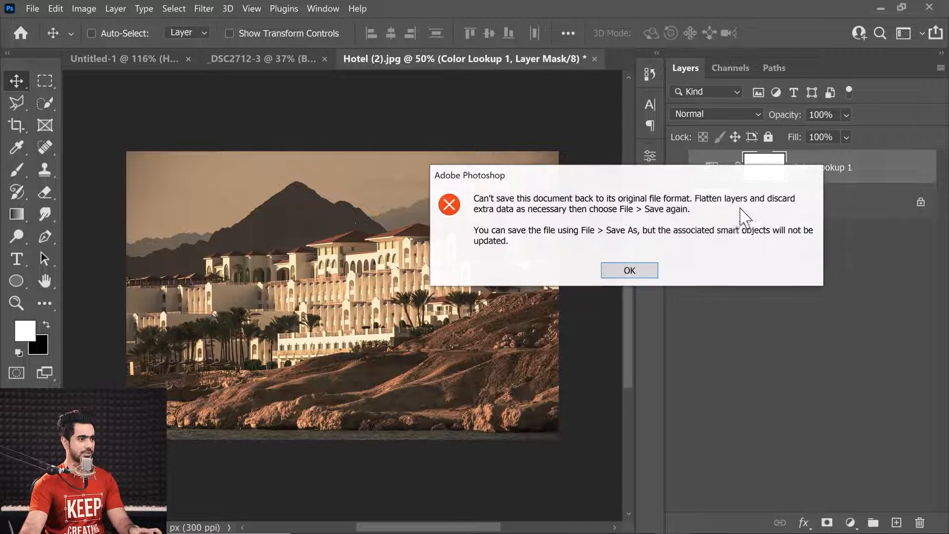
left_click(638, 272)
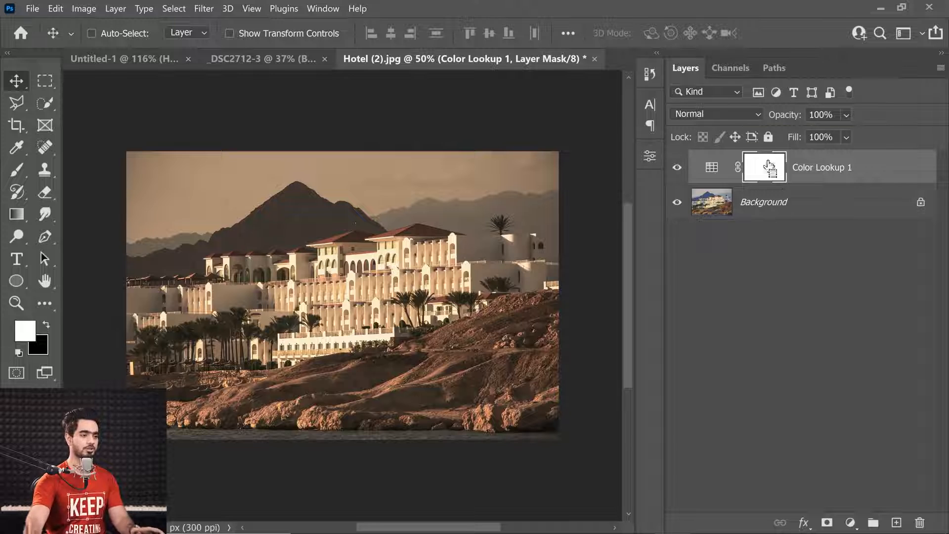
Merge the Color Lookup layer into the Background and save Hotel (2).jpg as a Baseline Optimized JPEG at quality 12
left_click(787, 213)
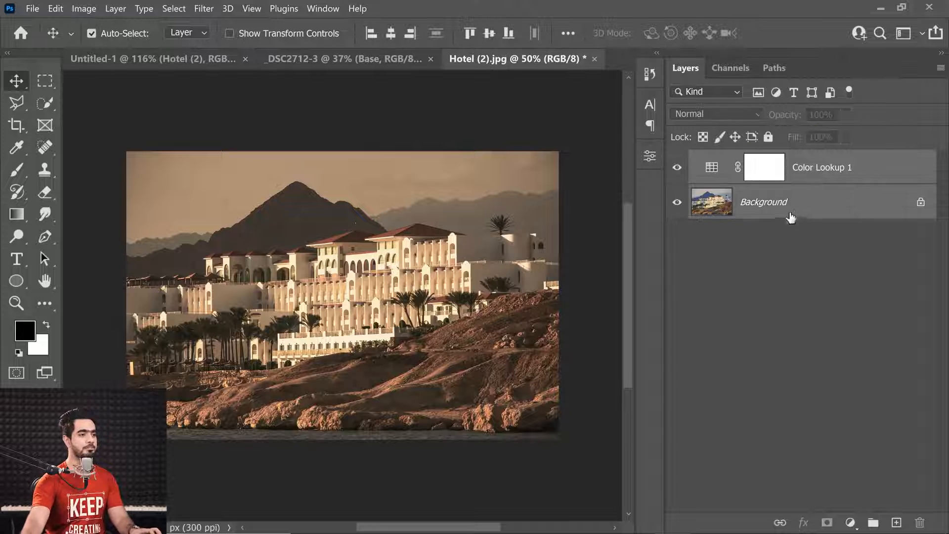
left_click(787, 183)
key("ctrl+e")
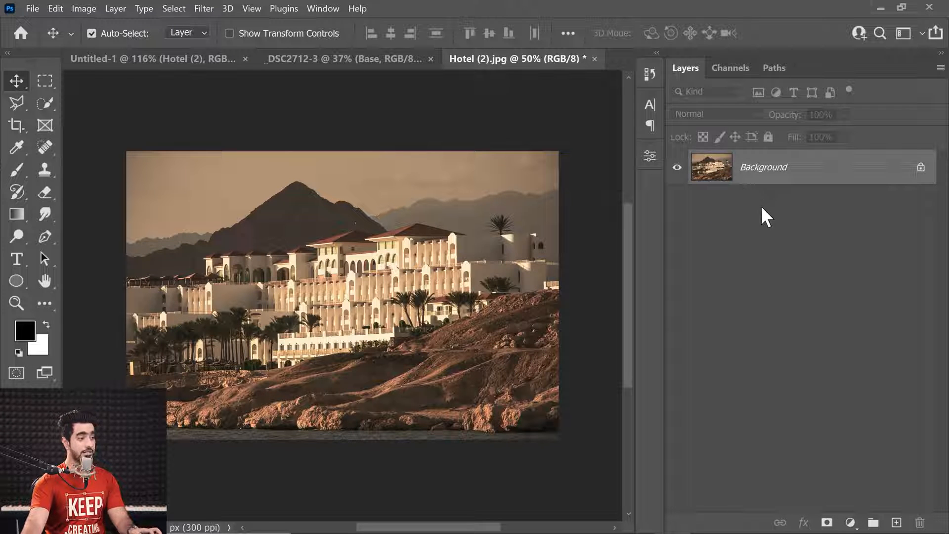
key("ctrl+s")
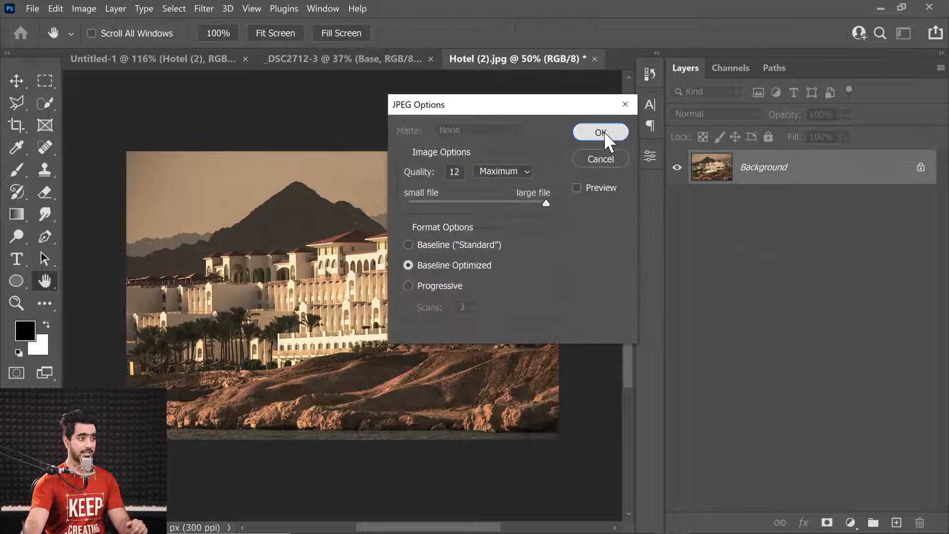
left_click(602, 132)
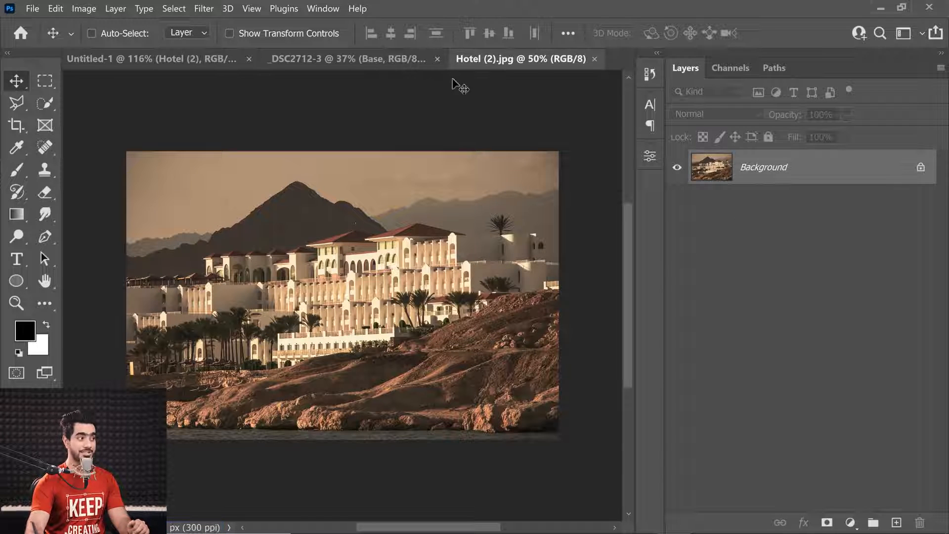
Check the color change on both hotel copies in Untitled-1 and compare it with the edited Hotel (2).jpg contents
left_click(370, 58)
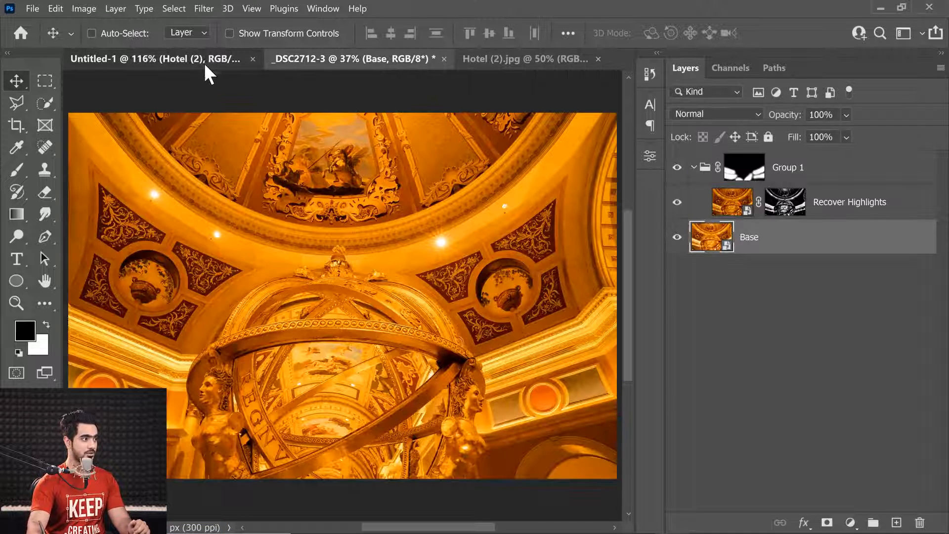
left_click(204, 63)
scroll(445, 260, "down", 3)
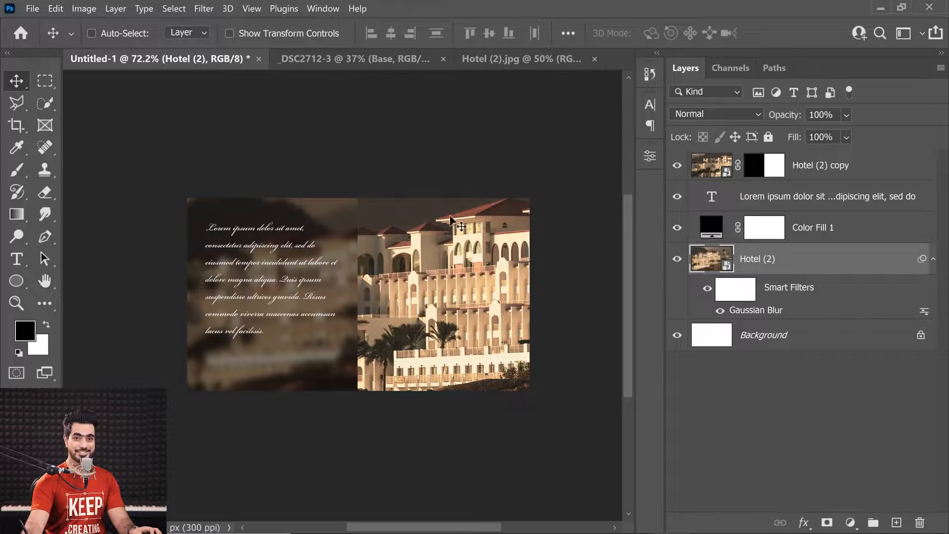
scroll(411, 310, "up", 3)
key("z")
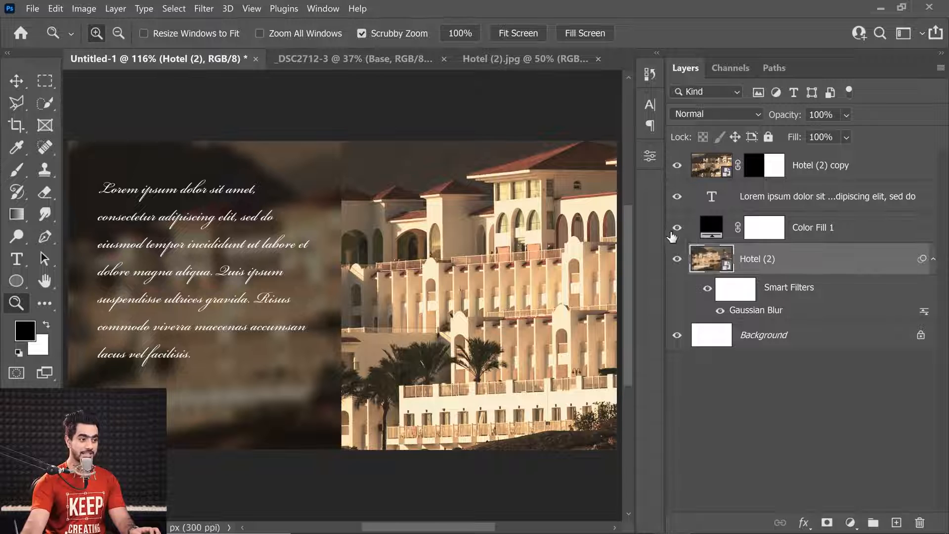
mouse_move(677, 166)
left_mouse_down()
mouse_move(677, 227)
mouse_move(677, 166)
left_mouse_up()
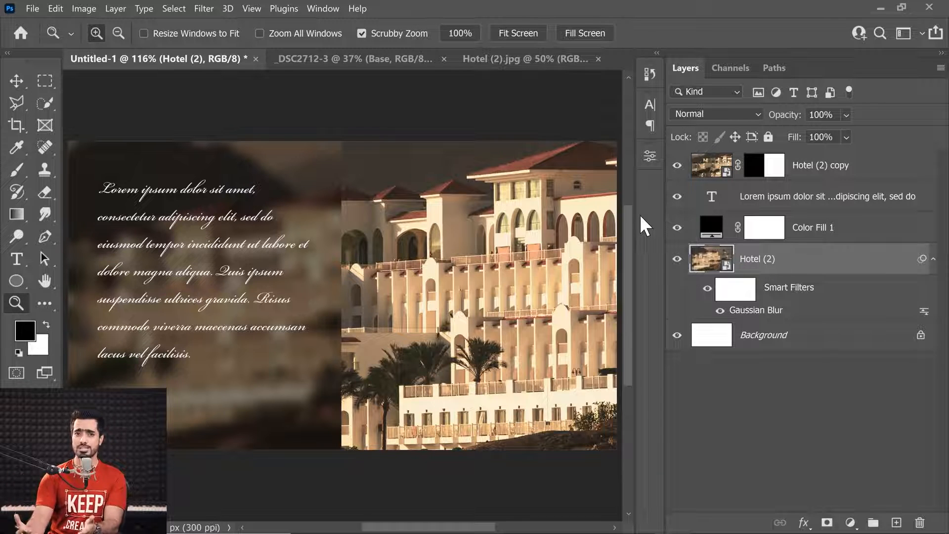
left_click(523, 63)
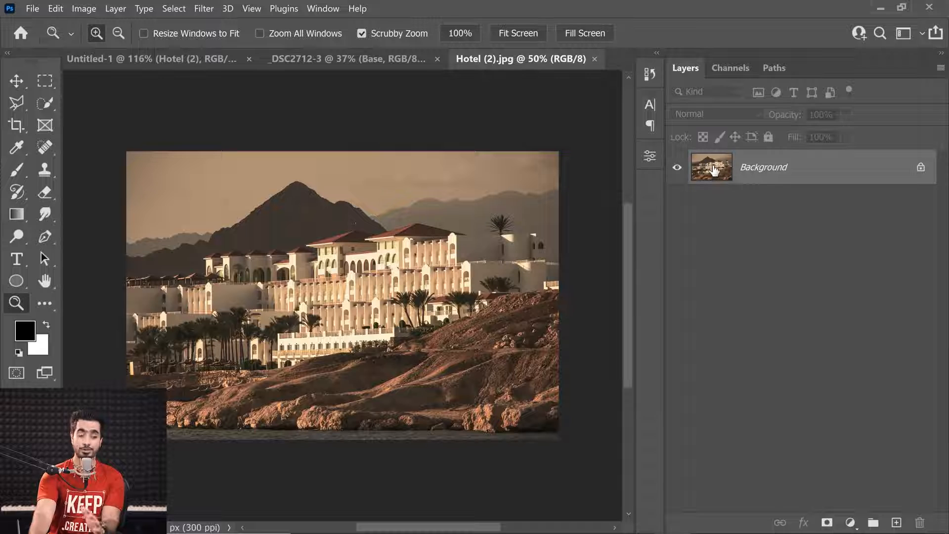
Close Hotel (2).jpg and the Untitled-1 layout, discarding the unsaved changes in Untitled-1
left_click(595, 59)
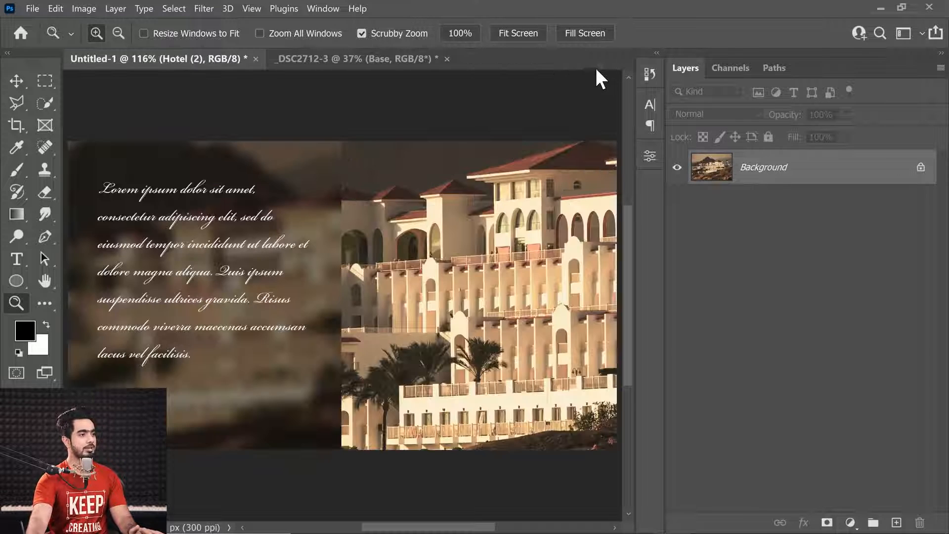
left_click(255, 58)
left_click(567, 237)
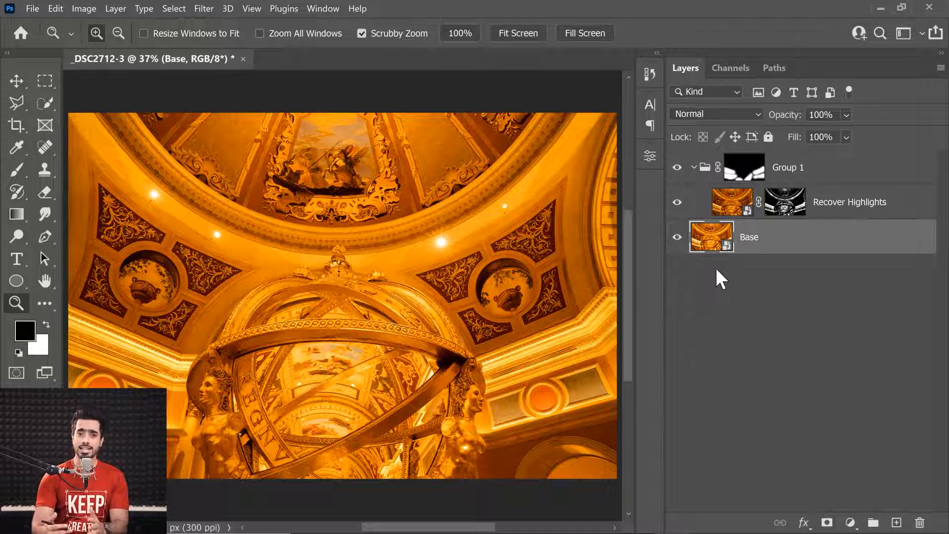
right_click(850, 237)
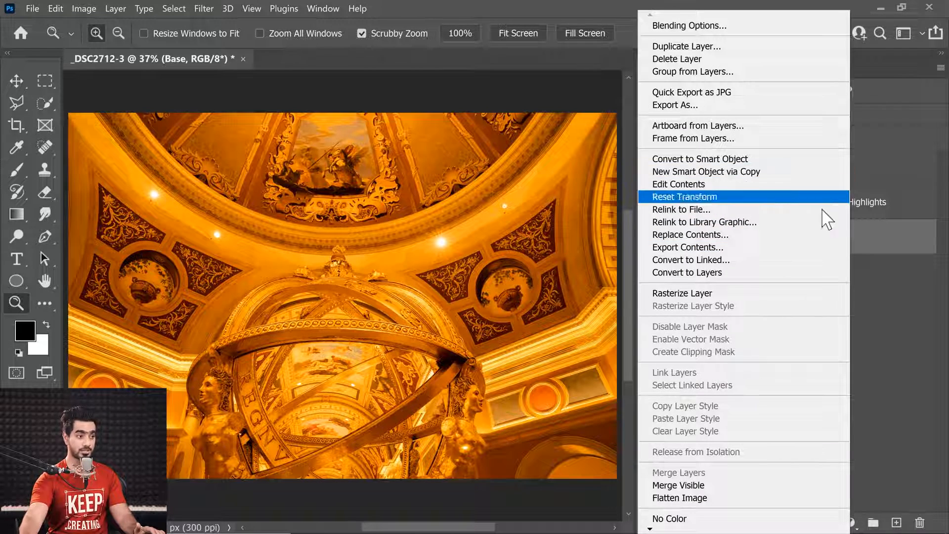
left_click(858, 238)
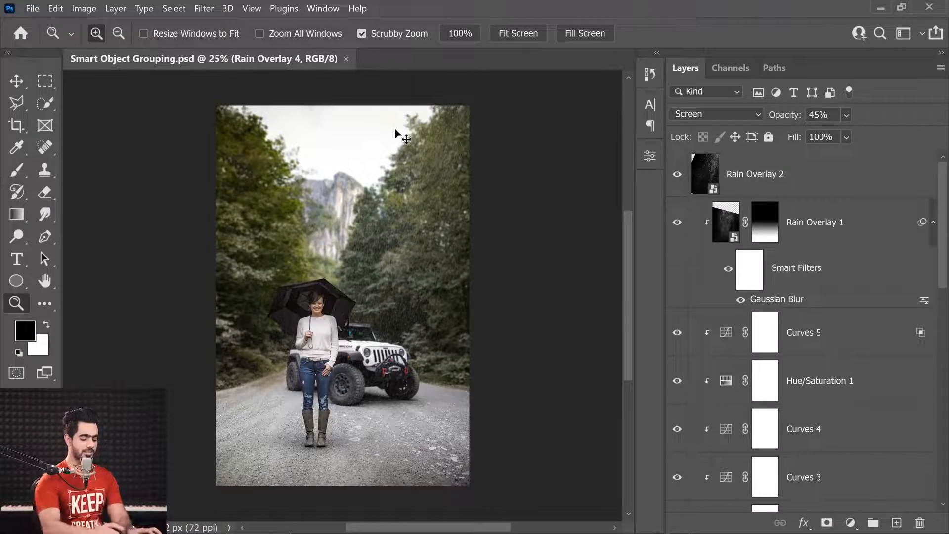
Hide every layer of Smart Object Grouping.psd except Background, and show the blurred Background copy and Background copy 2 again
key("ctrl+0")
left_click_drag(358, 379, 406, 420)
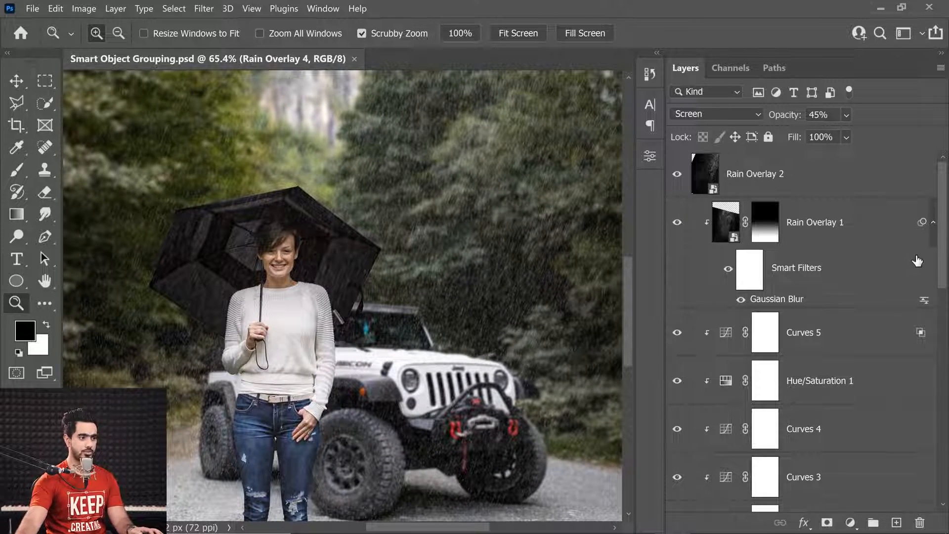
left_click_drag(943, 271, 930, 516)
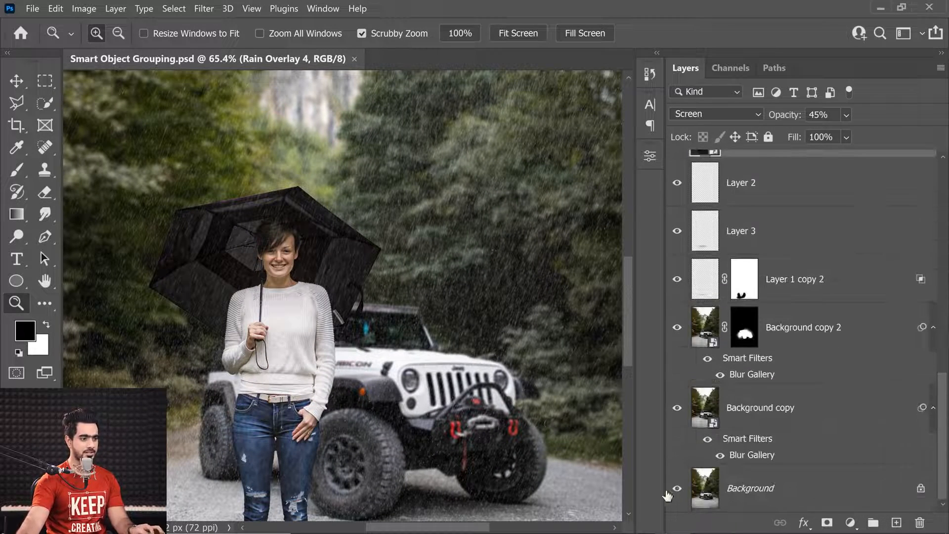
left_click(677, 489, "alt")
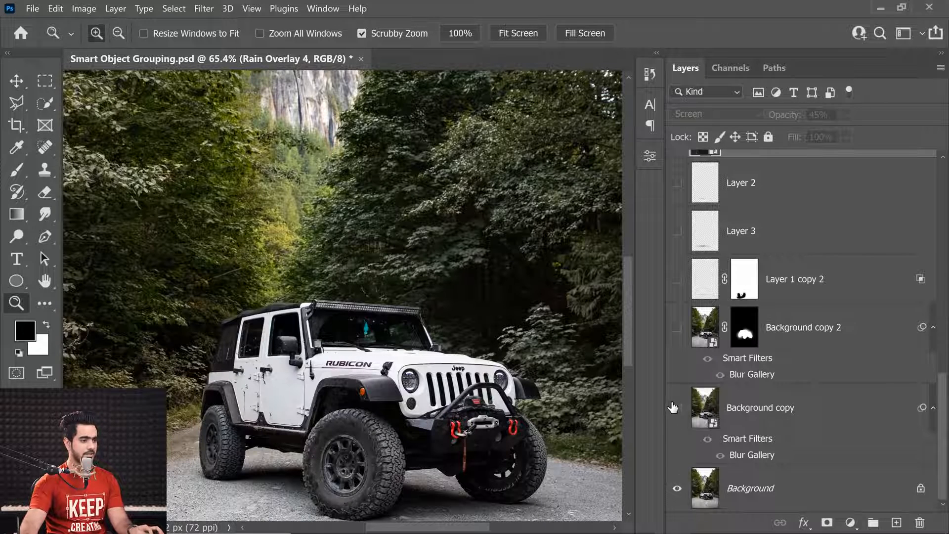
left_click_drag(673, 406, 668, 338)
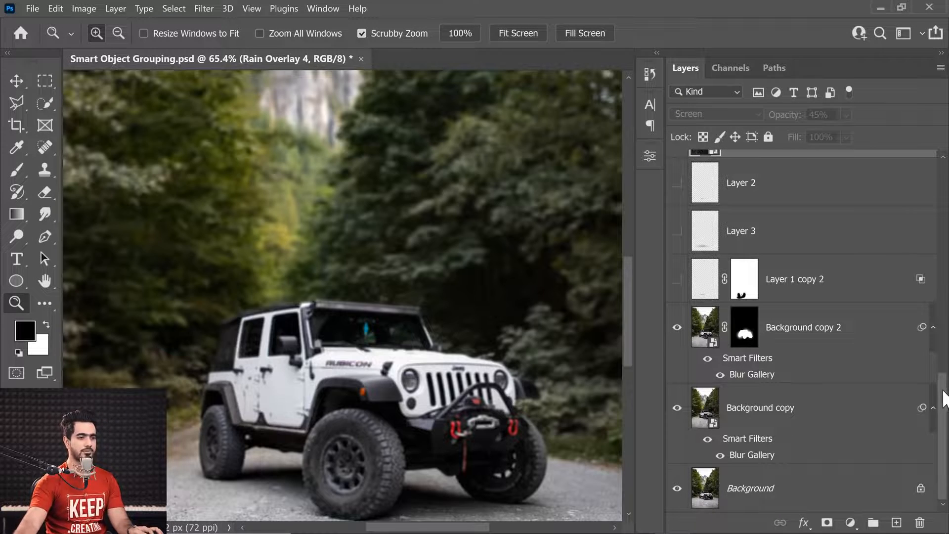
Show Layer 1 copy 2, Layer 3, Layer 2, Rain Overlay 4 and Rain Overlay 3 again above the background copies
left_click_drag(944, 398, 943, 346)
left_click_drag(443, 409, 450, 272)
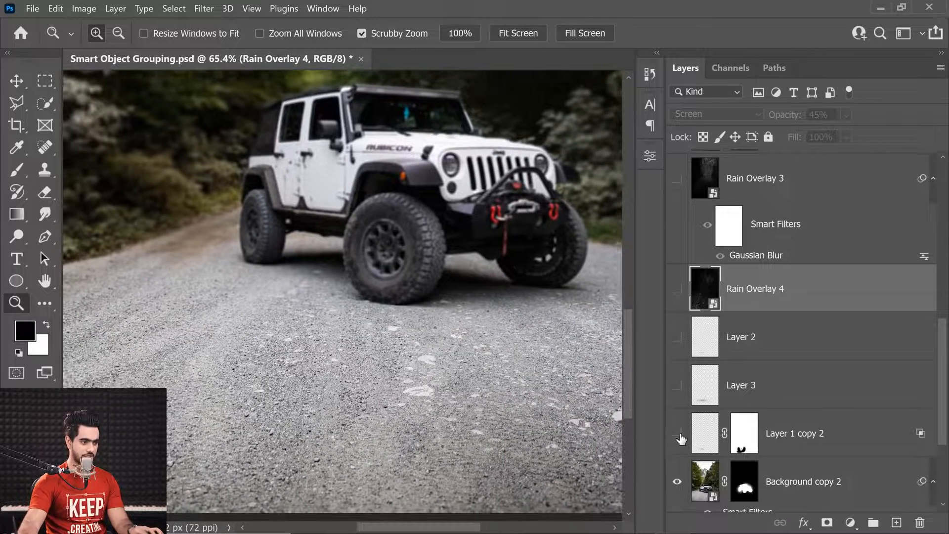
left_click_drag(681, 439, 678, 338)
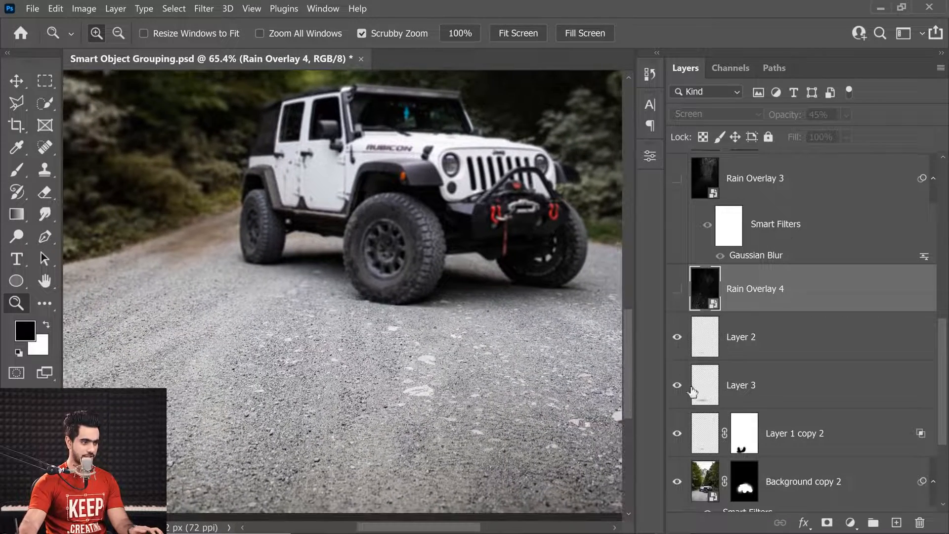
left_click(677, 297)
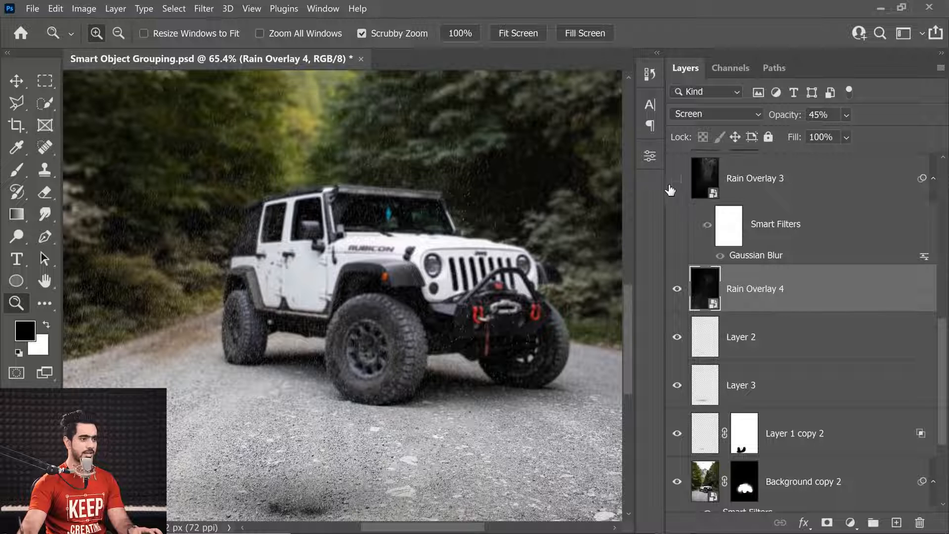
left_click(677, 179)
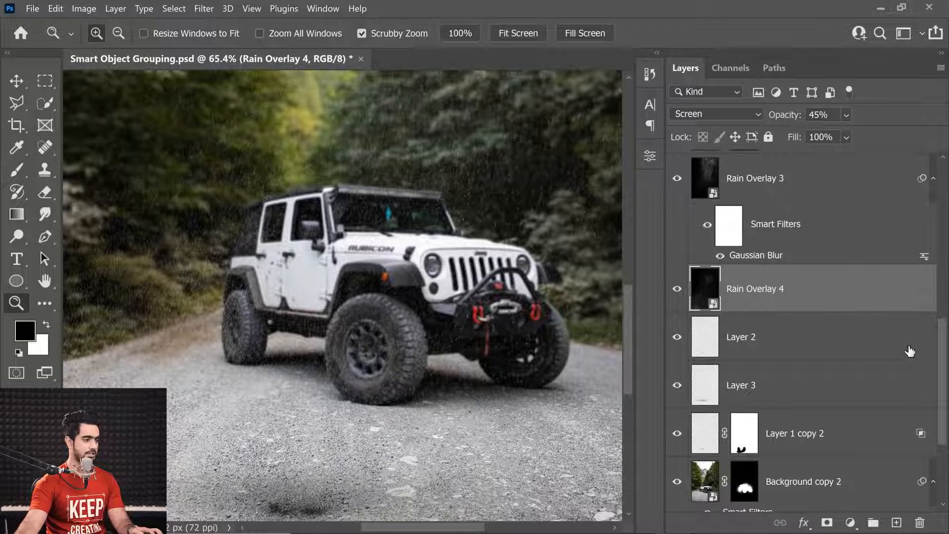
Show the woman's masked layer pexels-castorly-stock-3836252 and its clipped adjustments: Curves 1, Curves 3, Curves 4, Hue/Saturation 1 and Curves 5
left_click_drag(942, 360, 942, 307)
left_click(678, 298)
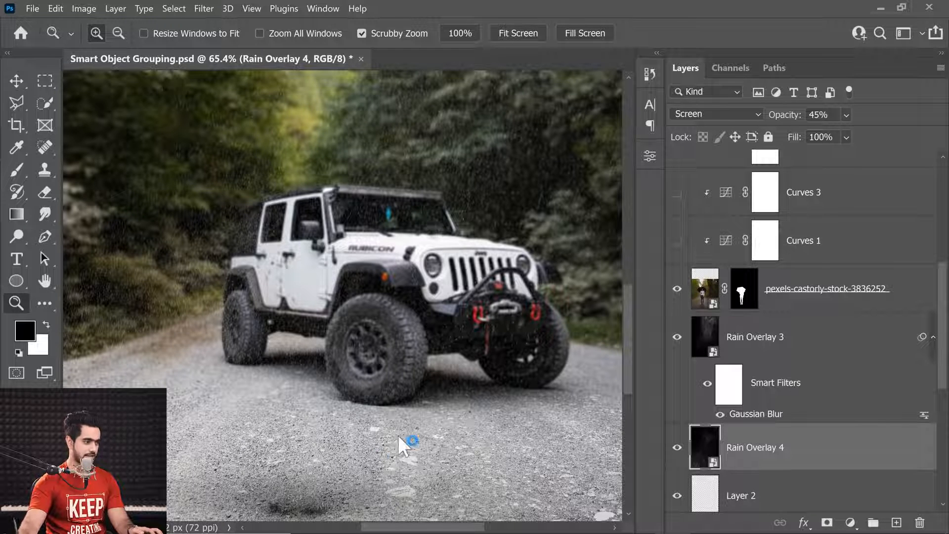
left_click_drag(427, 220, 367, 319)
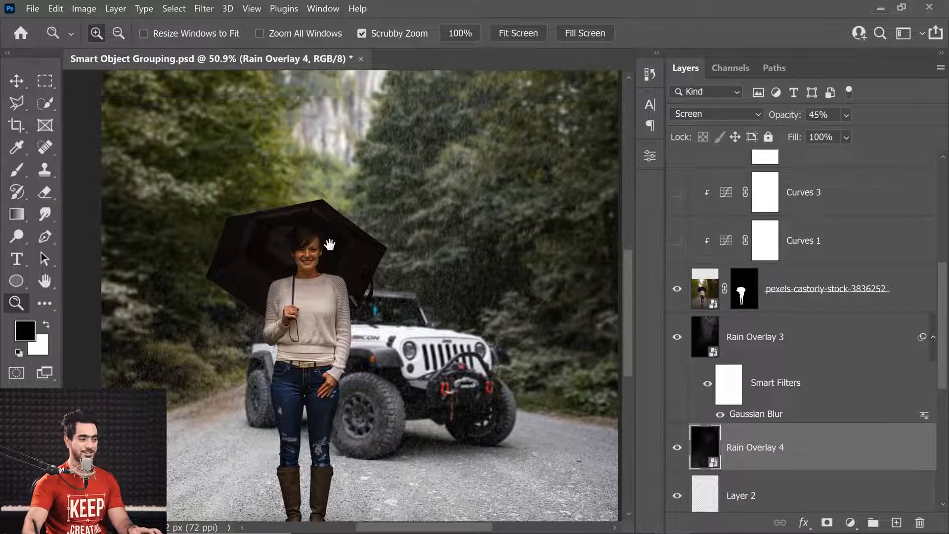
scroll(612, 122, "up", 1)
left_click_drag(942, 361, 942, 302)
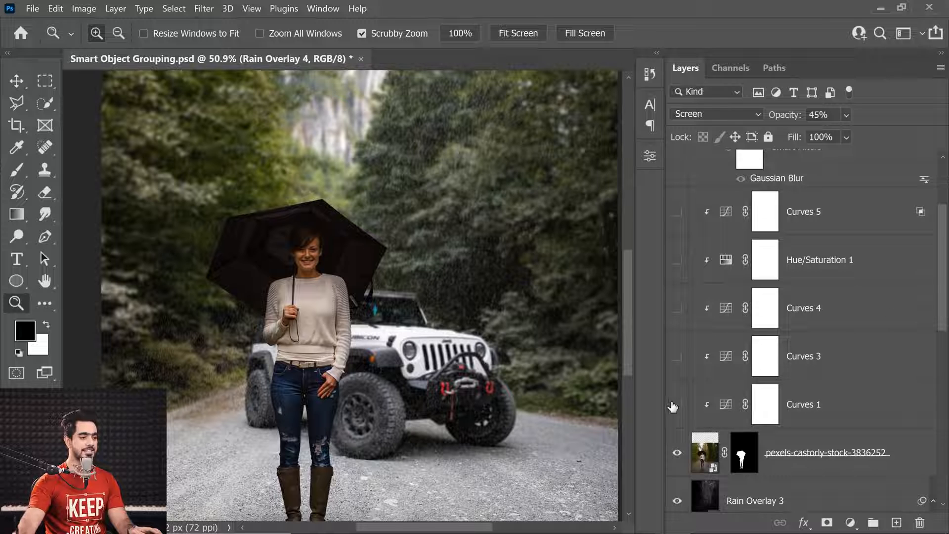
left_click_drag(677, 404, 678, 210)
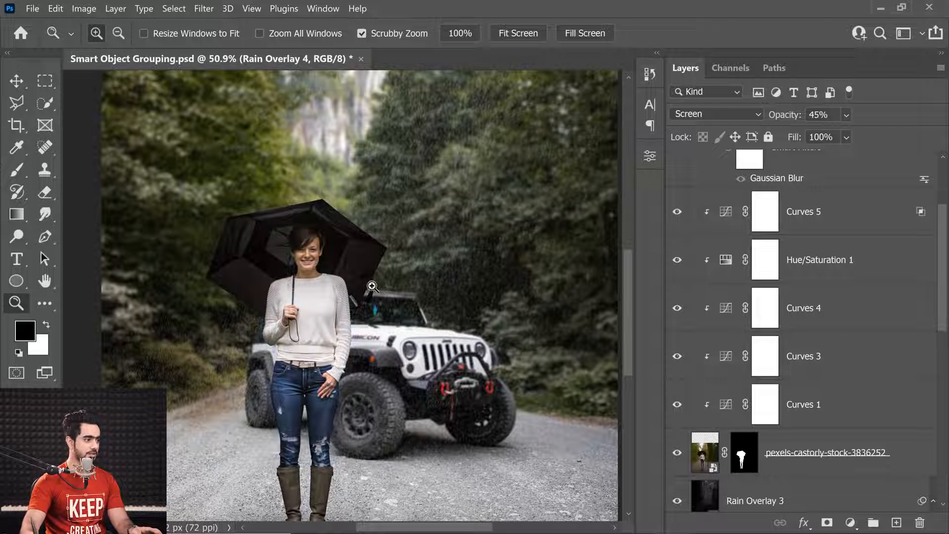
Show the Rain Overlay 1 and Rain Overlay 2 layers again, and select Rain Overlay 1
mouse_move(372, 286)
left_mouse_down()
mouse_move(384, 286)
mouse_move(369, 302)
left_mouse_up()
left_click_drag(942, 286, 943, 227)
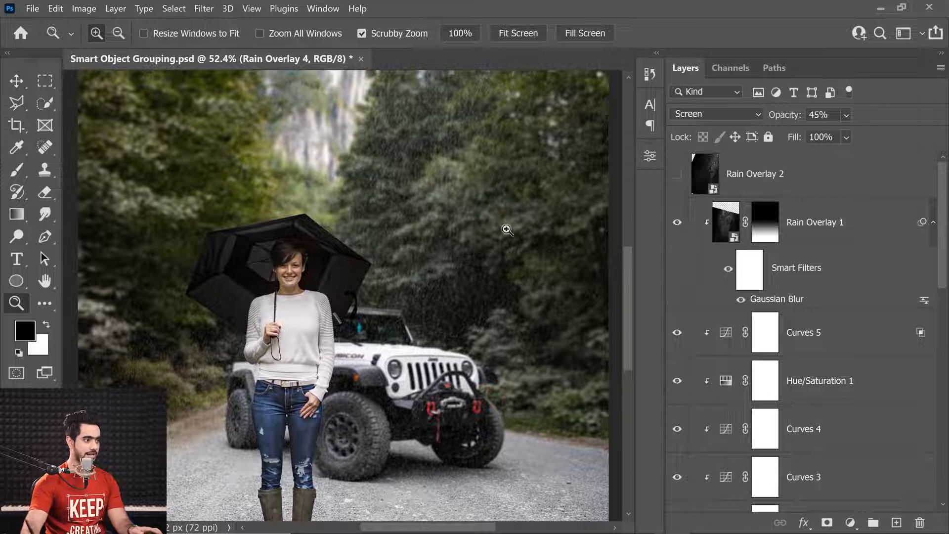
left_click(678, 174)
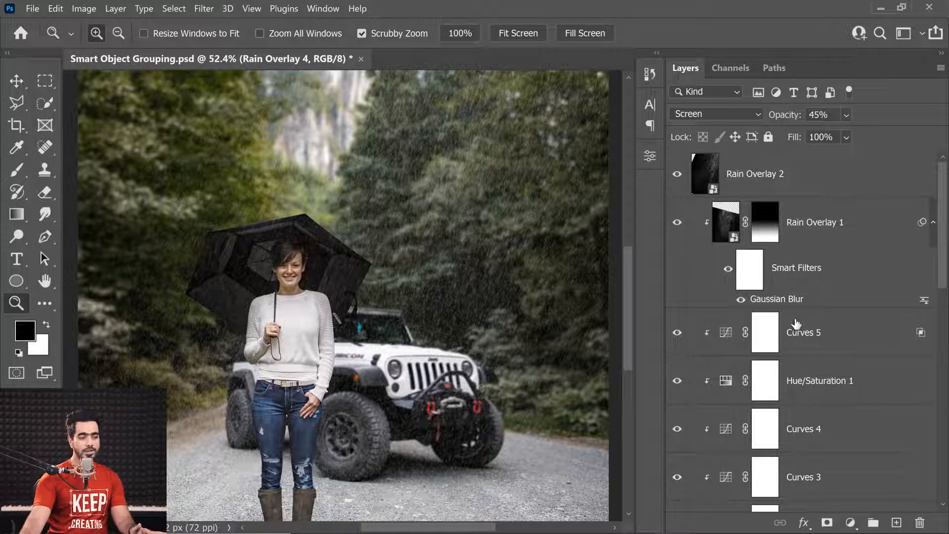
left_click(823, 231)
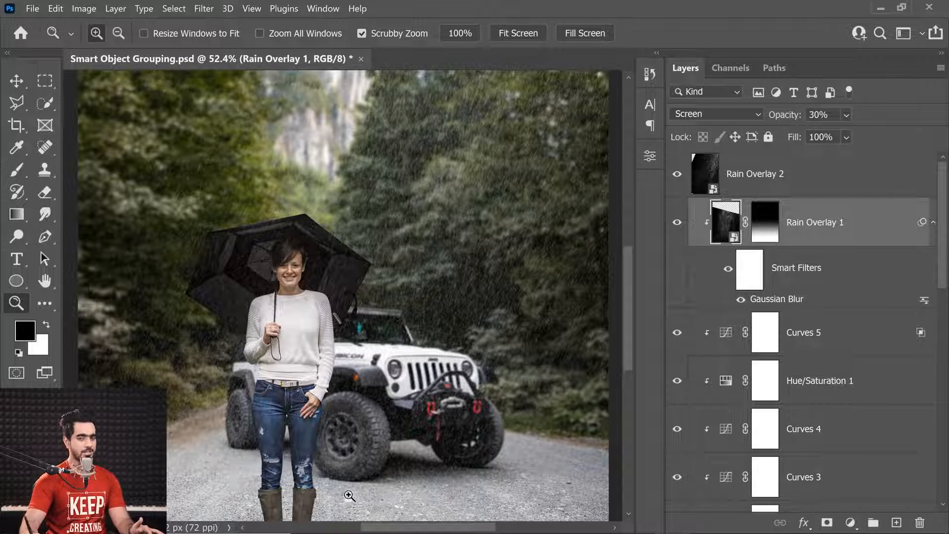
left_click_drag(942, 257, 934, 221)
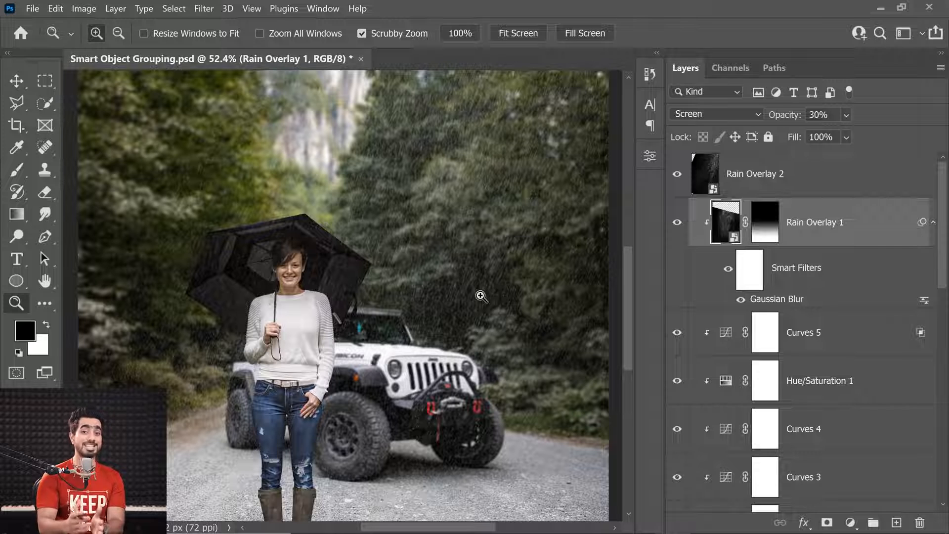
Add a blank layer above Rain Overlay 2, paint a white test stroke with the Brush tool and undo it
left_click(865, 196)
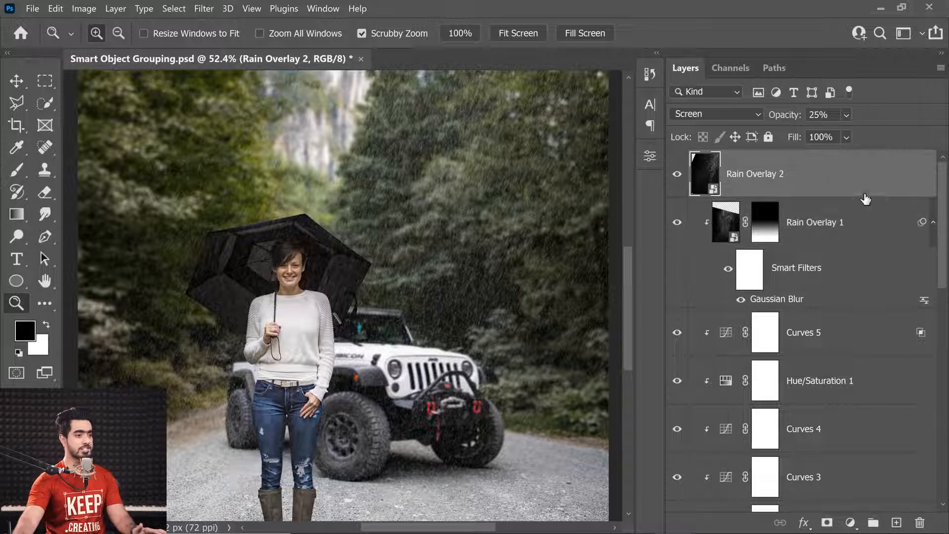
left_click(896, 523)
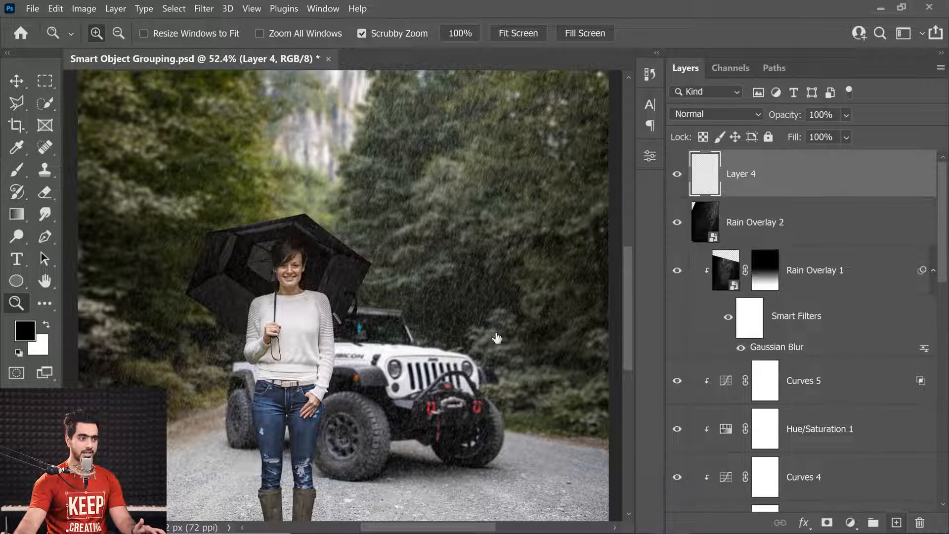
left_click(17, 170)
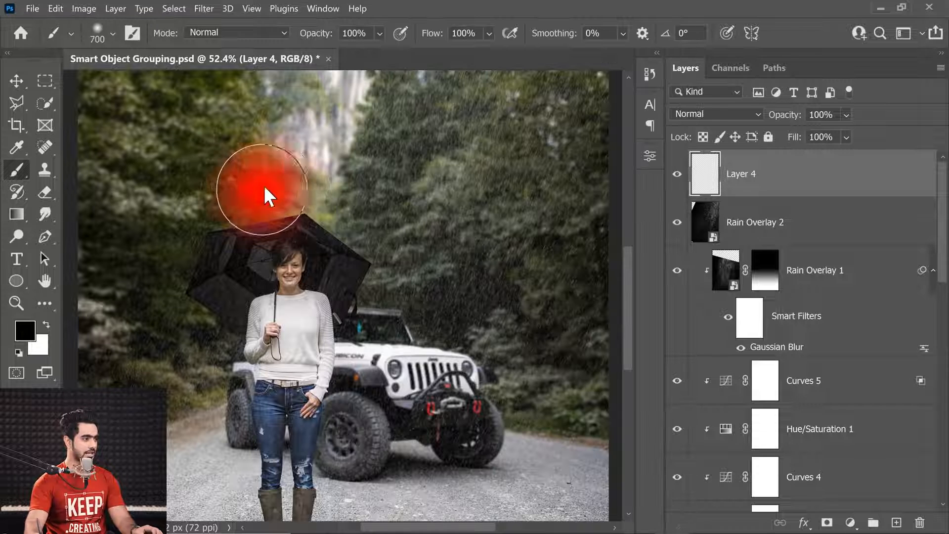
key("x")
mouse_move(254, 119)
left_mouse_down()
mouse_move(413, 159)
mouse_move(370, 394)
mouse_move(201, 463)
left_mouse_up()
key("ctrl+z")
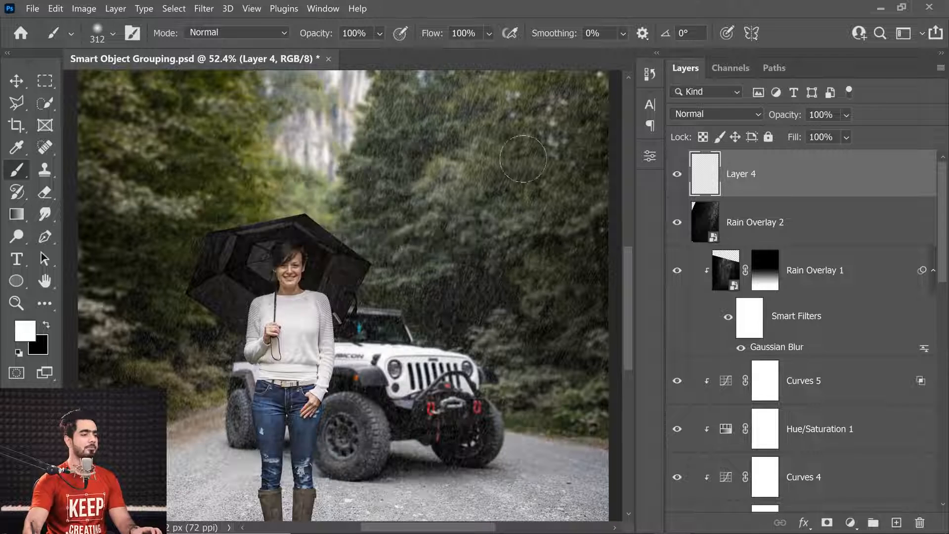
Group all layers from Rain Overlay 1 down to Layer 1 copy 2
left_click(810, 228)
scroll(934, 269, "down", 2)
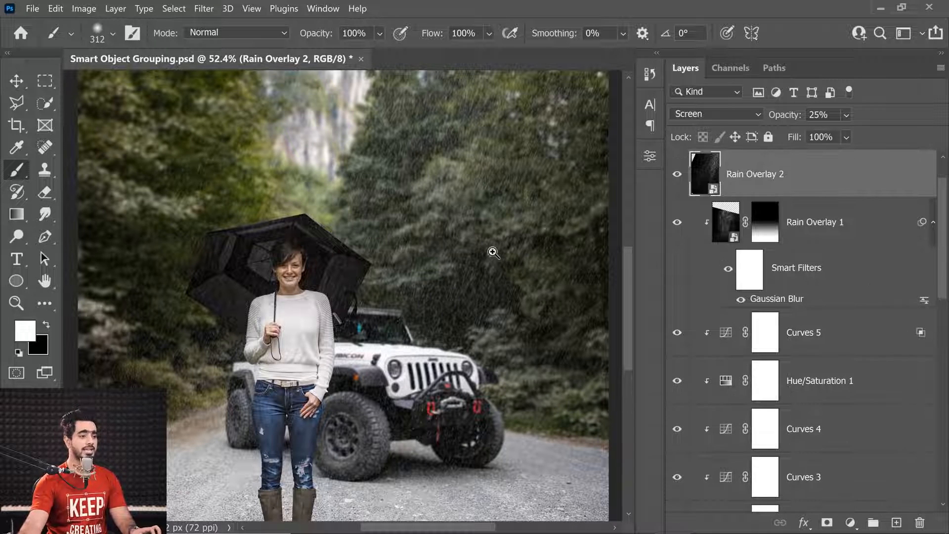
scroll(479, 257, "down", 3)
scroll(482, 286, "up", 2)
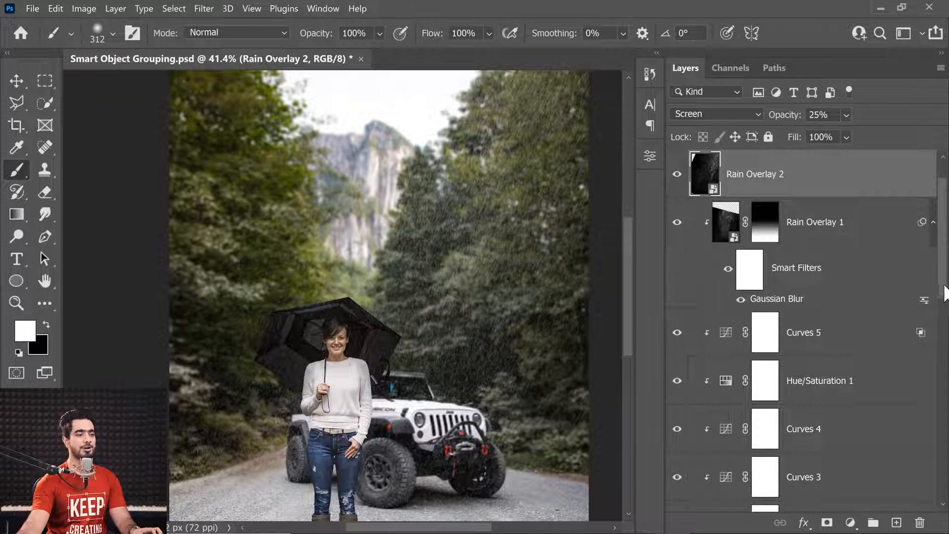
left_click(830, 232)
left_click_drag(932, 260, 926, 419)
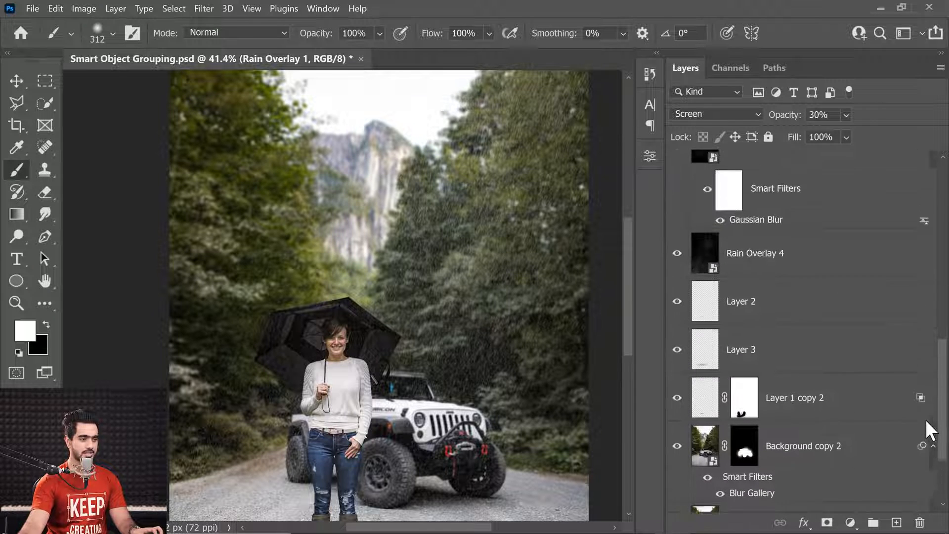
left_click(925, 410, "shift")
left_click_drag(942, 386, 930, 194)
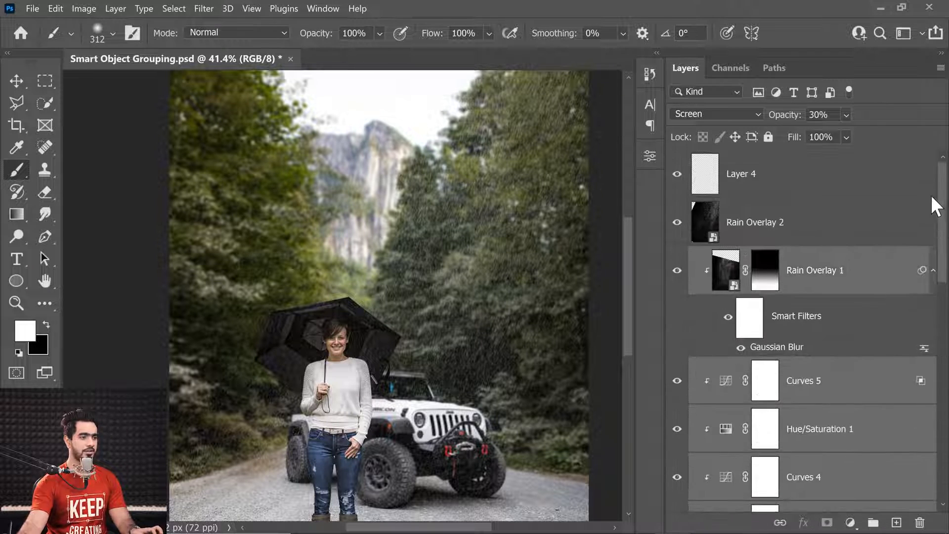
key("ctrl+g")
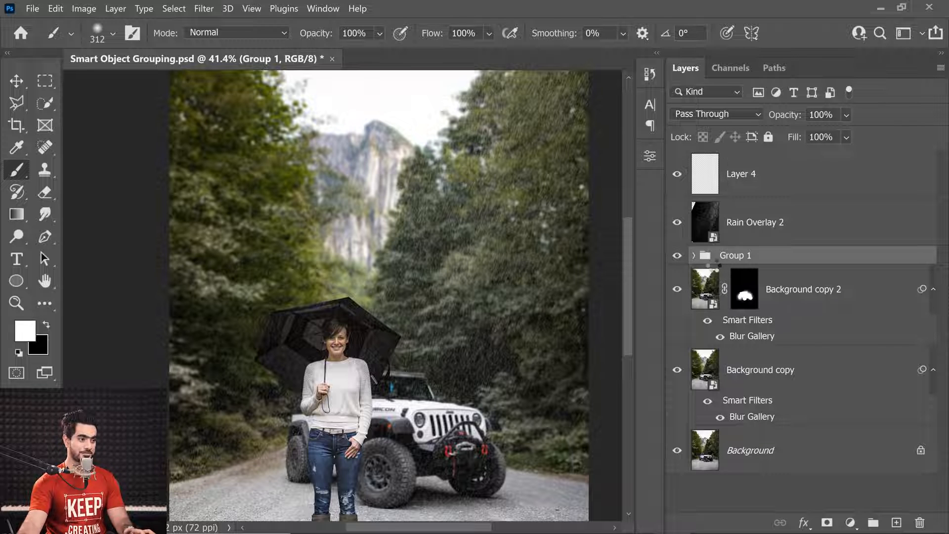
Duplicate Group 1, and try a white brush stroke on Layer 4 before undoing it
key("ctrl+j")
left_click(741, 188)
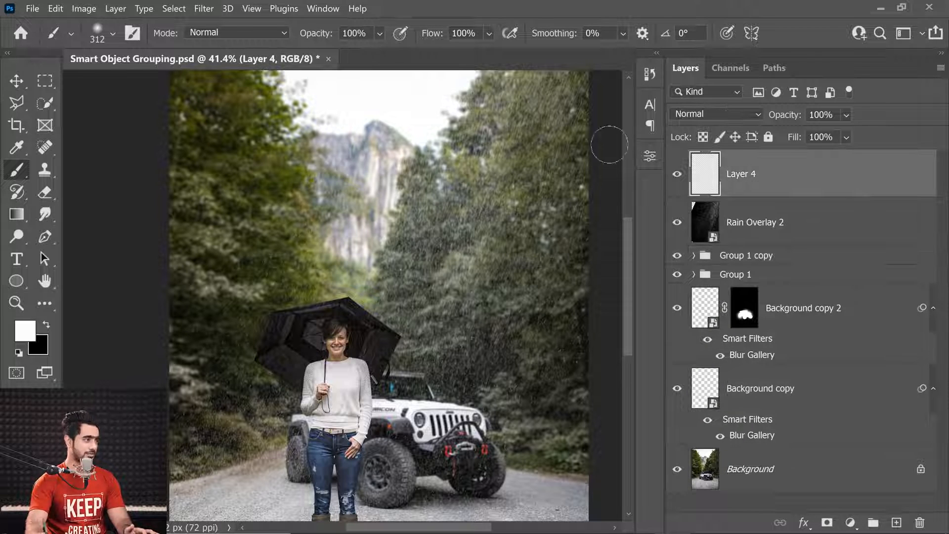
mouse_move(277, 146)
left_mouse_down()
mouse_move(534, 366)
mouse_move(487, 195)
mouse_move(470, 372)
left_mouse_up()
key("ctrl+z")
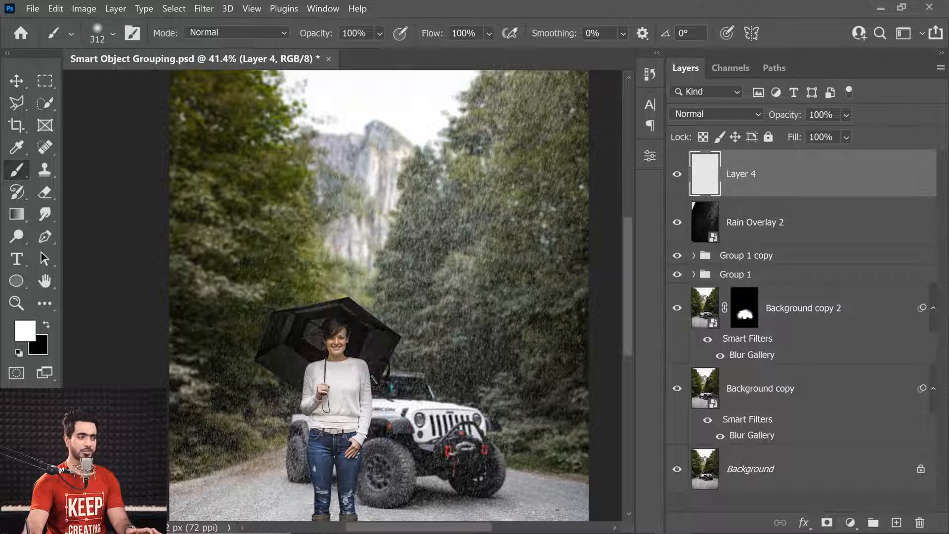
Expand Group 1 copy to examine the layers inside it, and collapse it again
left_click(694, 255)
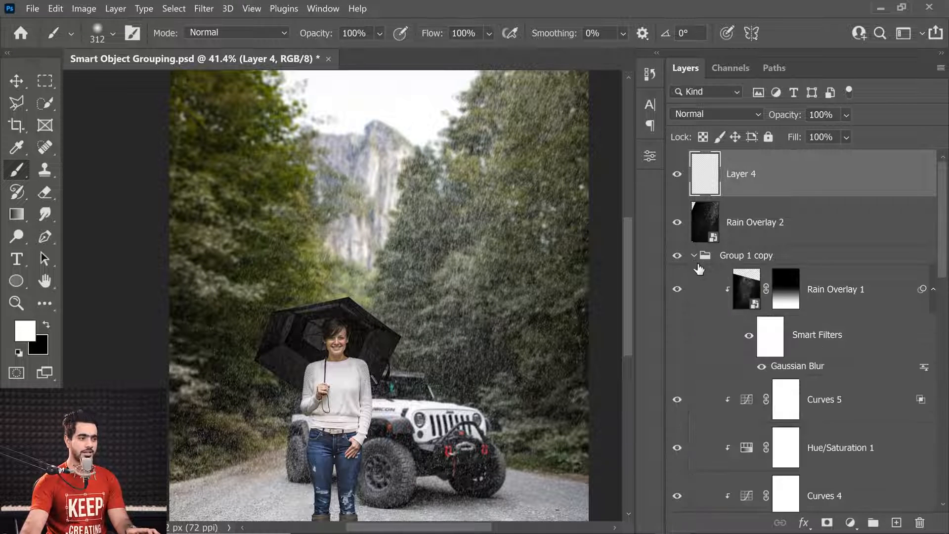
left_click(845, 294)
left_click(842, 411)
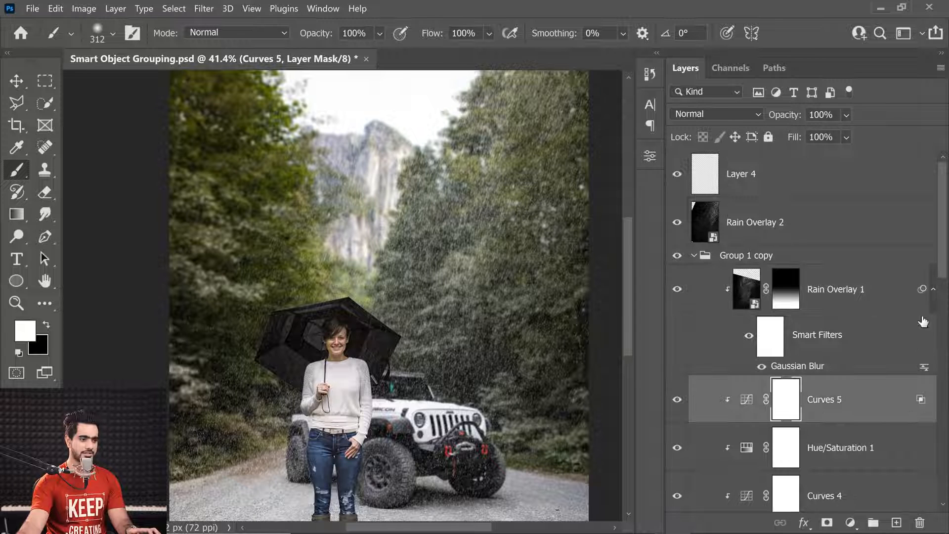
left_click(694, 255)
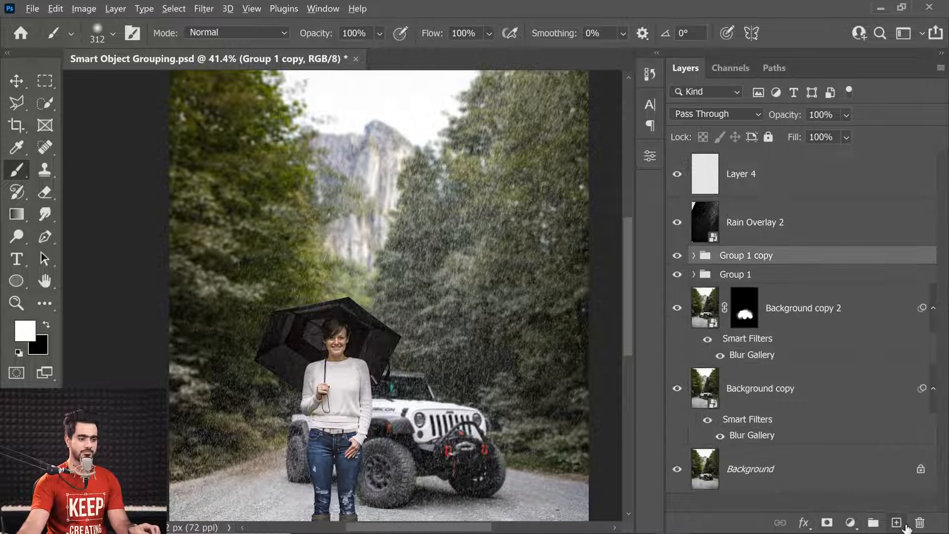
Stamp the visible image onto a new layer above Group 1 copy, and hide Rain Overlay 2 and Layer 4
key("ctrl+shift+alt+e")
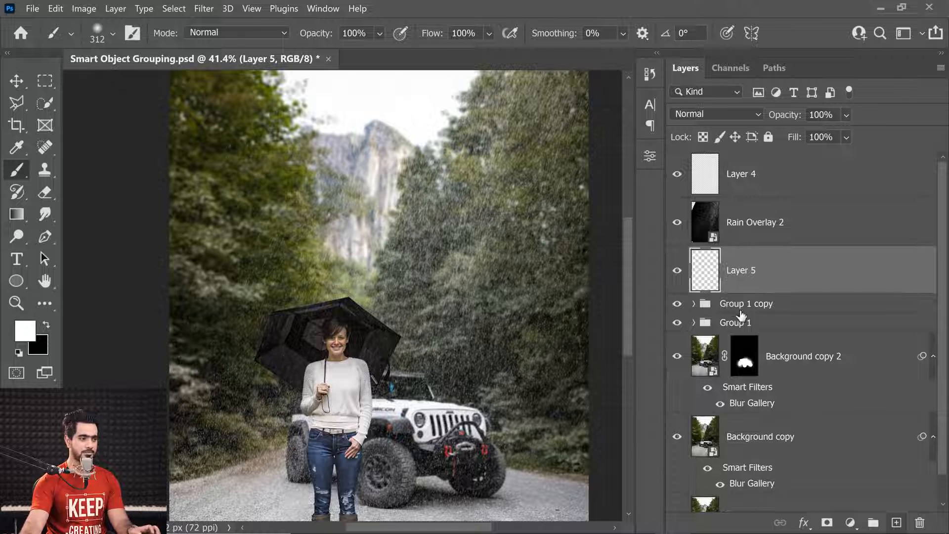
left_click(678, 222)
left_click(677, 174)
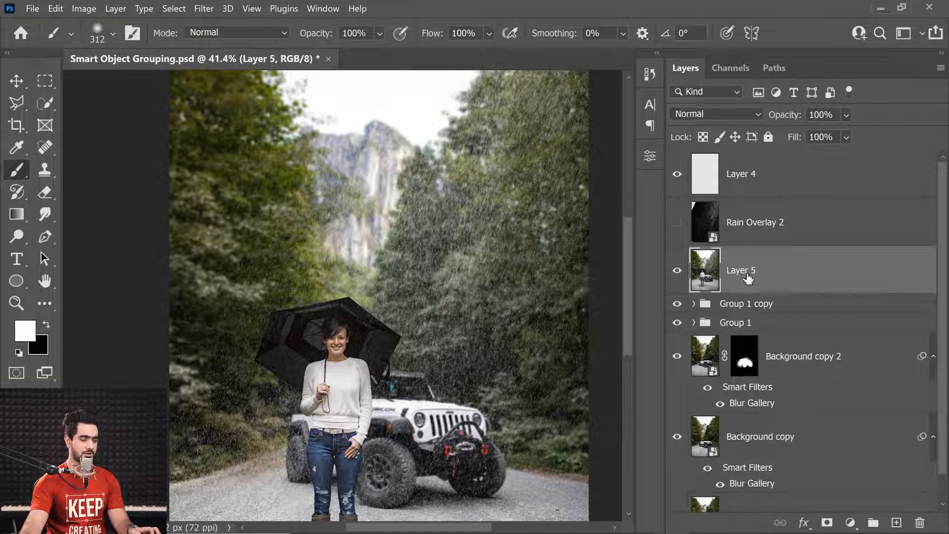
Duplicate the stamped Layer 5 sixteen times
key("ctrl+j")
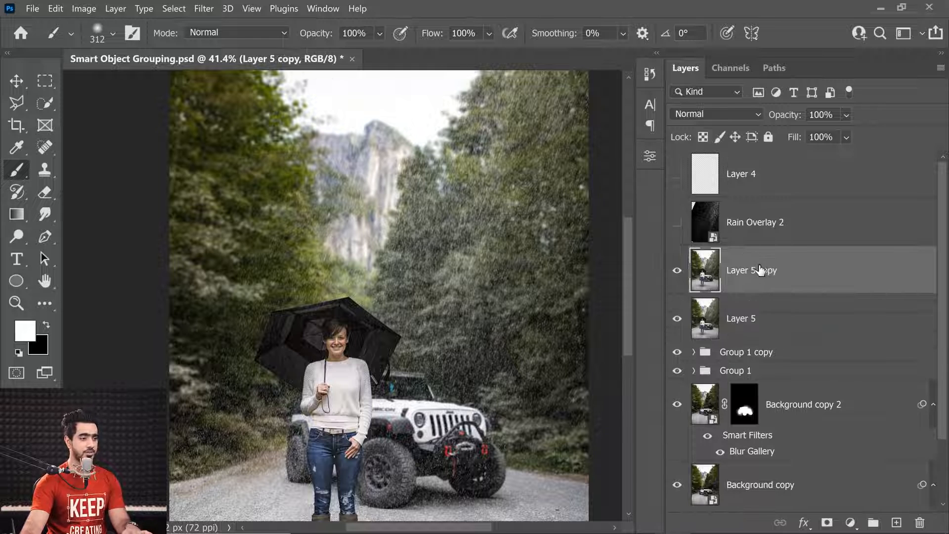
key("ctrl+j")
key("ctrl+j")
key("ctrl+j")
key("ctrl+j")
key("ctrl+j")
key("ctrl+j")
key("ctrl+j")
key("ctrl+j")
key("ctrl+j")
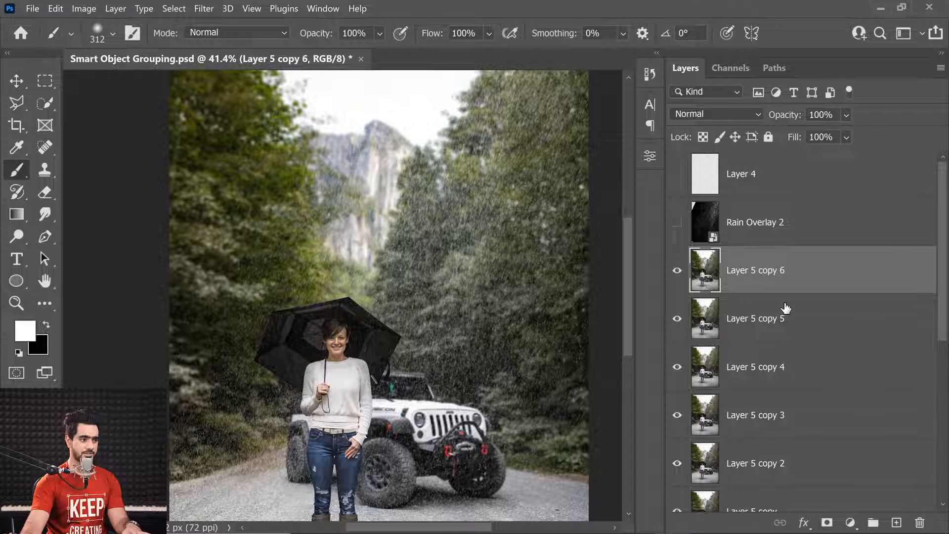
key("ctrl+j")
key("ctrl+j")
key("ctrl+j")
key("ctrl+j")
key("ctrl+j")
key("ctrl+j")
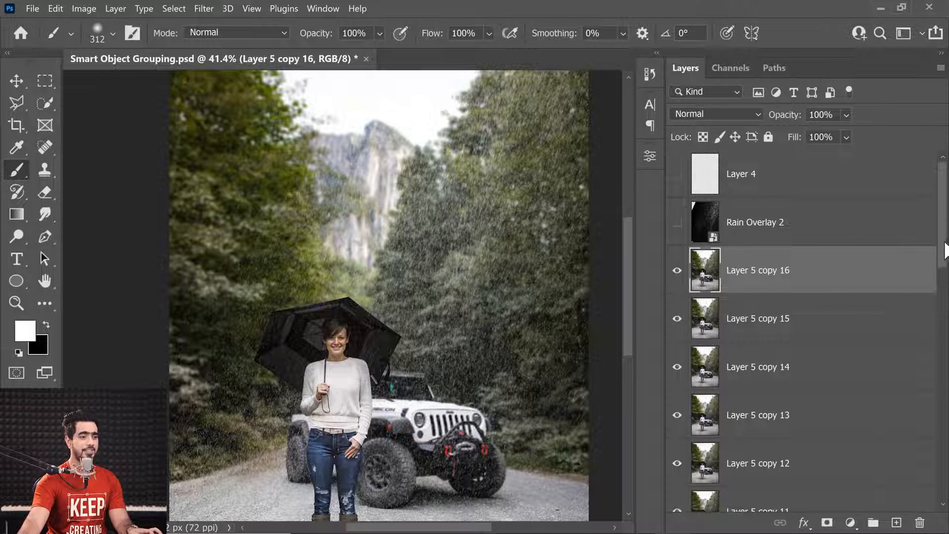
Group Layer 5 with all of its copies and duplicate the new group three times
left_click_drag(942, 269, 916, 441)
left_click(820, 366, "shift")
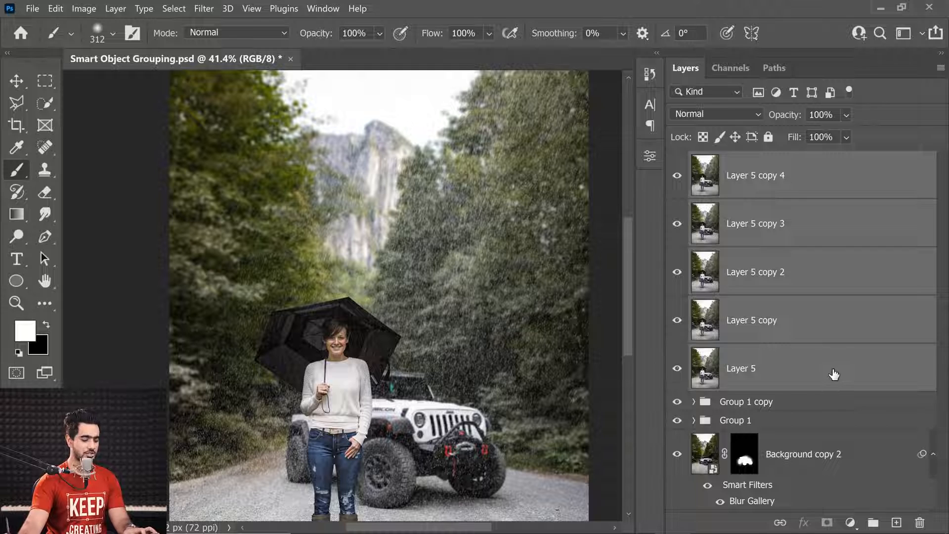
key("ctrl+g")
key("ctrl+j")
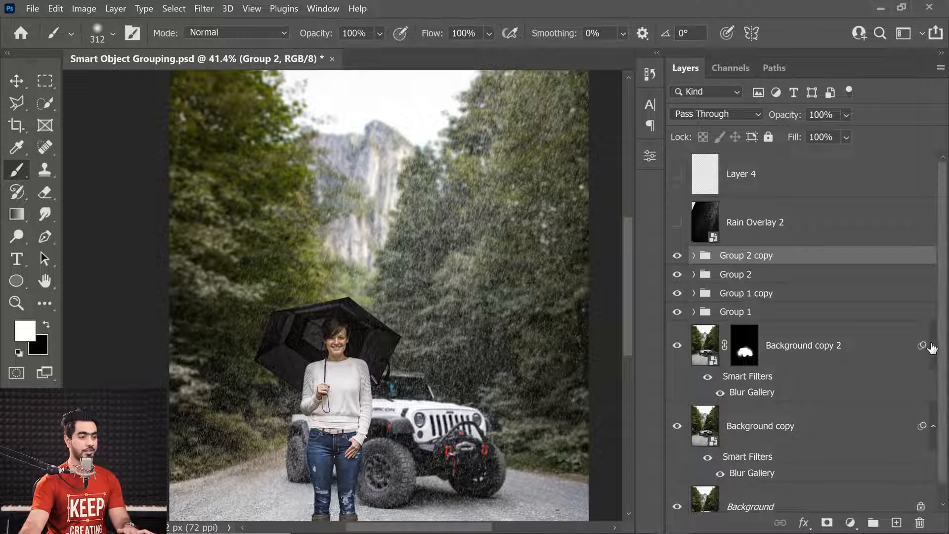
key("ctrl+j")
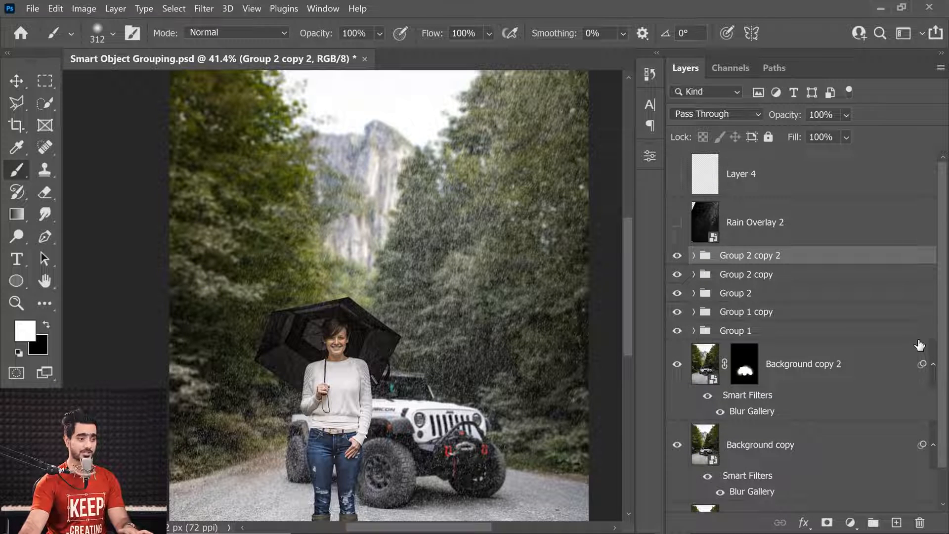
key("ctrl+j")
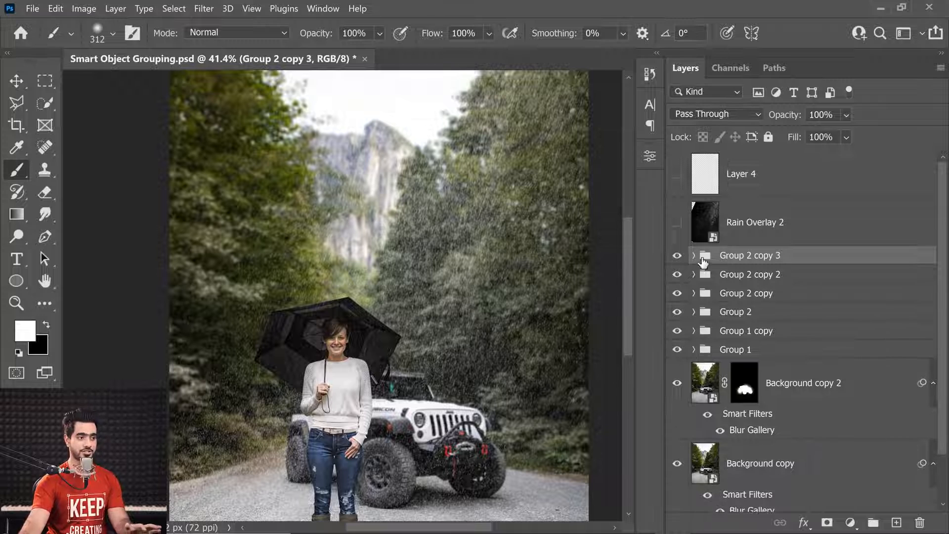
Make Layer 4 visible and paint several freehand white brush strokes on it across the mountain and trees
left_click(742, 169)
left_click(677, 176)
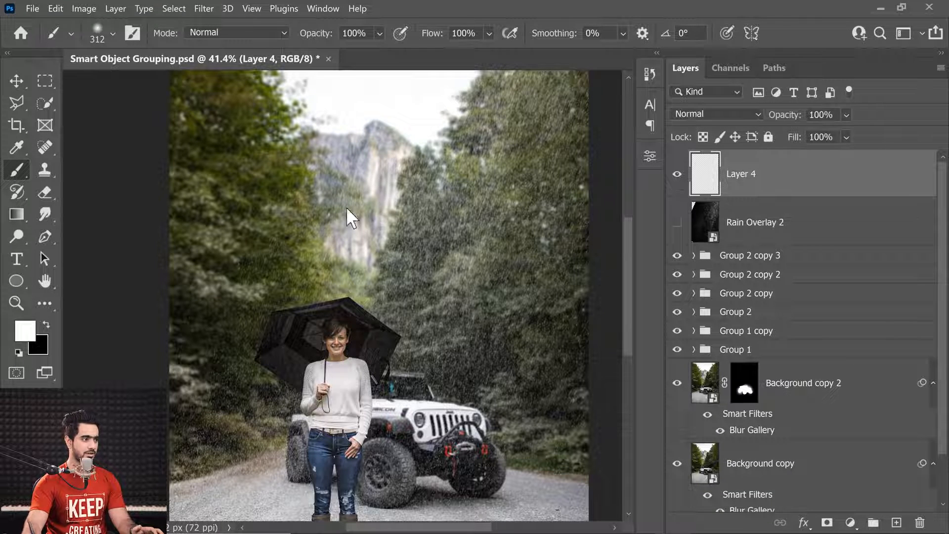
left_click_drag(401, 190, 376, 198)
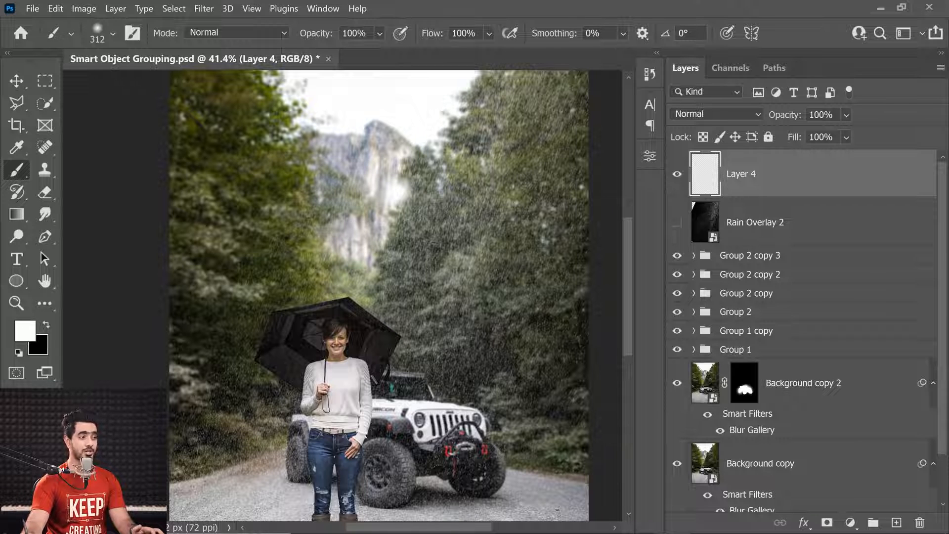
left_click_drag(277, 250, 410, 228)
left_click_drag(403, 294, 563, 326)
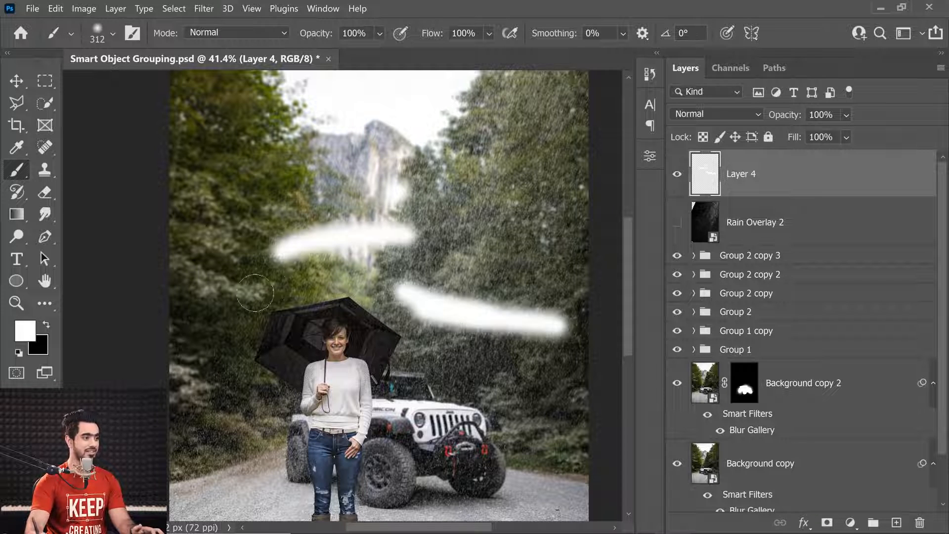
left_click_drag(472, 277, 331, 313)
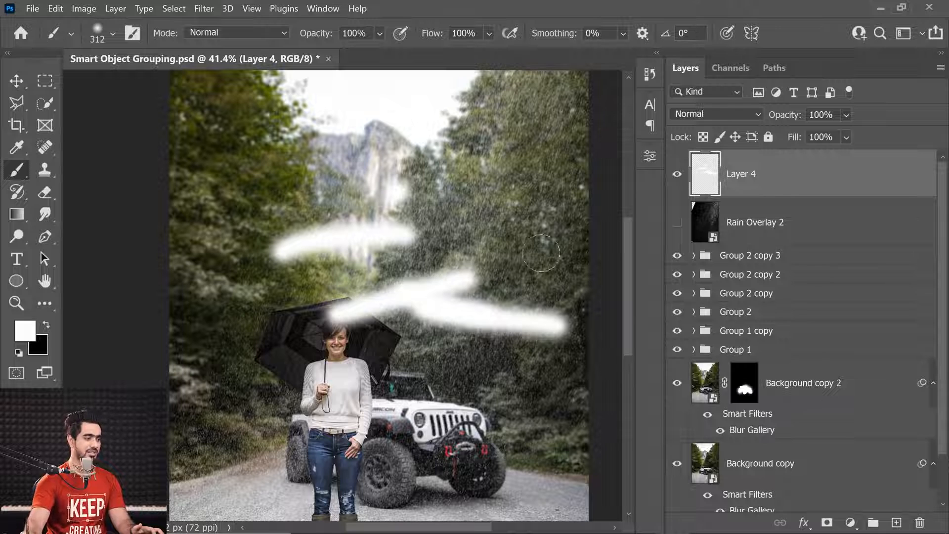
left_click_drag(532, 127, 590, 247)
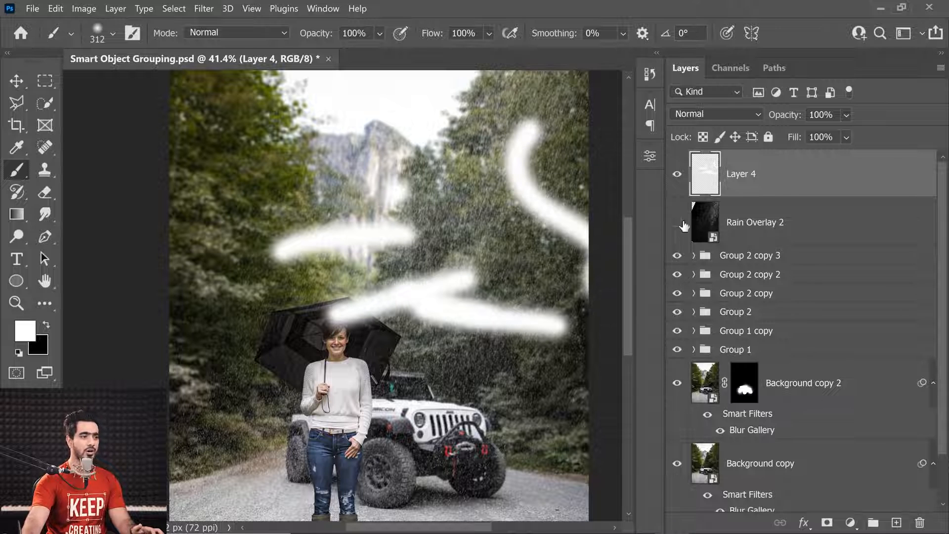
Expand Group 2 copy 3 to examine its layers, and collapse it again
left_click(737, 253)
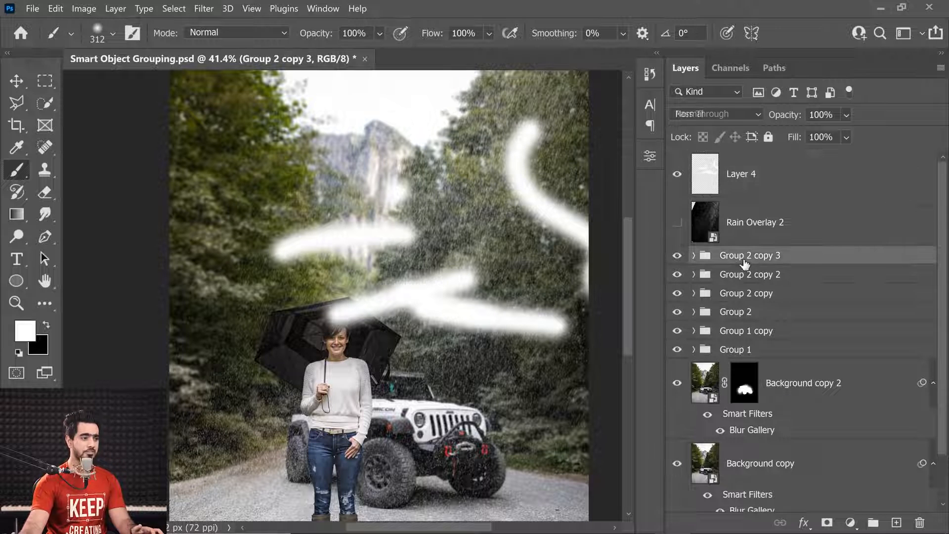
left_click(694, 255)
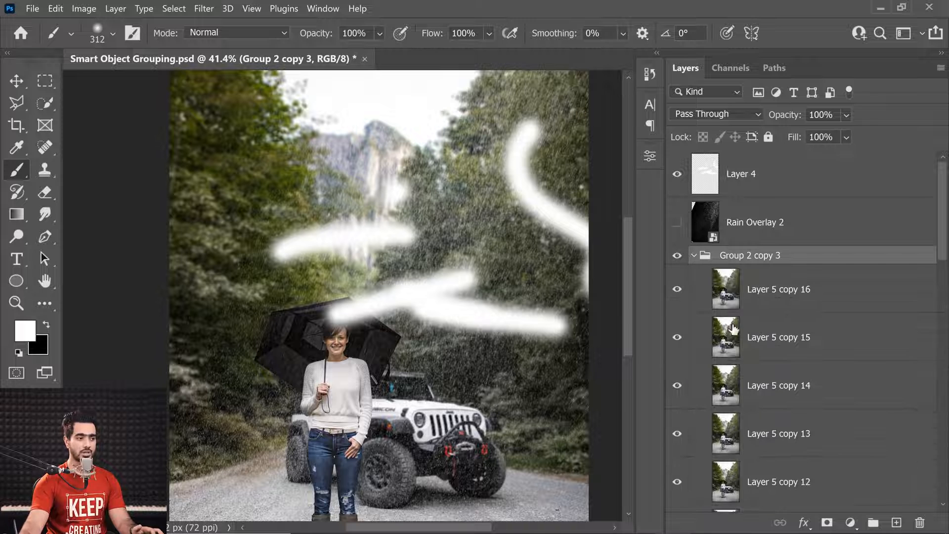
scroll(942, 260, "down", 1)
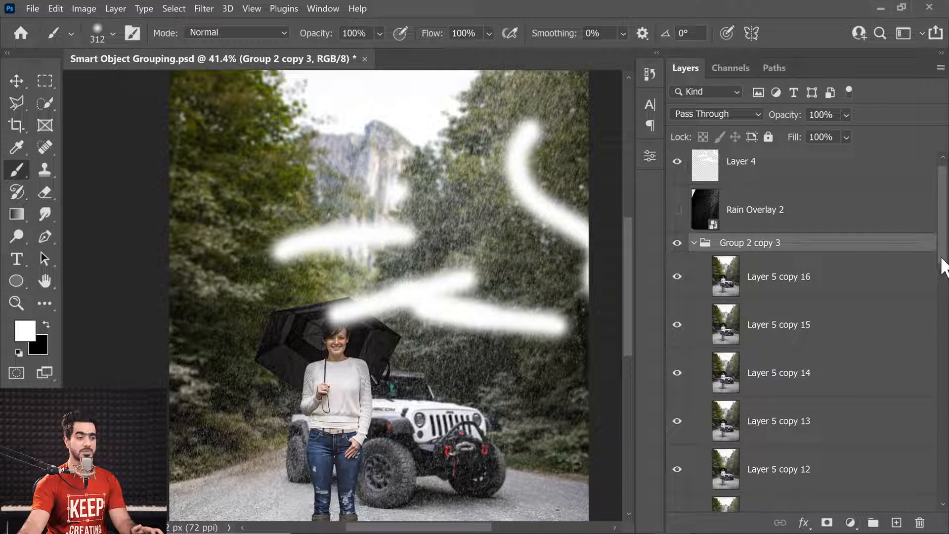
left_click(694, 242)
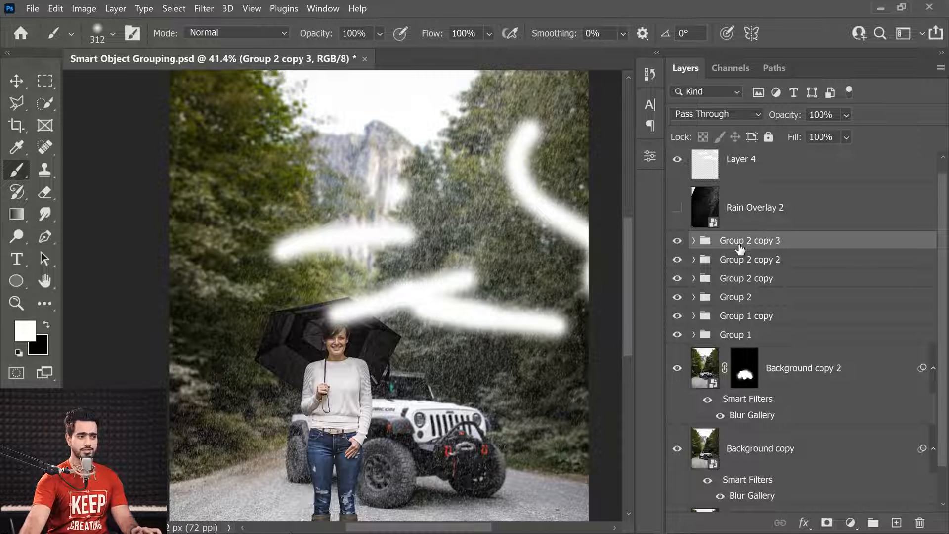
Convert the six groups from Group 2 copy 3 down to Group 1 into a single smart object
left_click(780, 341, "shift")
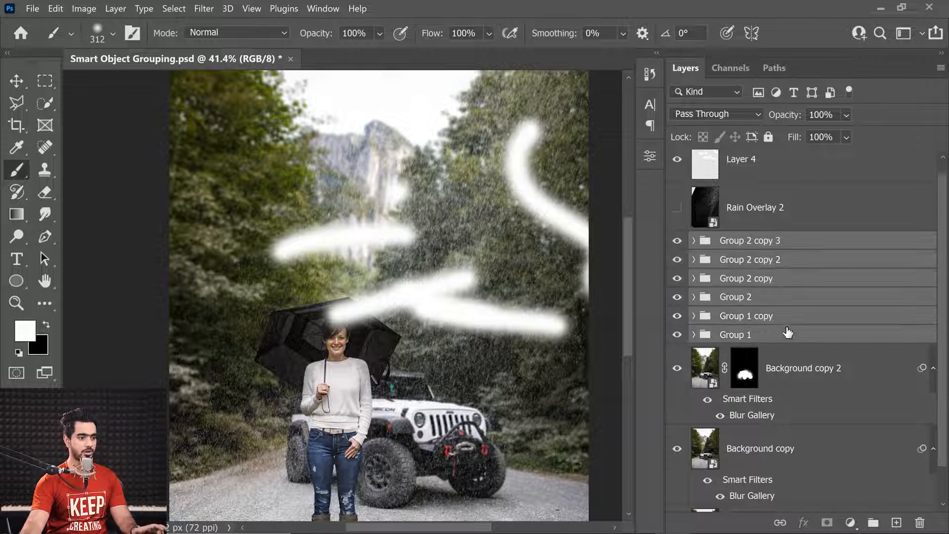
right_click(810, 297)
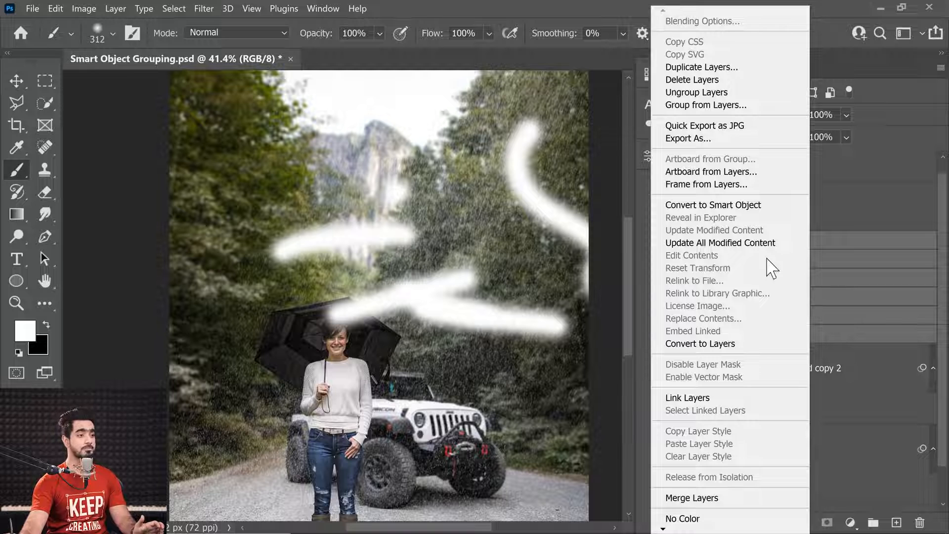
left_click(727, 205)
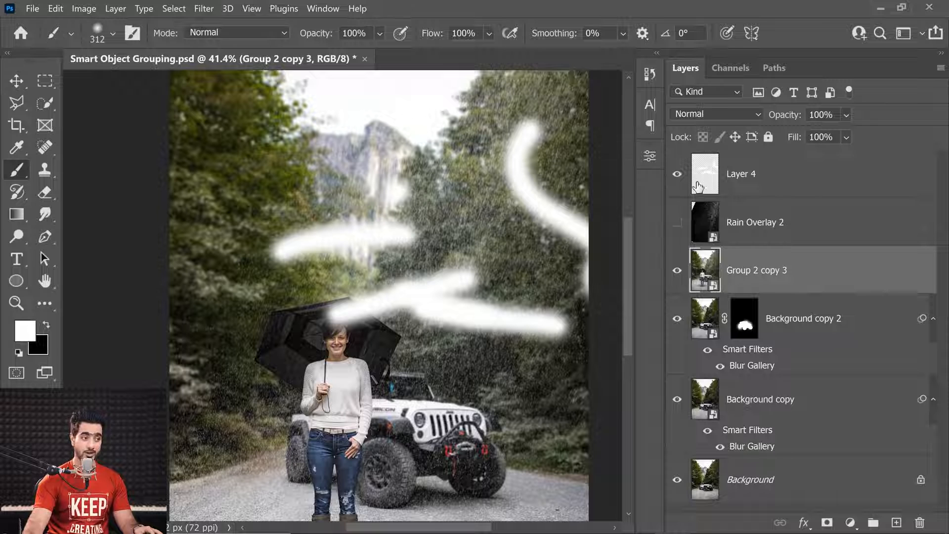
Hide Layer 4 with the white brush strokes and make it the active layer
left_click(677, 174)
left_click(762, 176)
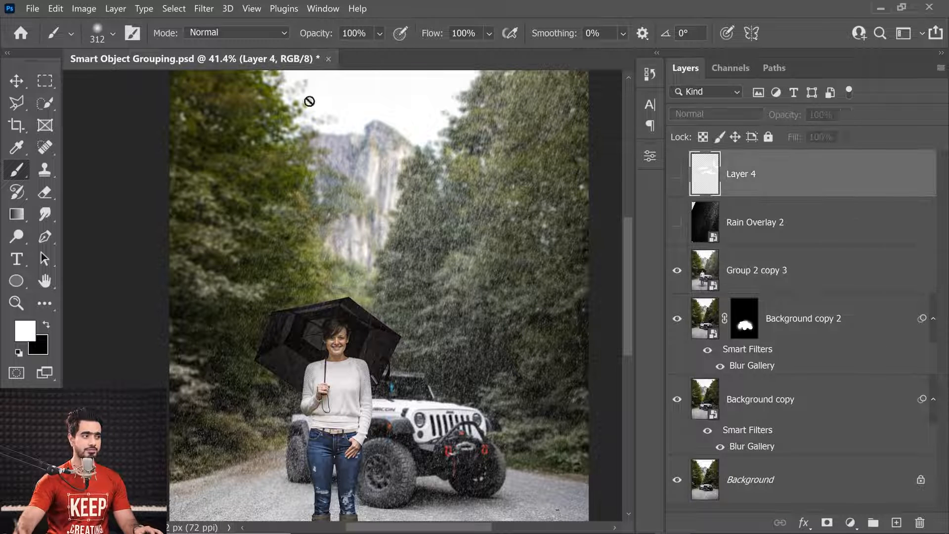
Paint freehand white brush strokes on a new layer above Layer 4, and delete that new layer
left_click(896, 522)
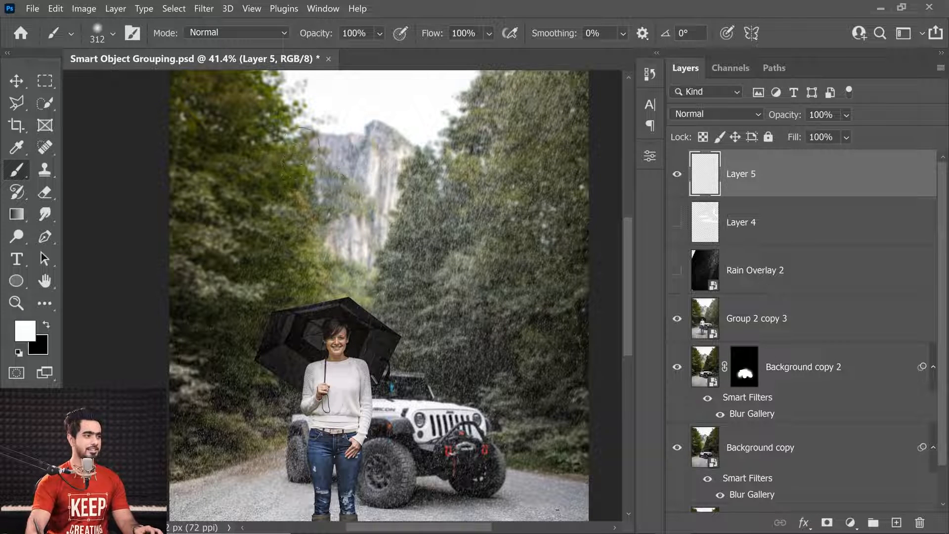
mouse_move(346, 141)
left_mouse_down()
mouse_move(424, 318)
mouse_move(277, 232)
mouse_move(296, 489)
mouse_move(173, 435)
left_mouse_up()
mouse_move(210, 232)
left_mouse_down()
mouse_move(381, 158)
mouse_move(516, 131)
left_mouse_up()
left_click_drag(847, 170, 920, 523)
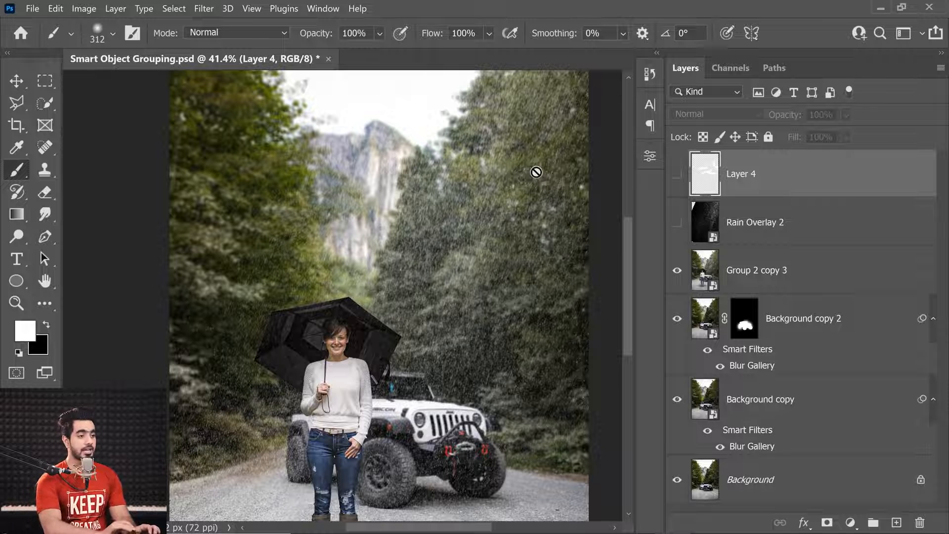
Open the contents of the Group 2 copy 3 smart object and examine the layers inside its Group 2 copy 3 and Group 1 copy groups
key("ctrl+0")
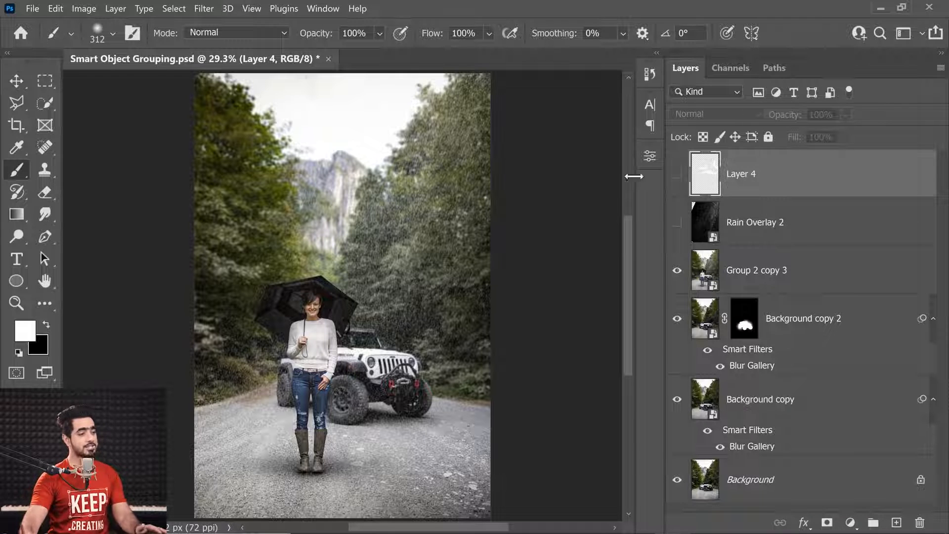
left_click(705, 270)
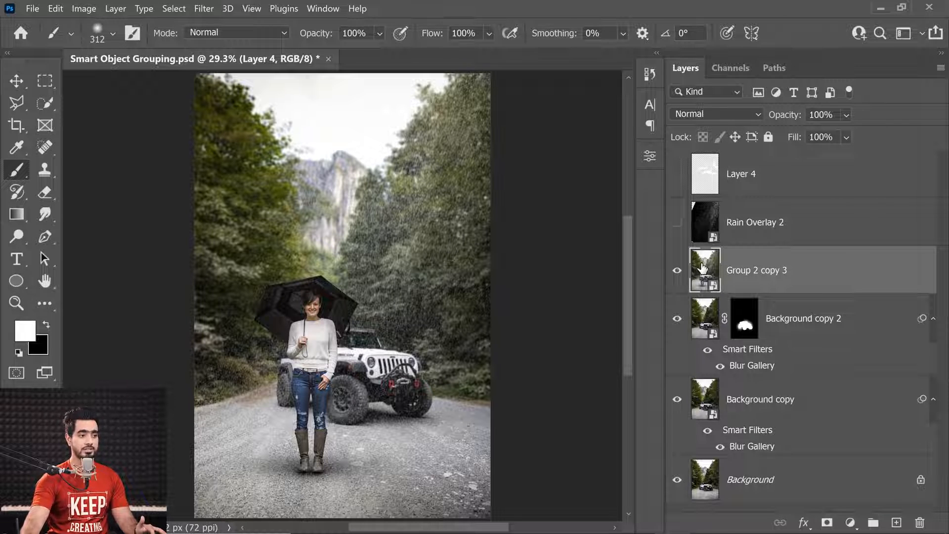
double_click(705, 271)
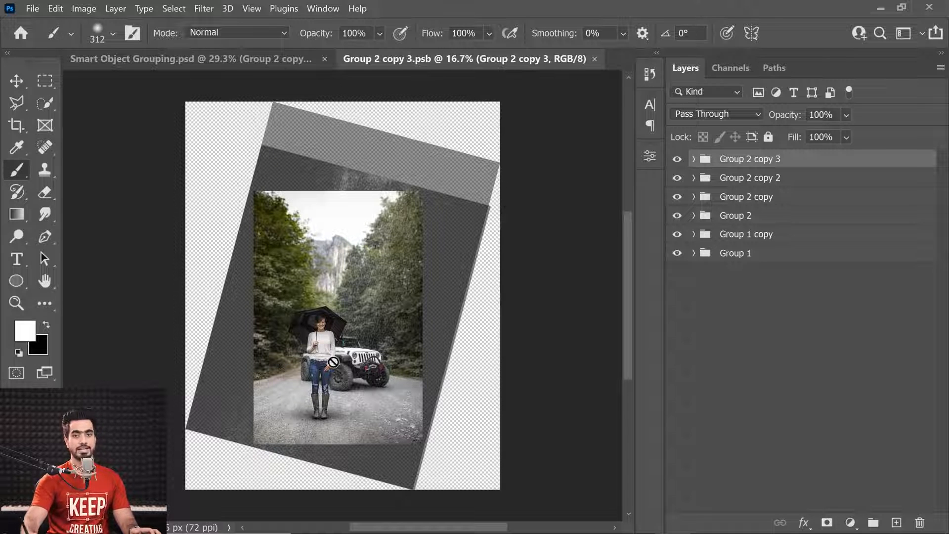
left_click(694, 160)
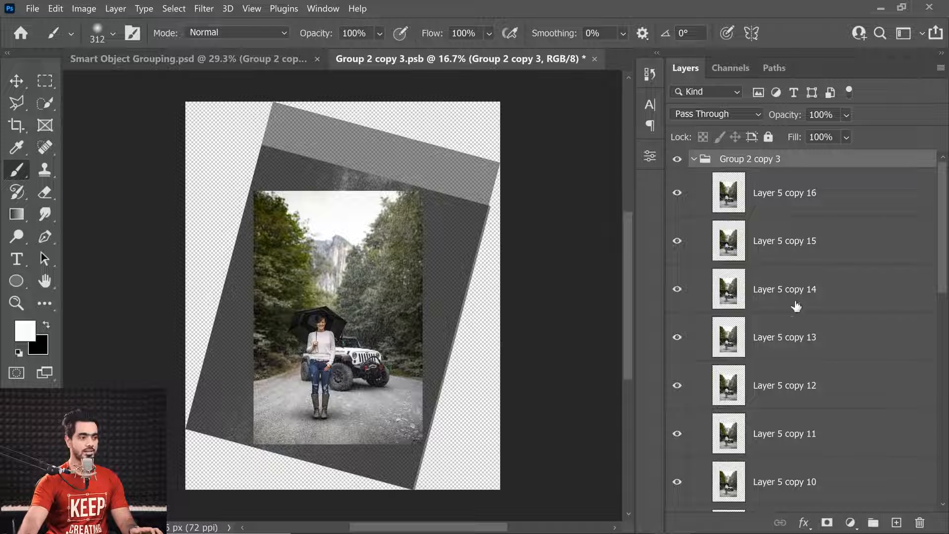
left_click_drag(943, 255, 919, 473)
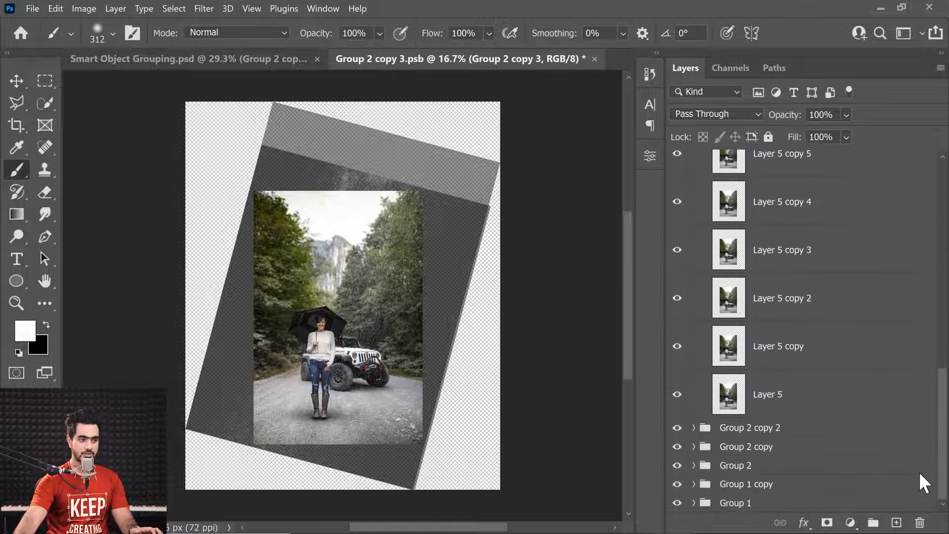
left_click(693, 484)
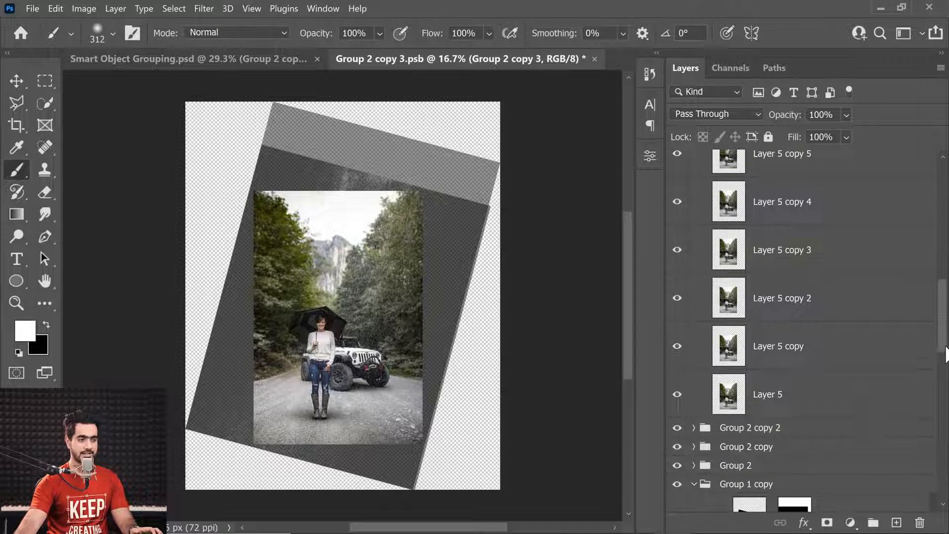
scroll(920, 410, "down", 5)
scroll(927, 407, "down", 2)
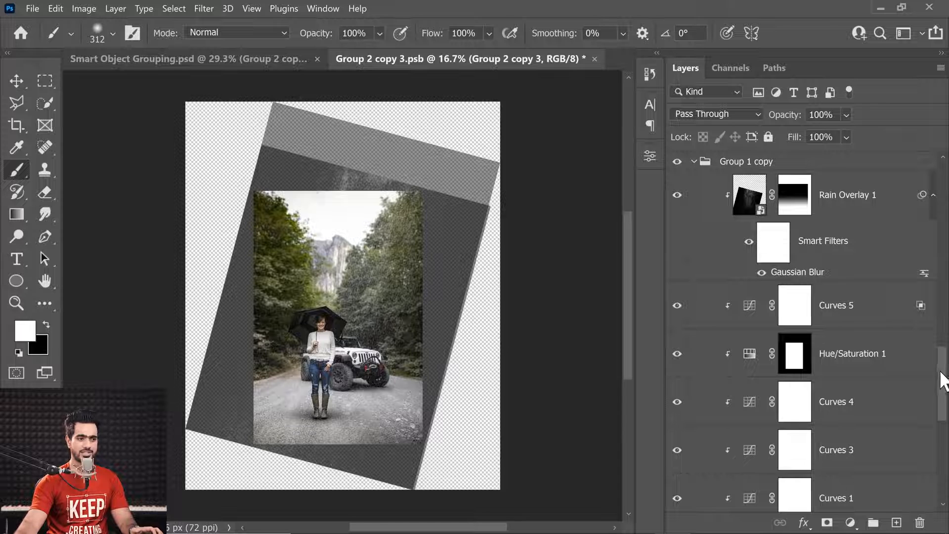
left_click_drag(941, 381, 736, 159)
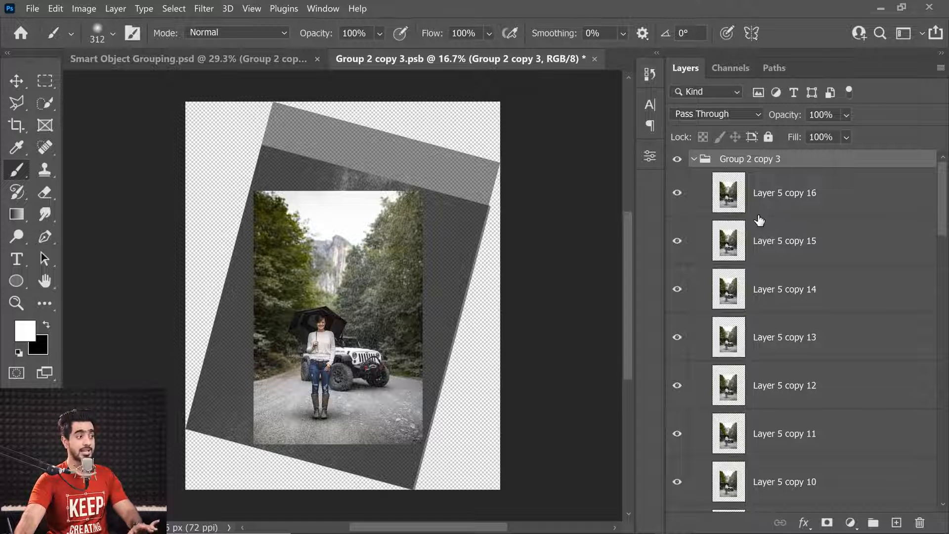
Close Group 2 copy 3.psb without saving and return to the main composite
left_click(275, 58)
left_click(595, 59)
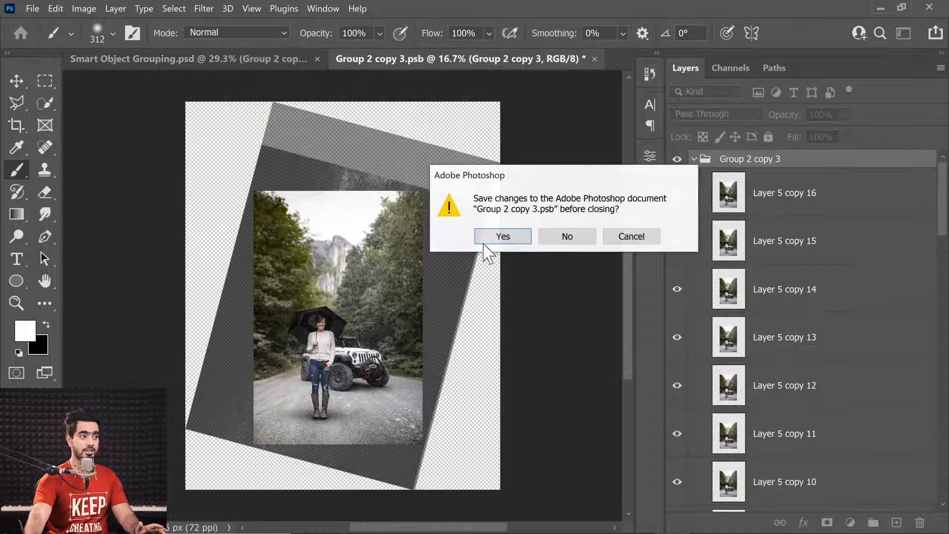
left_click(561, 241)
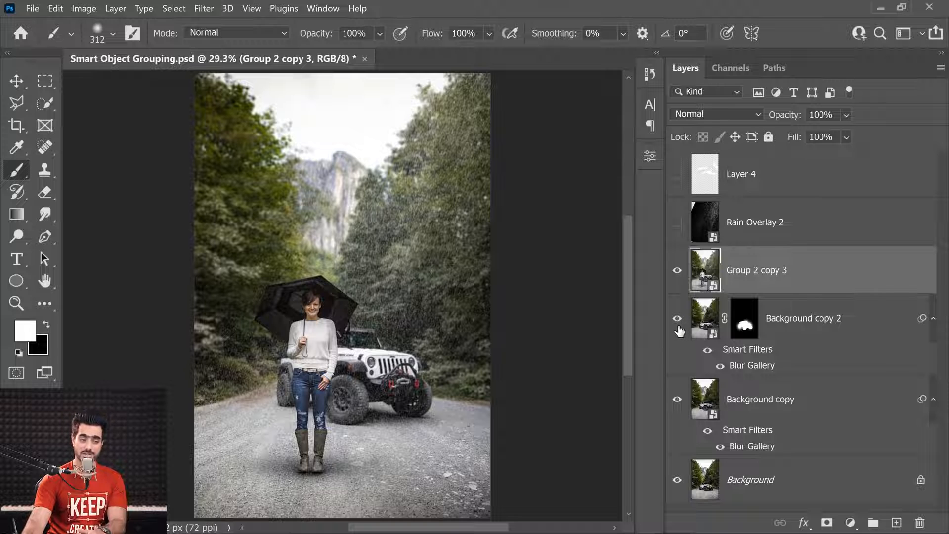
Convert the Group 2 copy 3 smart object back to layers, and check the groups inside the resulting smart object group
right_click(890, 272)
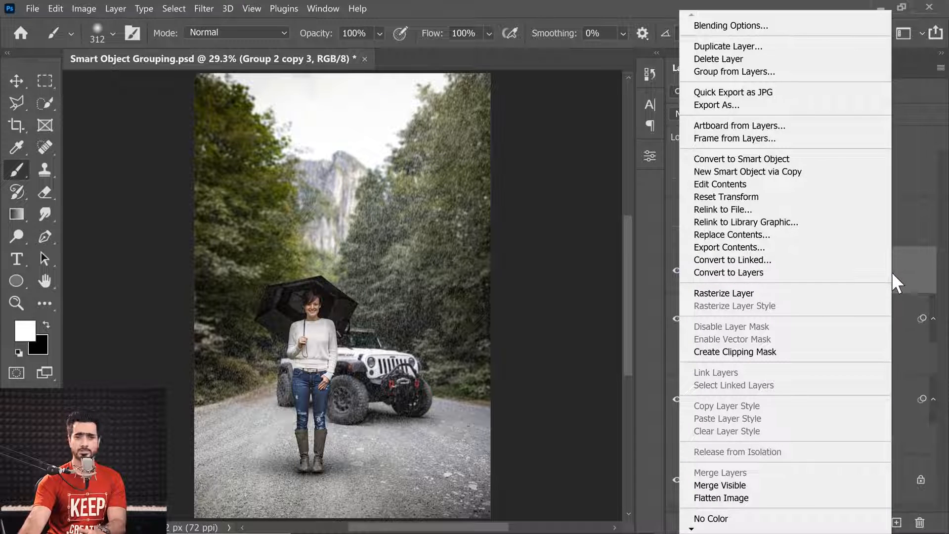
left_click(844, 274)
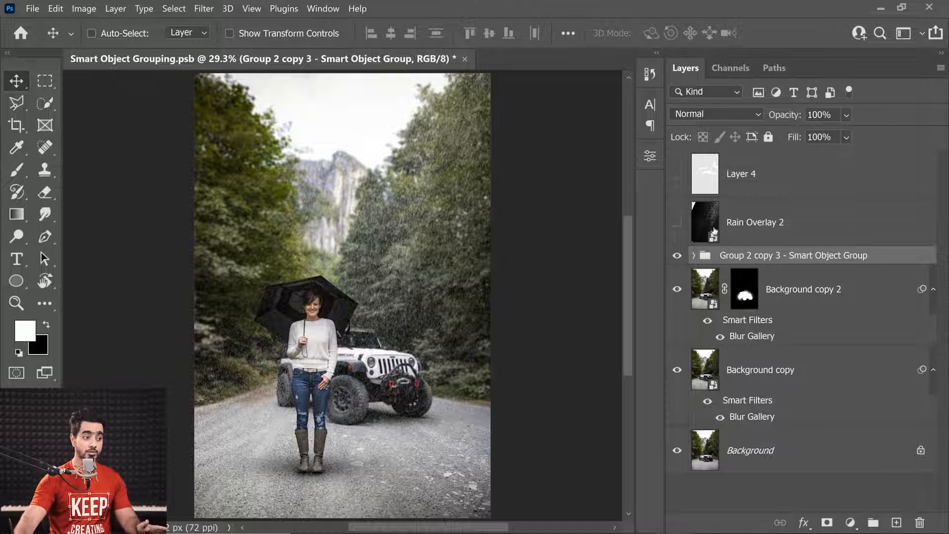
left_click(694, 256)
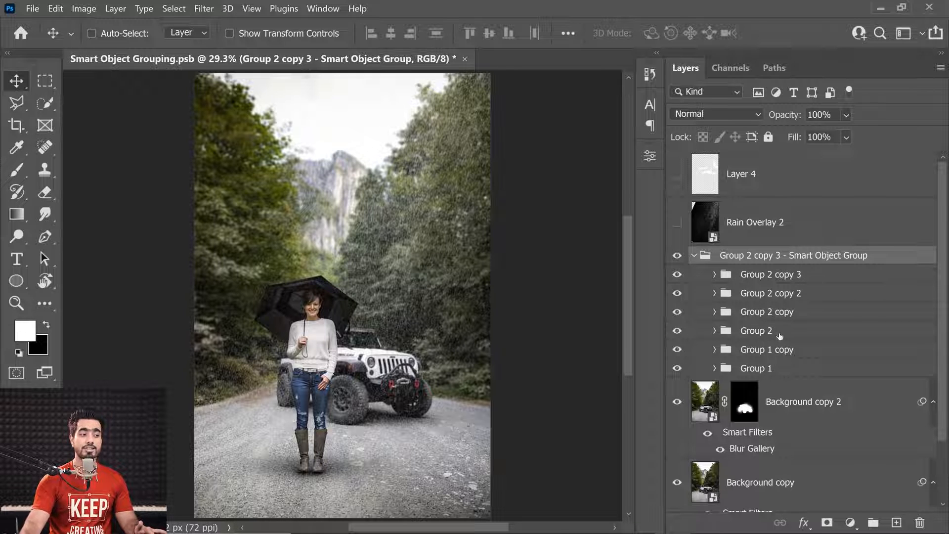
left_click(694, 256)
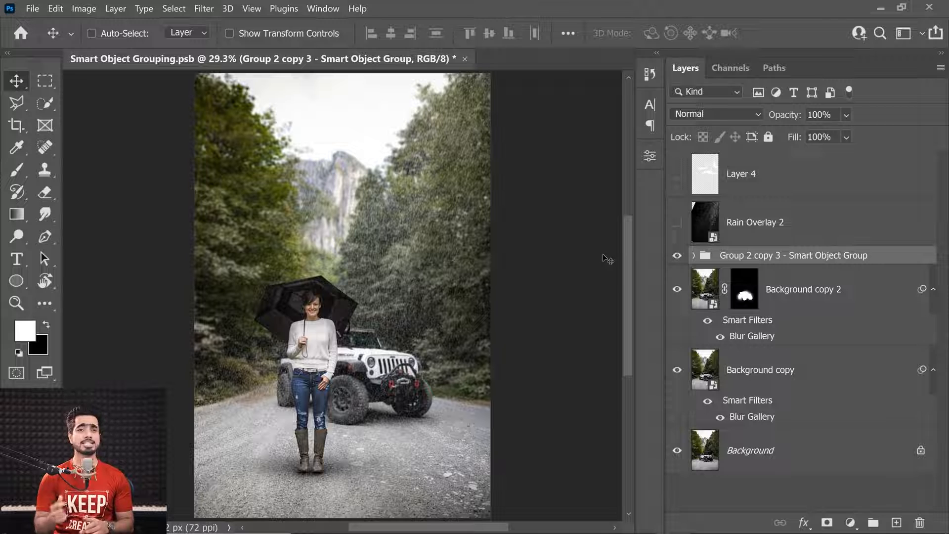
In Smart Object Grouping.psd, convert the Subject layer and its clipped adjustments up to Curves 5 into one smart object
key("ctrl+Tab")
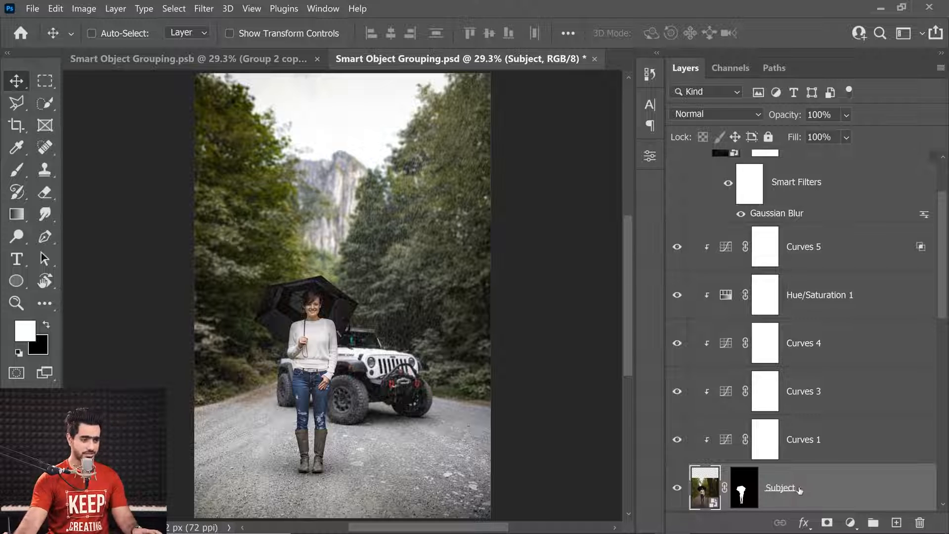
left_click(830, 250, "shift")
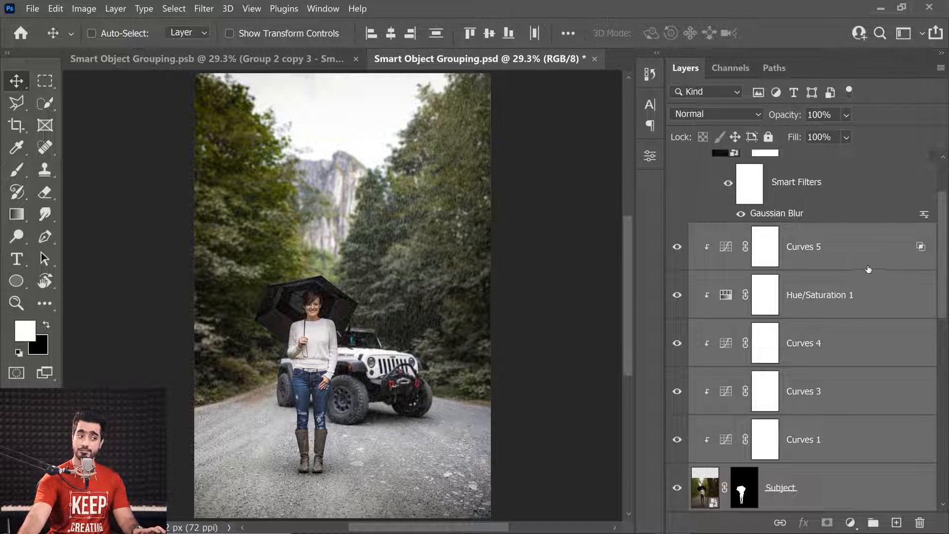
right_click(875, 251)
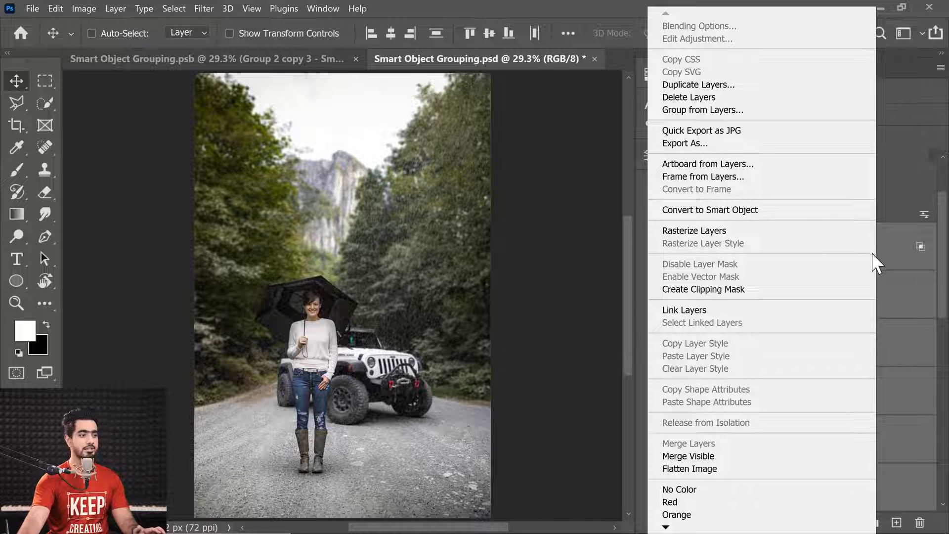
left_click(760, 210)
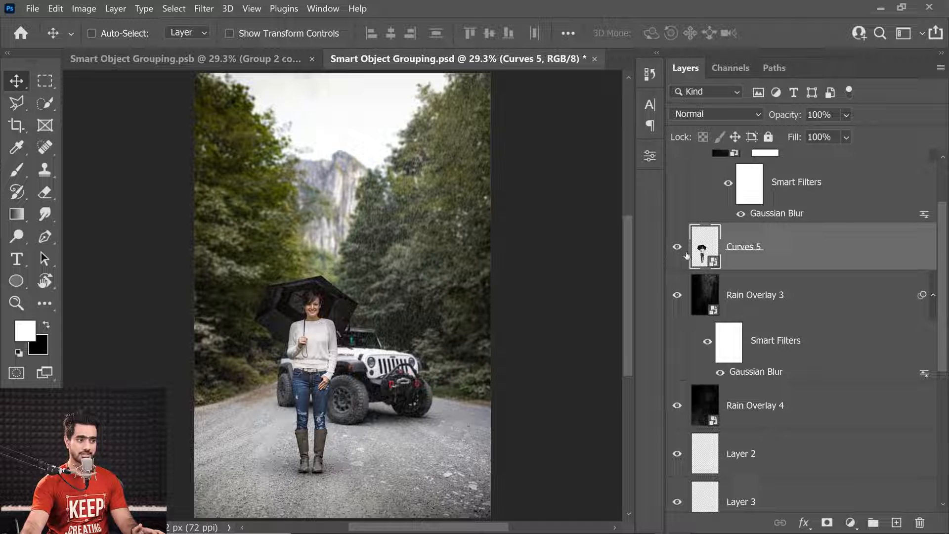
Look through the remaining layers and open the contents of the Curves 5 smart object
left_click_drag(941, 336, 923, 472)
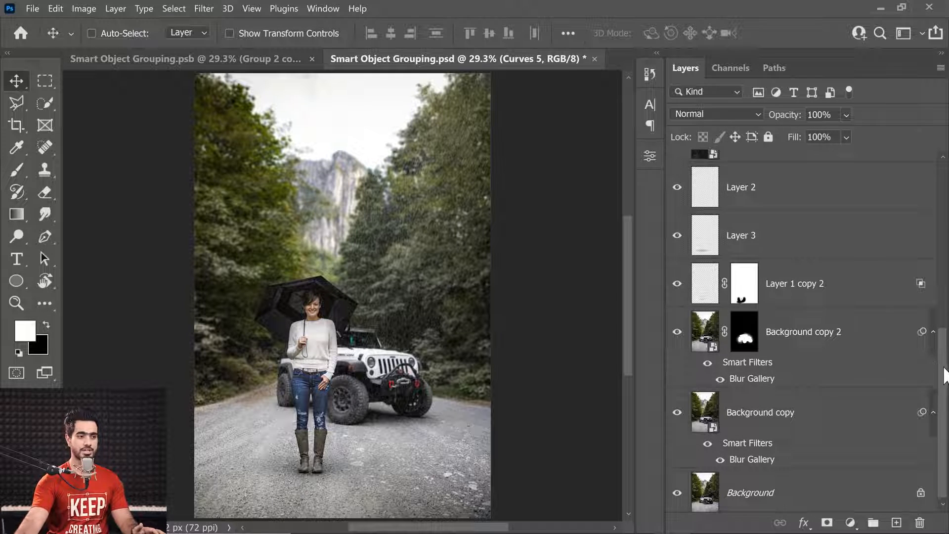
left_click_drag(944, 375, 872, 316)
left_click_drag(944, 343, 906, 226)
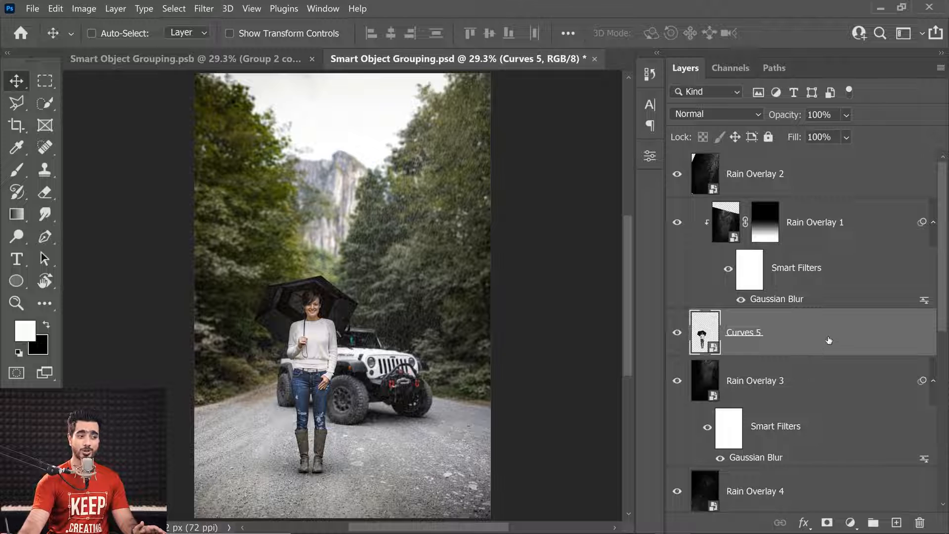
double_click(707, 334)
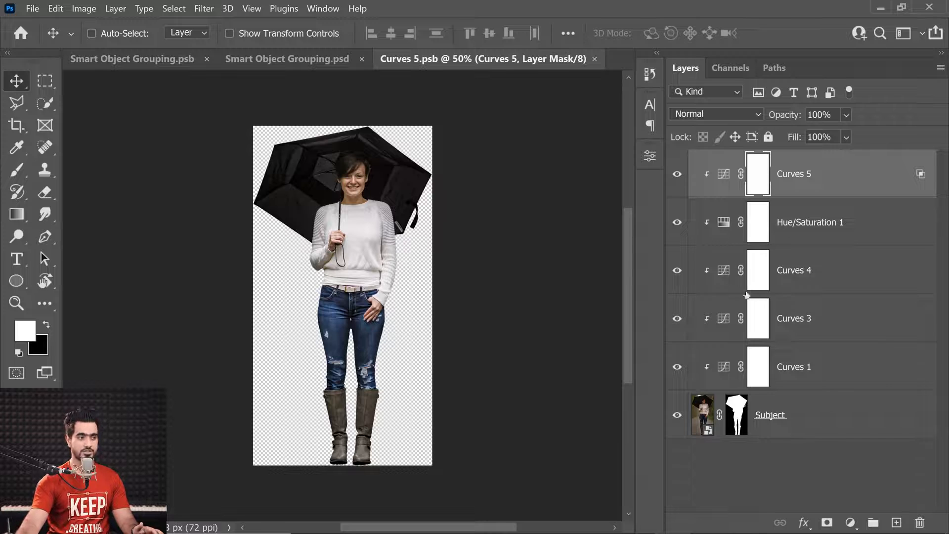
Pull the RGB curve of Curves 5 down strongly to darken the woman, save the smart object, and return to Smart Object Grouping.psd
double_click(723, 181)
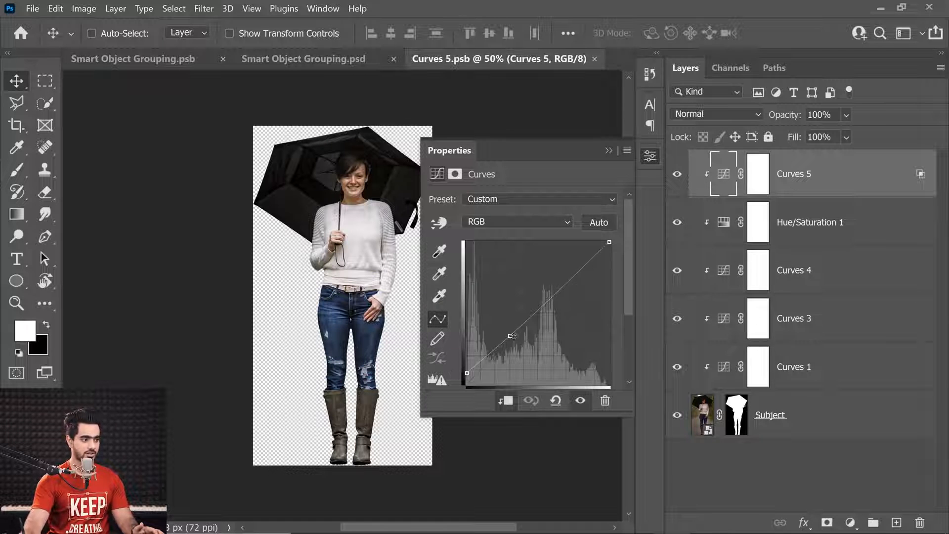
left_click_drag(512, 335, 539, 364)
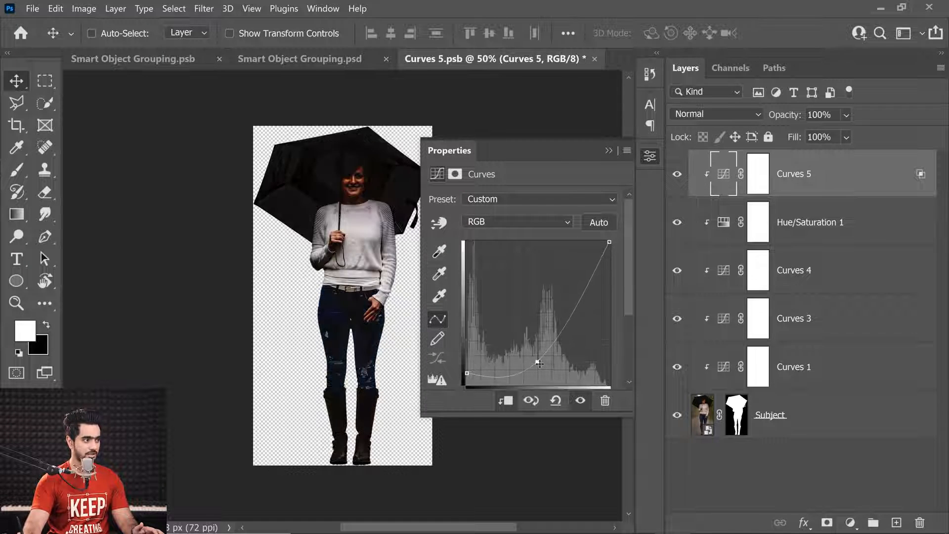
left_click(608, 151)
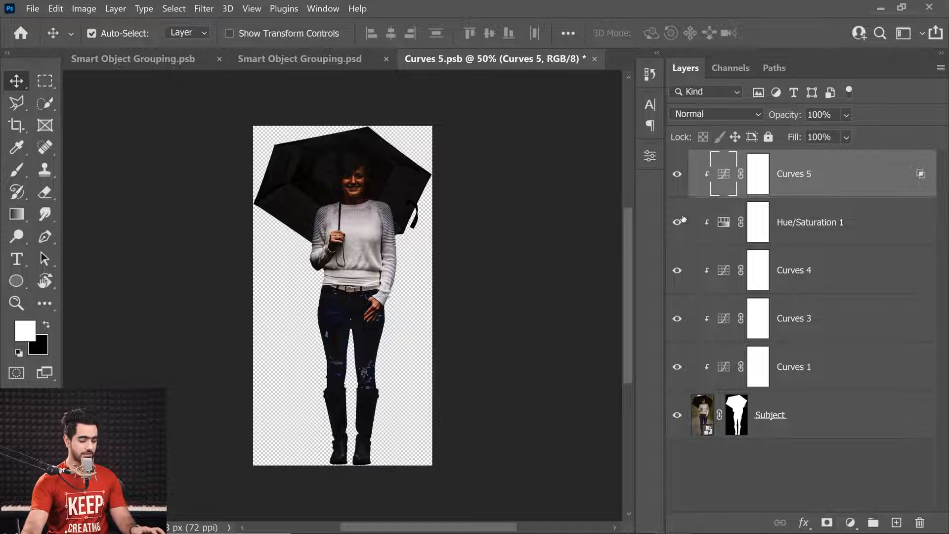
key("ctrl+s")
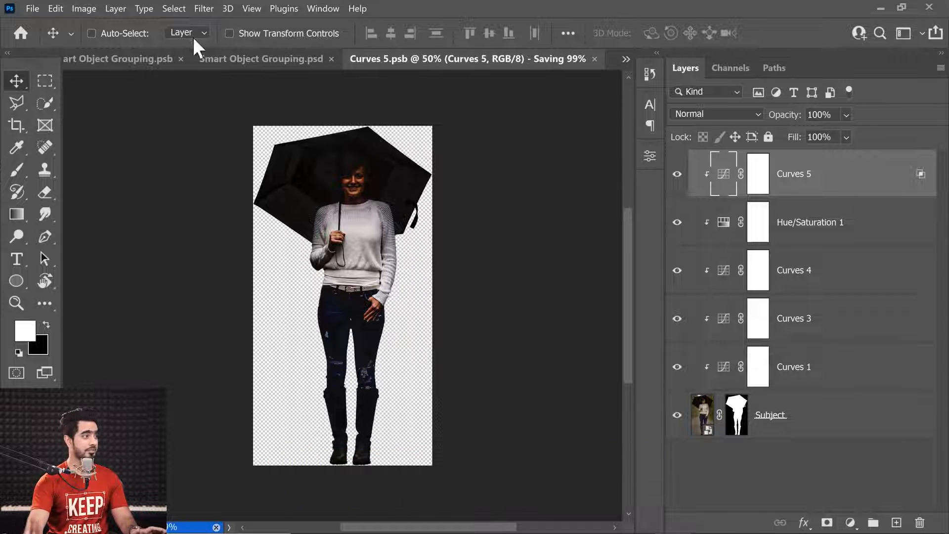
left_click(288, 62)
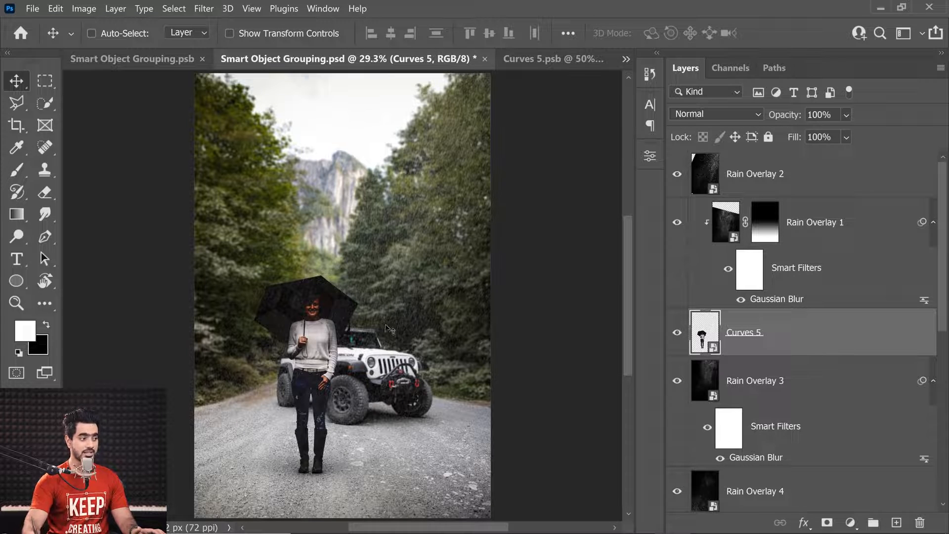
Undo the darkening of the woman in the main composite
key("ctrl")
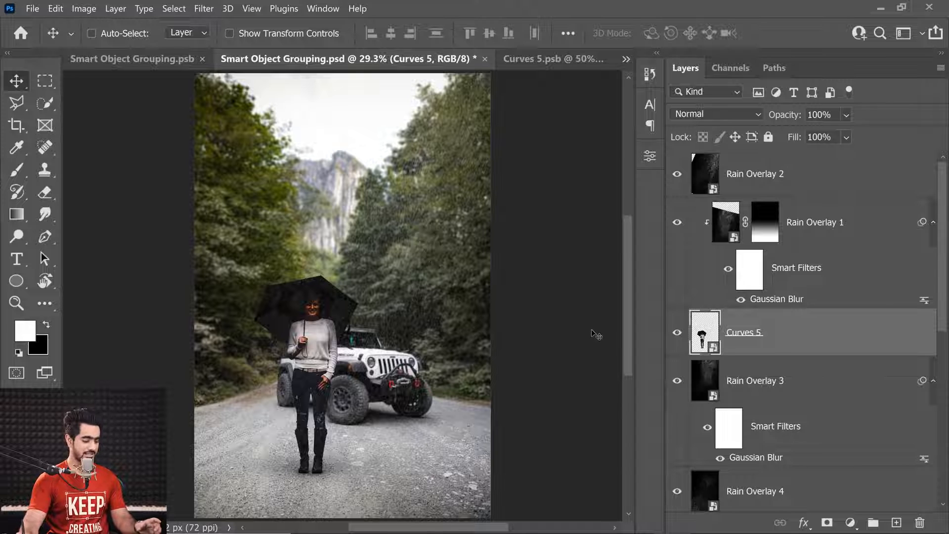
key("ctrl+z")
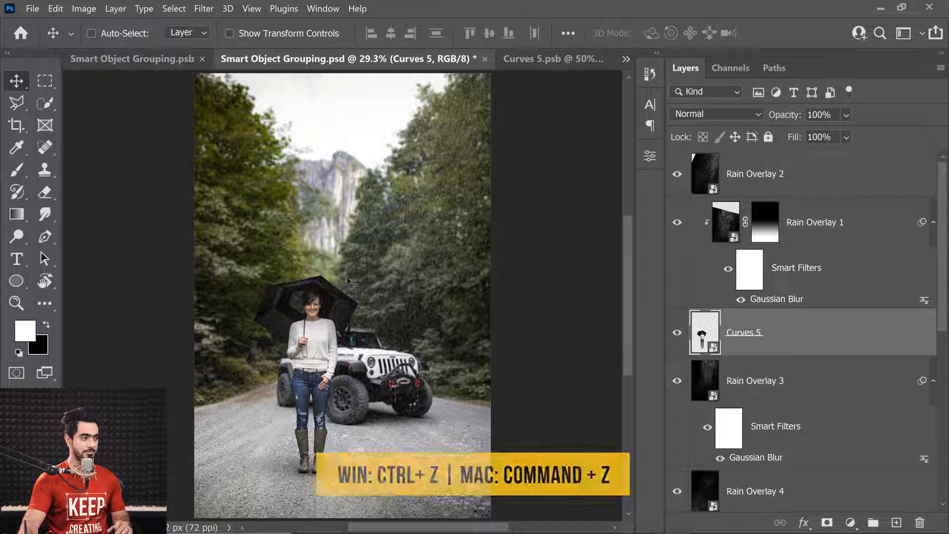
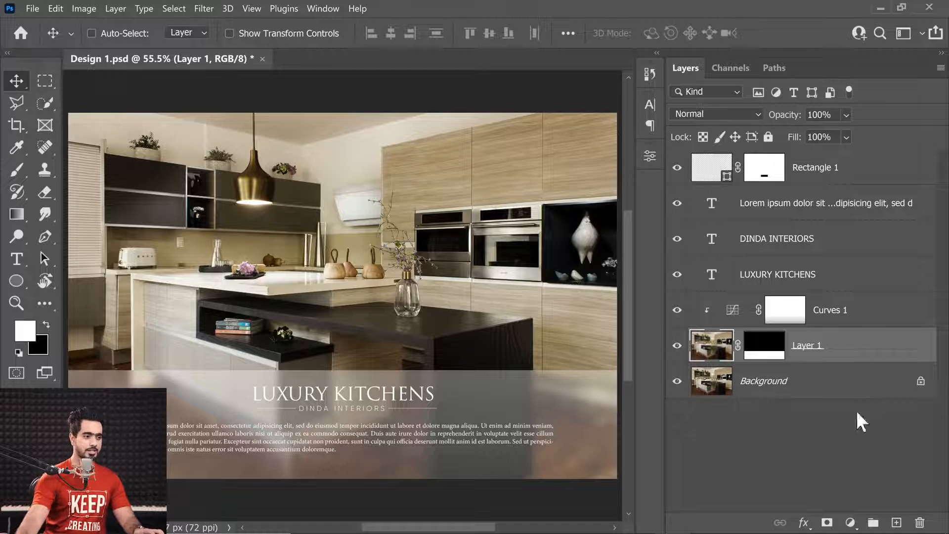
Delete Layer 1 and the Background layer from Design 1.psd
left_click(860, 381, "shift")
left_click_drag(860, 380, 919, 523)
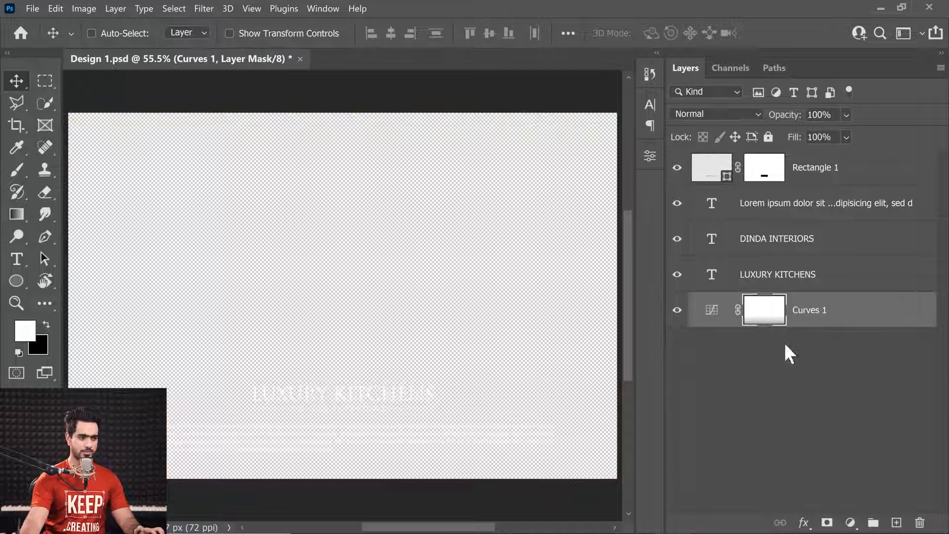
Place Kitchen (1).jpg from the Samples folder into Design 1.psd, scale it to cover the canvas, and delete the placed layer
mouse_move(418, 519)
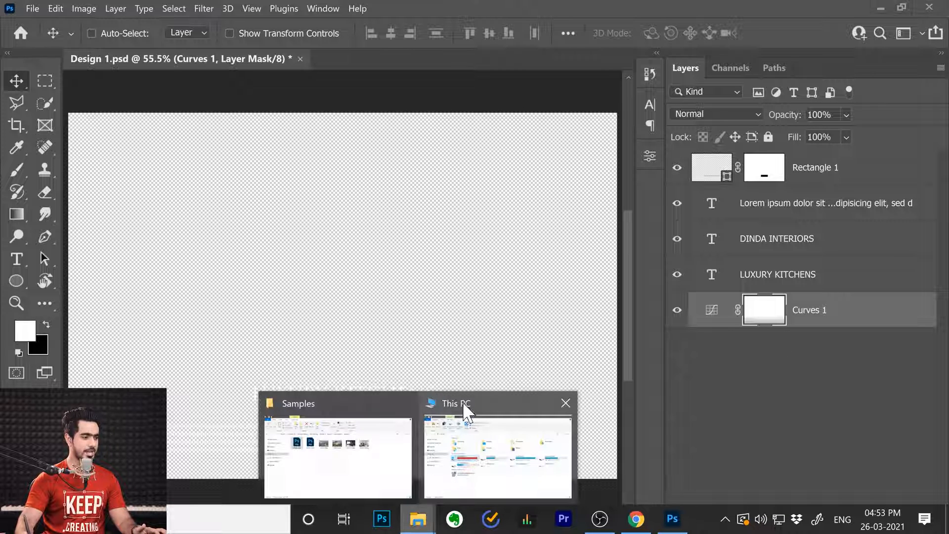
left_click(365, 465)
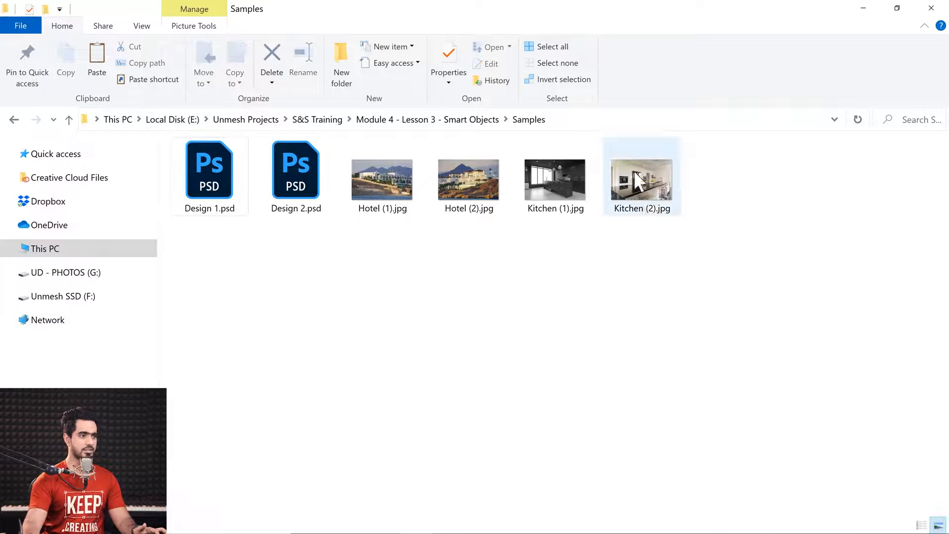
left_click_drag(563, 200, 346, 233)
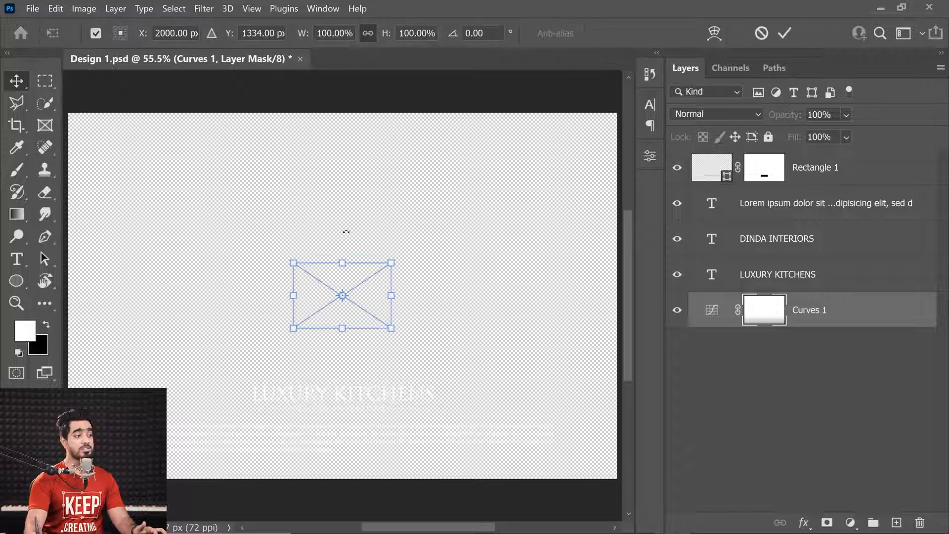
scroll(393, 299, "down", 2)
left_click_drag(392, 322, 562, 435)
key("Return")
scroll(575, 431, "up", 2)
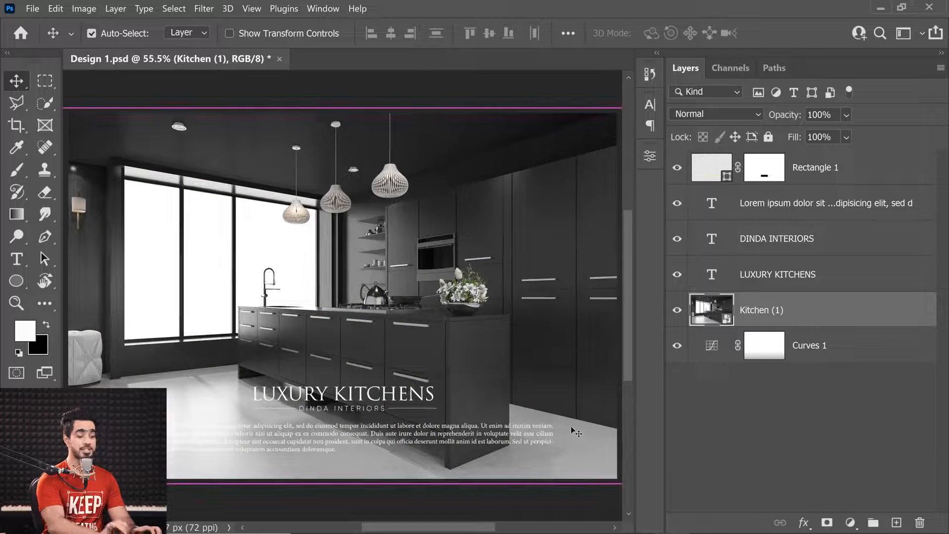
key("ctrl+semicolon")
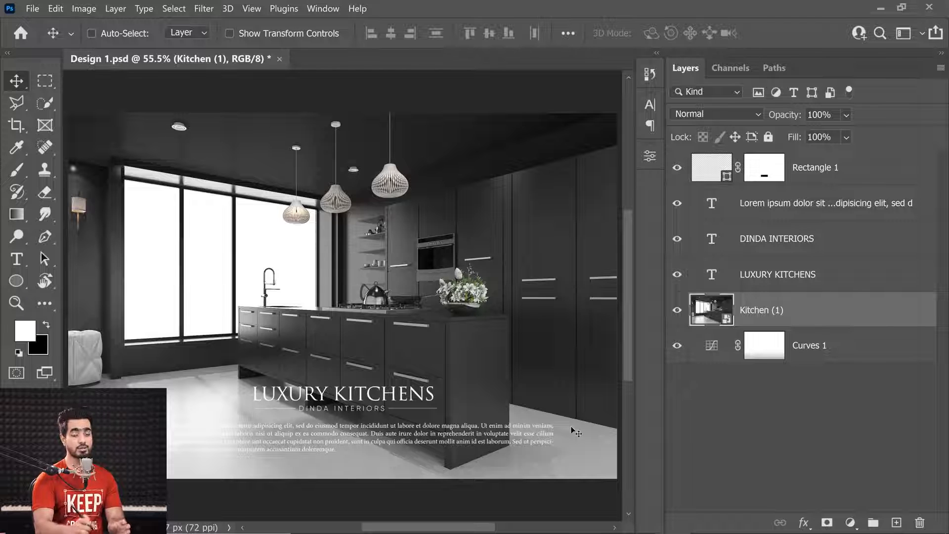
left_click_drag(862, 310, 919, 523)
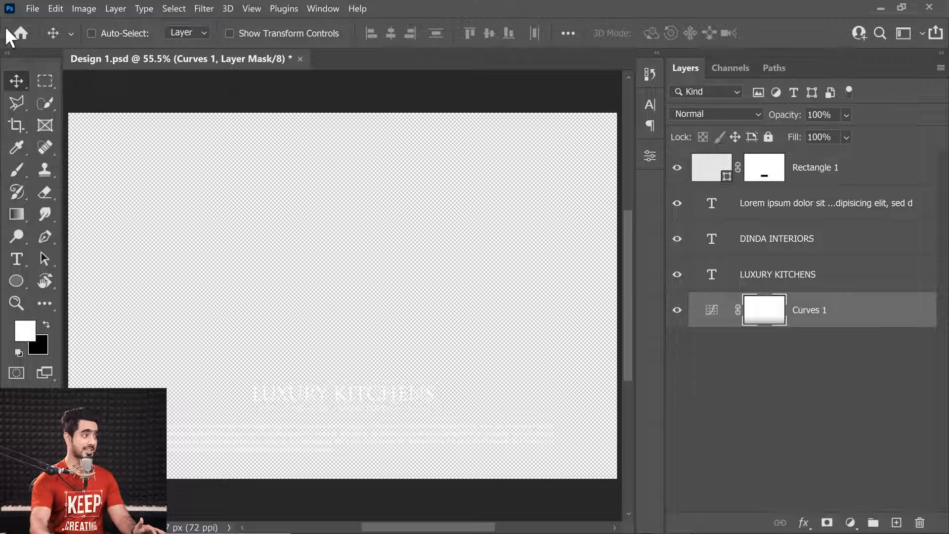
Place Kitchen (1).jpg as an embedded smart object, scale it to cover the canvas, and delete that layer again
left_click(32, 8)
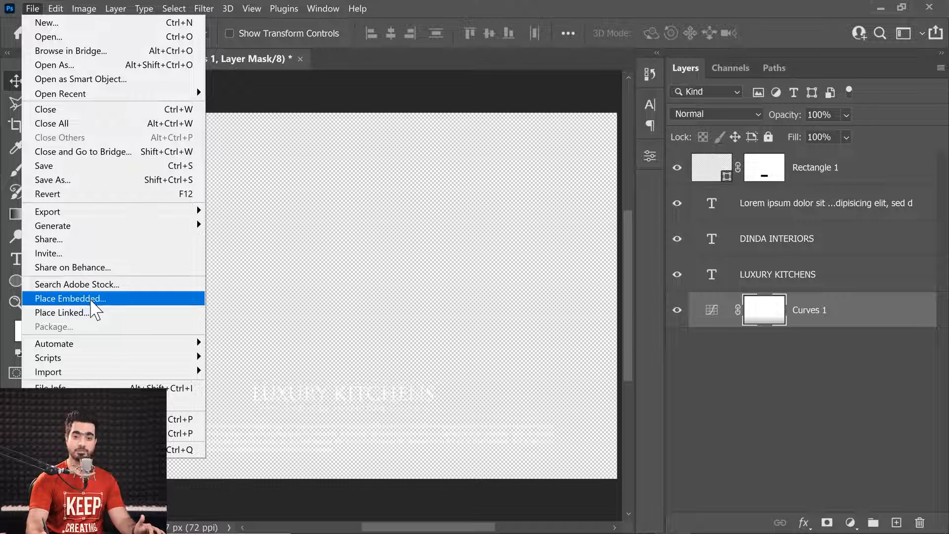
left_click(92, 301)
left_click(611, 151)
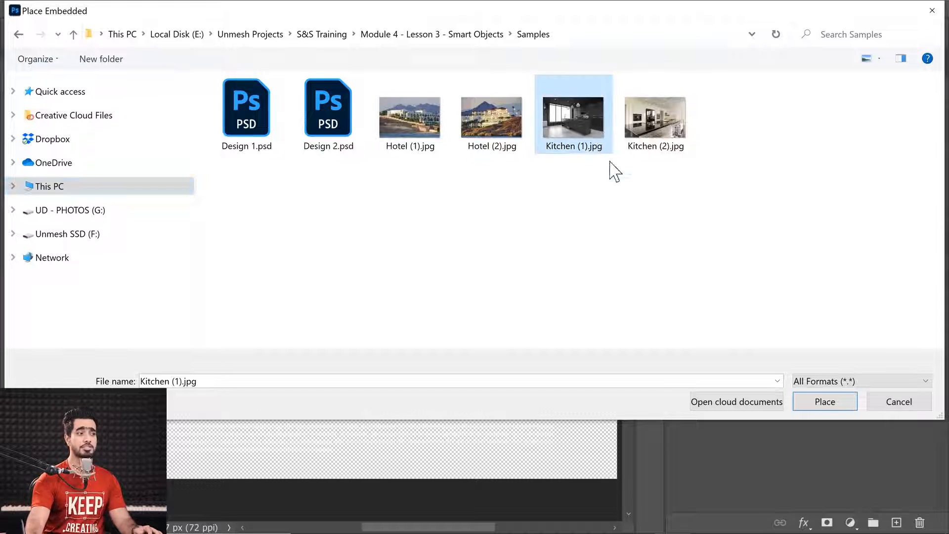
left_click(827, 403)
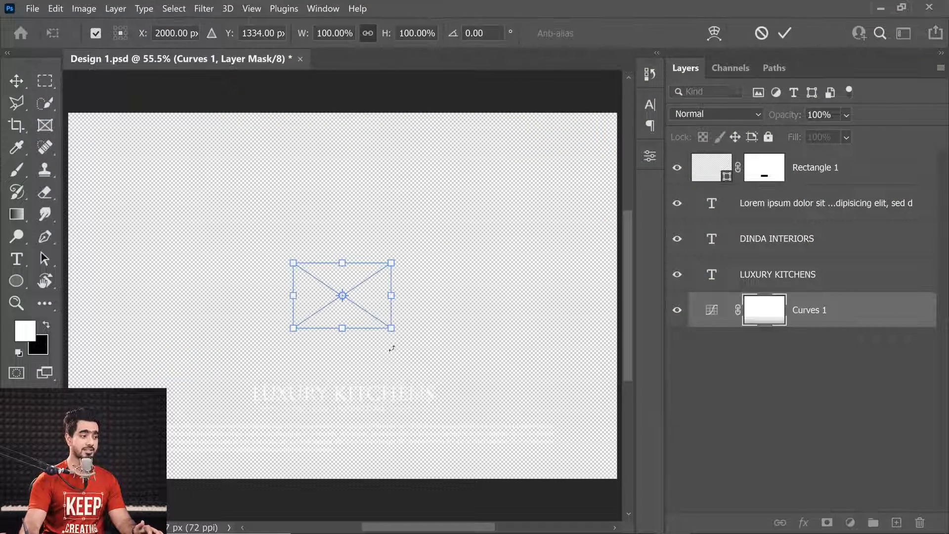
left_click_drag(394, 331, 614, 486)
key("Return")
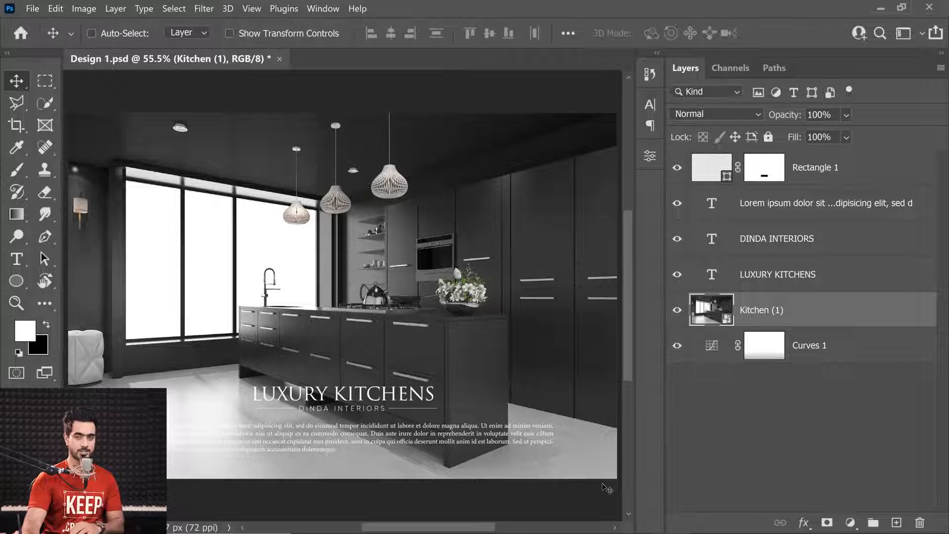
left_click_drag(855, 321, 919, 522)
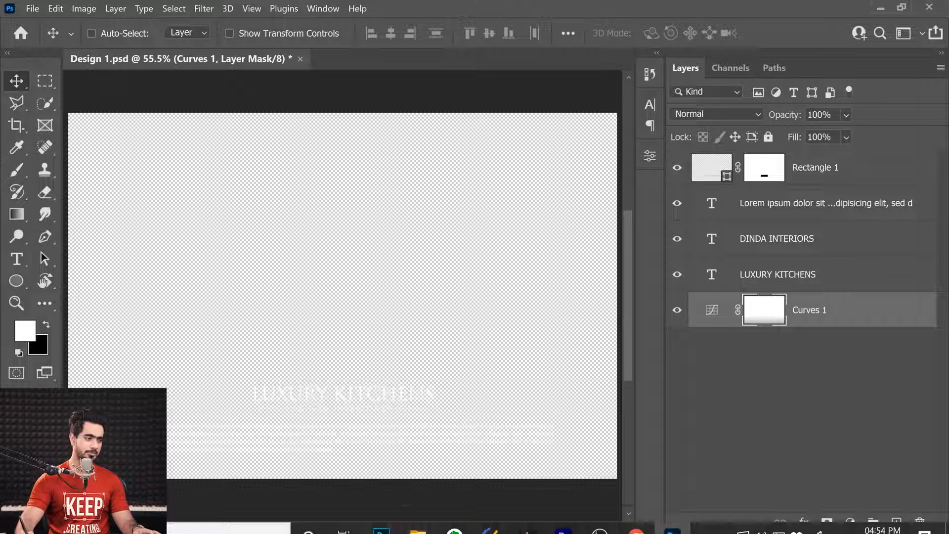
Open Kitchen (1).jpg from the Samples folder as its own document
mouse_move(419, 525)
left_click(378, 476)
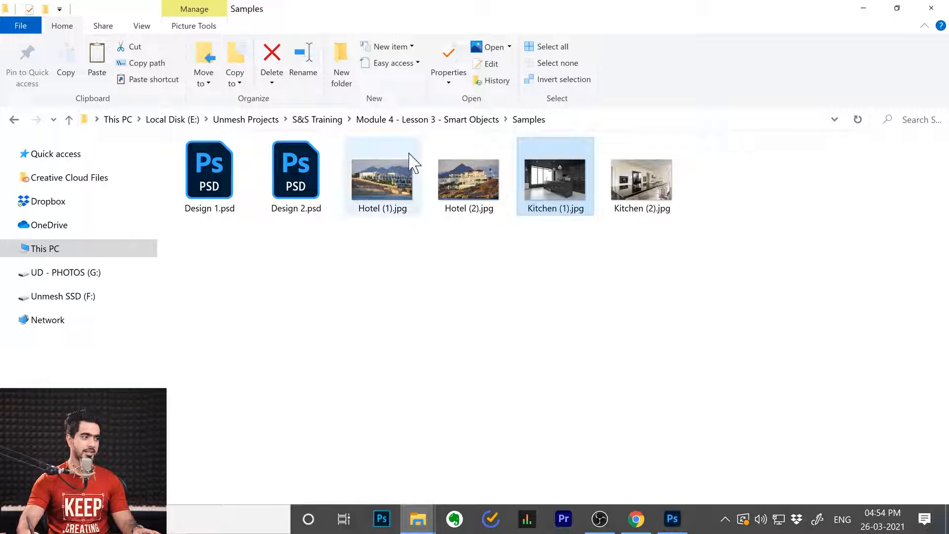
left_click_drag(572, 191, 406, 66)
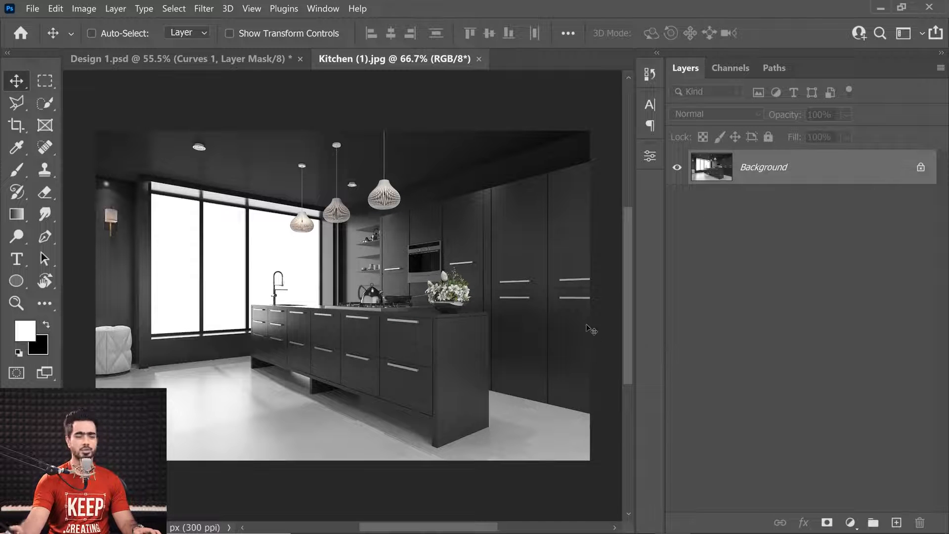
scroll(237, 201, "up", 2)
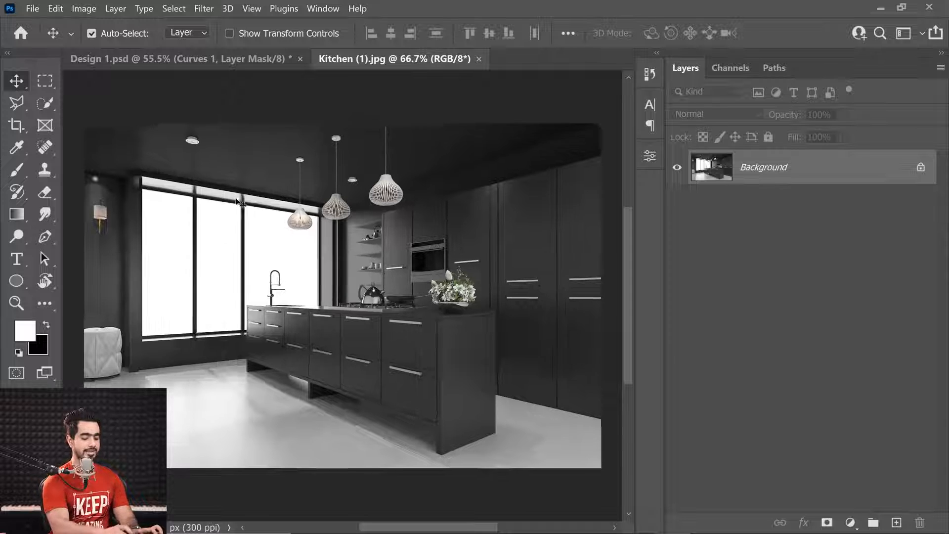
Save the kitchen photo in the Samples folder in Photoshop format as Kitchen (1).psd
left_click(32, 8)
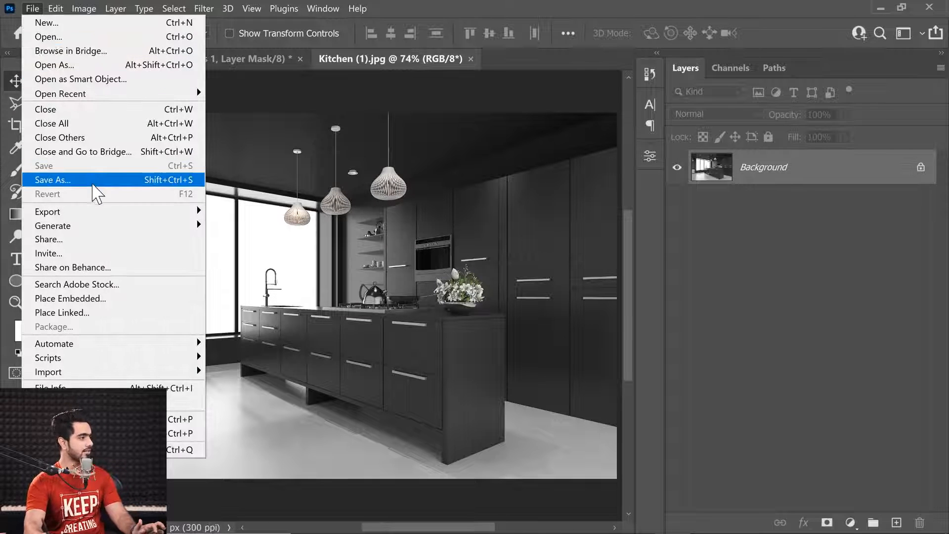
left_click(52, 180)
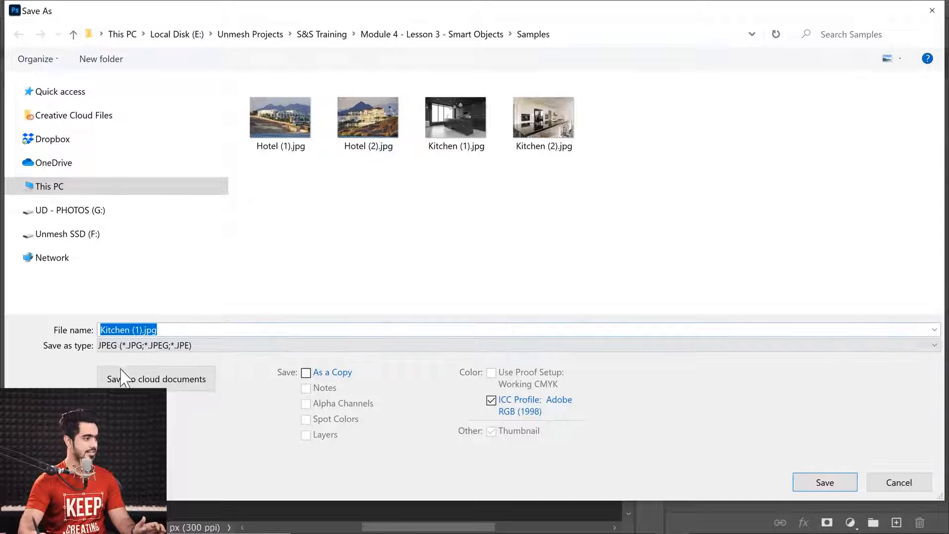
left_click(168, 345)
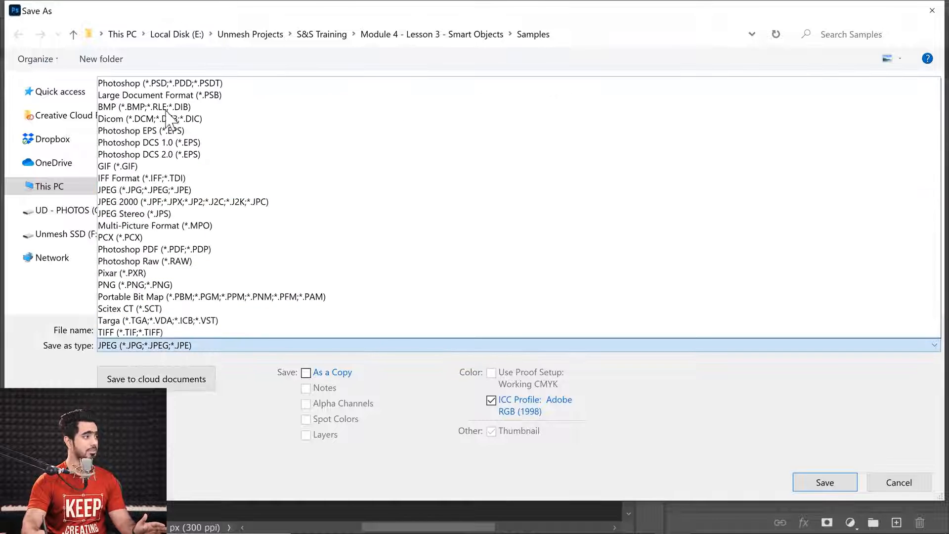
left_click(158, 83)
left_click(825, 483)
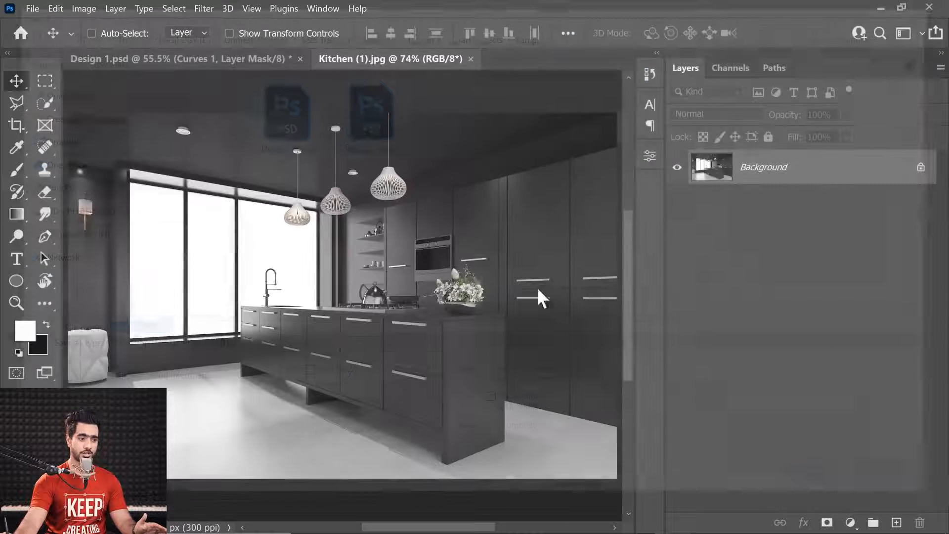
Place Kitchen (1).psd as a linked smart object in Design 1.psd, scaled to about 568% so it covers the canvas
left_click(241, 59)
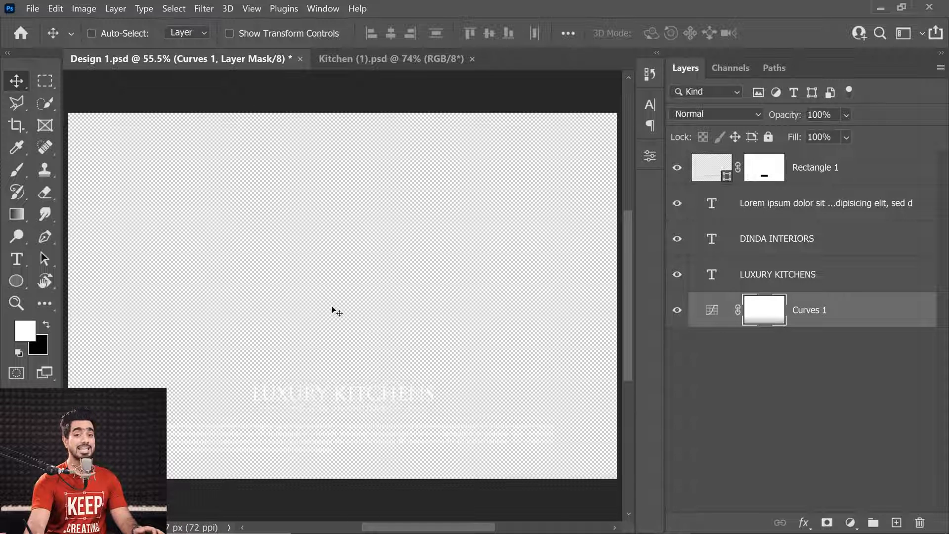
left_click(32, 8)
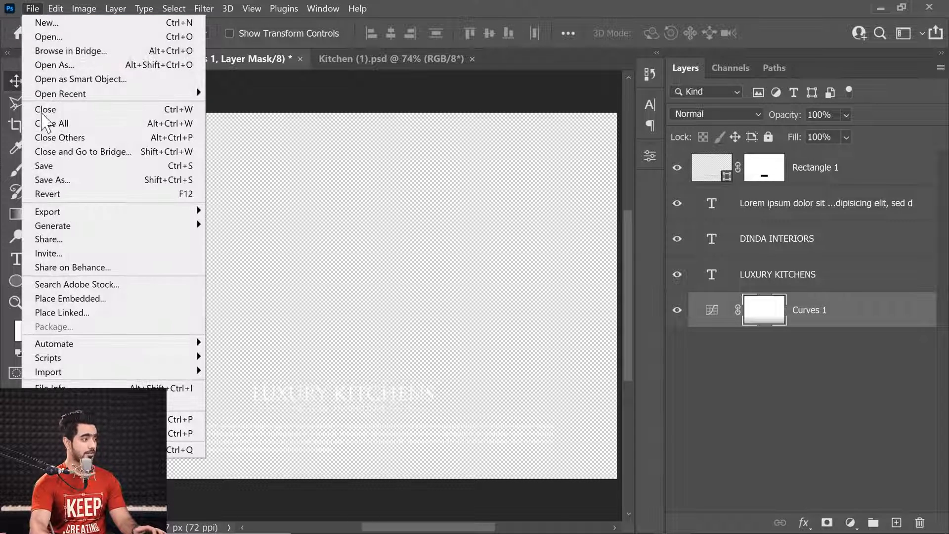
left_click(90, 317)
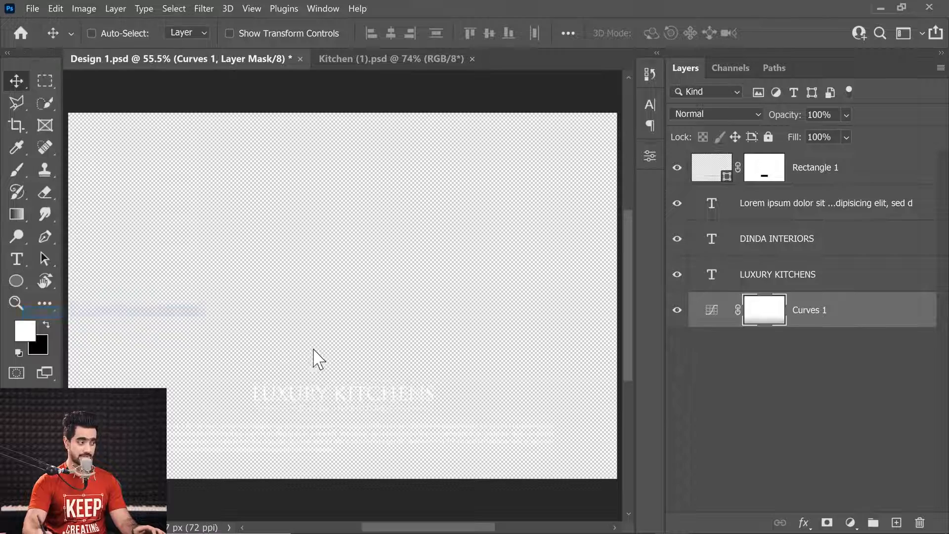
left_click(654, 112)
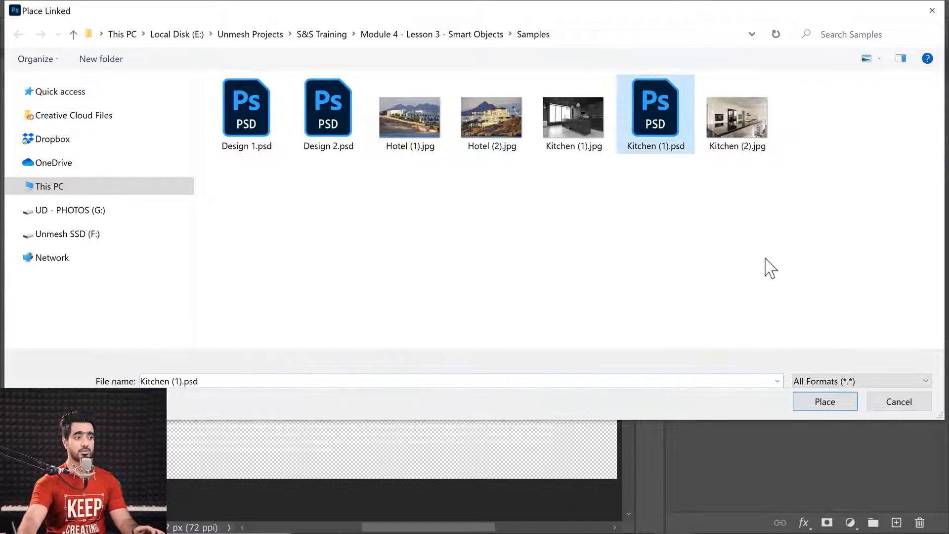
left_click(823, 403)
left_click_drag(391, 329, 604, 465)
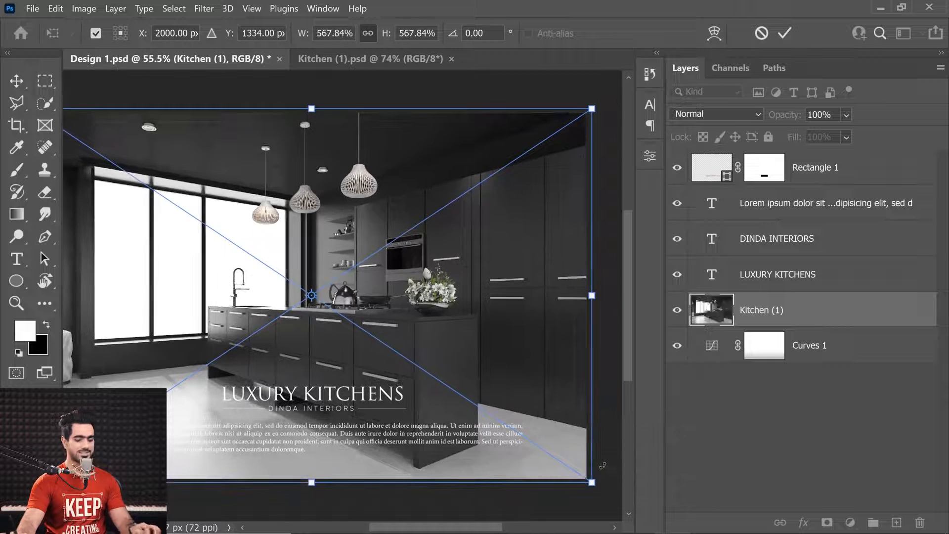
key("Return")
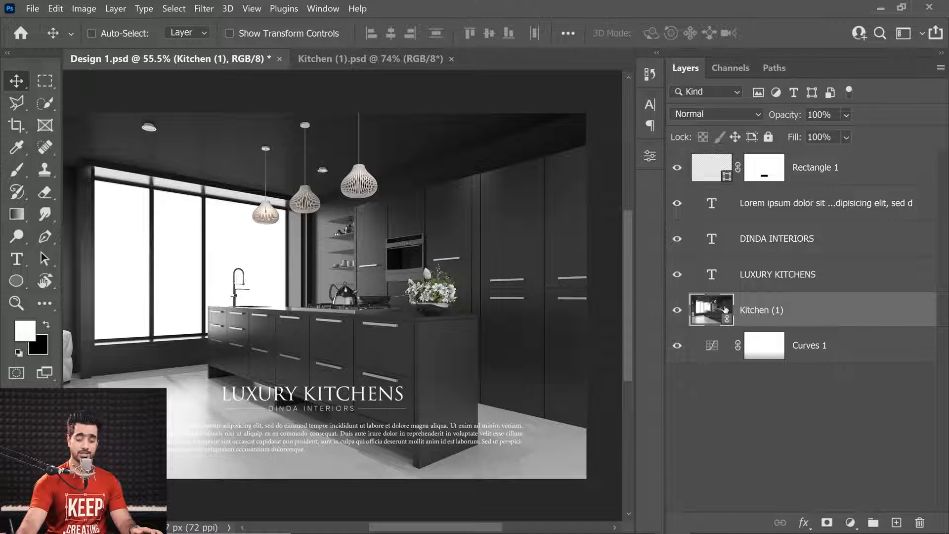
scroll(725, 310, "left", 1)
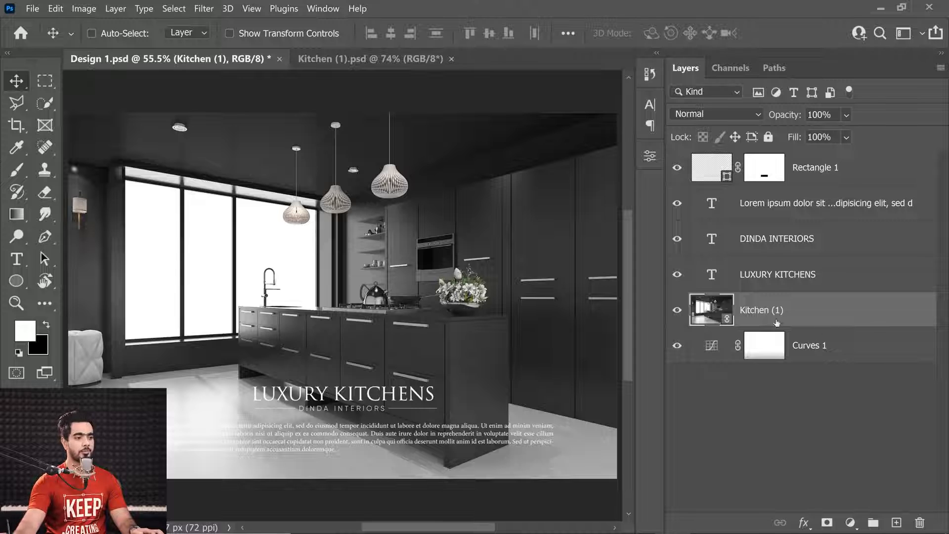
Move the Kitchen (1) layer below Curves 1 and duplicate it
left_click_drag(777, 322, 778, 365)
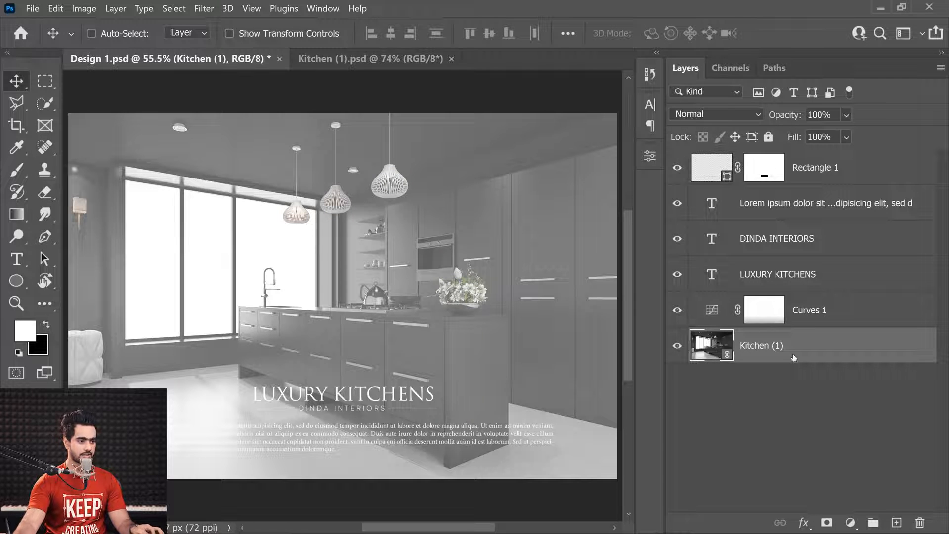
left_click_drag(841, 362, 896, 523)
left_click(777, 391)
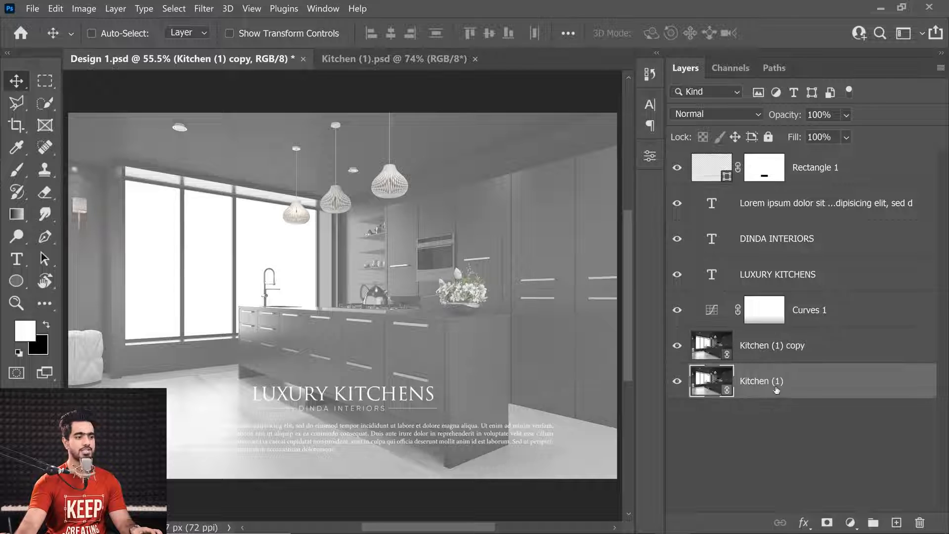
Mask the Kitchen (1) copy layer with a full-width rectangular selection so only the strip behind the text shows
left_click(766, 346)
scroll(446, 291, "down", 3)
left_click_drag(446, 291, 438, 293)
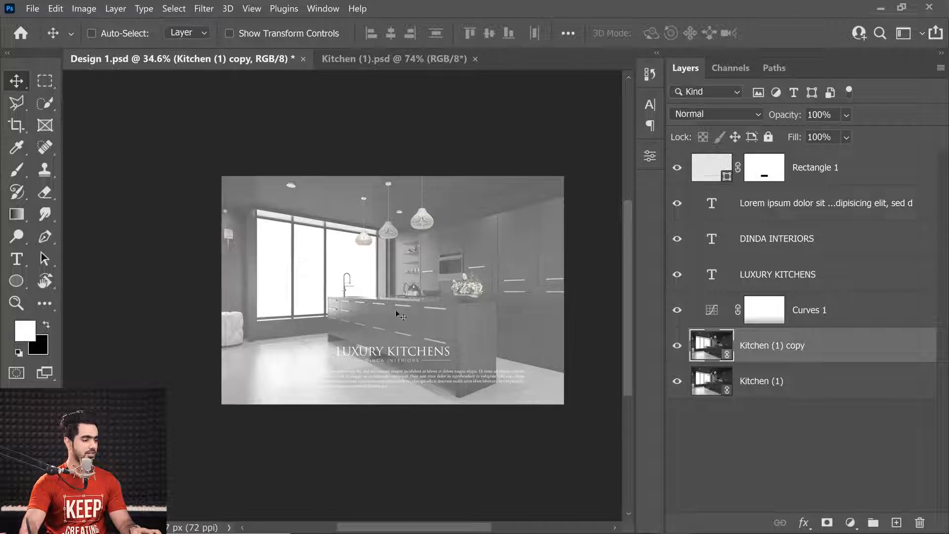
left_click(45, 80)
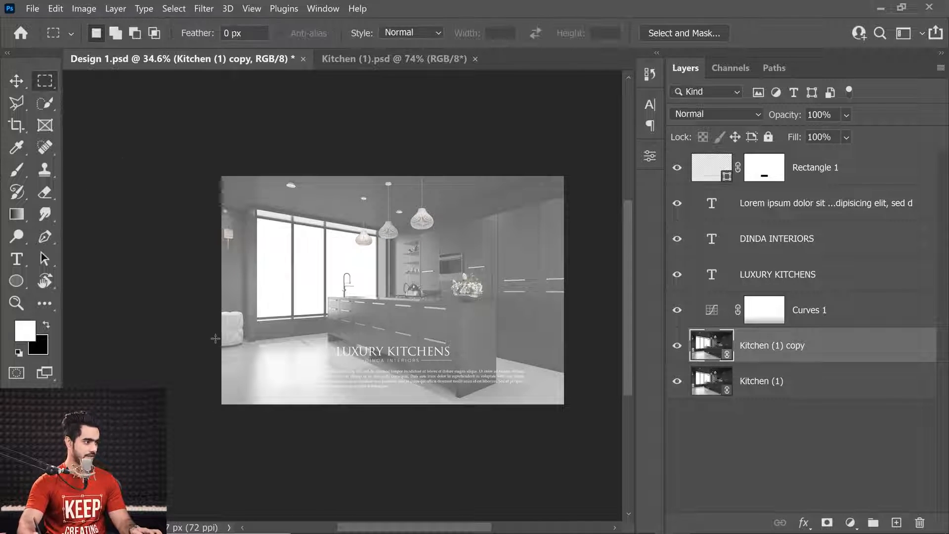
left_click_drag(216, 338, 571, 410)
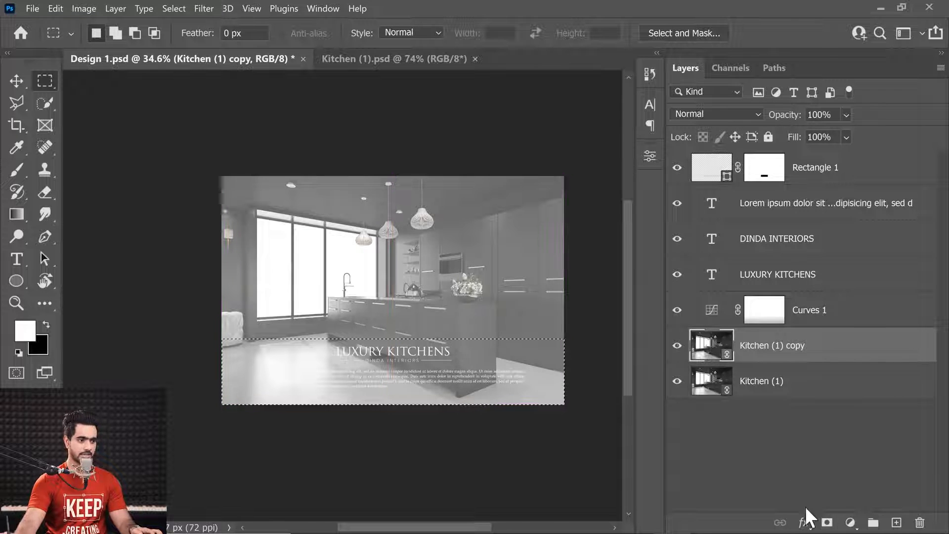
left_click(827, 523)
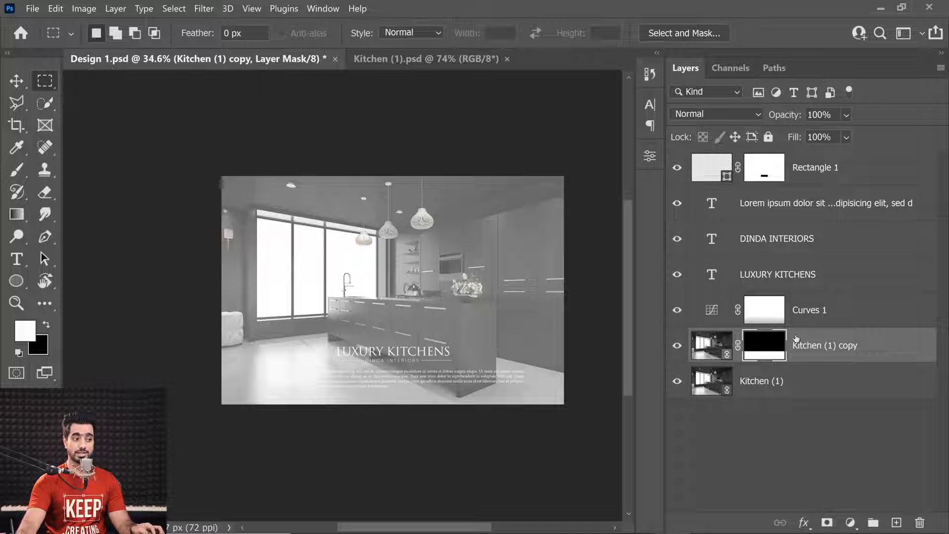
Clip the Curves 1 adjustment to the Kitchen (1) copy layer
left_click_drag(814, 331, 817, 324)
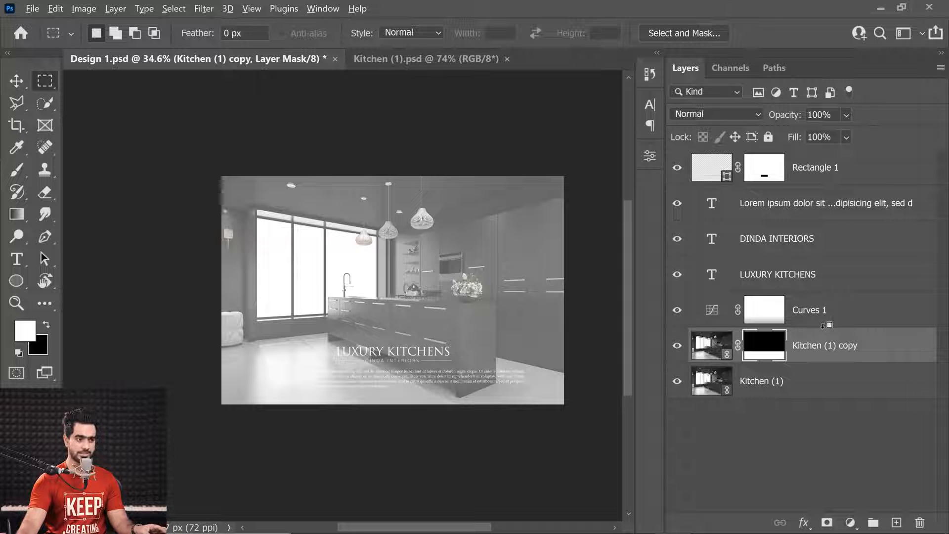
left_click(823, 325, "alt")
scroll(393, 354, "up", 4)
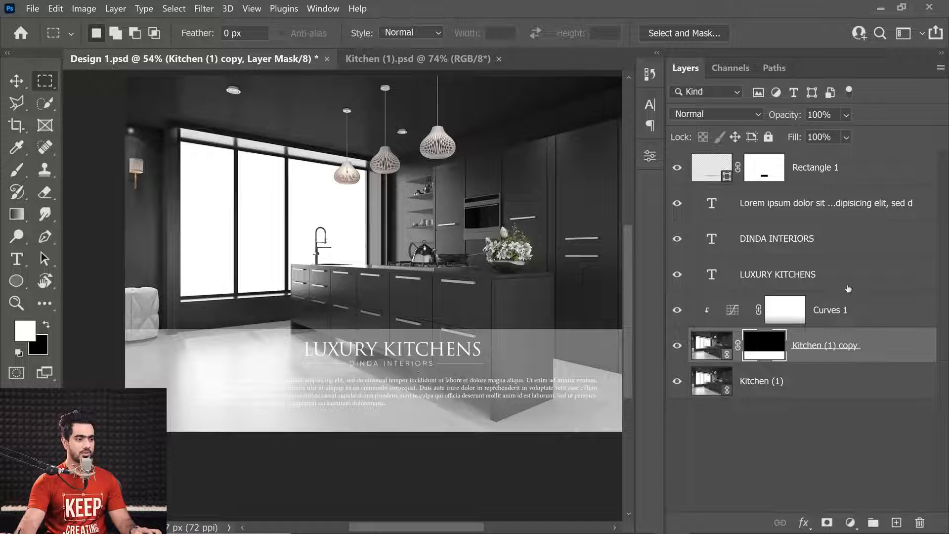
Add a second Curves adjustment above Curves 1, clip it to the Kitchen (1) copy strip, and lower its white point to darken the strip
left_click(841, 310)
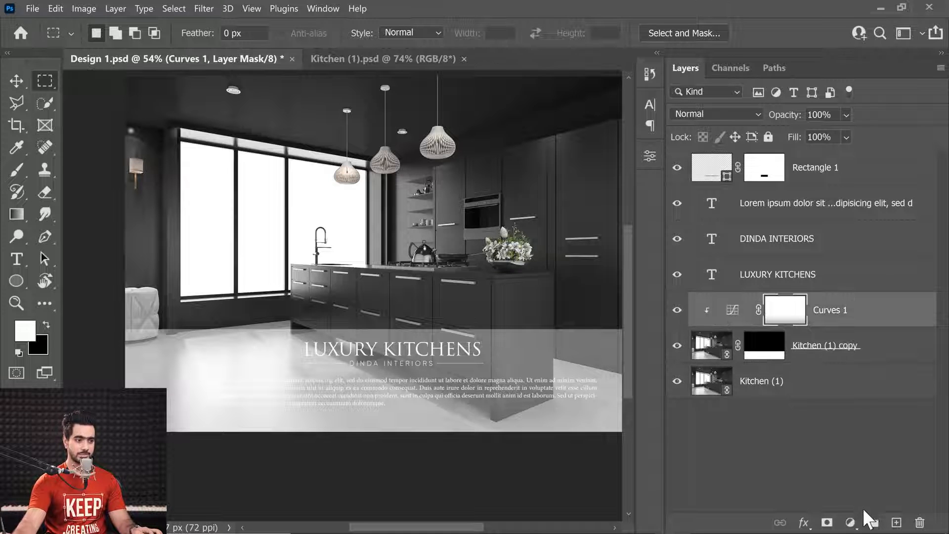
left_click(850, 522)
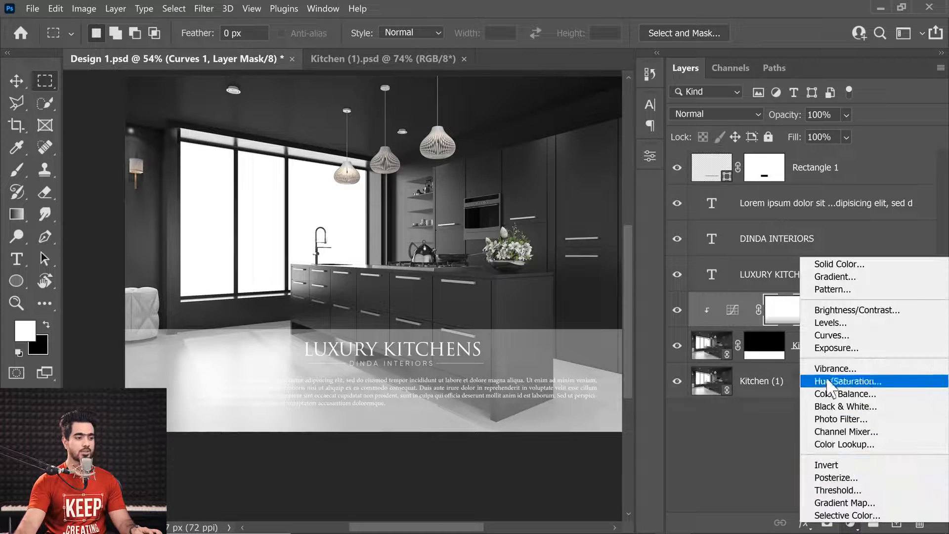
left_click(838, 339)
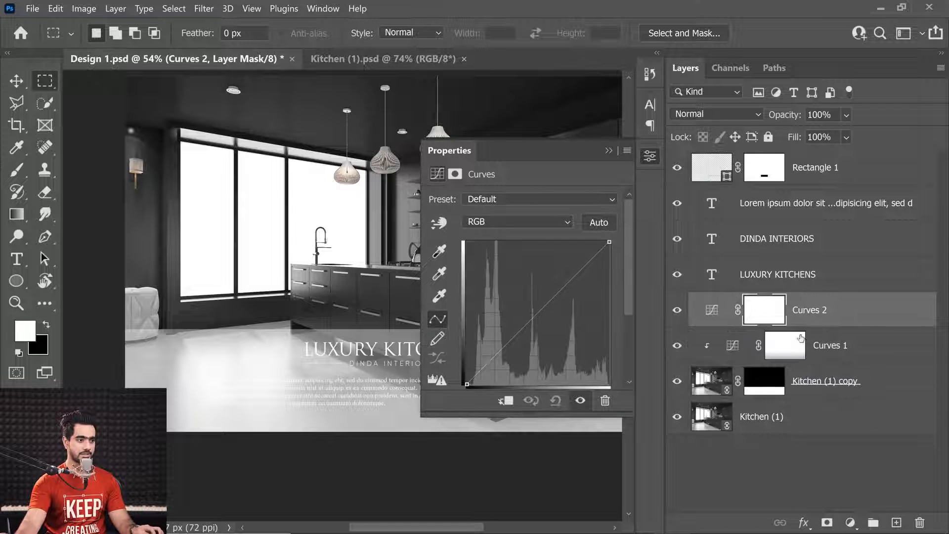
left_click(723, 326, "alt")
left_click_drag(609, 241, 623, 324)
left_click(609, 151)
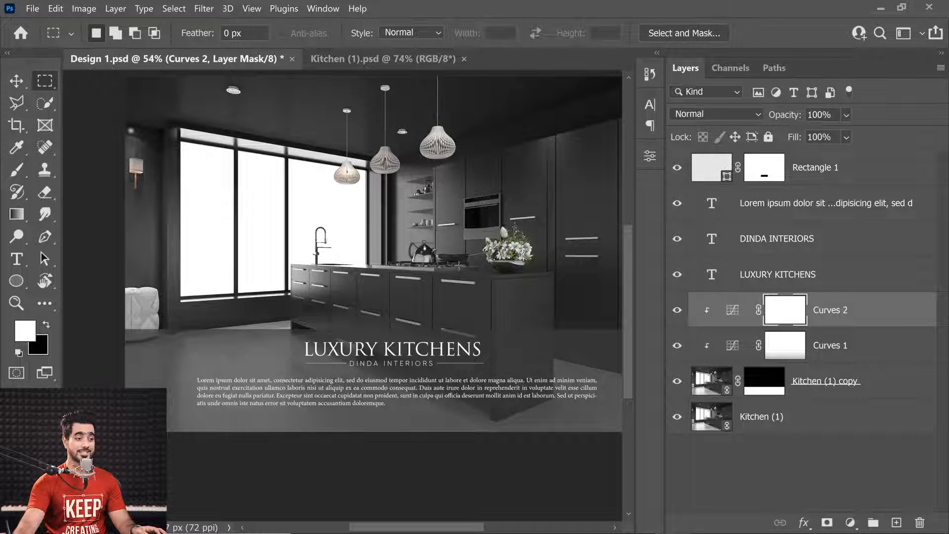
Draw a horizontal white-to-black gradient on the Curves 2 mask so the darkening fades out across the text strip
left_click(16, 214)
left_click_drag(268, 360, 566, 354)
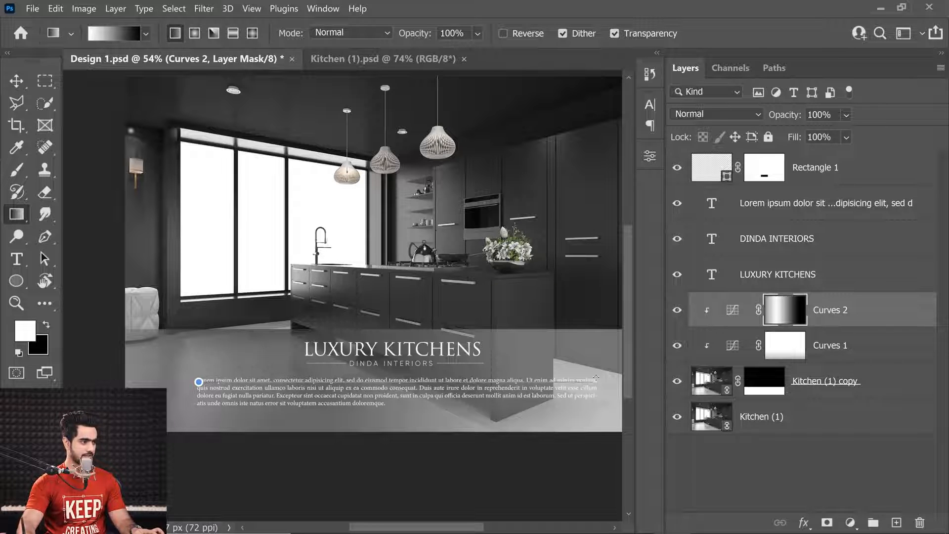
scroll(453, 372, "down", 2)
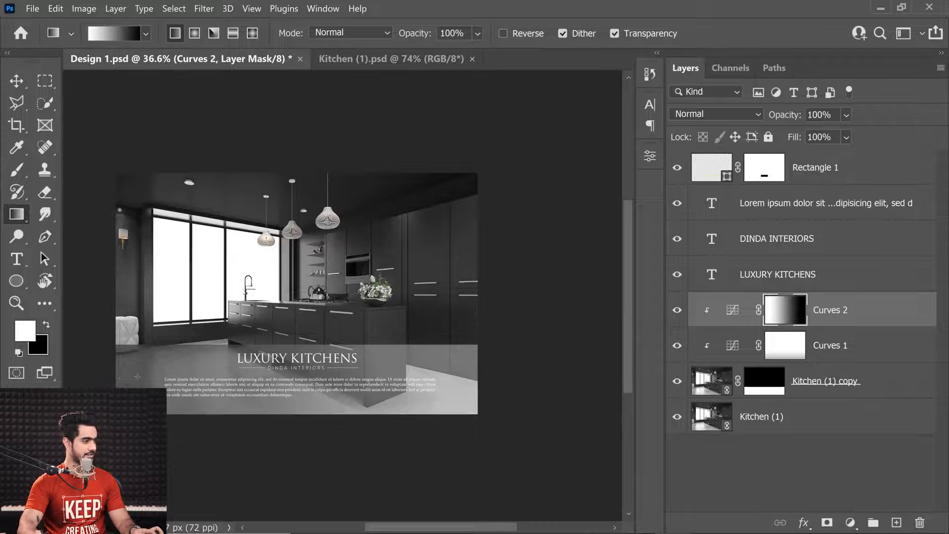
left_click_drag(461, 374, 475, 386)
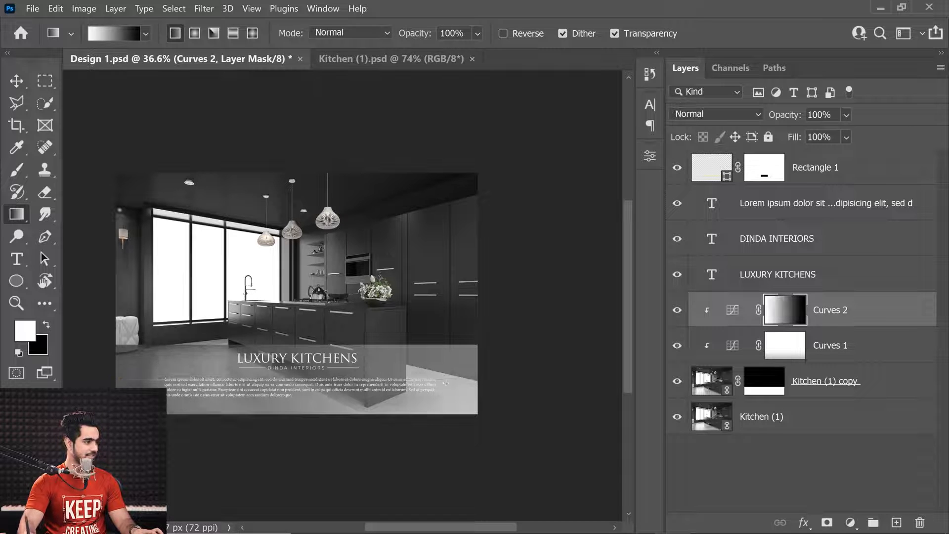
key("ctrl+0")
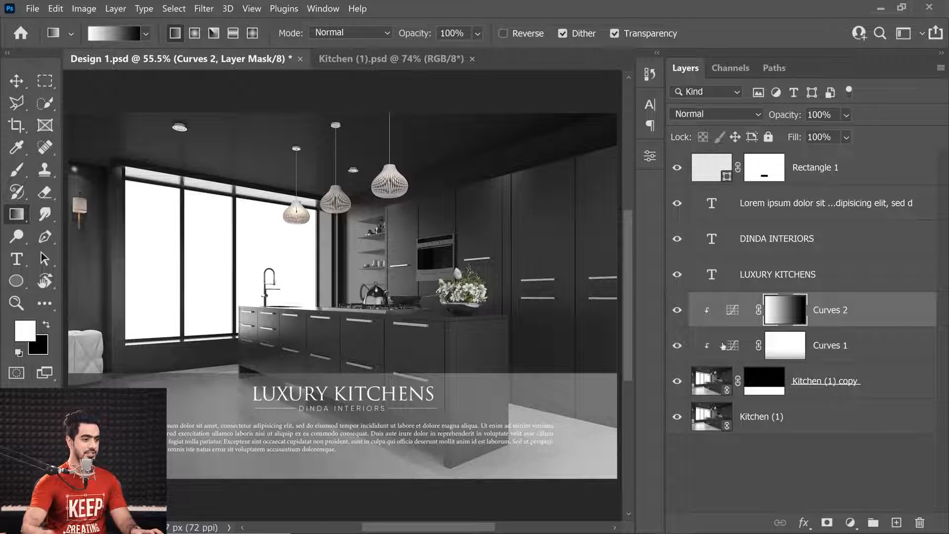
Apply a Gaussian Blur smart filter with a 38.7-pixel radius to the Kitchen (1) copy layer
left_click(704, 379)
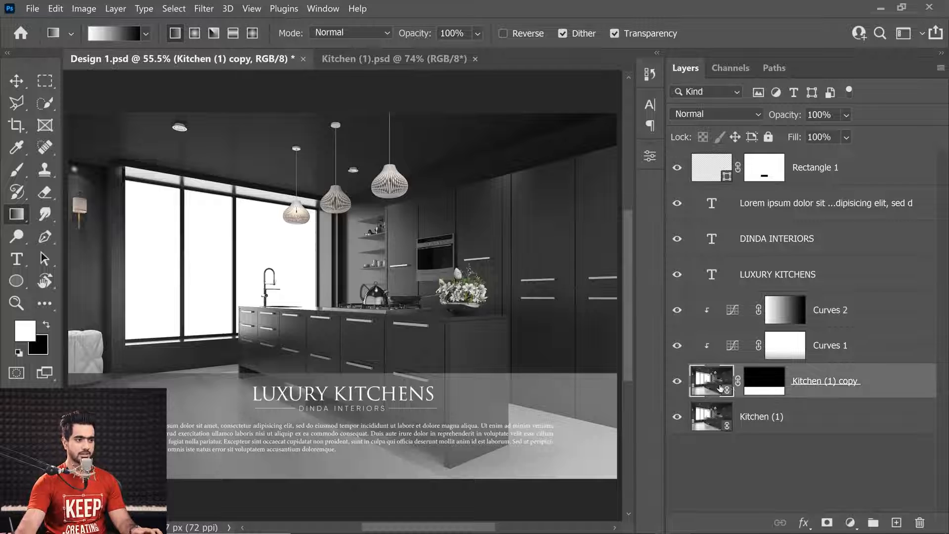
left_click(204, 9)
mouse_move(260, 179)
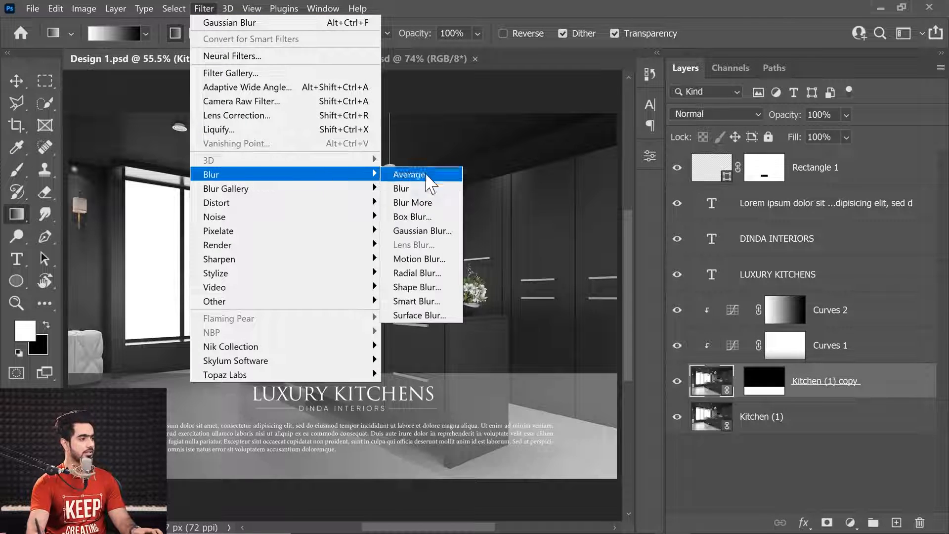
left_click(428, 235)
left_click_drag(602, 330, 613, 330)
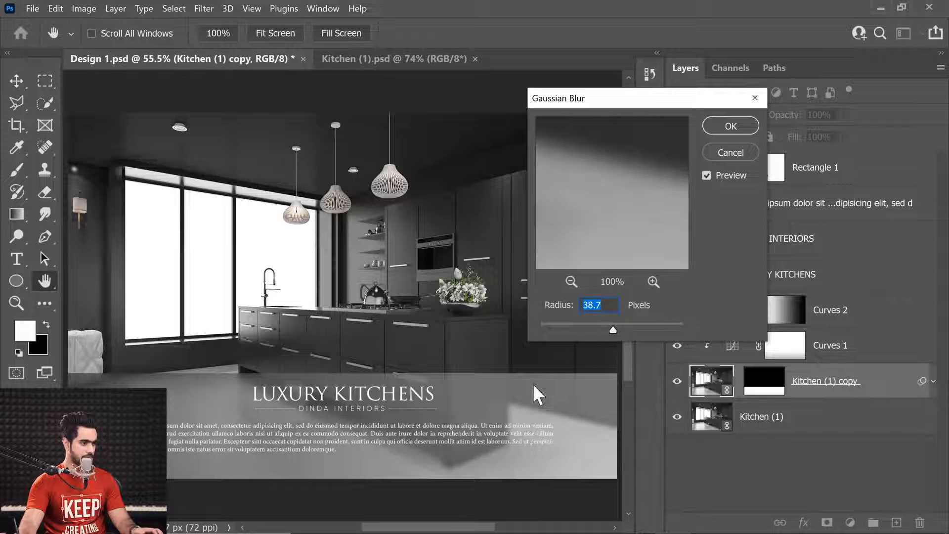
left_click(729, 126)
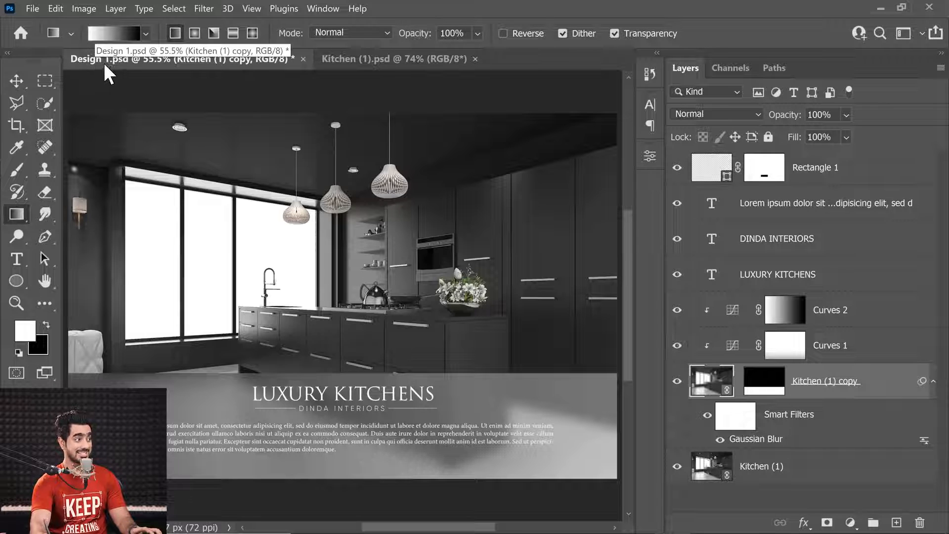
Save Design 1.psd and close it
key("ctrl+s")
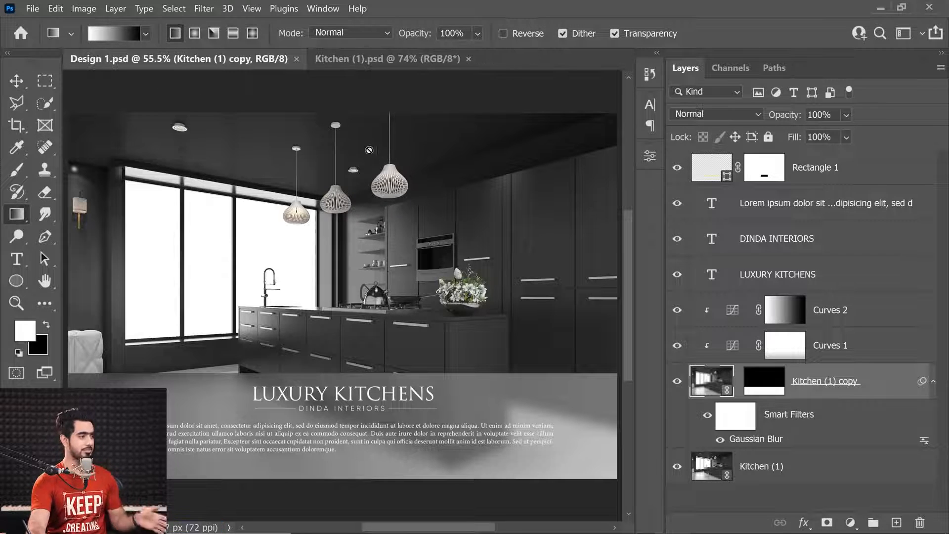
left_click(295, 61)
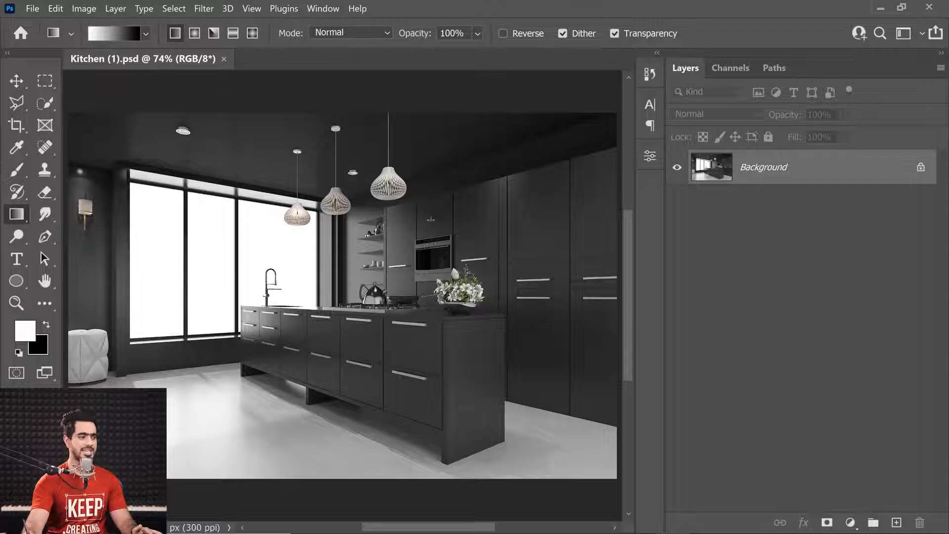
Add a Black & White adjustment layer with default values above the Background in Kitchen (1).psd
left_click(850, 523)
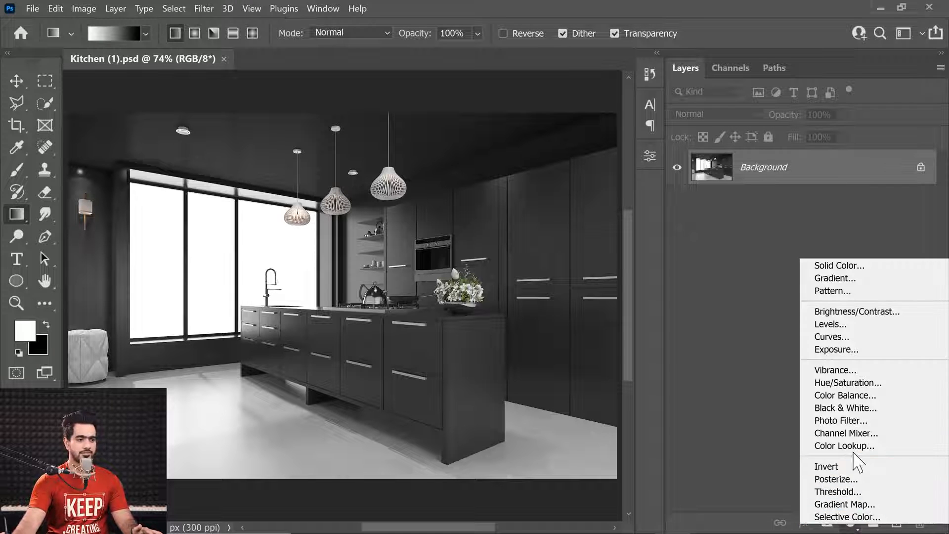
left_click(870, 409)
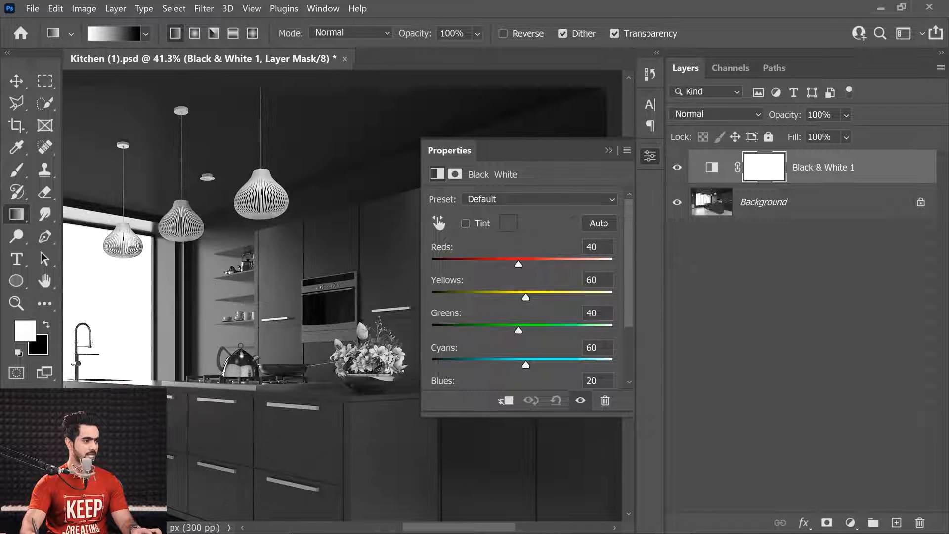
scroll(281, 267, "down", 1)
left_click(608, 151)
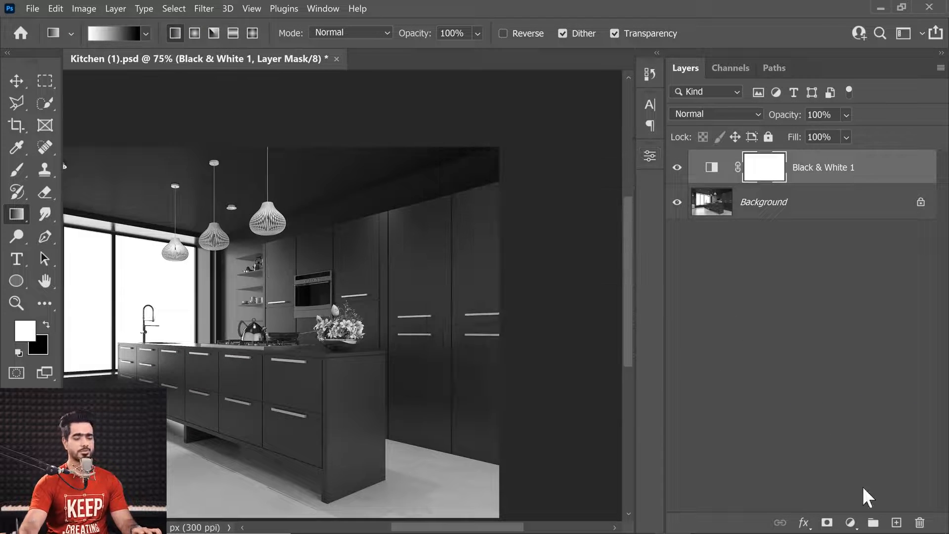
Add a Gradient Map adjustment above Black & White 1 using the Violet, Orange preset
left_click(850, 522)
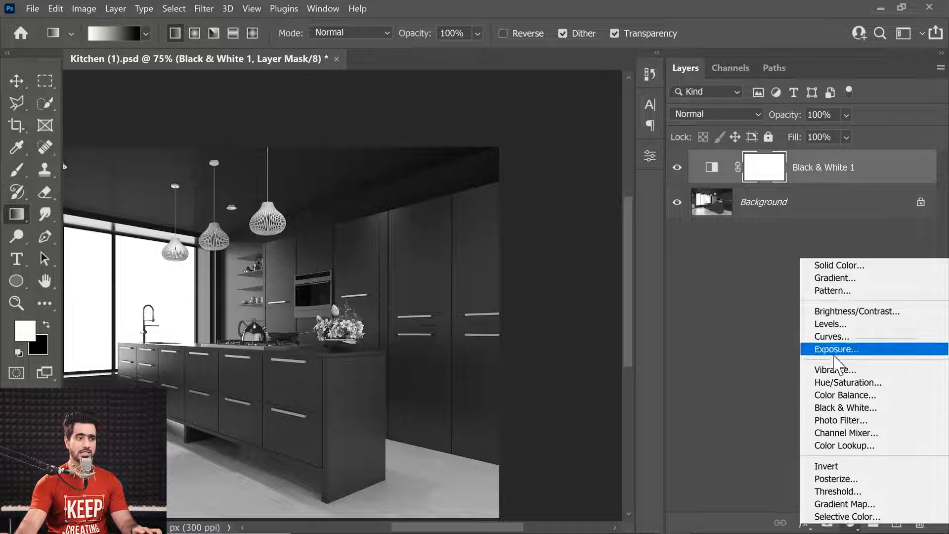
left_click(844, 504)
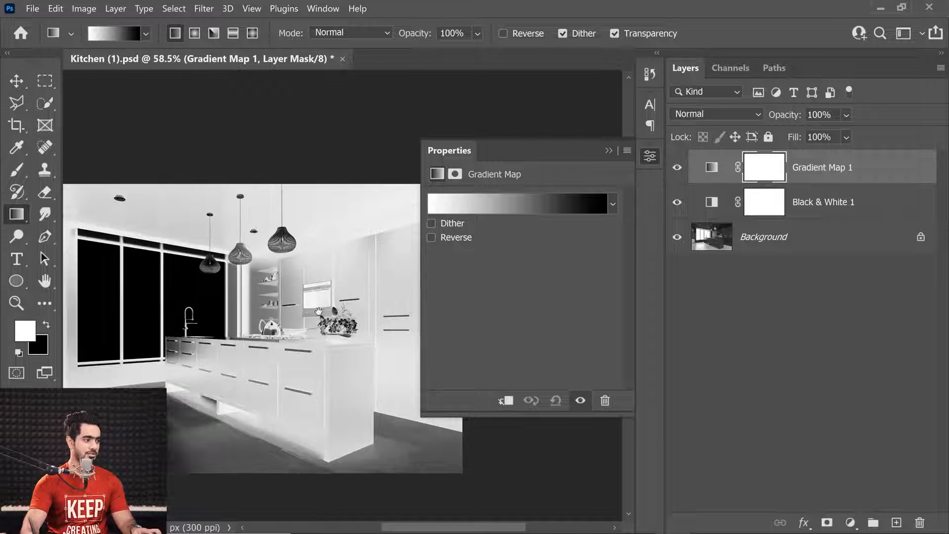
left_click(509, 218)
left_click(728, 213)
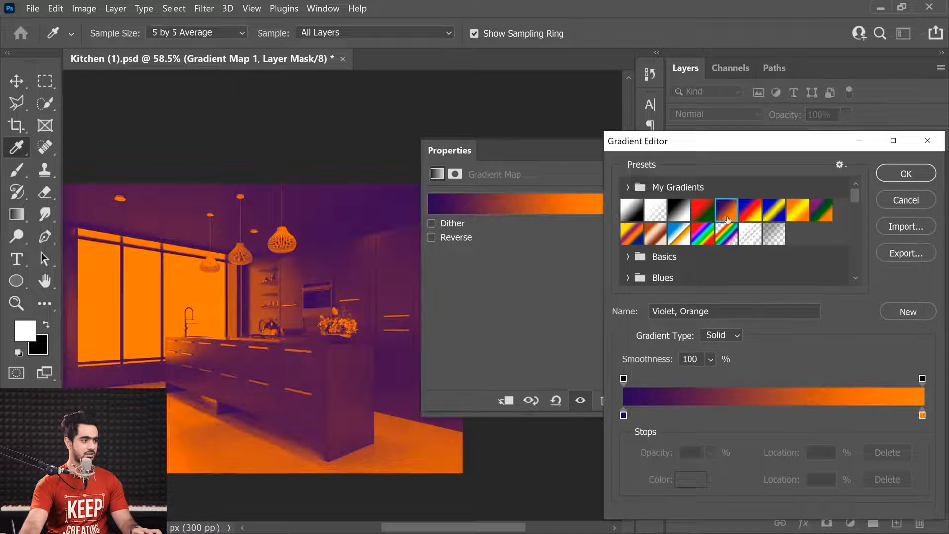
left_click(906, 173)
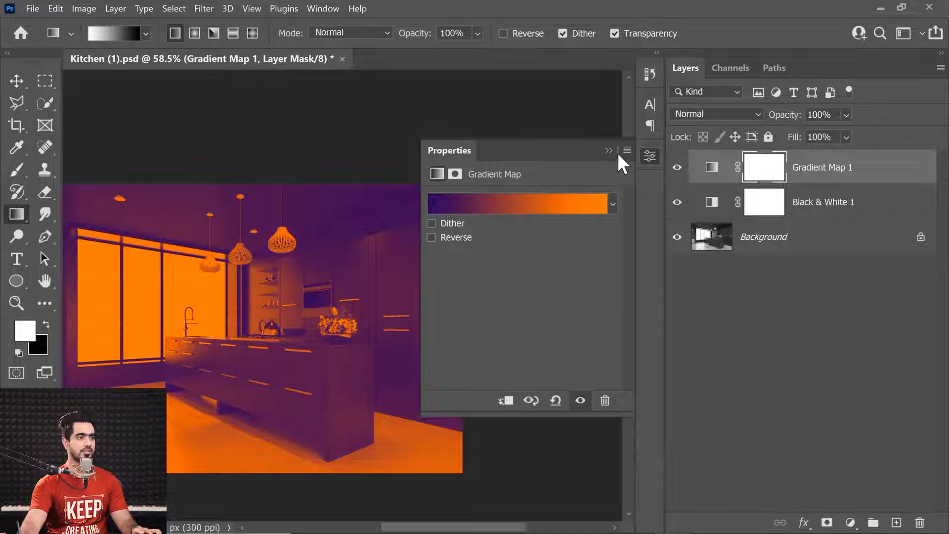
left_click(618, 153)
Set the Gradient Map 1 blend mode to Soft Light and save Kitchen (1).psd with Maximize Compatibility on
left_click(698, 113)
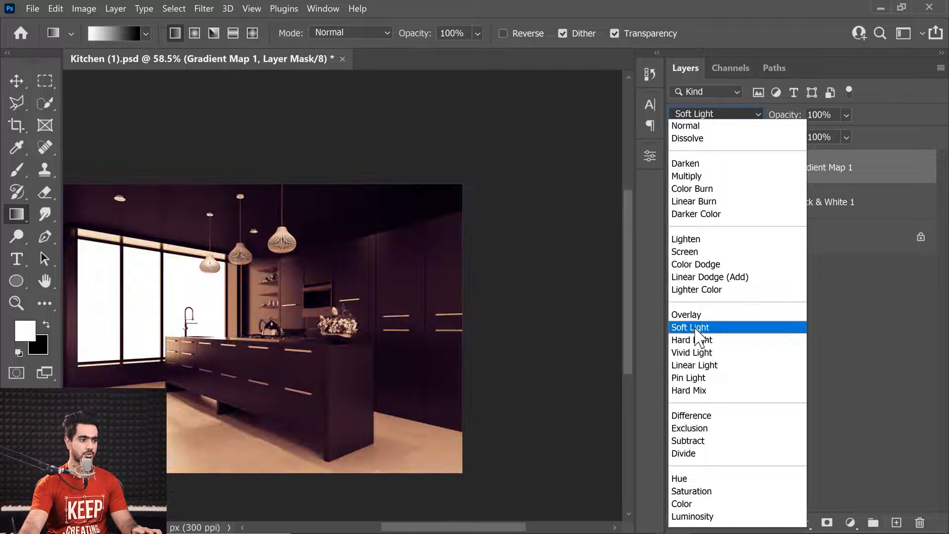
left_click(691, 328)
key("ctrl+0")
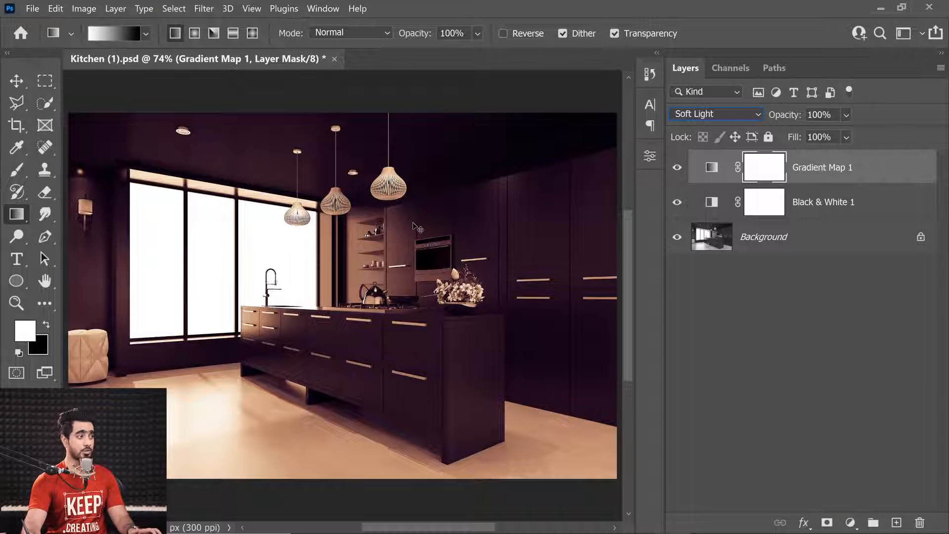
key("ctrl+s")
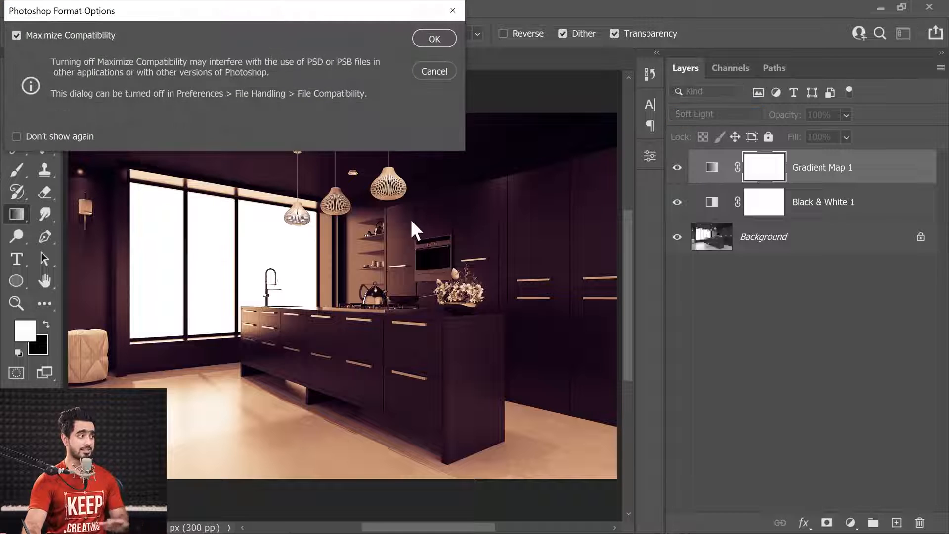
left_click(433, 39)
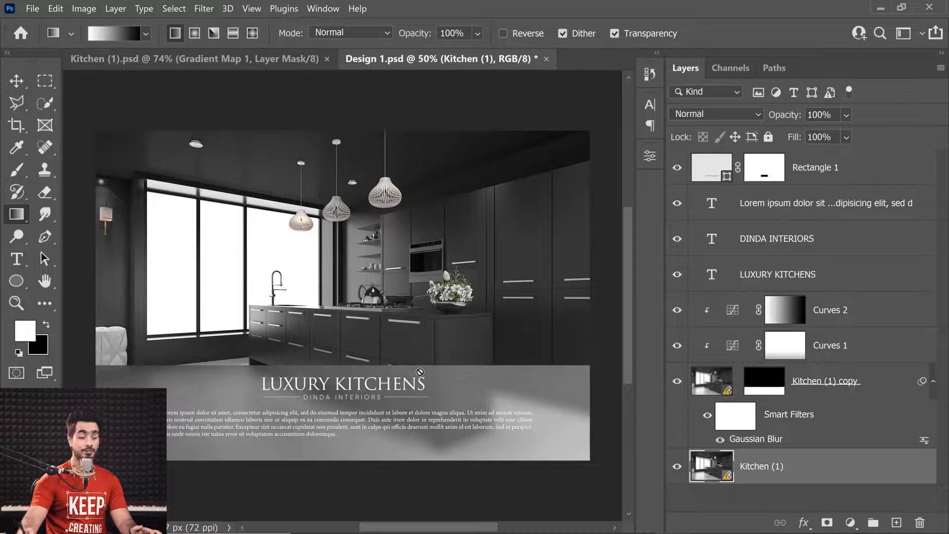
Update all modified linked smart object content in Design 1.psd
left_click(173, 9)
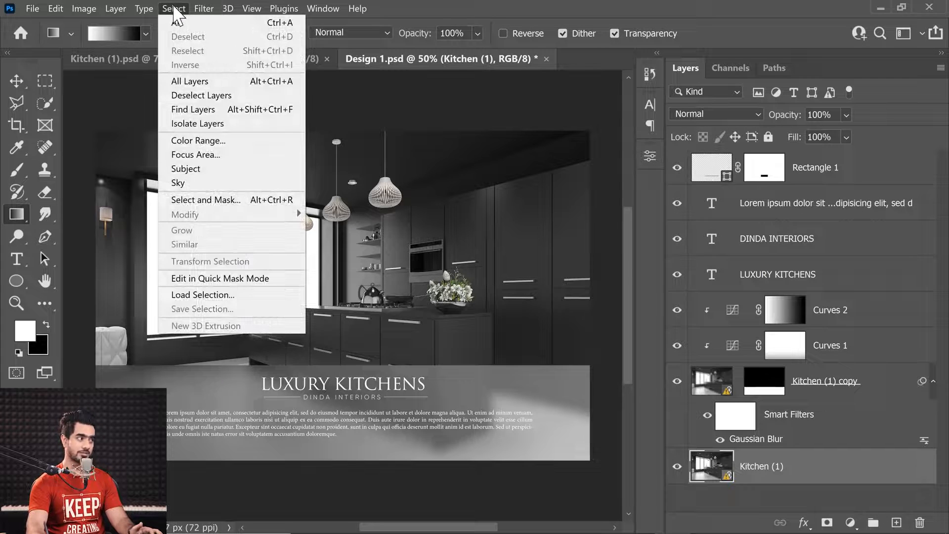
left_click(172, 7)
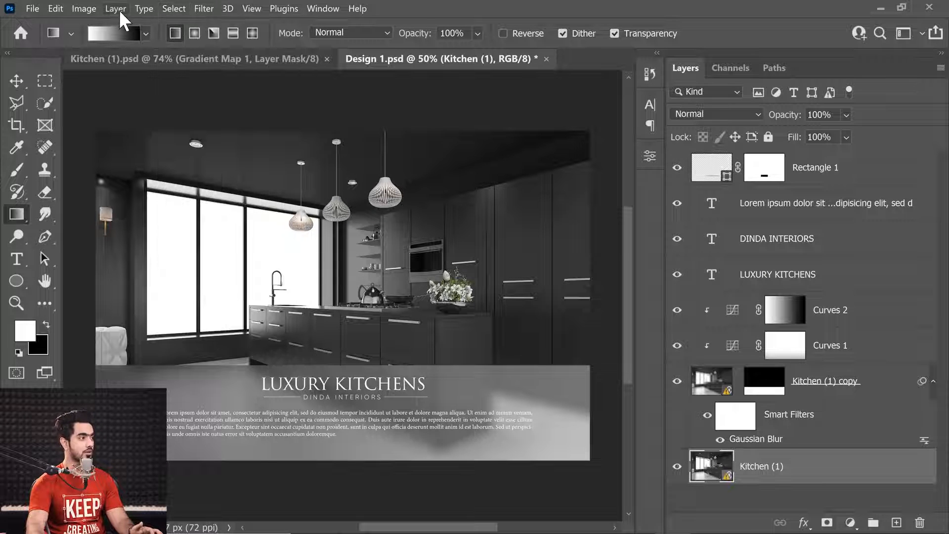
left_click(119, 6)
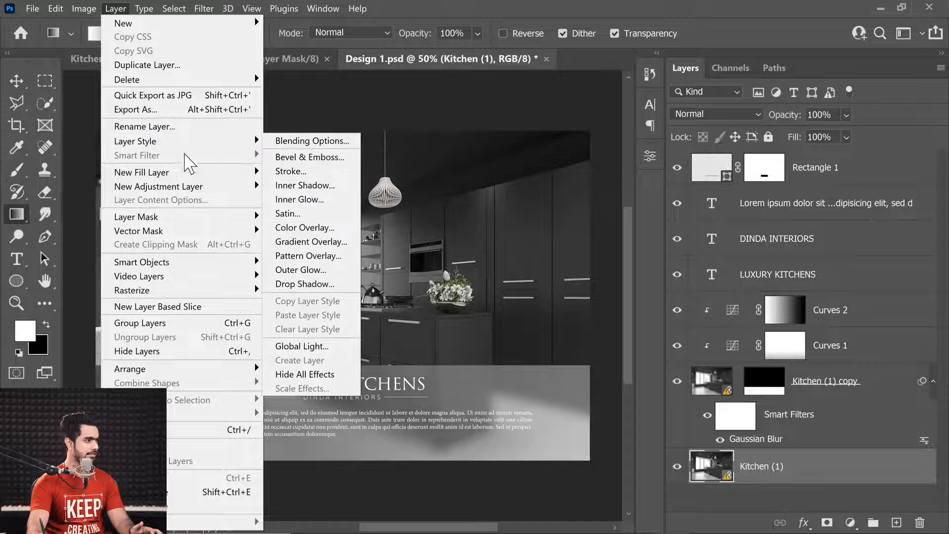
mouse_move(207, 270)
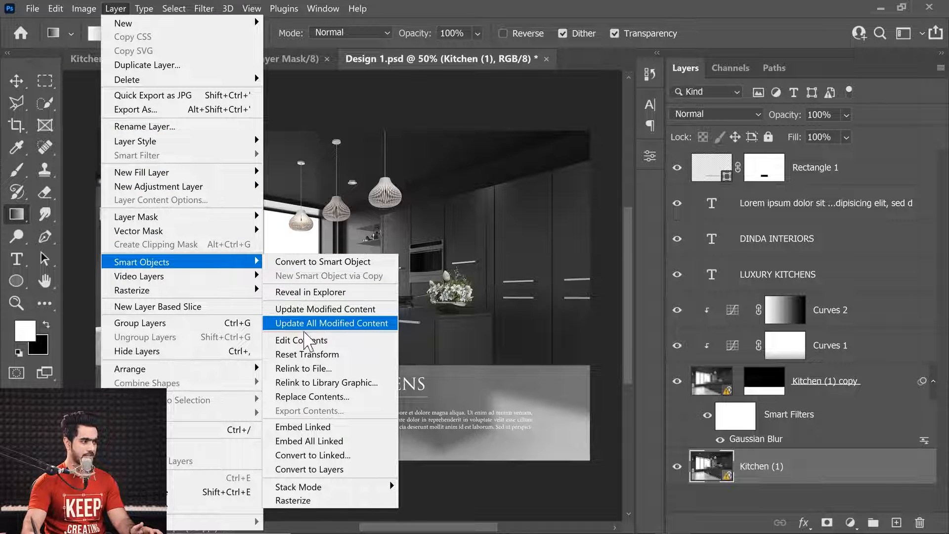
left_click(336, 325)
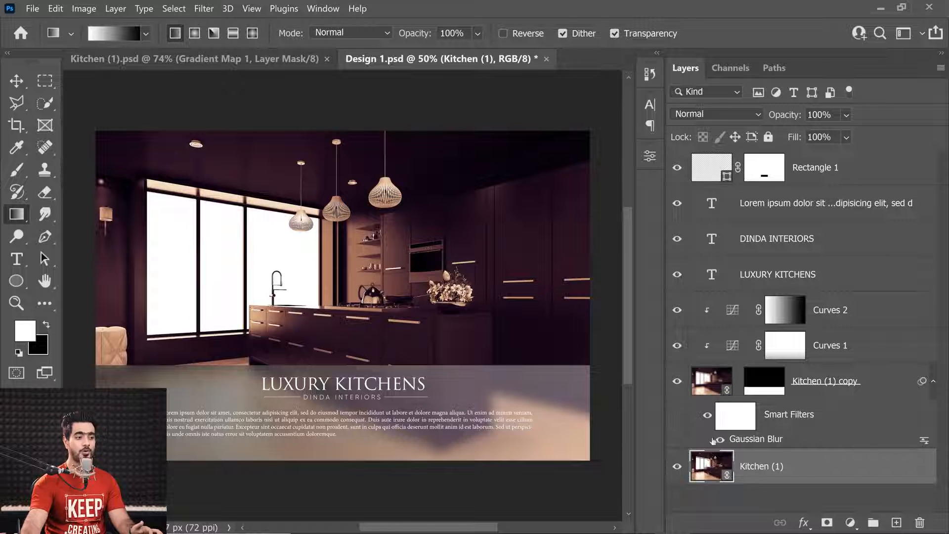
key("ctrl+plus")
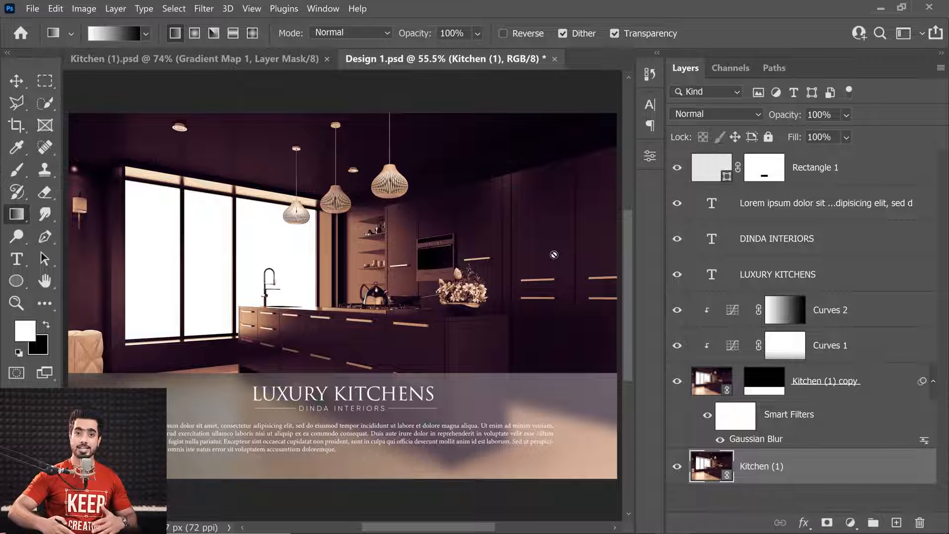
Open Design 2.psd from the Samples folder and delete its Layer 0 hotel photo
mouse_move(418, 519)
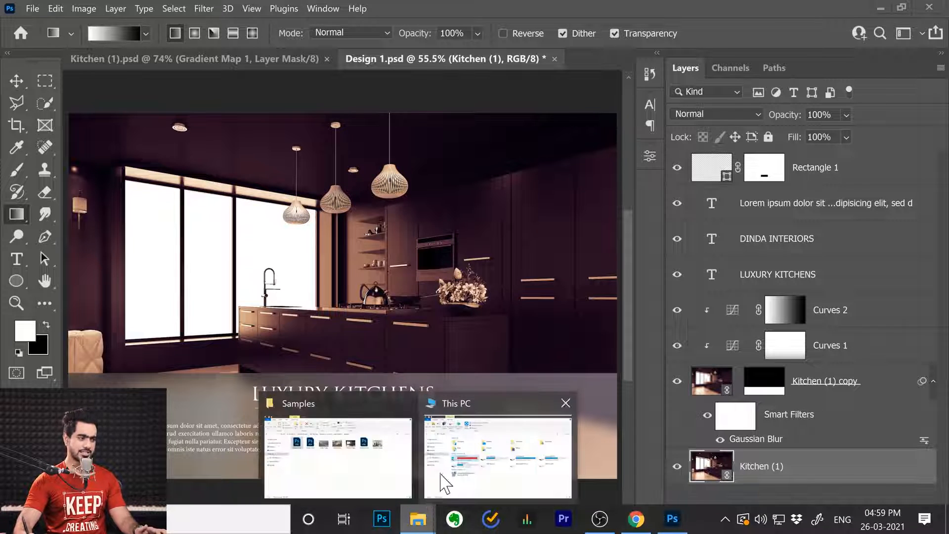
left_click(388, 468)
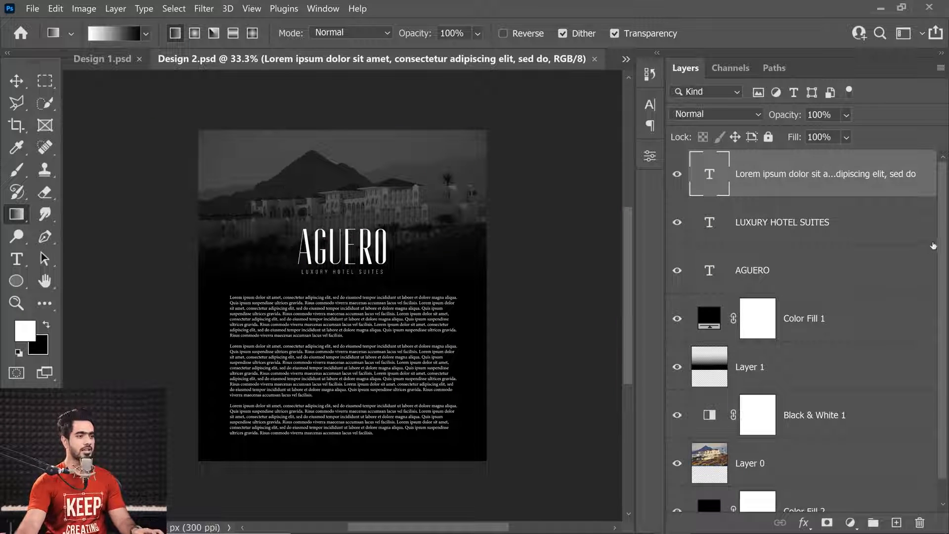
scroll(933, 248, "down", 1)
left_click(723, 442)
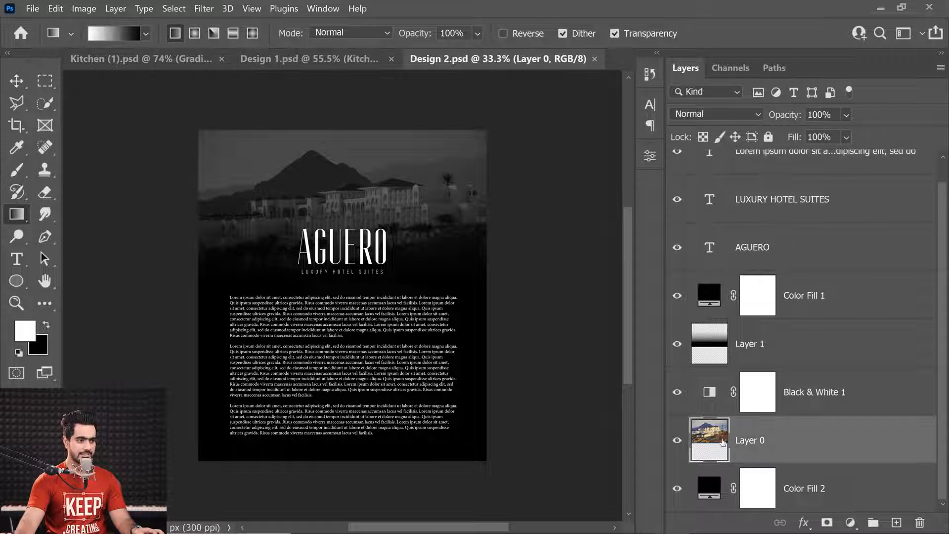
left_click(681, 443)
left_click(681, 443)
left_click_drag(819, 450, 919, 523)
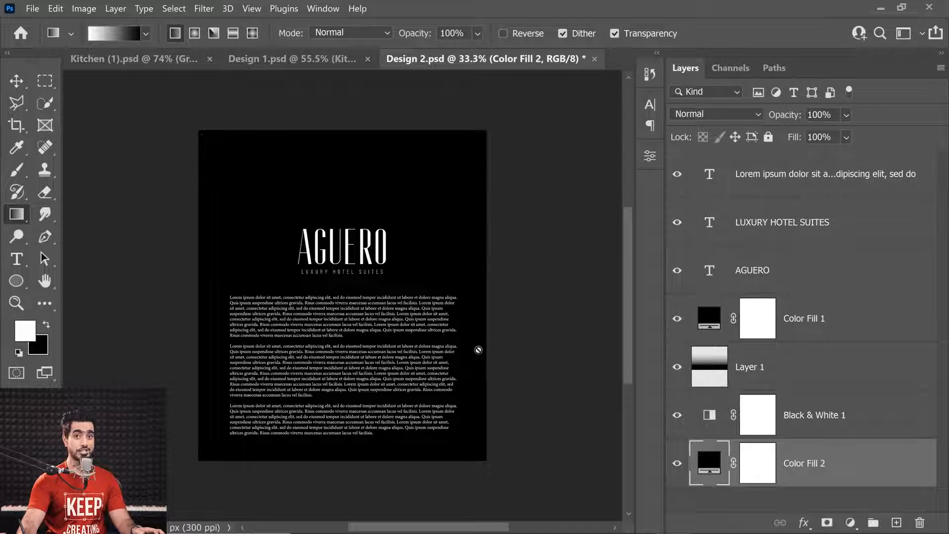
Place Kitchen (1).psd from the Samples folder into Design 2.psd as a linked smart object above Color Fill 2
left_click(31, 10)
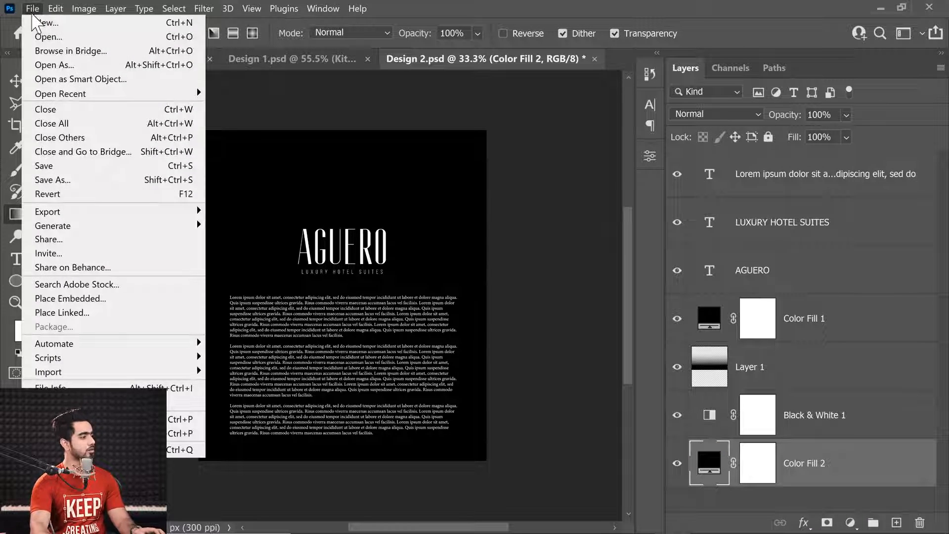
left_click(96, 314)
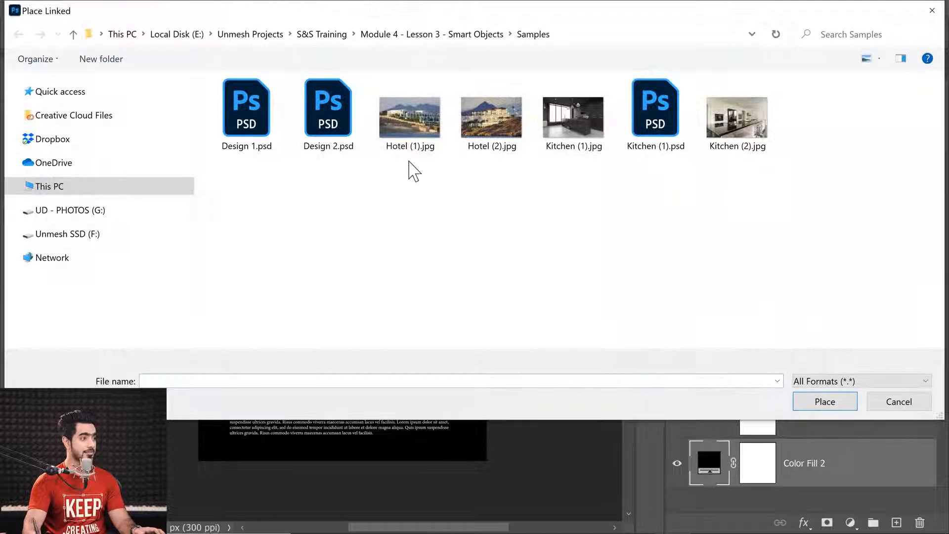
left_click(643, 118)
left_click(825, 402)
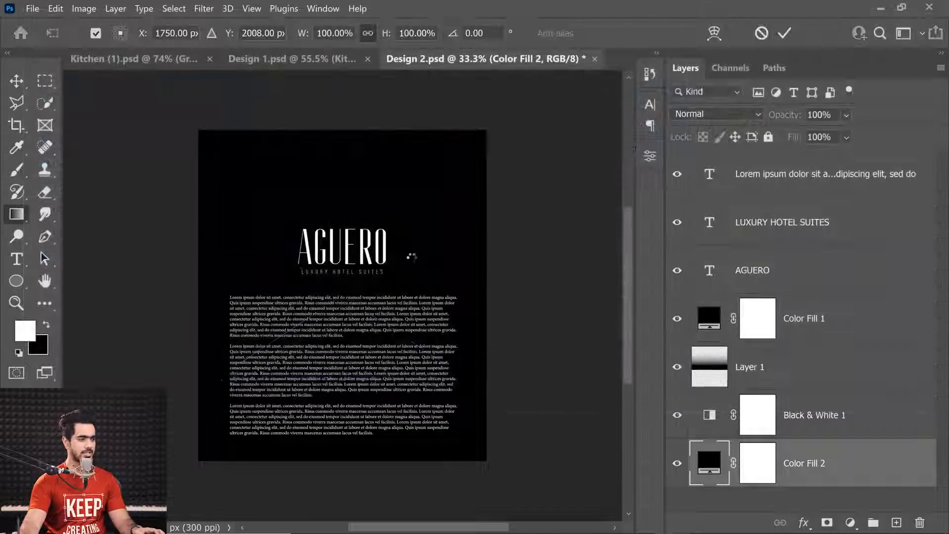
Enlarge and position the placed kitchen photo across the upper part of the page, behind the AGUERO title, and commit the transform
left_click_drag(401, 277, 378, 203)
left_click_drag(448, 295, 498, 332)
left_click_drag(426, 270, 425, 244)
key("Return")
key("g")
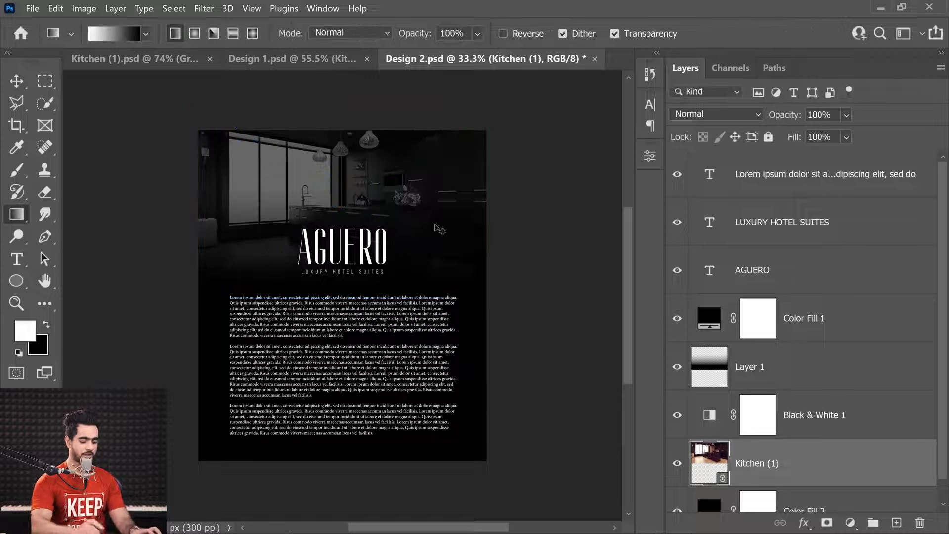
key("ctrl+0")
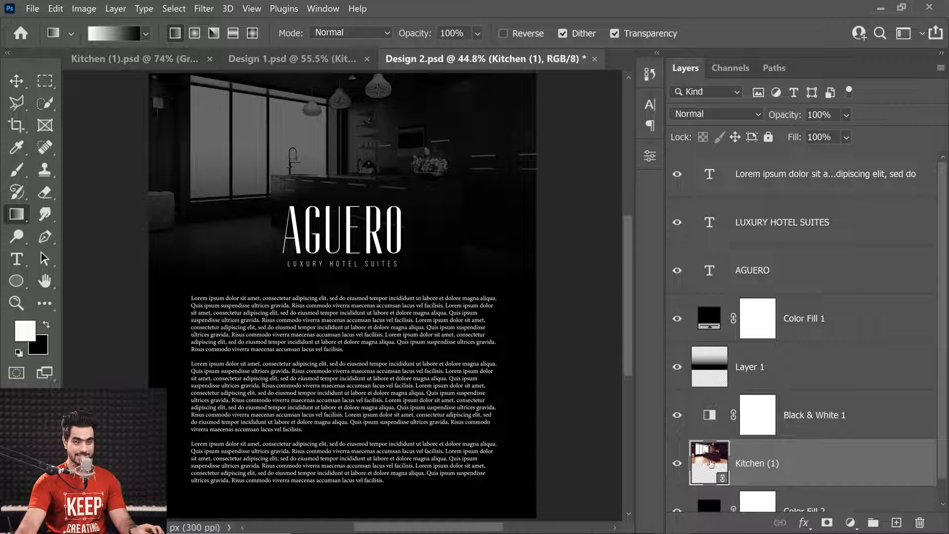
left_click_drag(292, 41, 332, 79)
left_click_drag(444, 251, 554, 232)
In Kitchen (1).psd, add a new layer above Gradient Map 1 and choose the hard round brush with pressure-controlled size for painting on it
left_click(127, 58)
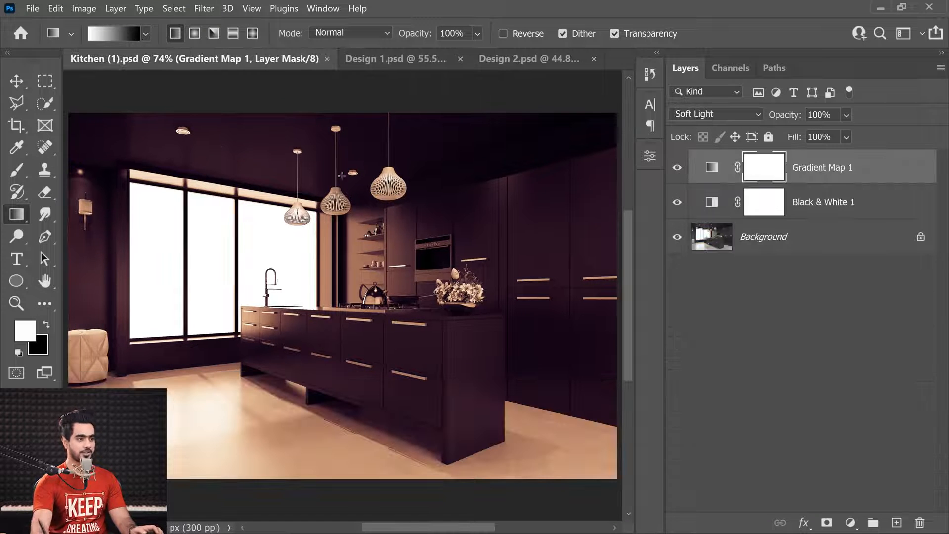
left_click(895, 522)
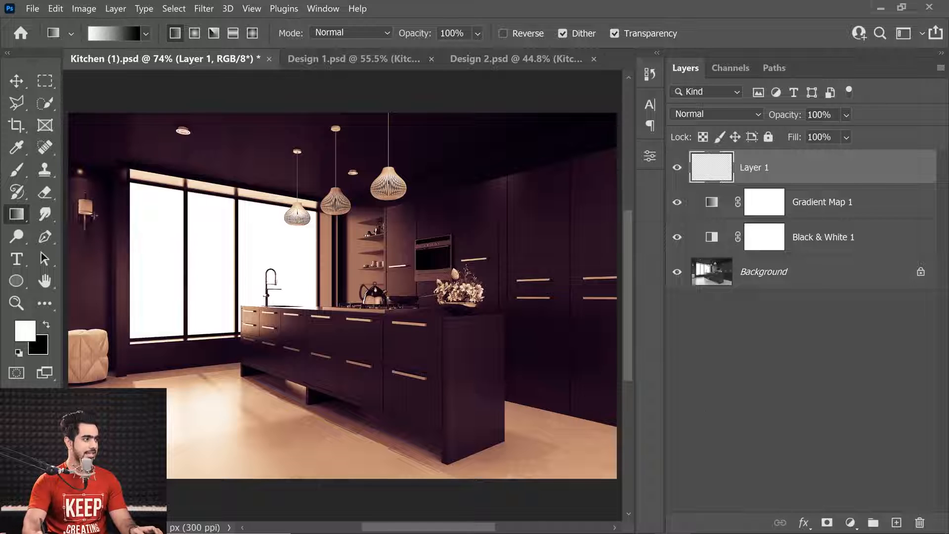
left_click(16, 171)
left_click(99, 33)
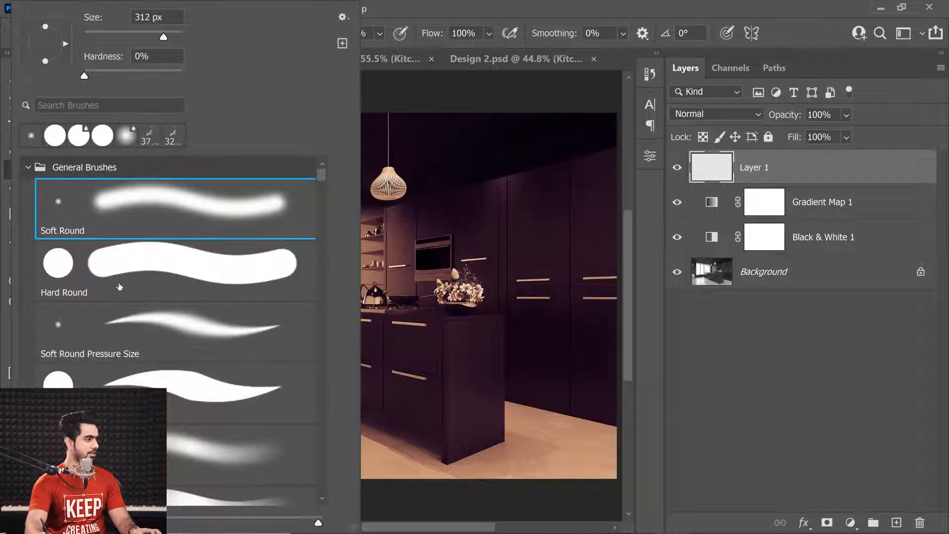
left_click(198, 277)
left_click(272, 378)
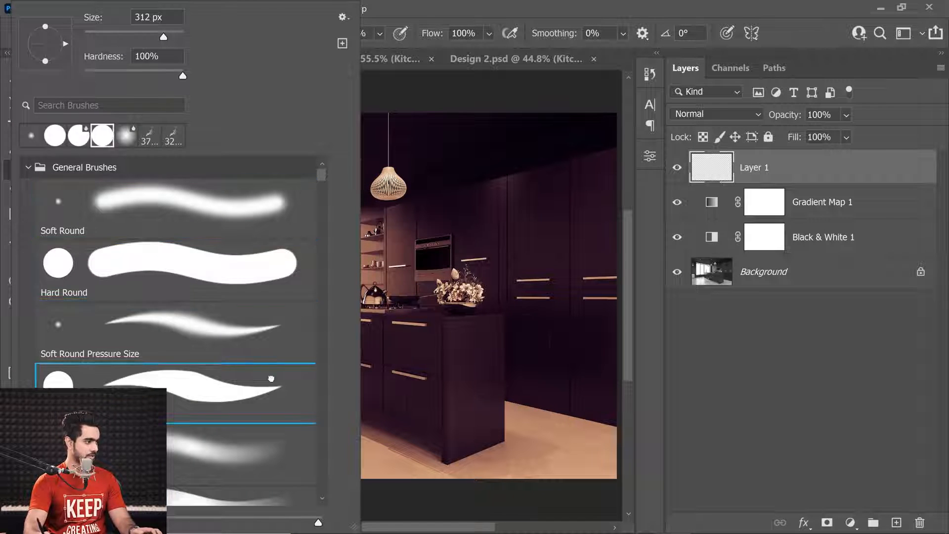
left_click(737, 359)
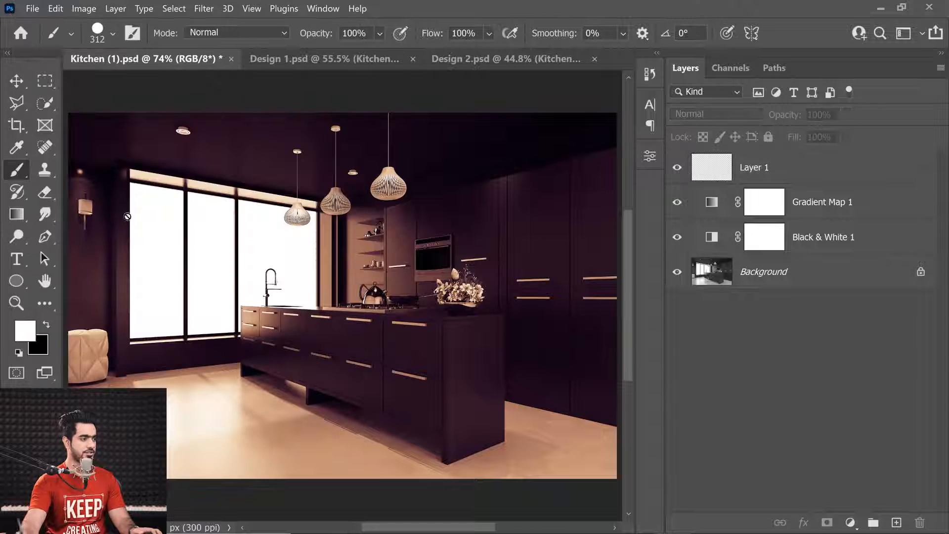
left_click(785, 173)
Paint a wavy white stroke across the kitchen on Layer 1, save Kitchen (1).psd, and check Design 1.psd and Design 2.psd
mouse_move(71, 240)
left_mouse_down()
mouse_move(201, 186)
mouse_move(349, 206)
mouse_move(526, 192)
mouse_move(620, 243)
left_mouse_up()
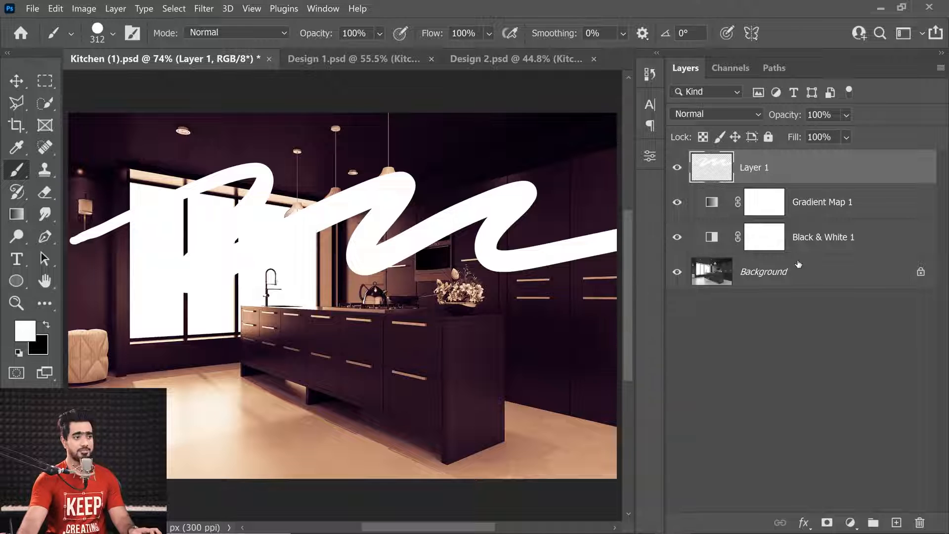
key("ctrl+s")
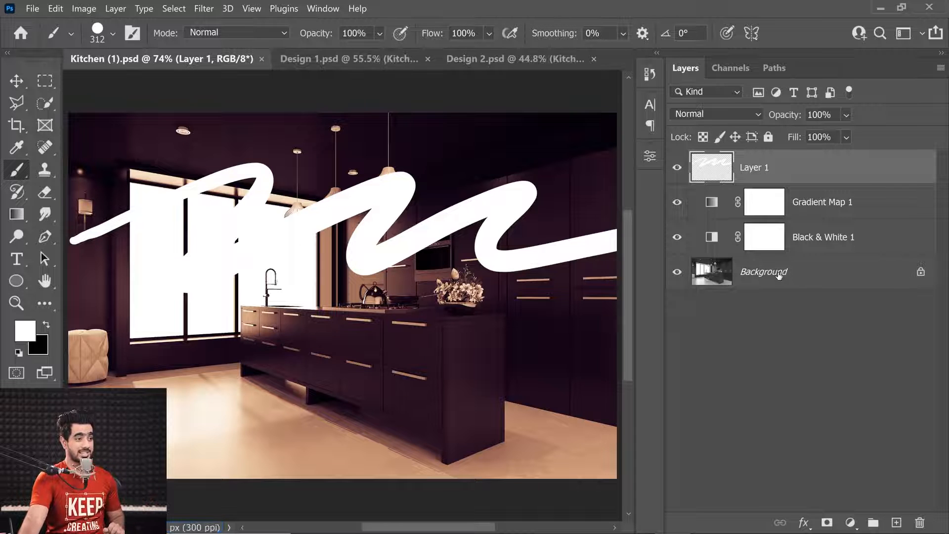
left_click(343, 61)
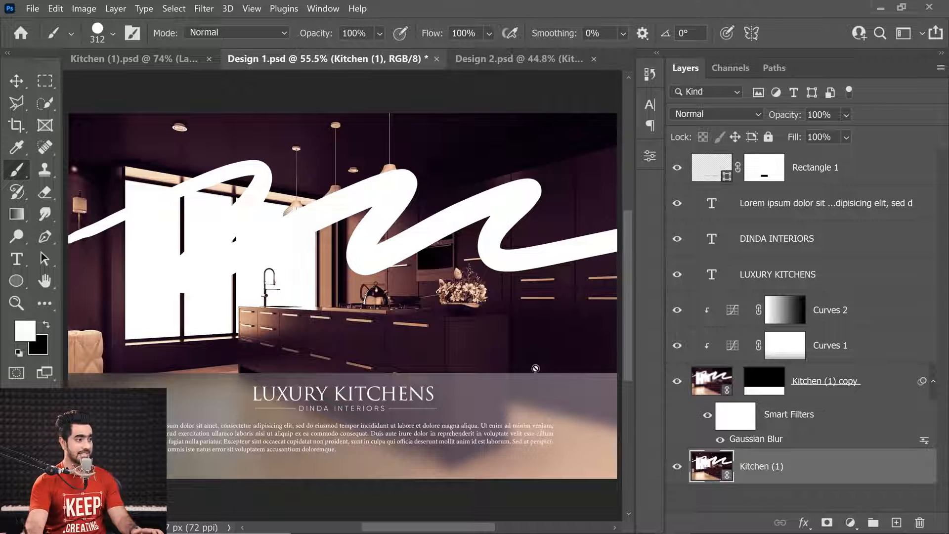
left_click(484, 59)
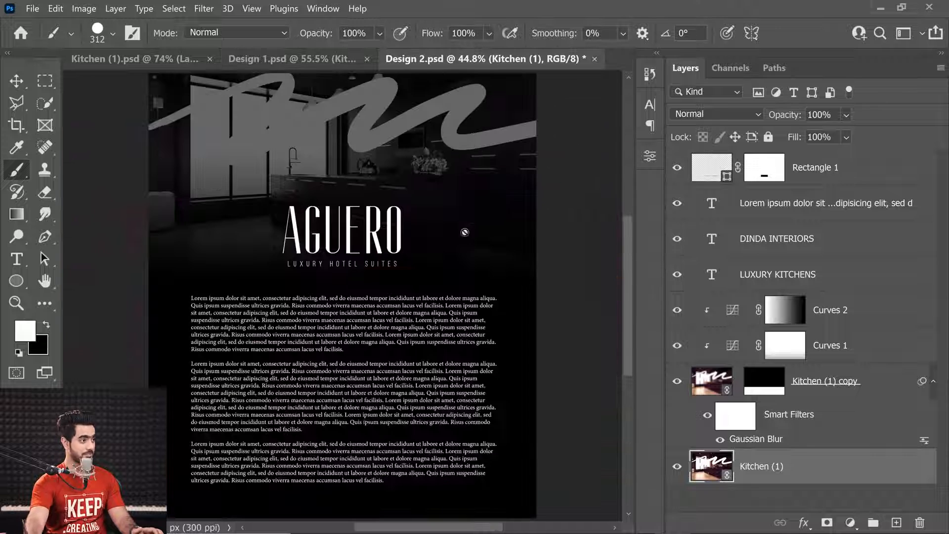
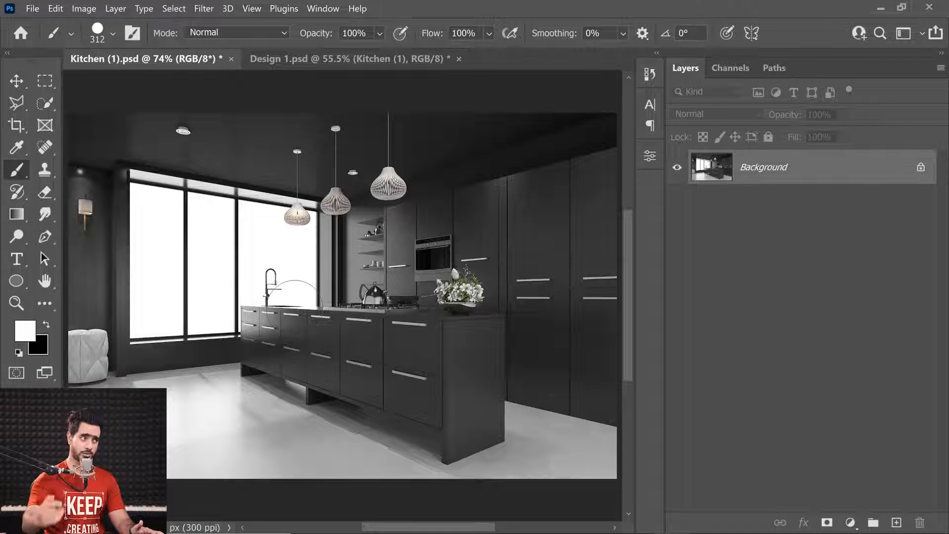
Make Layer Comps available in the workspace for Kitchen (1).psd and collapse it
left_click(323, 9)
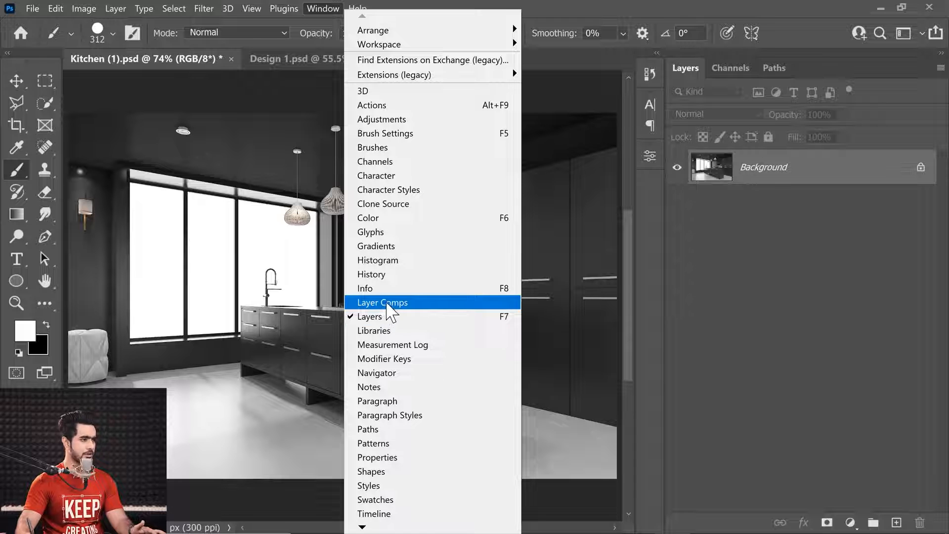
left_click(407, 310)
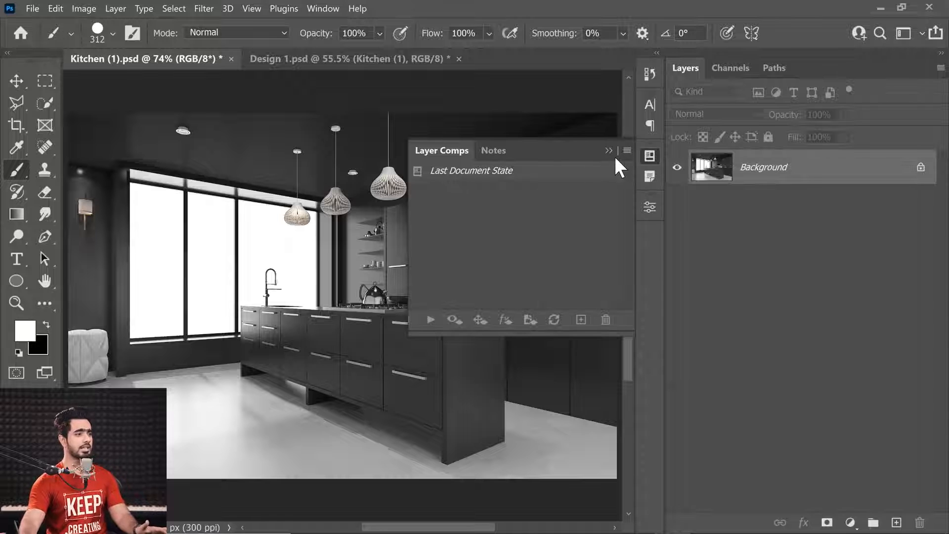
left_click(609, 151)
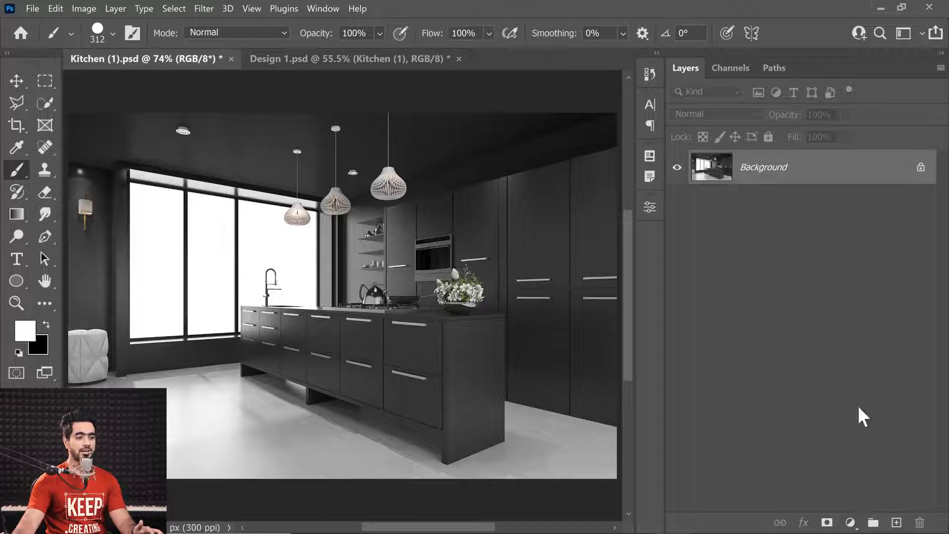
Add a Black & White adjustment layer above the Background of Kitchen (1).psd with its default settings
left_click(850, 522)
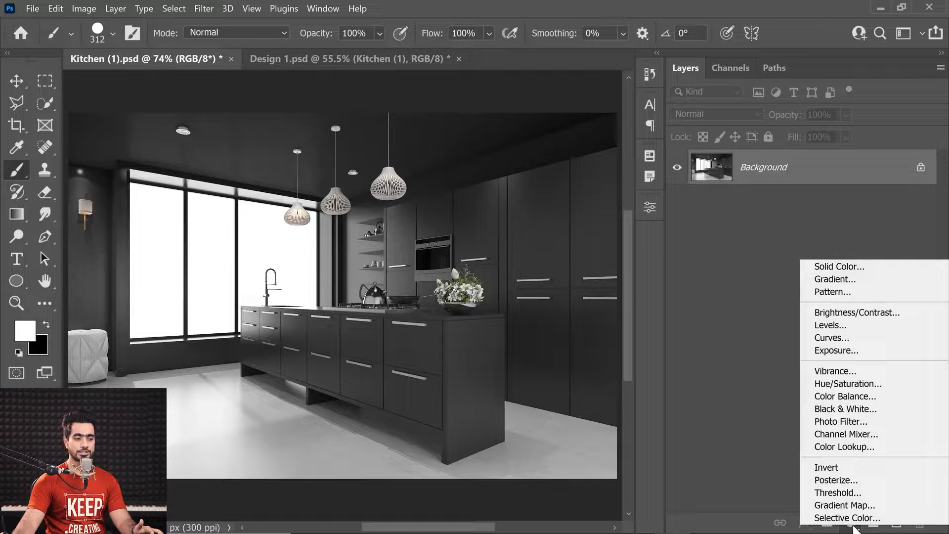
left_click(871, 410)
left_click_drag(376, 307, 272, 320)
left_click(609, 201)
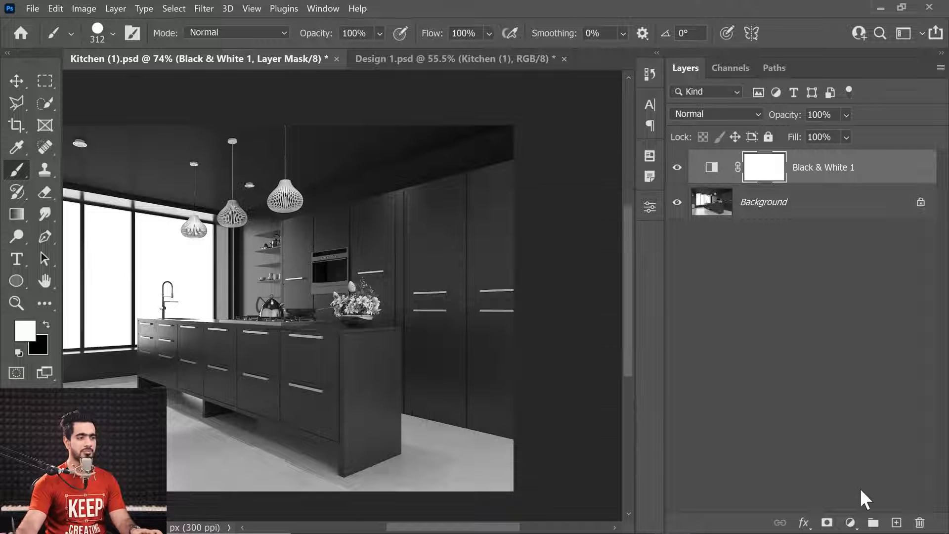
Add a Curves adjustment above Black & White 1 and use on-image adjustment to darken the shadows and brighten the highlights in an S-curve
left_click(850, 523)
left_click(830, 333)
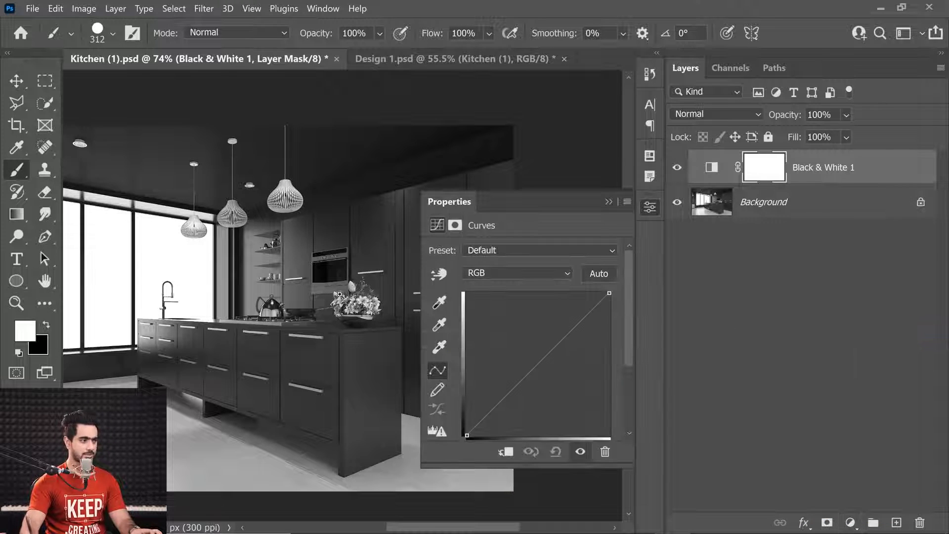
left_click_drag(338, 293, 437, 284)
left_click(439, 274)
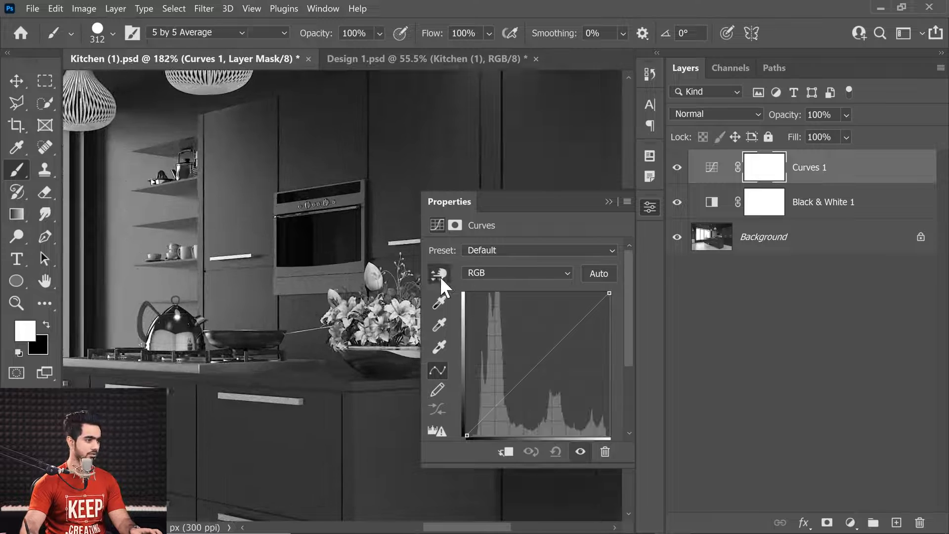
left_click_drag(165, 334, 192, 354)
scroll(198, 352, "down", 5)
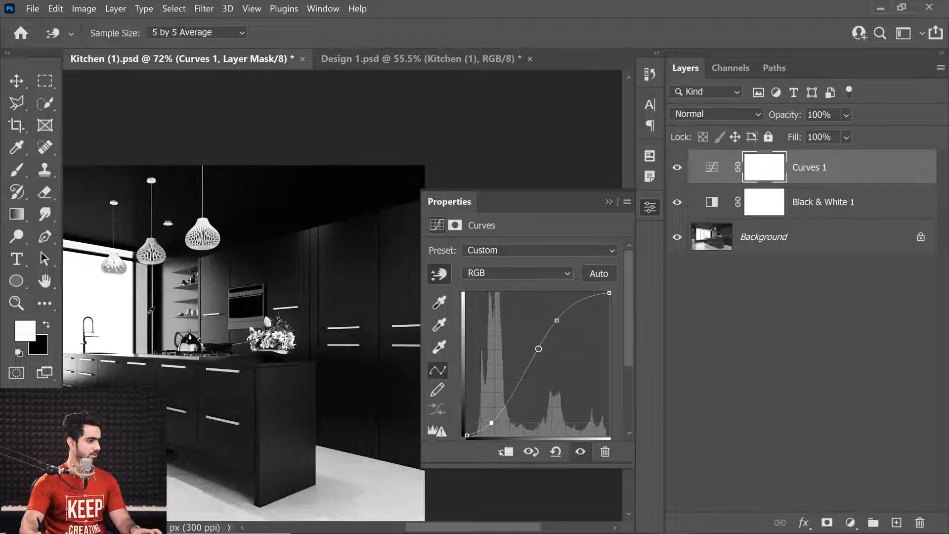
key("ctrl+0")
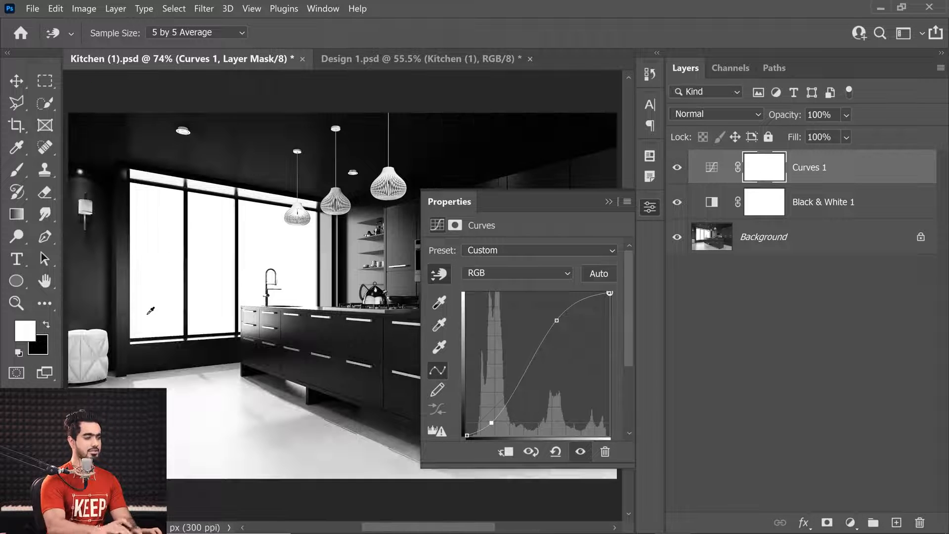
left_click(615, 205)
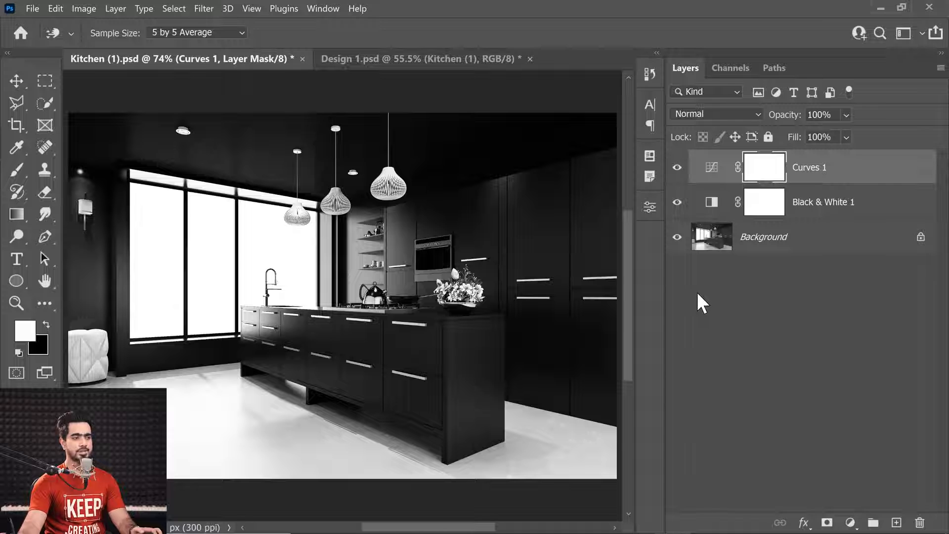
Hide Curves 1 and Black & White 1, and add a Gradient Map adjustment layer above them
left_click_drag(677, 167, 681, 212)
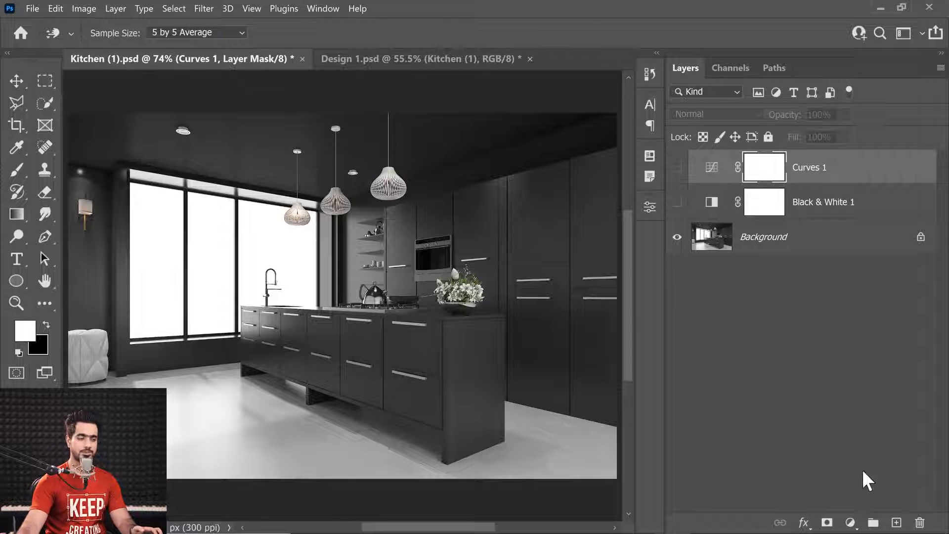
left_click(850, 522)
left_click(860, 507)
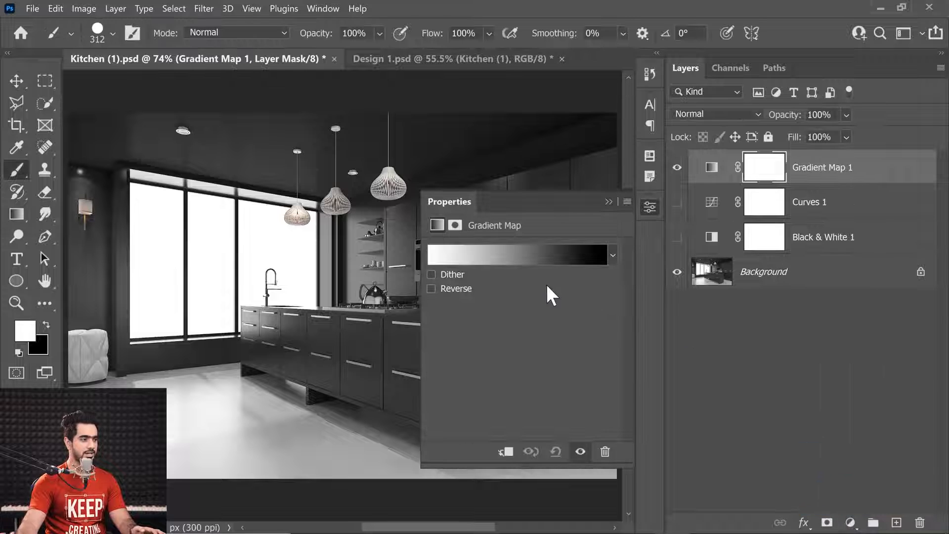
Apply the Blue_27 preset from the Blues group to the Gradient Map and hide the Gradient Map 1 layer
left_click(517, 253)
left_click_drag(705, 153, 619, 126)
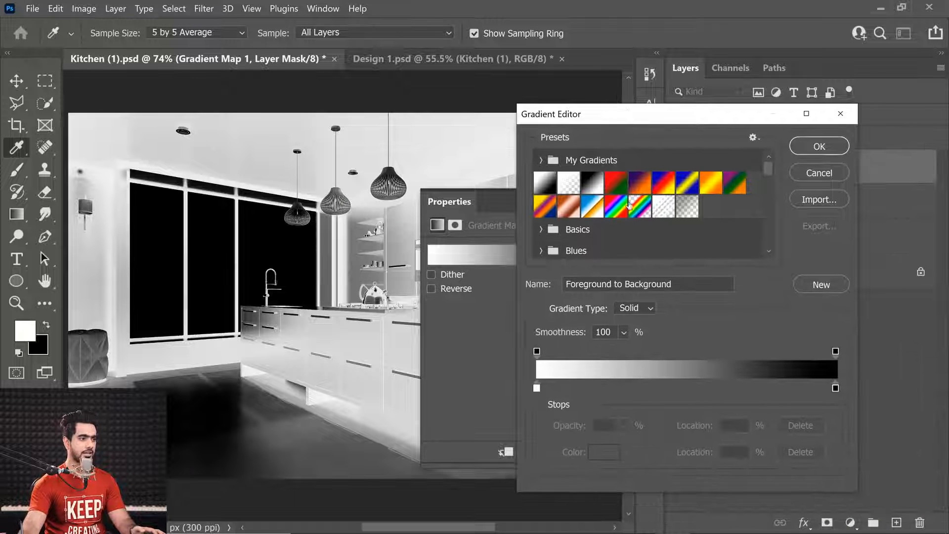
left_click_drag(763, 171, 739, 185)
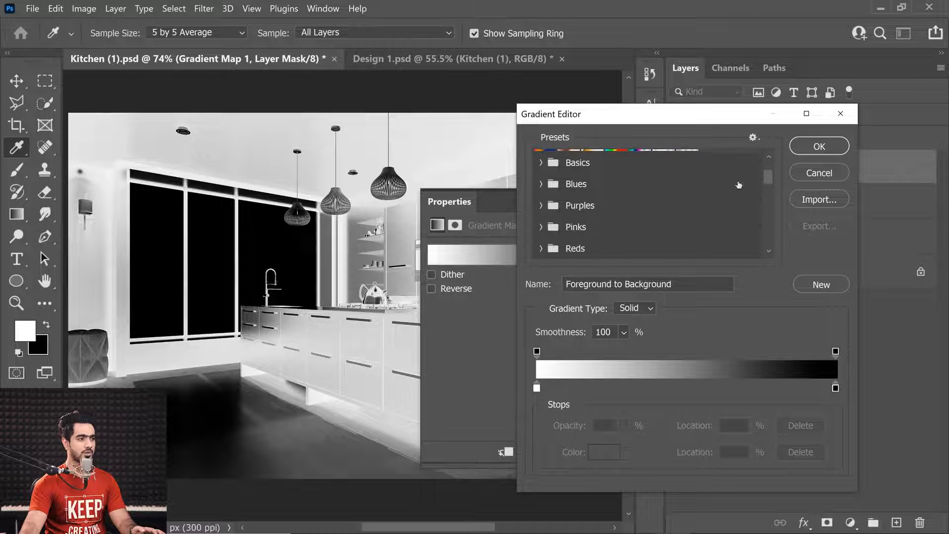
left_click(543, 188)
left_click(559, 211)
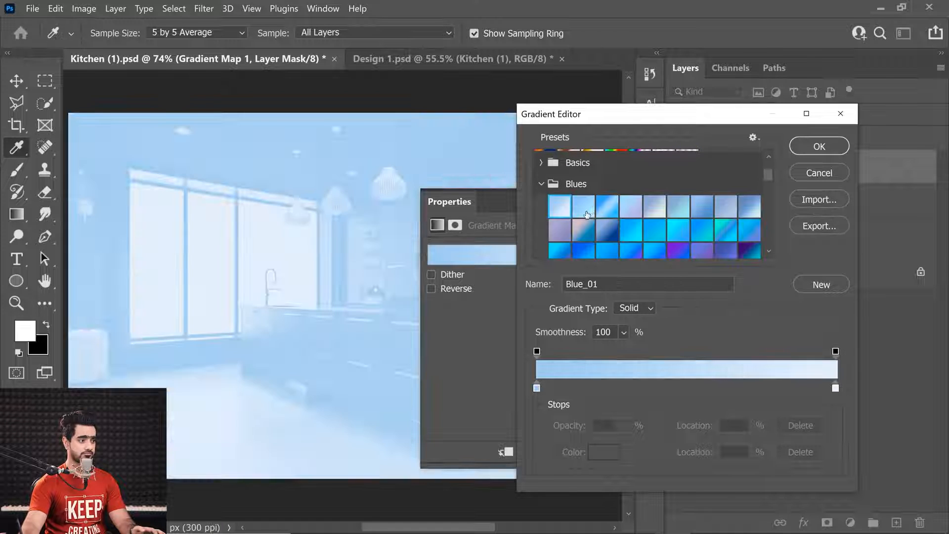
left_click(589, 211)
left_click(654, 210)
left_click(675, 240)
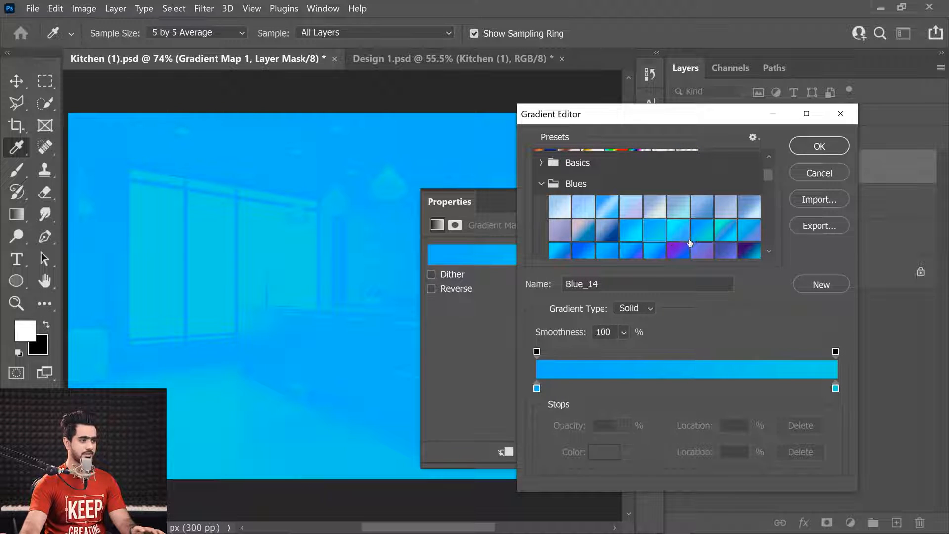
left_click(684, 250)
left_click(742, 255)
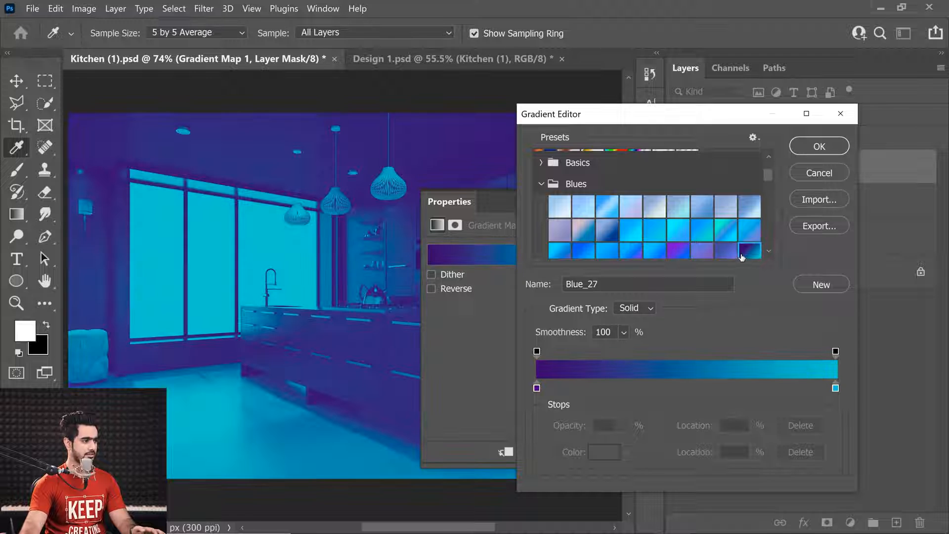
left_click(823, 148)
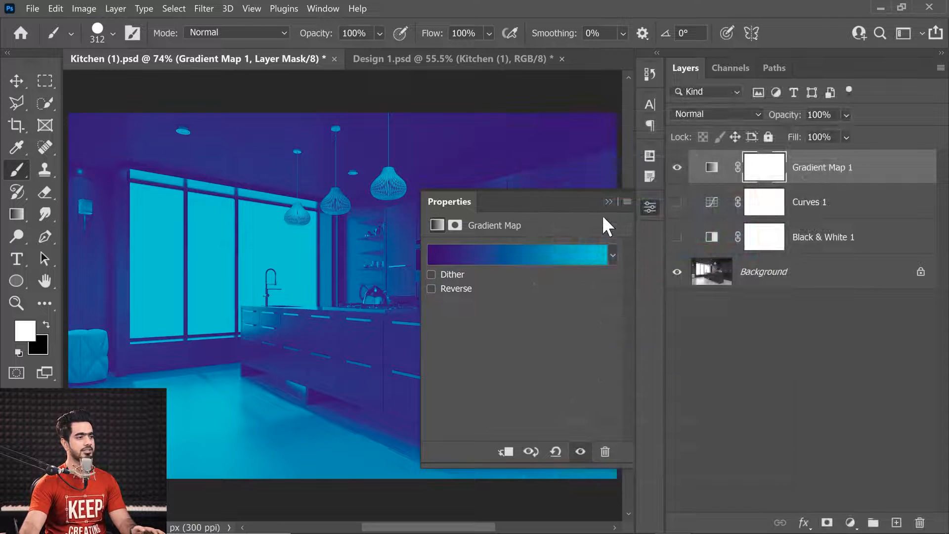
left_click(613, 202)
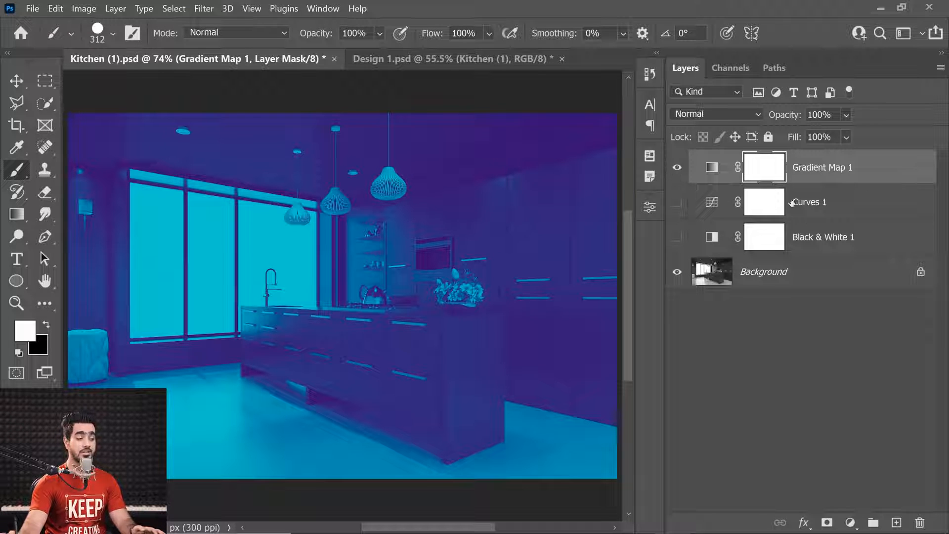
left_click(677, 168)
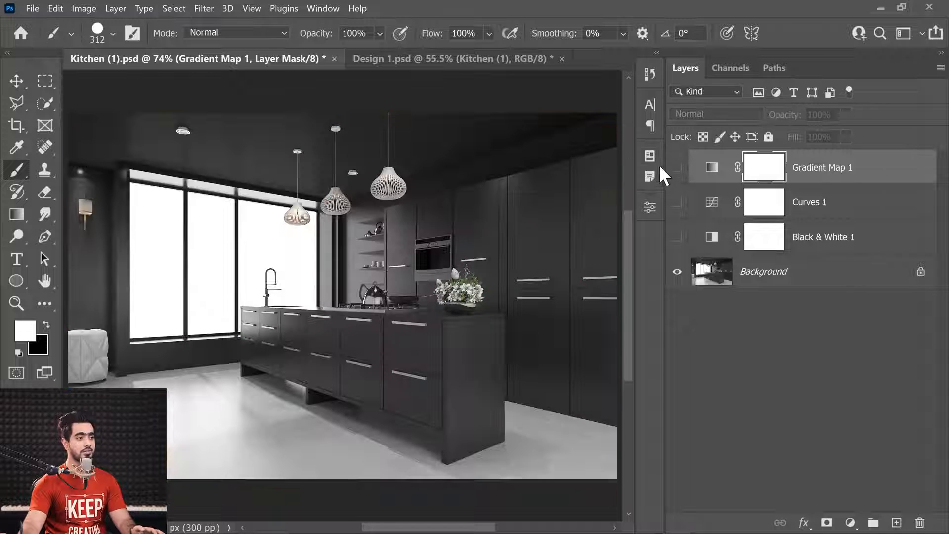
Create a layer comp named Original in Kitchen (1).psd that records layer visibility with all three adjustment layers hidden
left_click(648, 157)
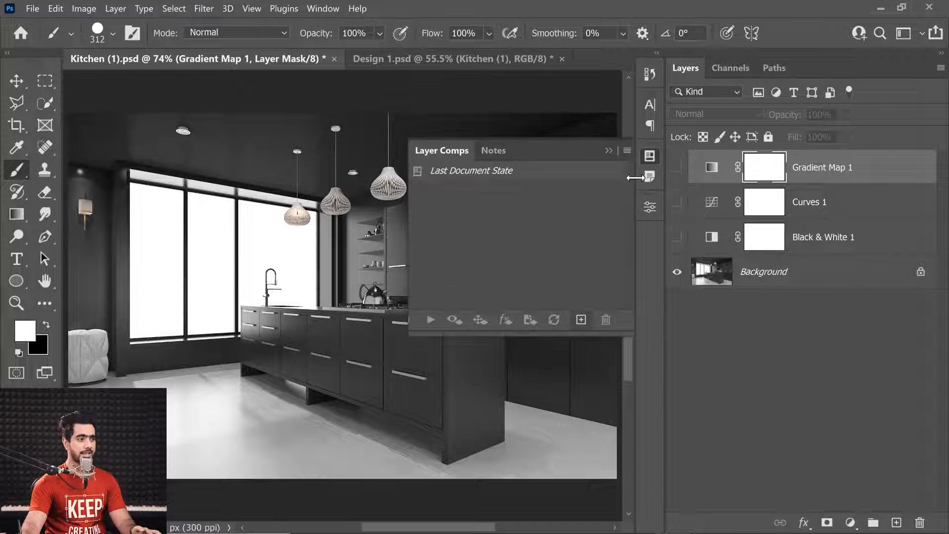
left_click(323, 8)
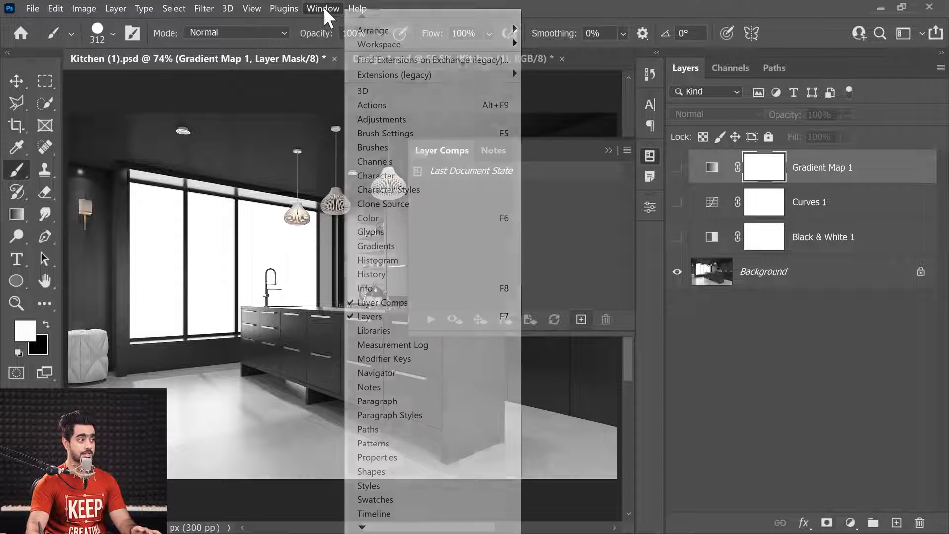
left_click(583, 221)
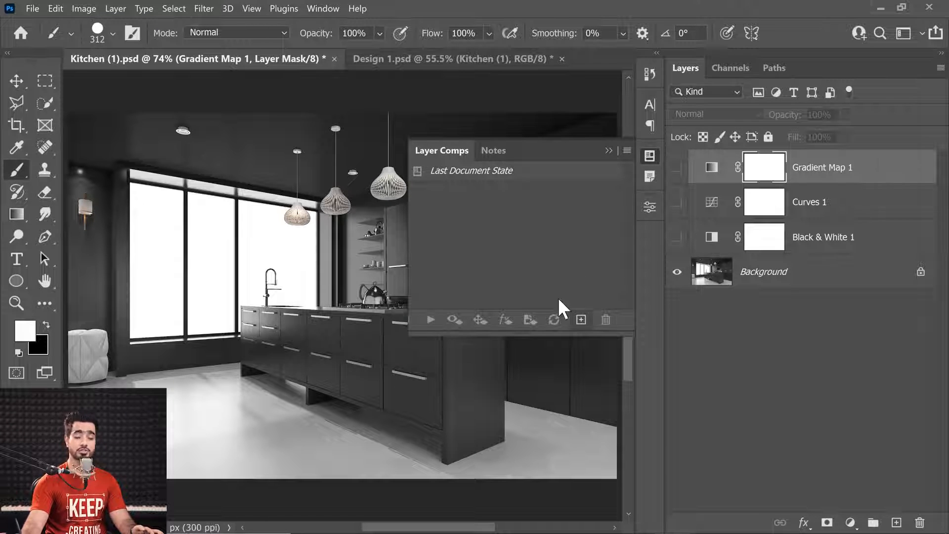
left_click(582, 320)
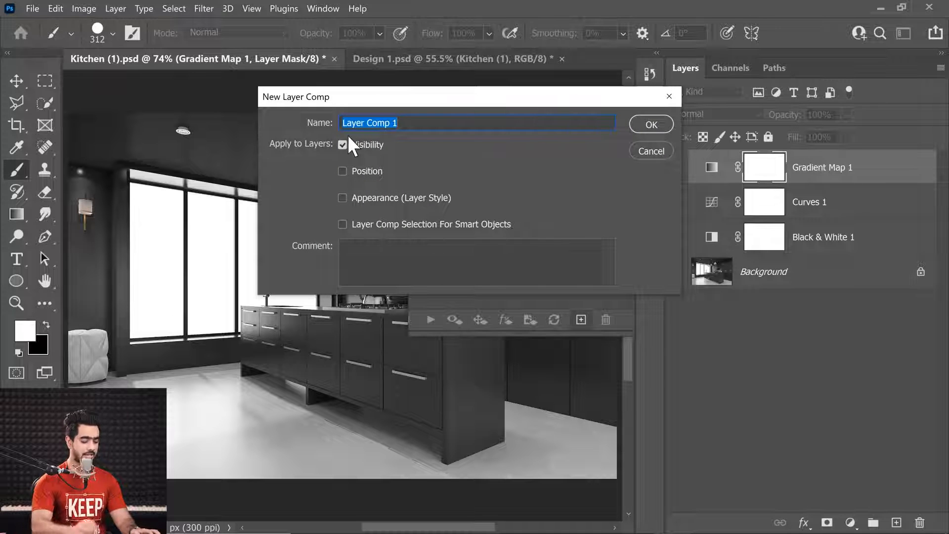
type("Original")
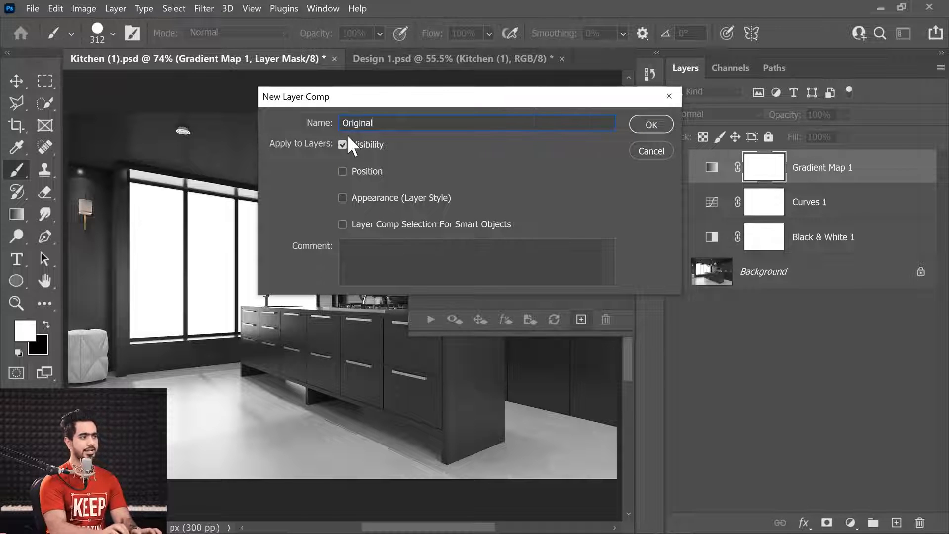
left_click_drag(559, 96, 447, 101)
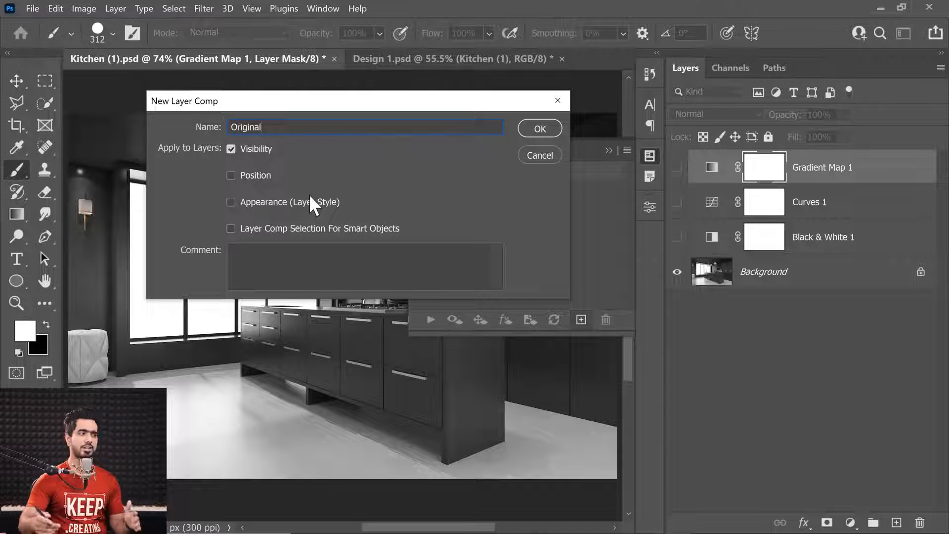
left_click(541, 128)
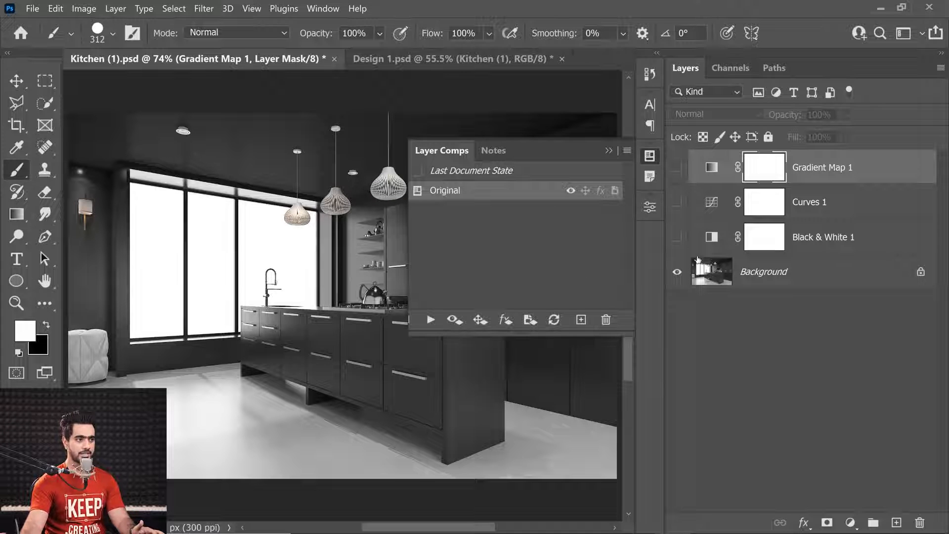
Show Curves 1 and Black & White 1, and record their visibility in a layer comp named Black and White
left_click_drag(680, 210, 698, 244)
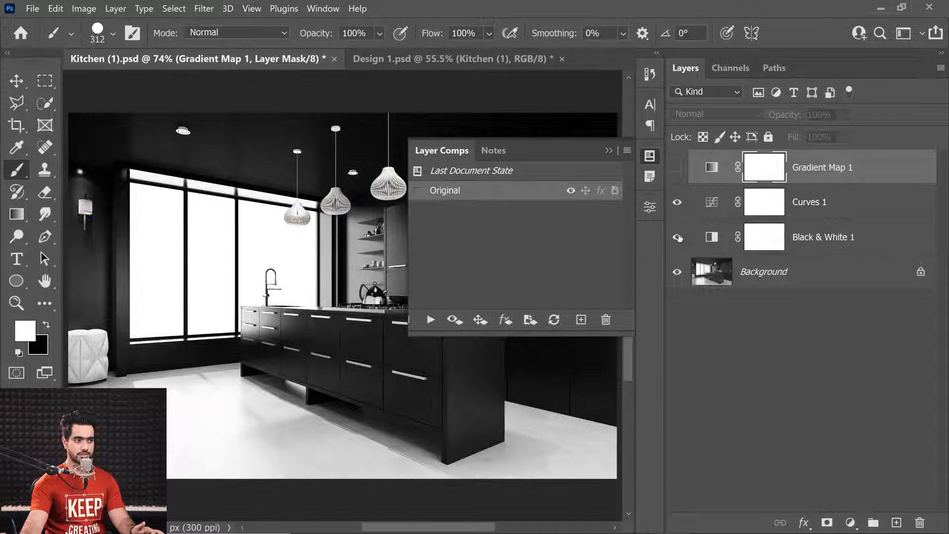
left_click(582, 319)
type("Black")
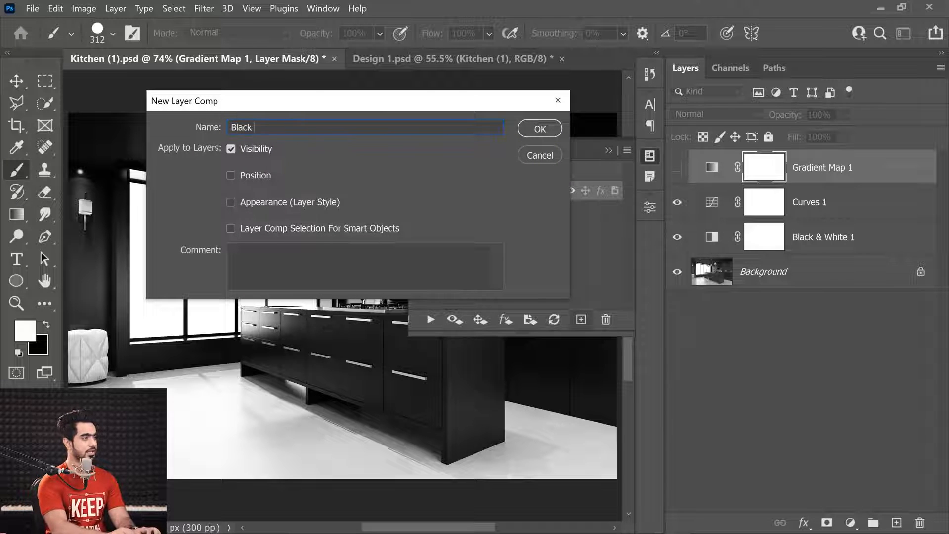
type(" and White")
key("Return")
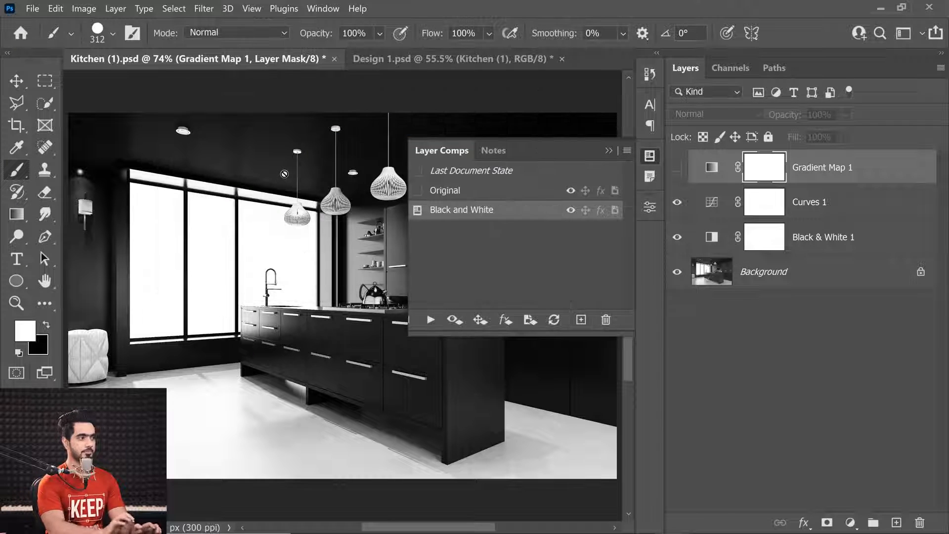
Record a layer comp named Duotone with only Gradient Map 1 visible above the Background, and save Kitchen (1).psd
left_click(677, 167)
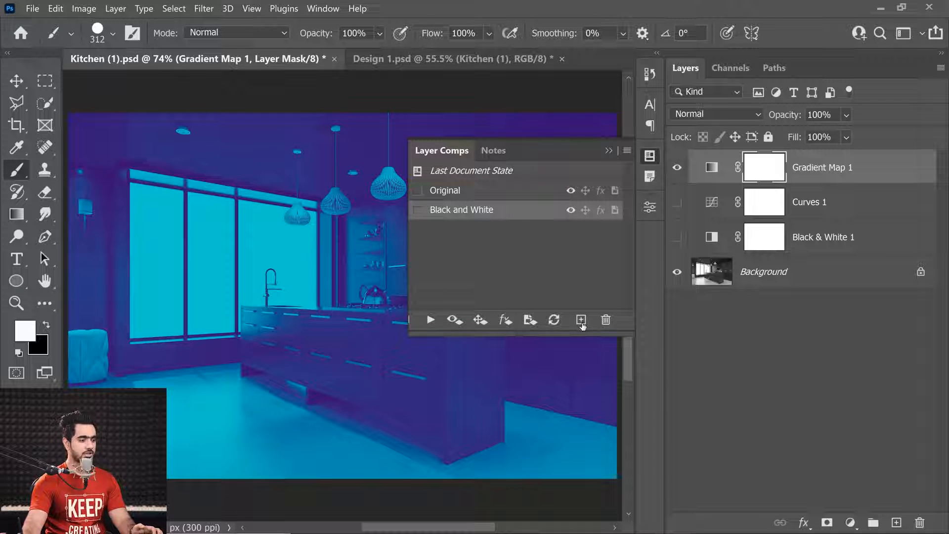
left_click(581, 320)
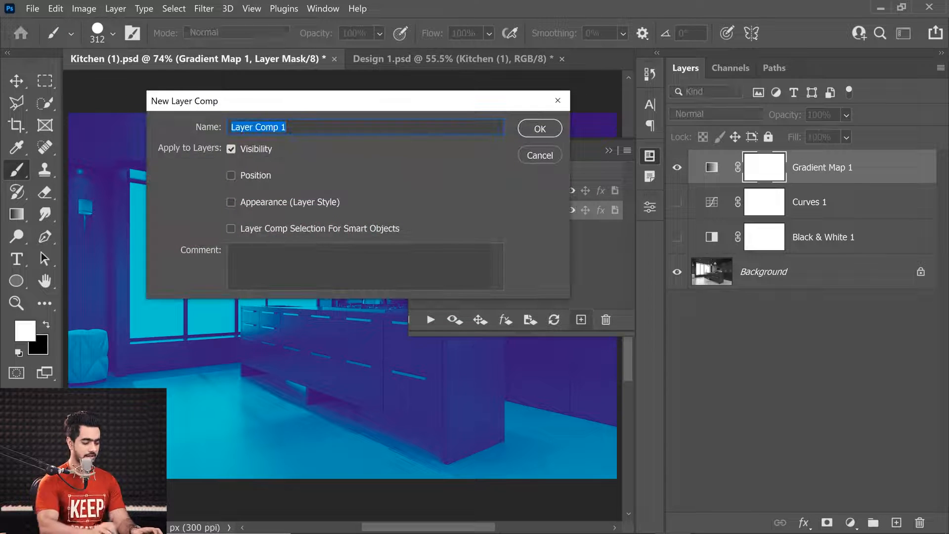
type("Duotone")
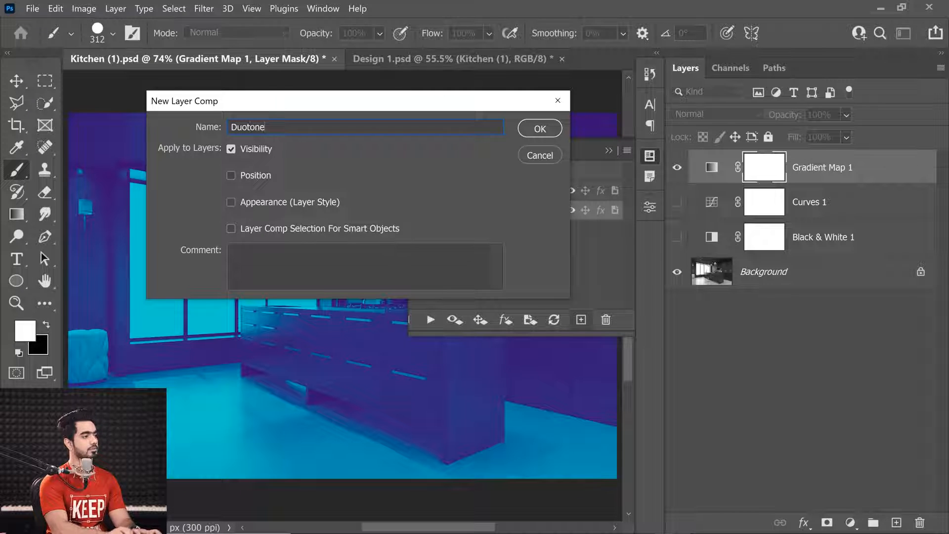
key("Return")
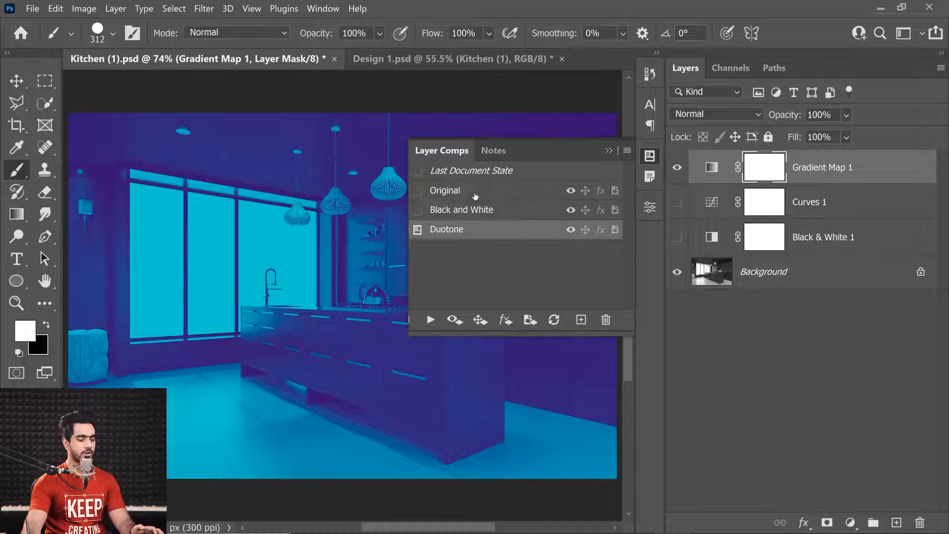
left_click(606, 150)
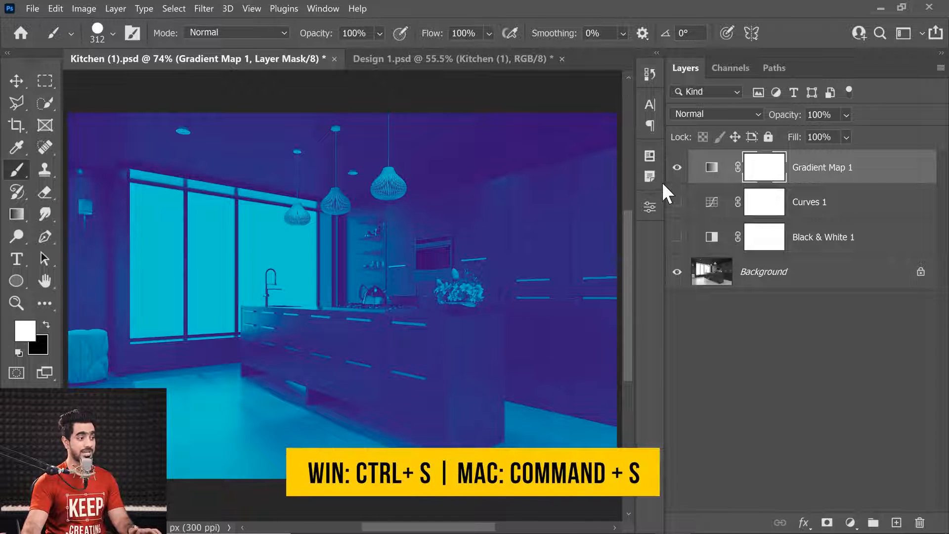
key("ctrl+s")
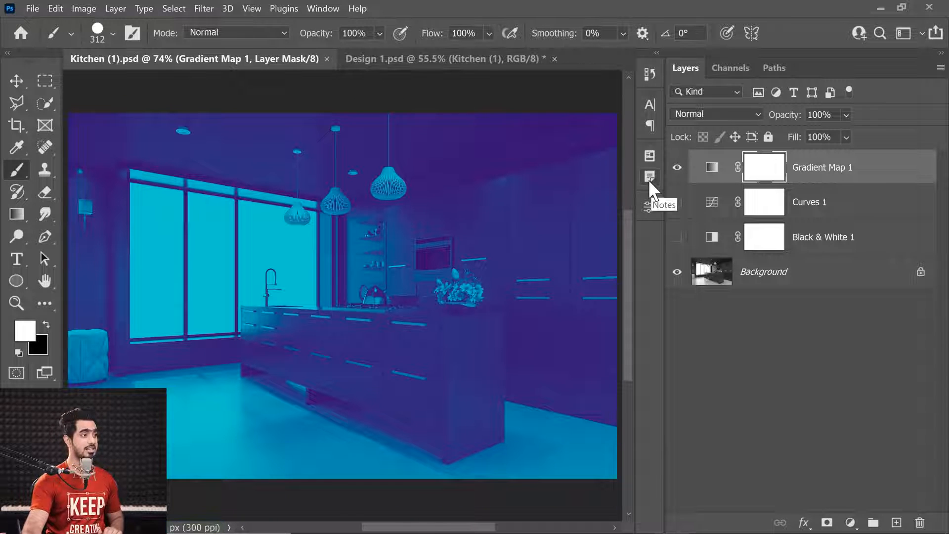
In Design 1.psd, apply the Original layer comp to the Kitchen (1) linked smart object through its properties
left_click(409, 60)
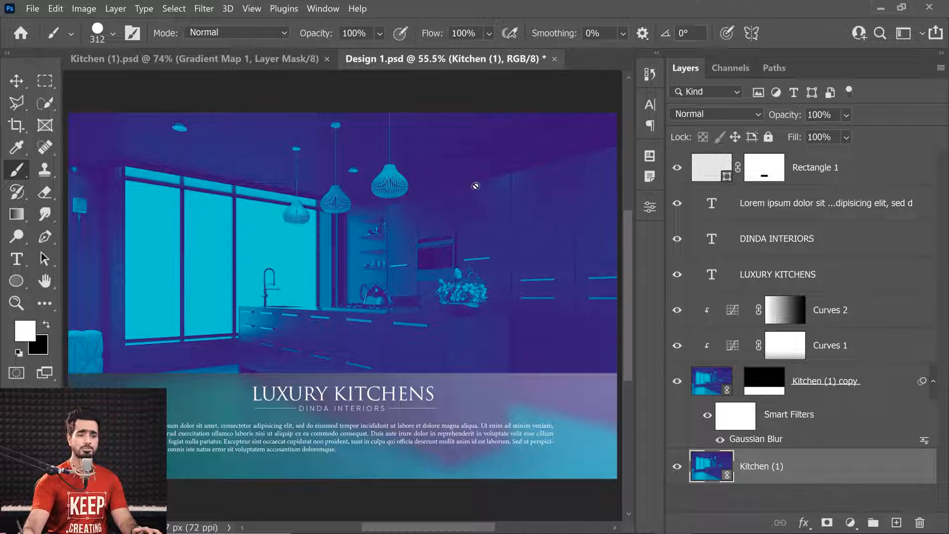
left_click(323, 8)
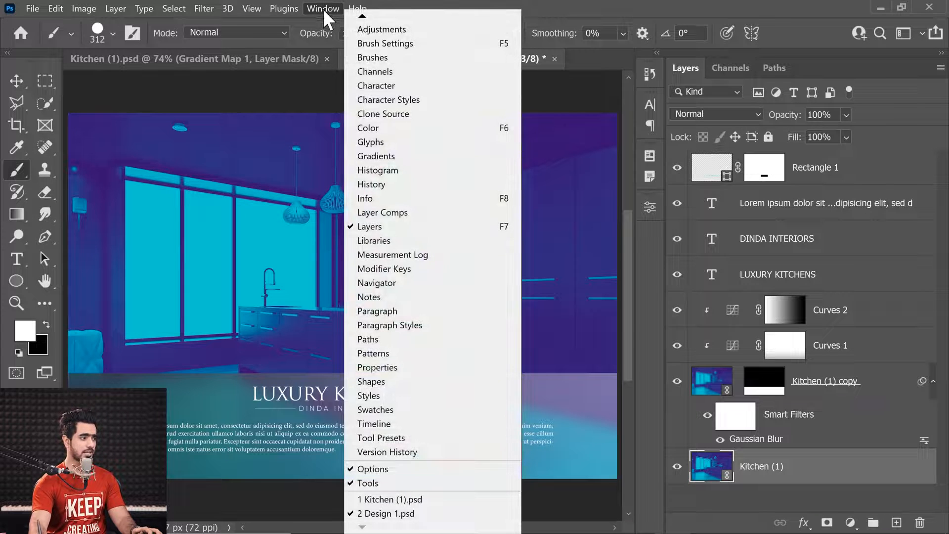
left_click(385, 367)
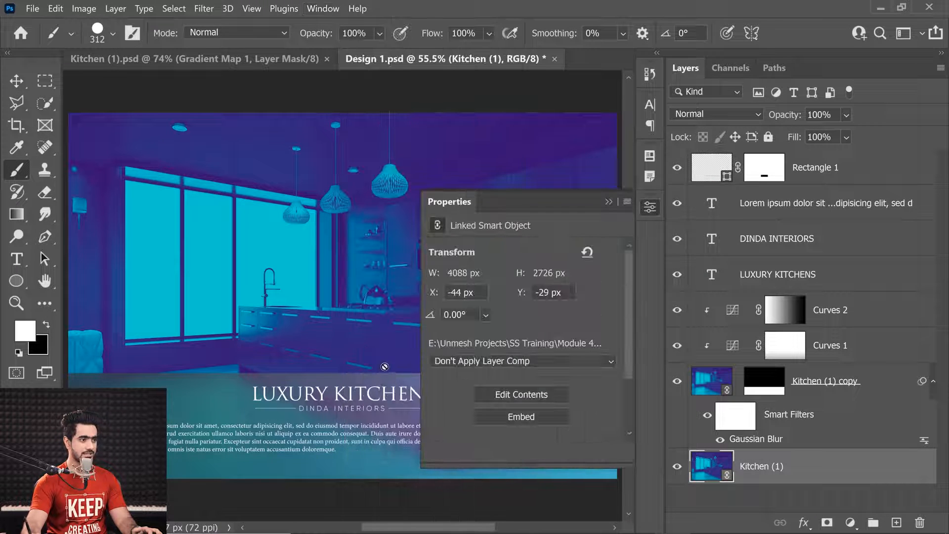
left_click(650, 206)
left_click(649, 208)
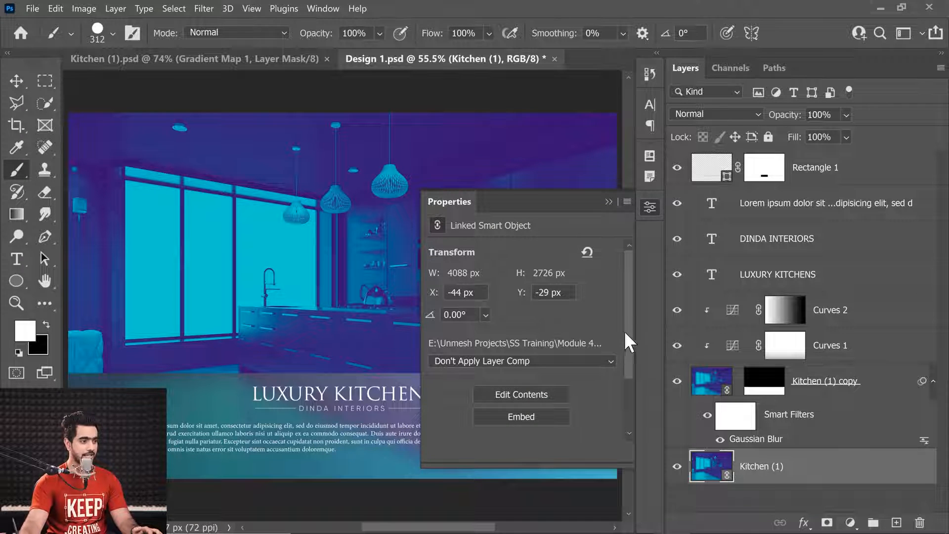
left_click_drag(627, 341, 621, 388)
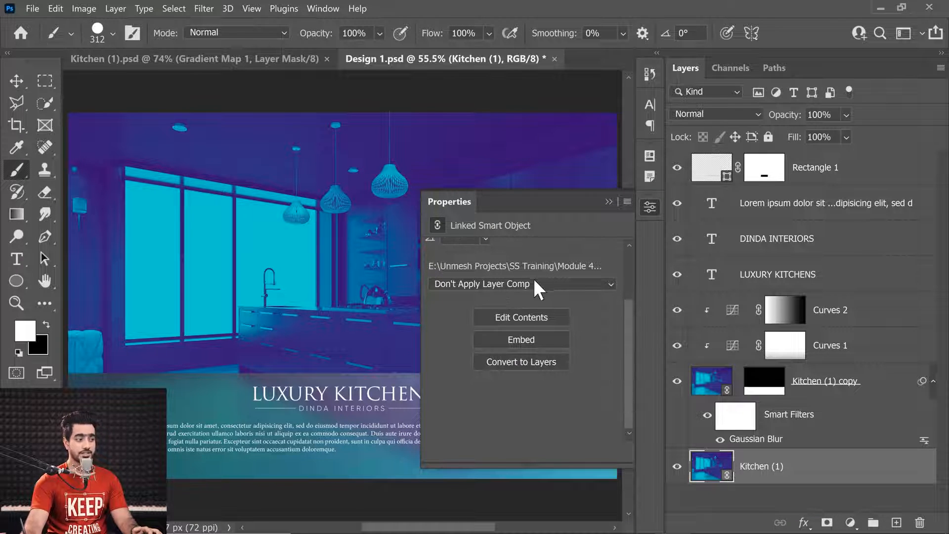
left_click(553, 283)
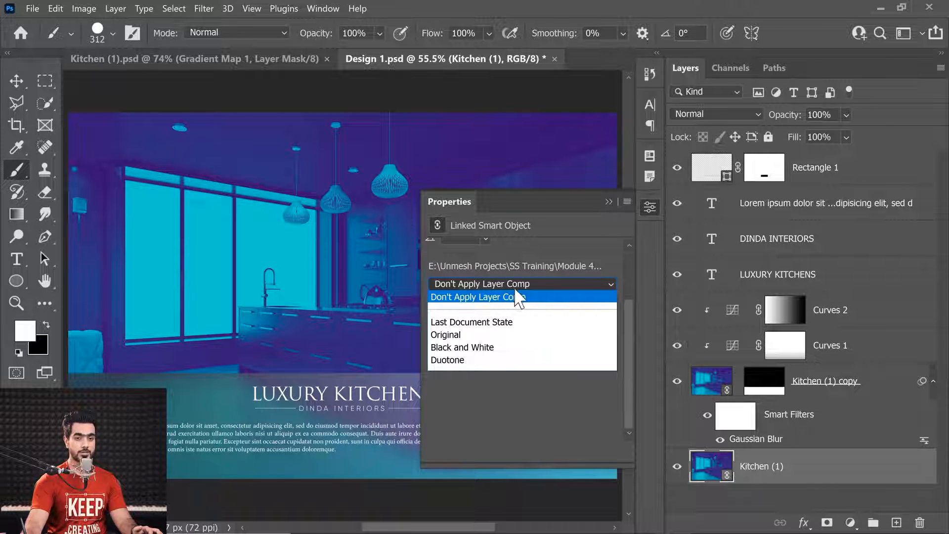
left_click(458, 336)
Try the Black and White and Duotone layer comps on the Kitchen (1) smart object, and return it to Original
left_click(469, 284)
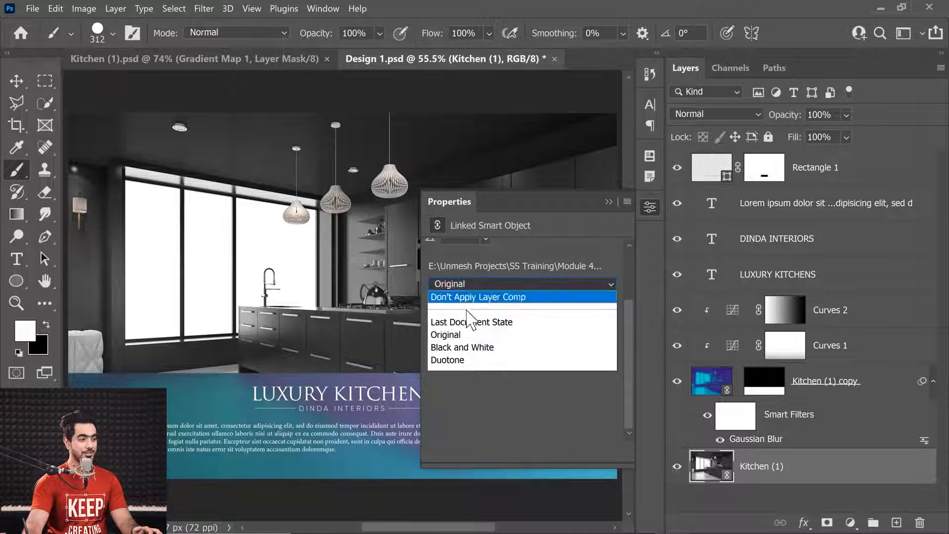
left_click(467, 346)
left_click(477, 284)
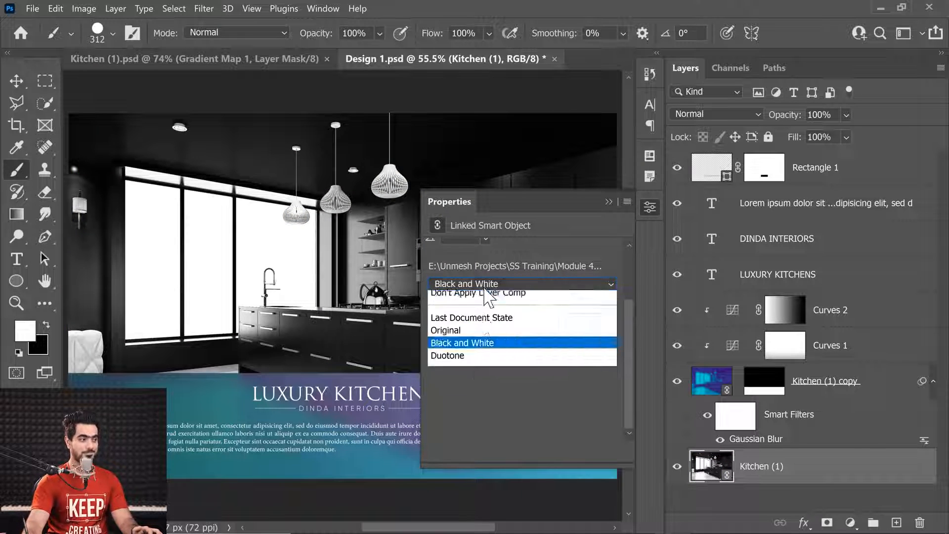
left_click(454, 364)
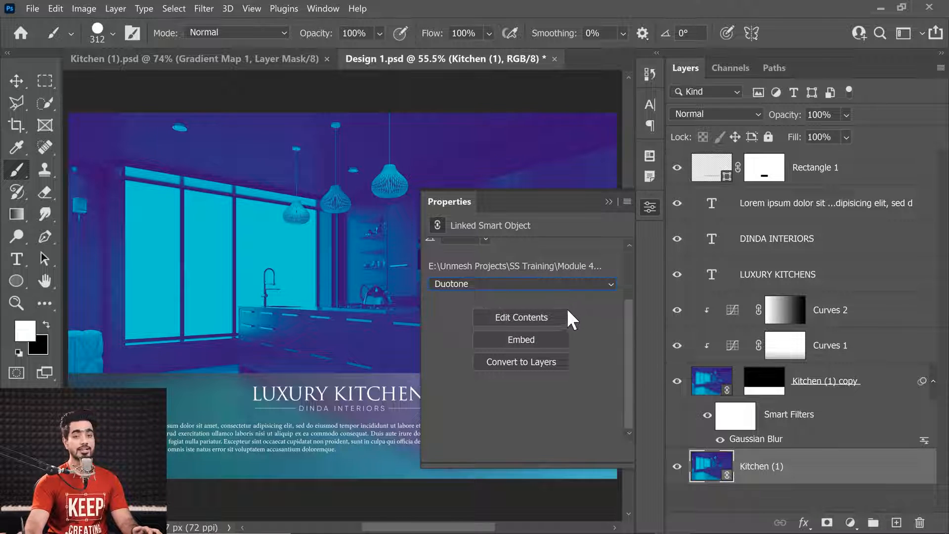
left_click(470, 284)
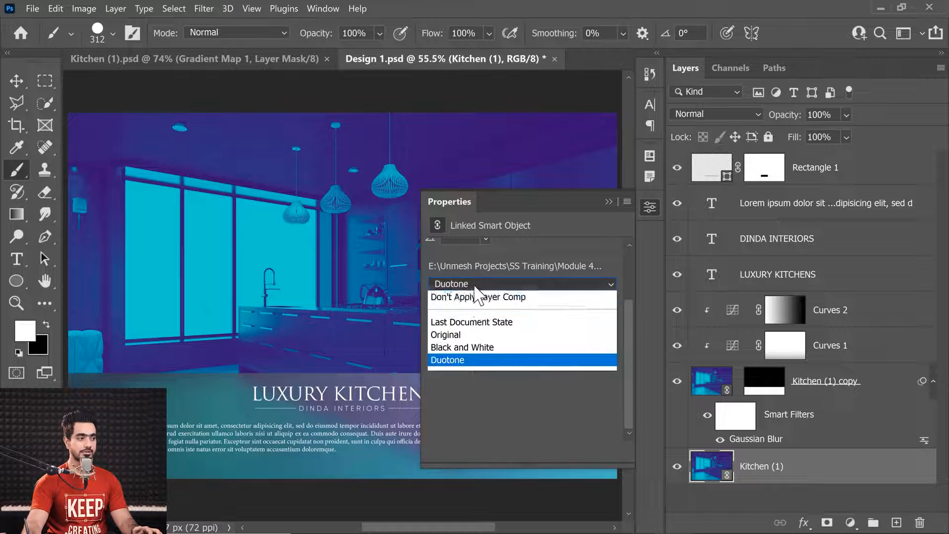
left_click(468, 334)
left_click(608, 202)
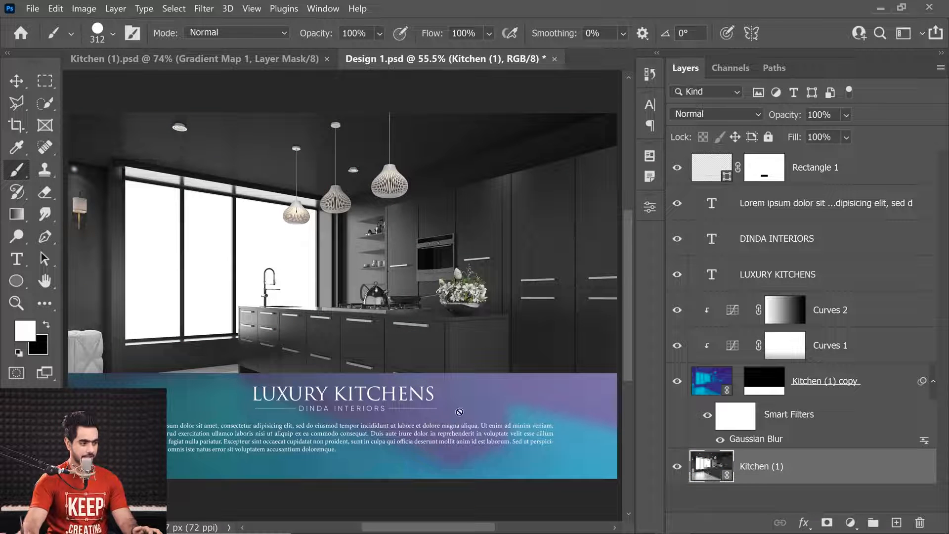
Try the Original and Black and White layer comps on the Kitchen (1) copy smart object, and apply Duotone
left_click(713, 386)
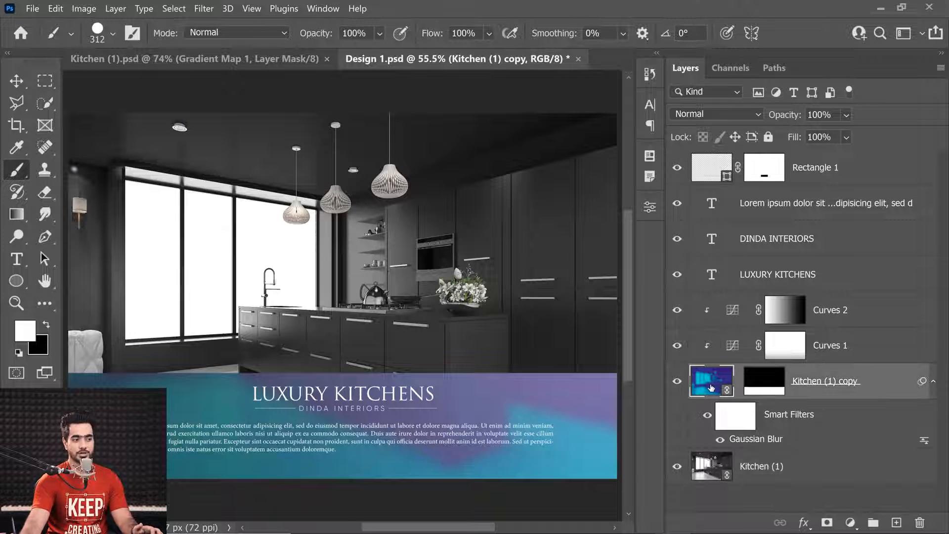
left_click(649, 206)
left_click(494, 283)
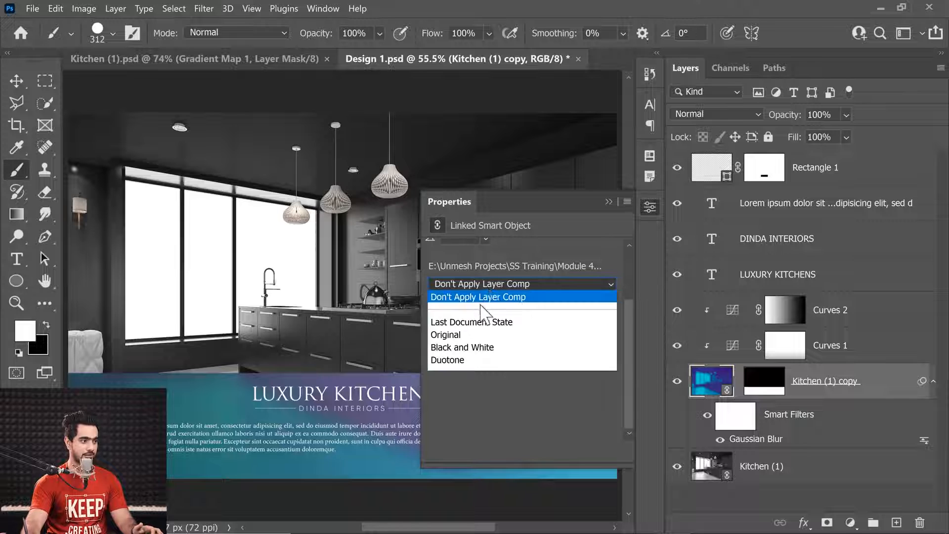
left_click(467, 344)
left_click(500, 284)
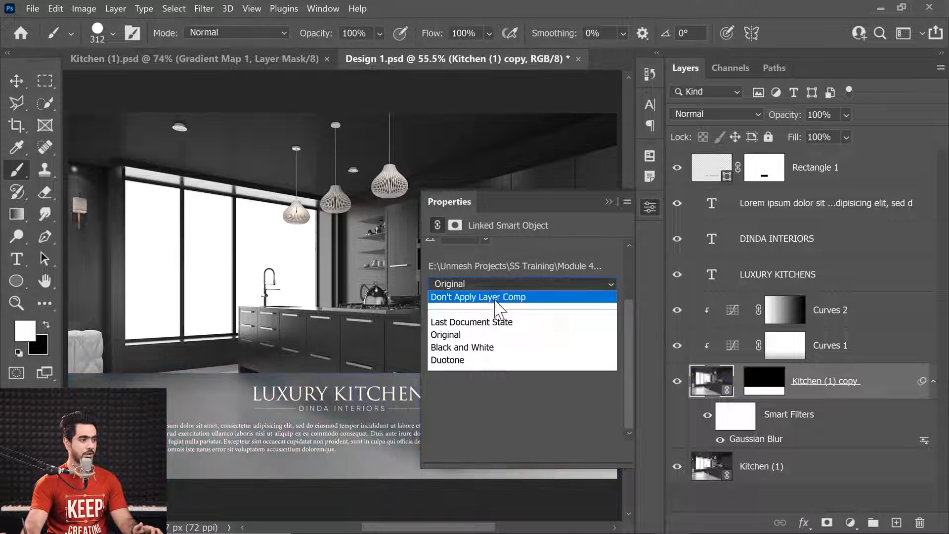
left_click(477, 349)
left_click(495, 284)
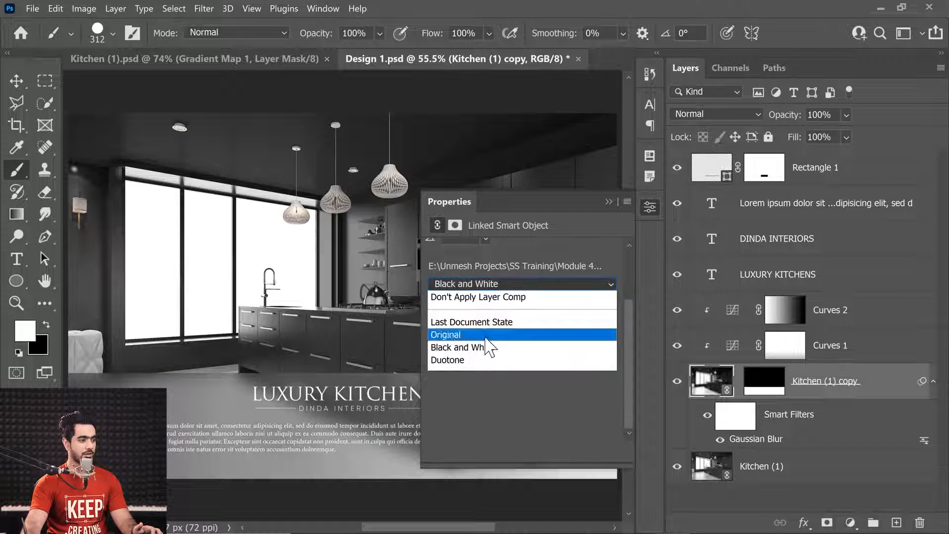
left_click(467, 360)
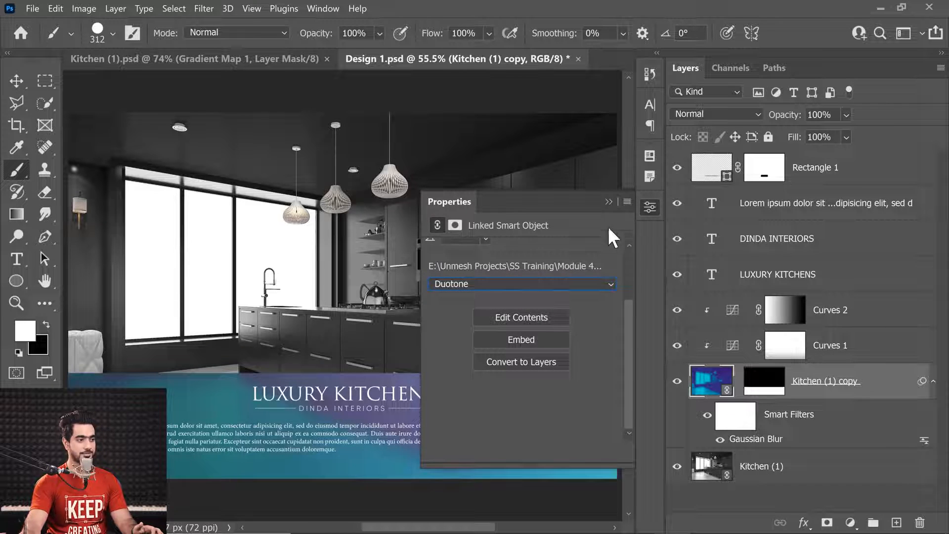
left_click(609, 202)
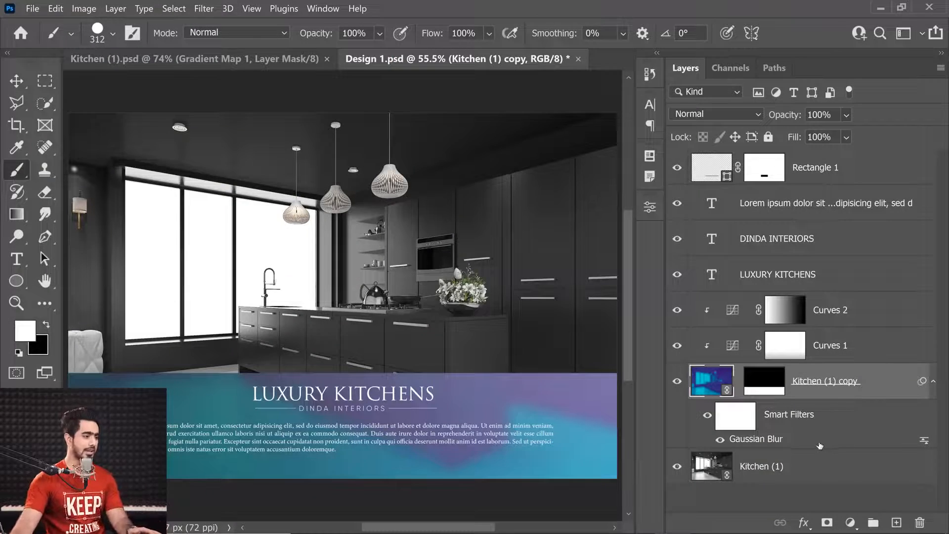
Delete the Kitchen (1) layer and place Kitchen (1).psd from the Samples folder as an embedded smart object, scaled to about 587% to cover the canvas
left_click(731, 476)
left_click_drag(679, 473, 920, 523)
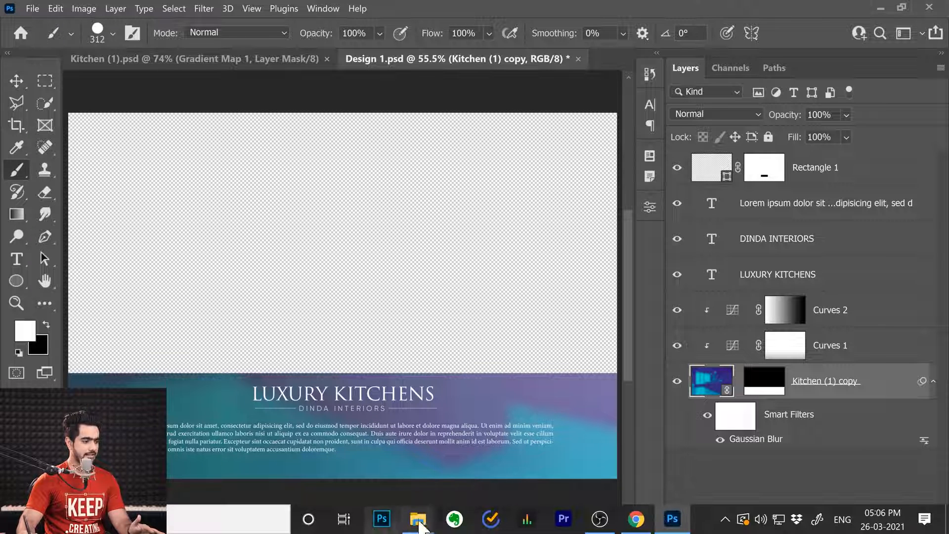
mouse_move(418, 518)
left_click(377, 464)
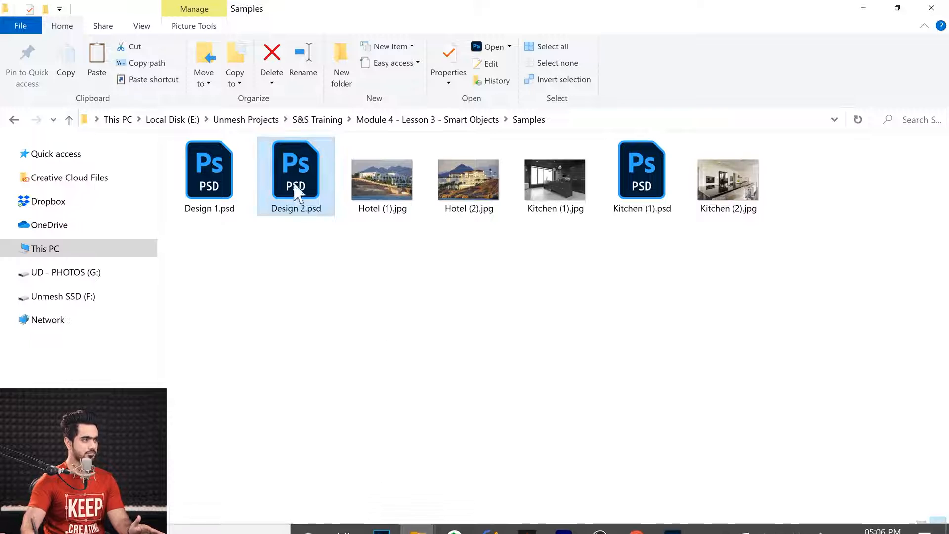
left_click_drag(637, 175, 407, 266)
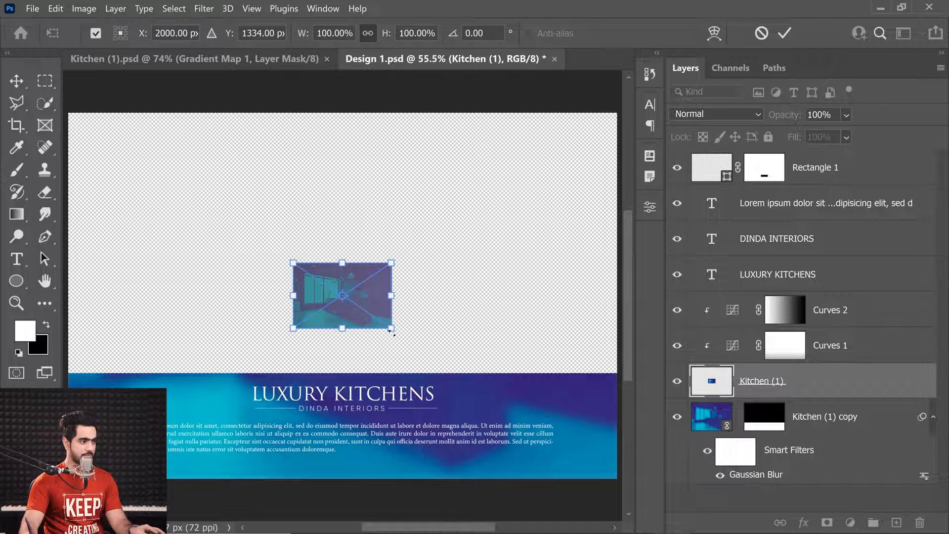
left_click_drag(392, 330, 615, 491)
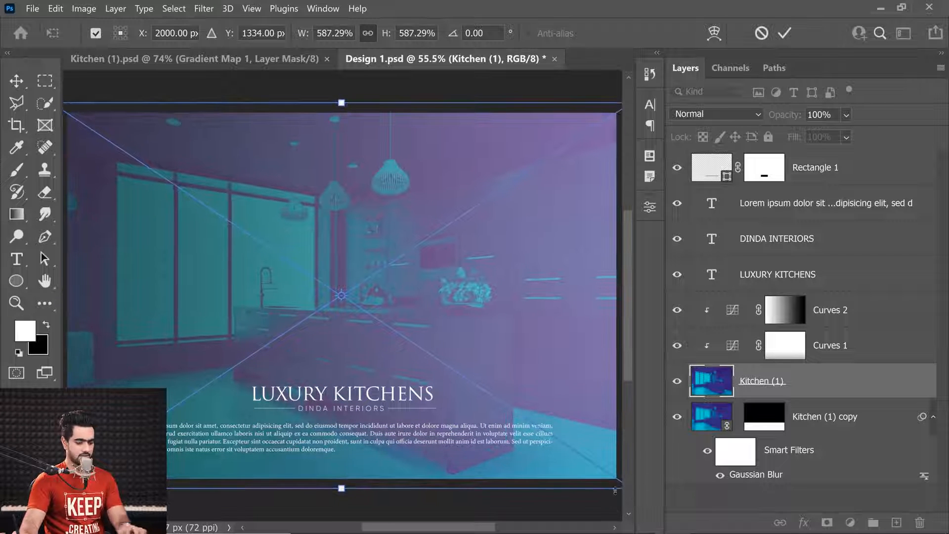
key("Return")
Move the embedded Kitchen (1) layer below Kitchen (1) copy, and clip Curves 1 and Curves 2 to Kitchen (1) copy again
left_click_drag(810, 380, 809, 497)
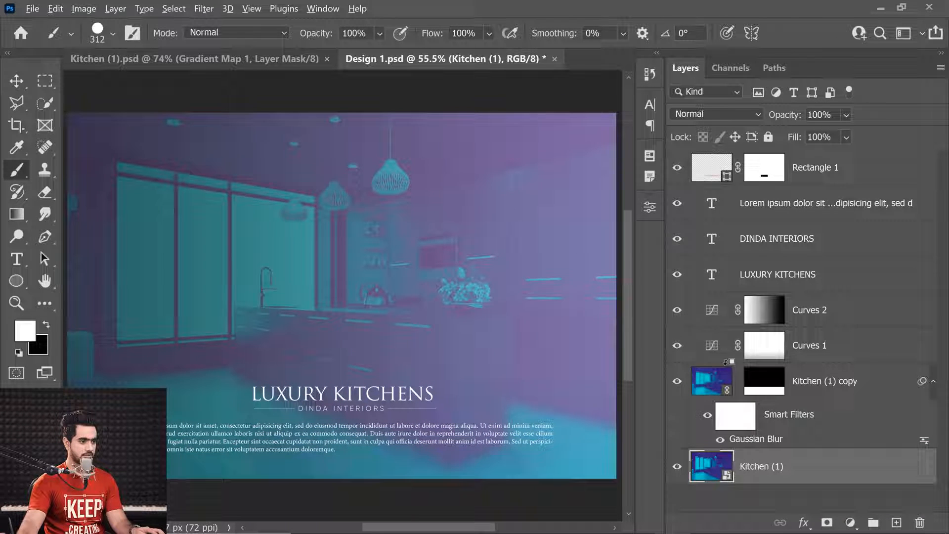
left_click(728, 362, "alt")
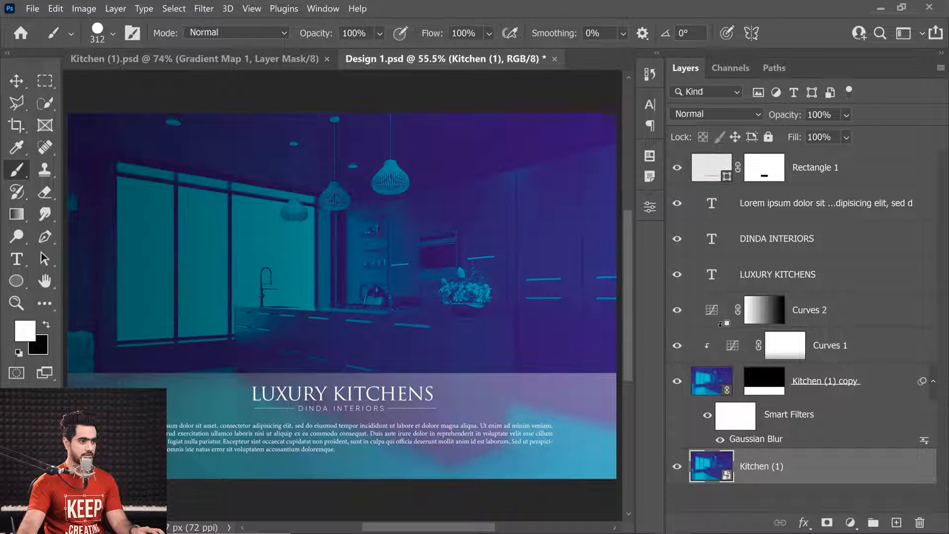
left_click(721, 324, "alt")
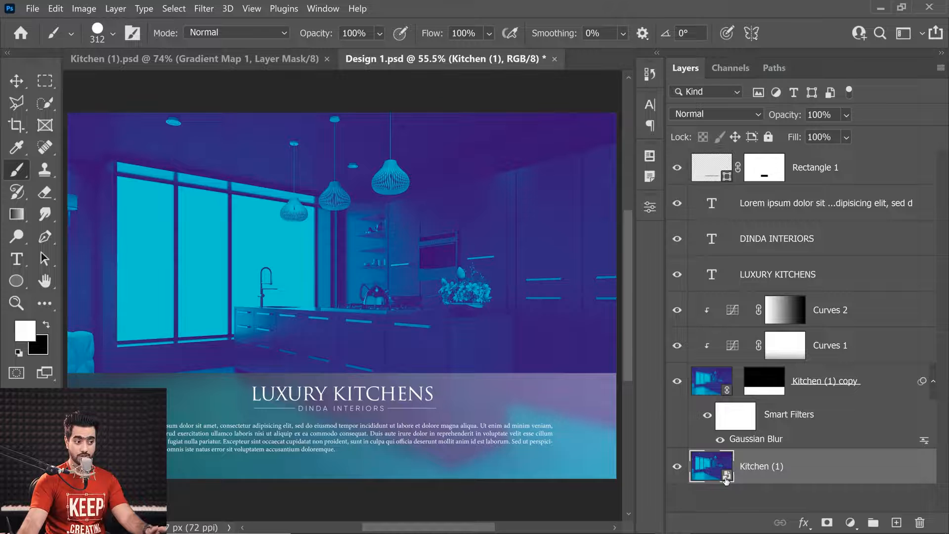
Try the Original and Black and White layer comps on the embedded Kitchen (1) smart object, and apply Duotone
left_click(649, 208)
mouse_move(623, 352)
left_mouse_down()
mouse_move(624, 389)
mouse_move(625, 360)
left_mouse_up()
left_click(541, 360)
left_click(505, 409)
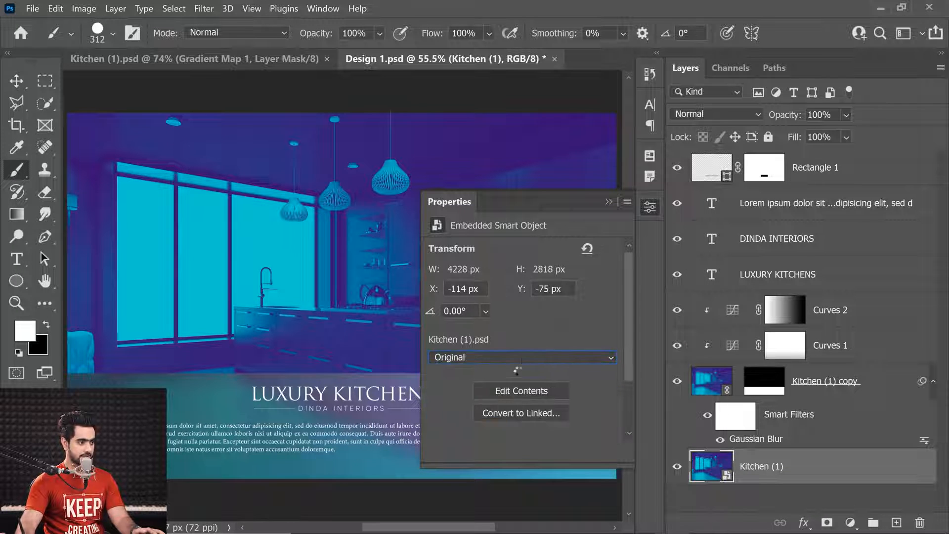
left_click(520, 357)
left_click(505, 420)
left_click(544, 358)
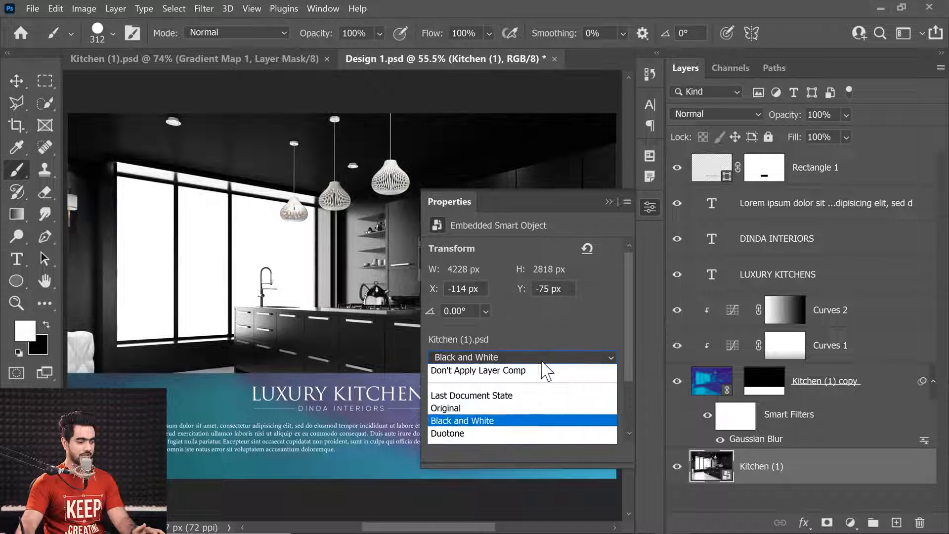
left_click(498, 433)
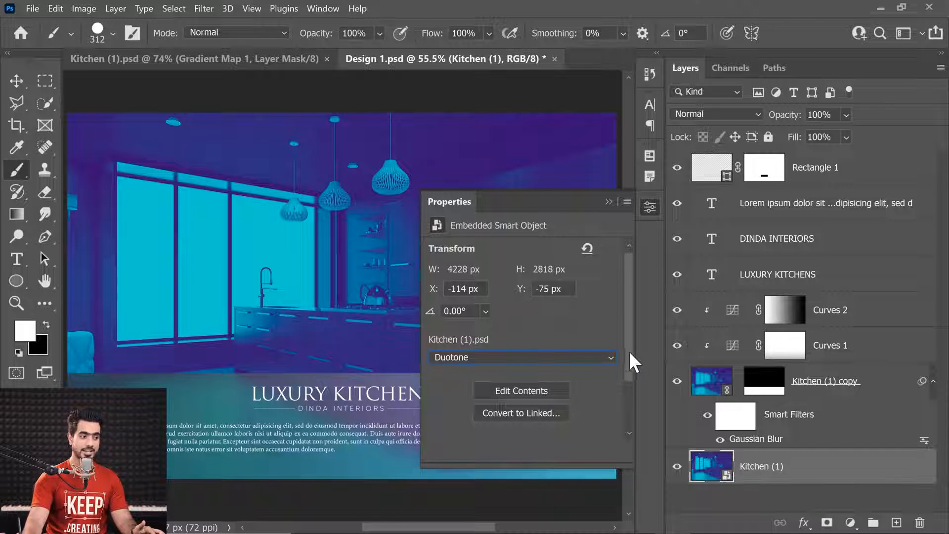
left_click_drag(630, 351, 627, 402)
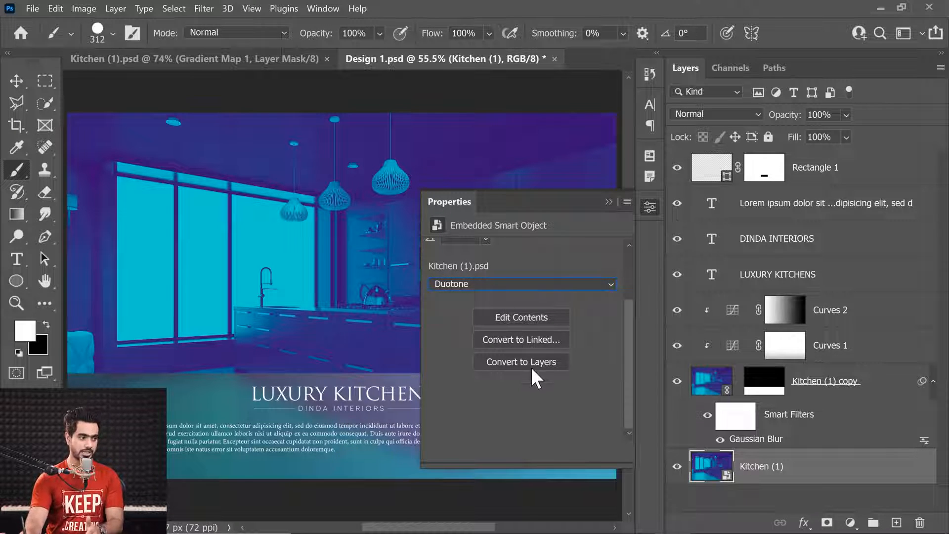
left_click(531, 341)
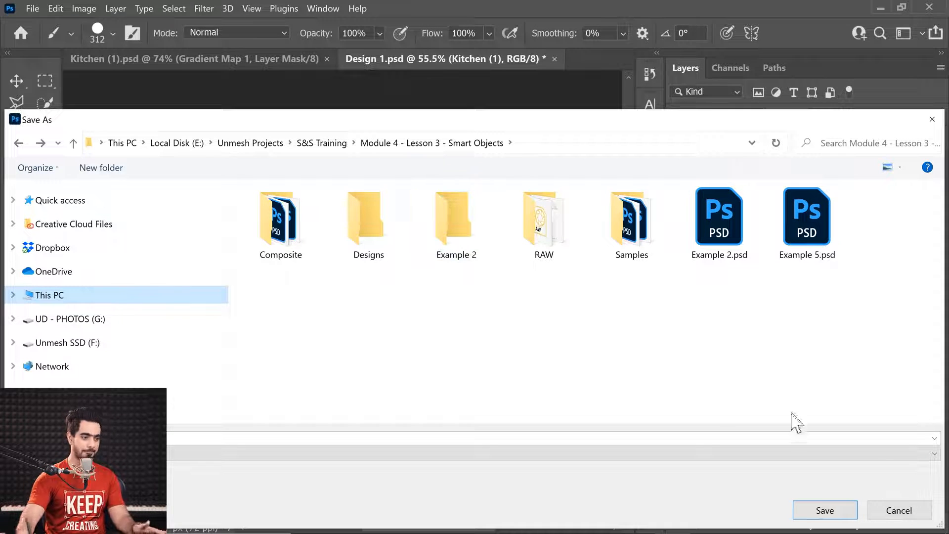
left_click(898, 511)
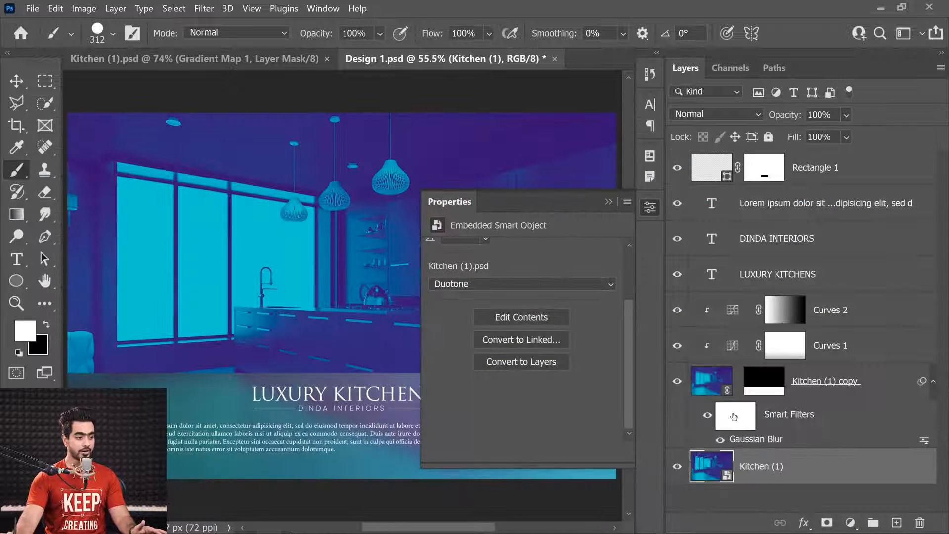
Embed the linked Kitchen (1) copy smart object in the document through its properties
left_click(710, 394)
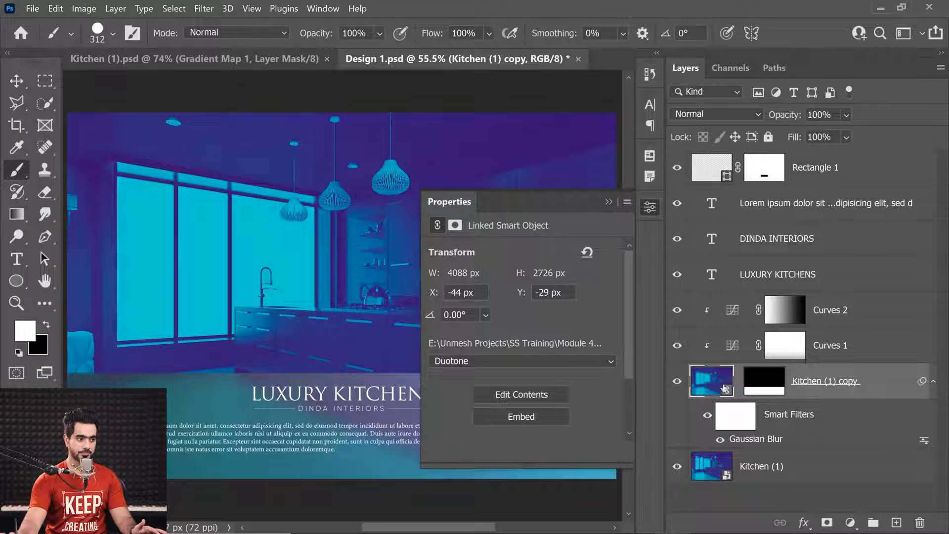
scroll(632, 368, "down", 3)
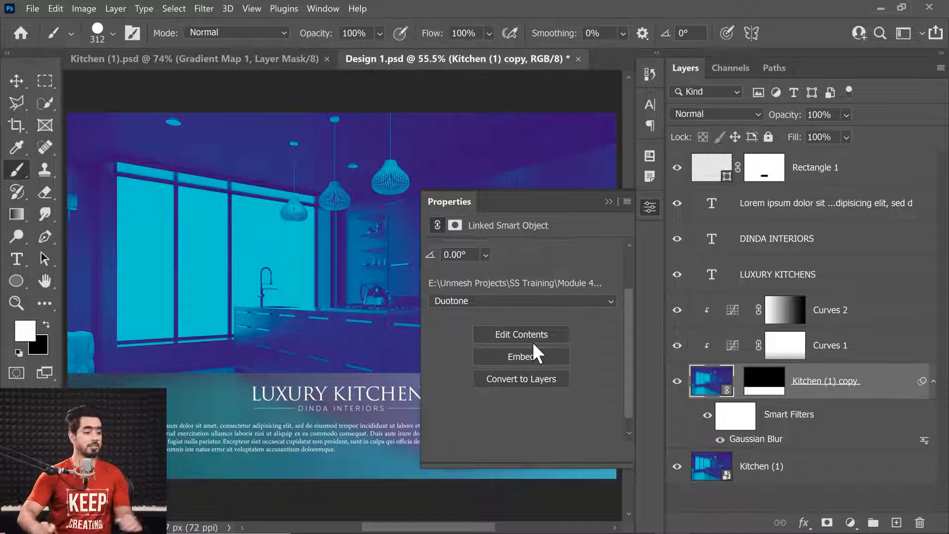
left_click(528, 358)
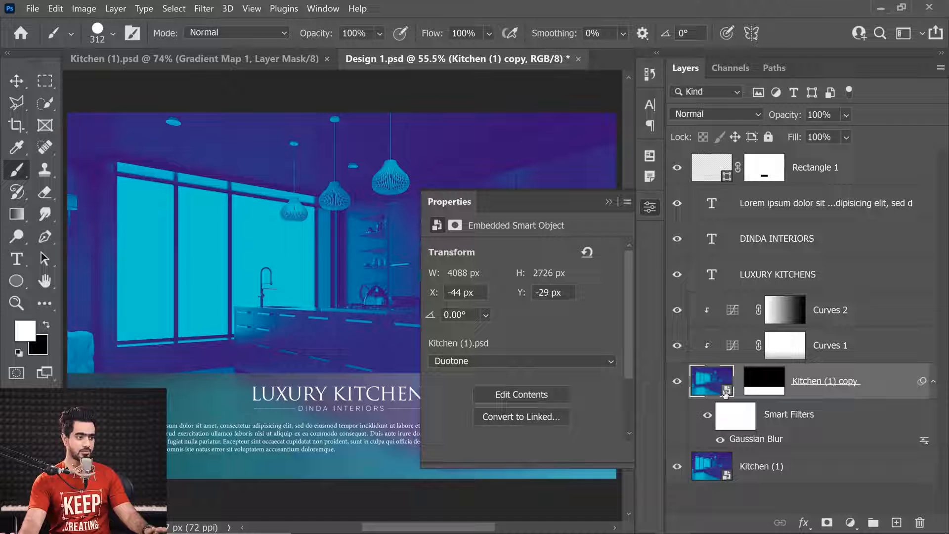
Try the Original layer comp on the embedded Kitchen (1) copy smart object, return it to Duotone, and collapse its properties
left_click(524, 361)
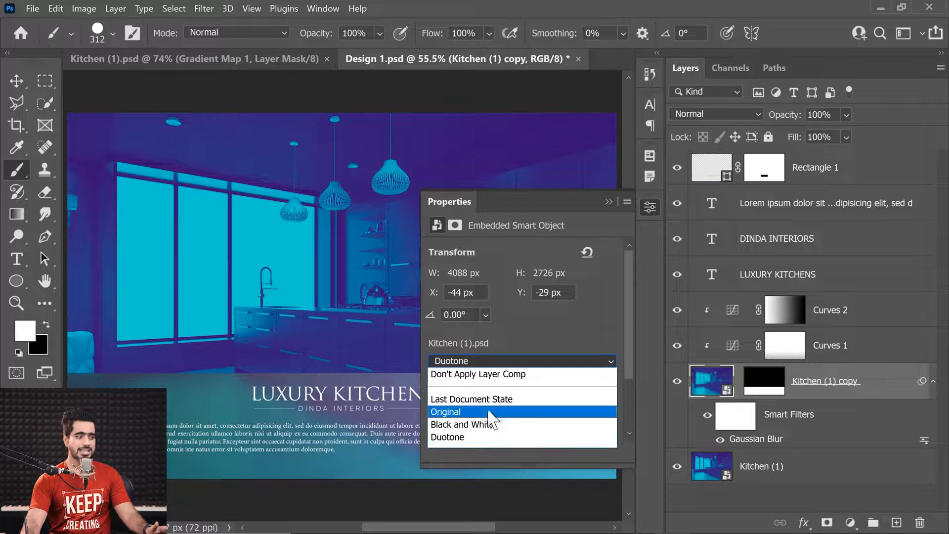
left_click(516, 413)
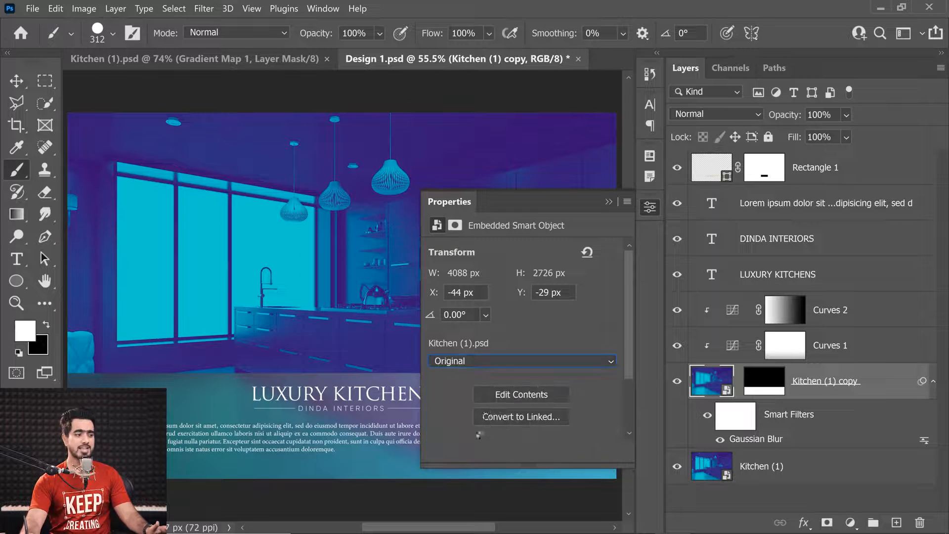
left_click(504, 364)
left_click(476, 437)
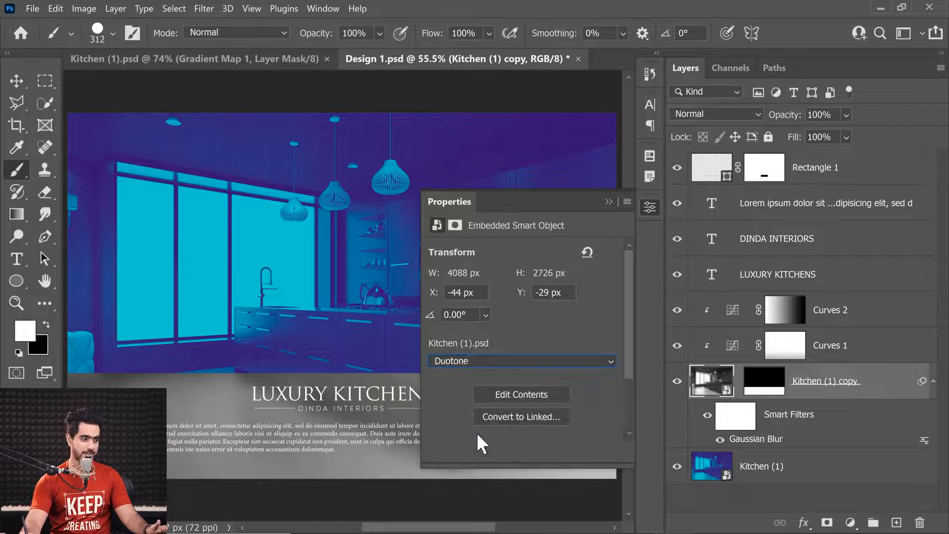
left_click(609, 202)
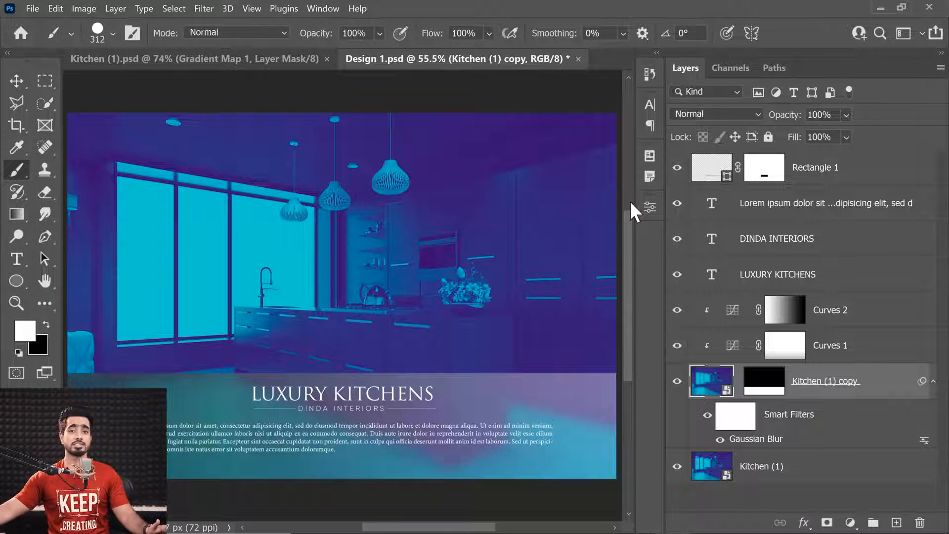